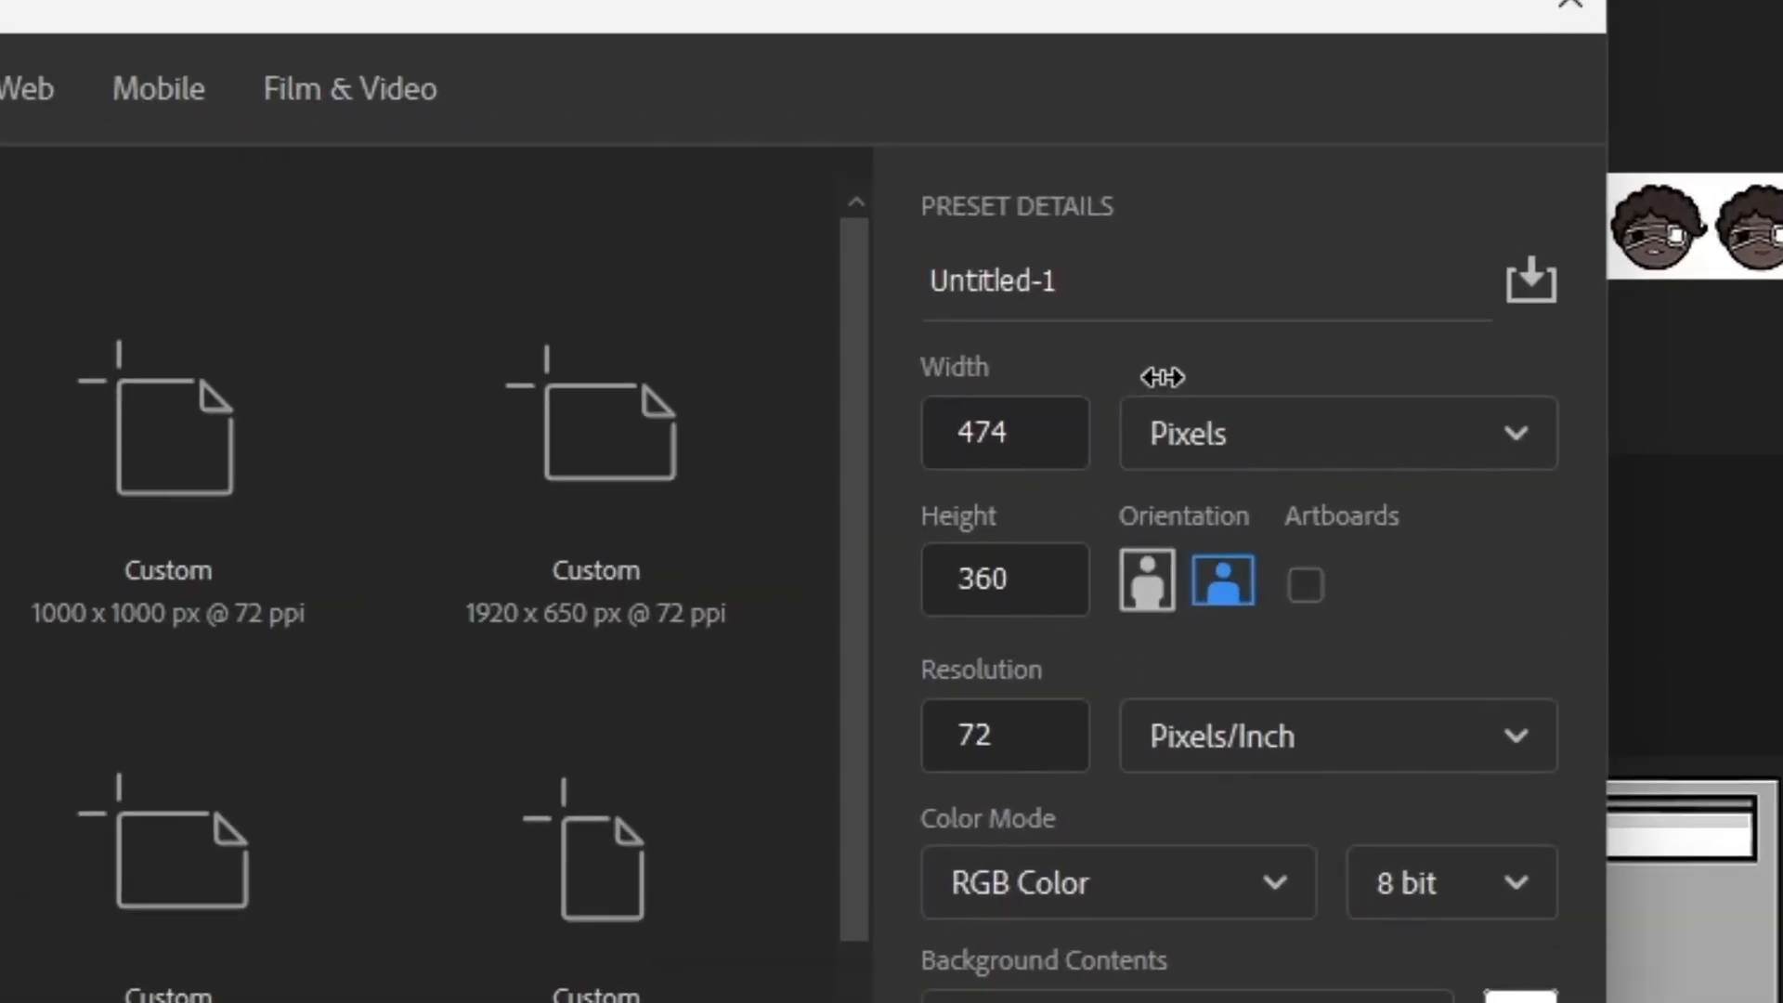
- Create a new document 1000 pixels wide and 1000 pixels high
click(977, 429)
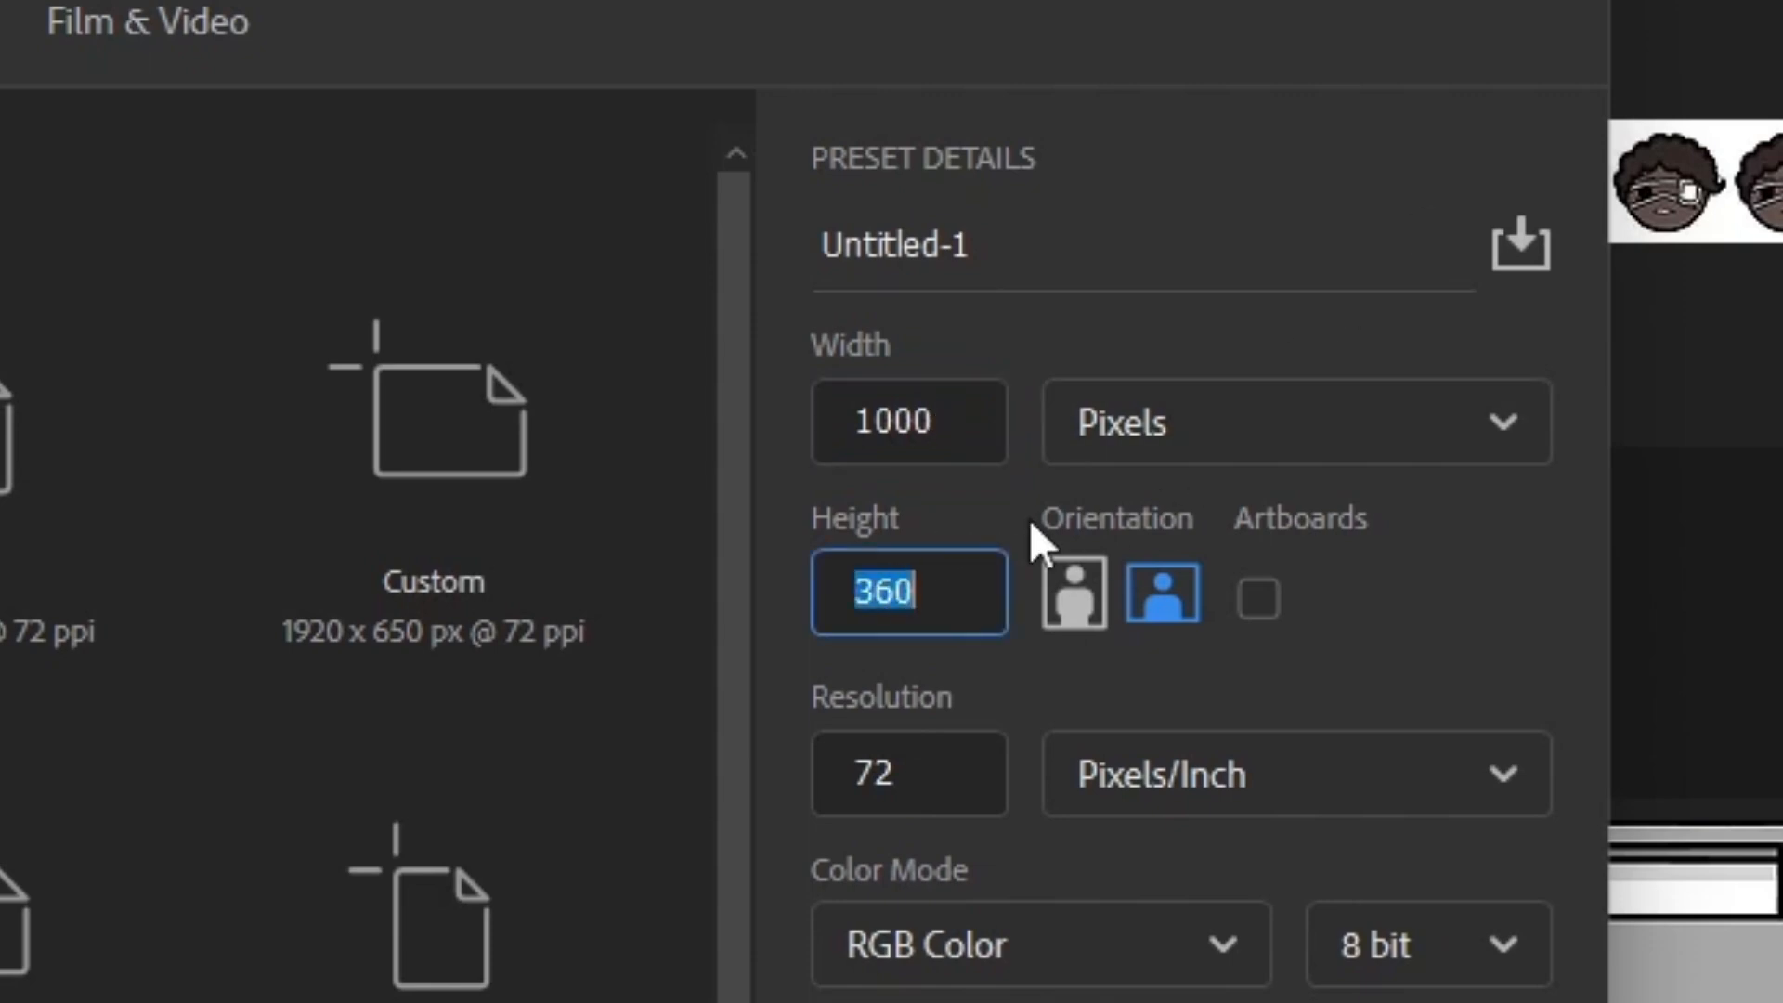
text(1000)
key(Return)
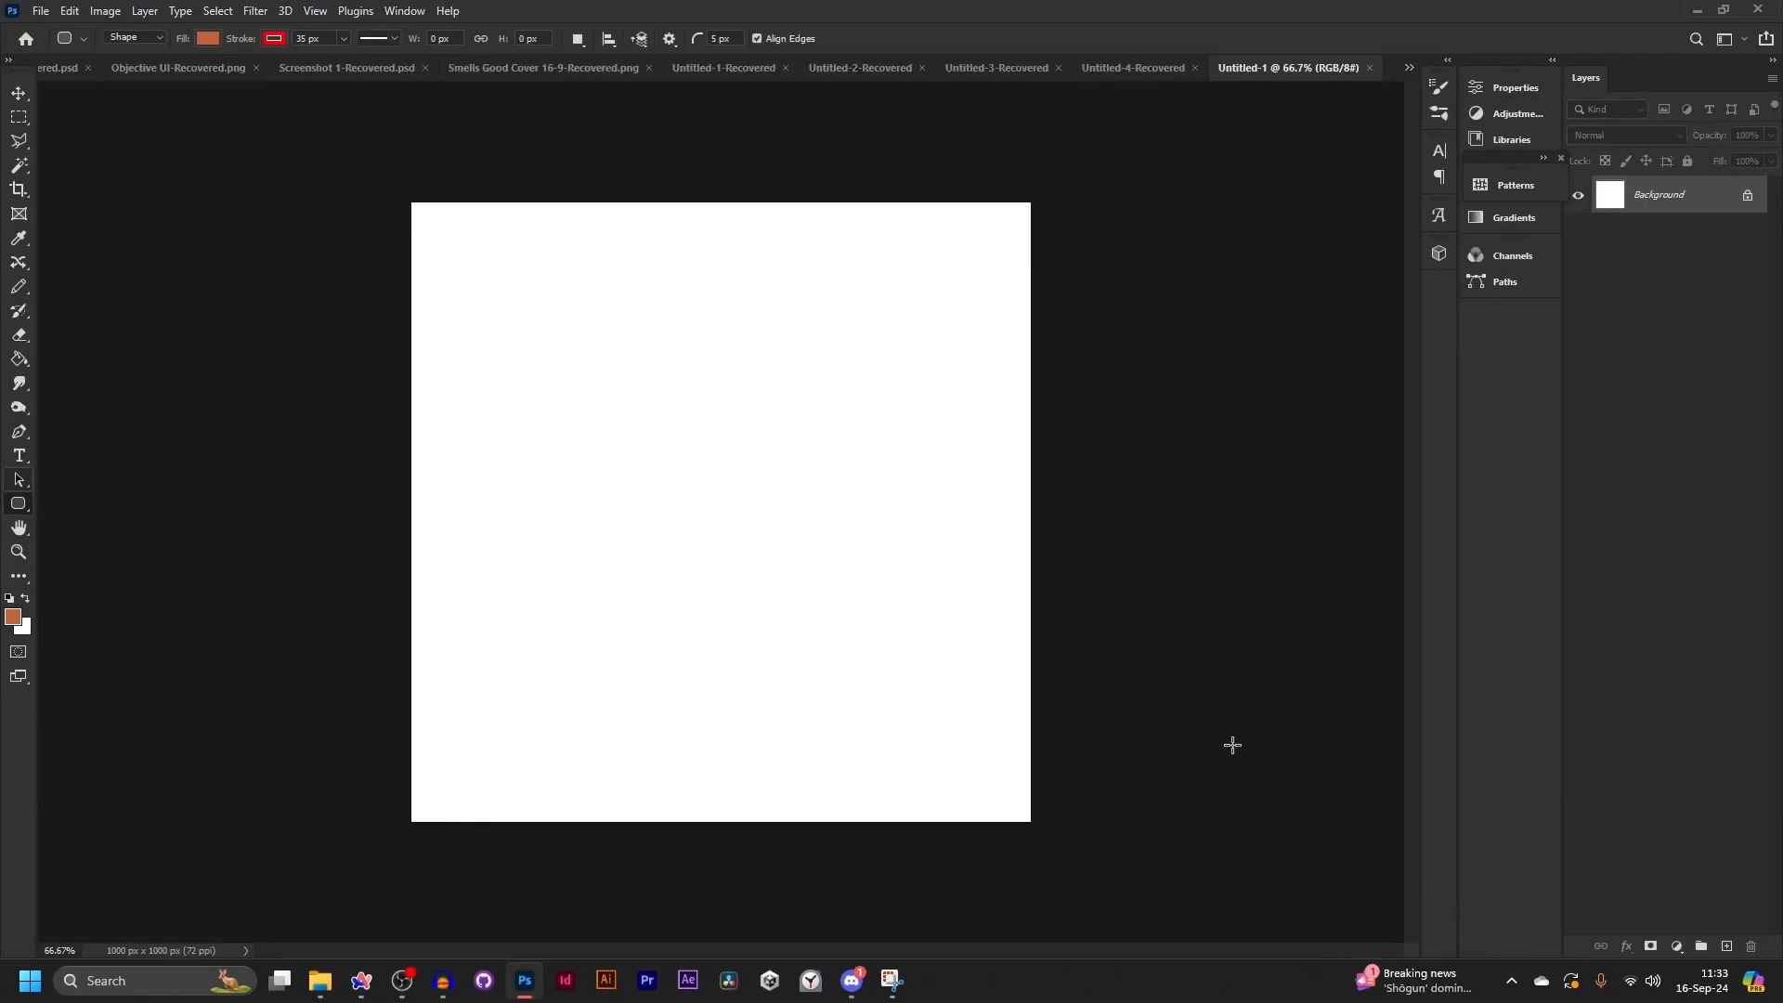
- Resize the blank image to 1200 pixels wide, keeping the height at 1000 pixels
click(105, 10)
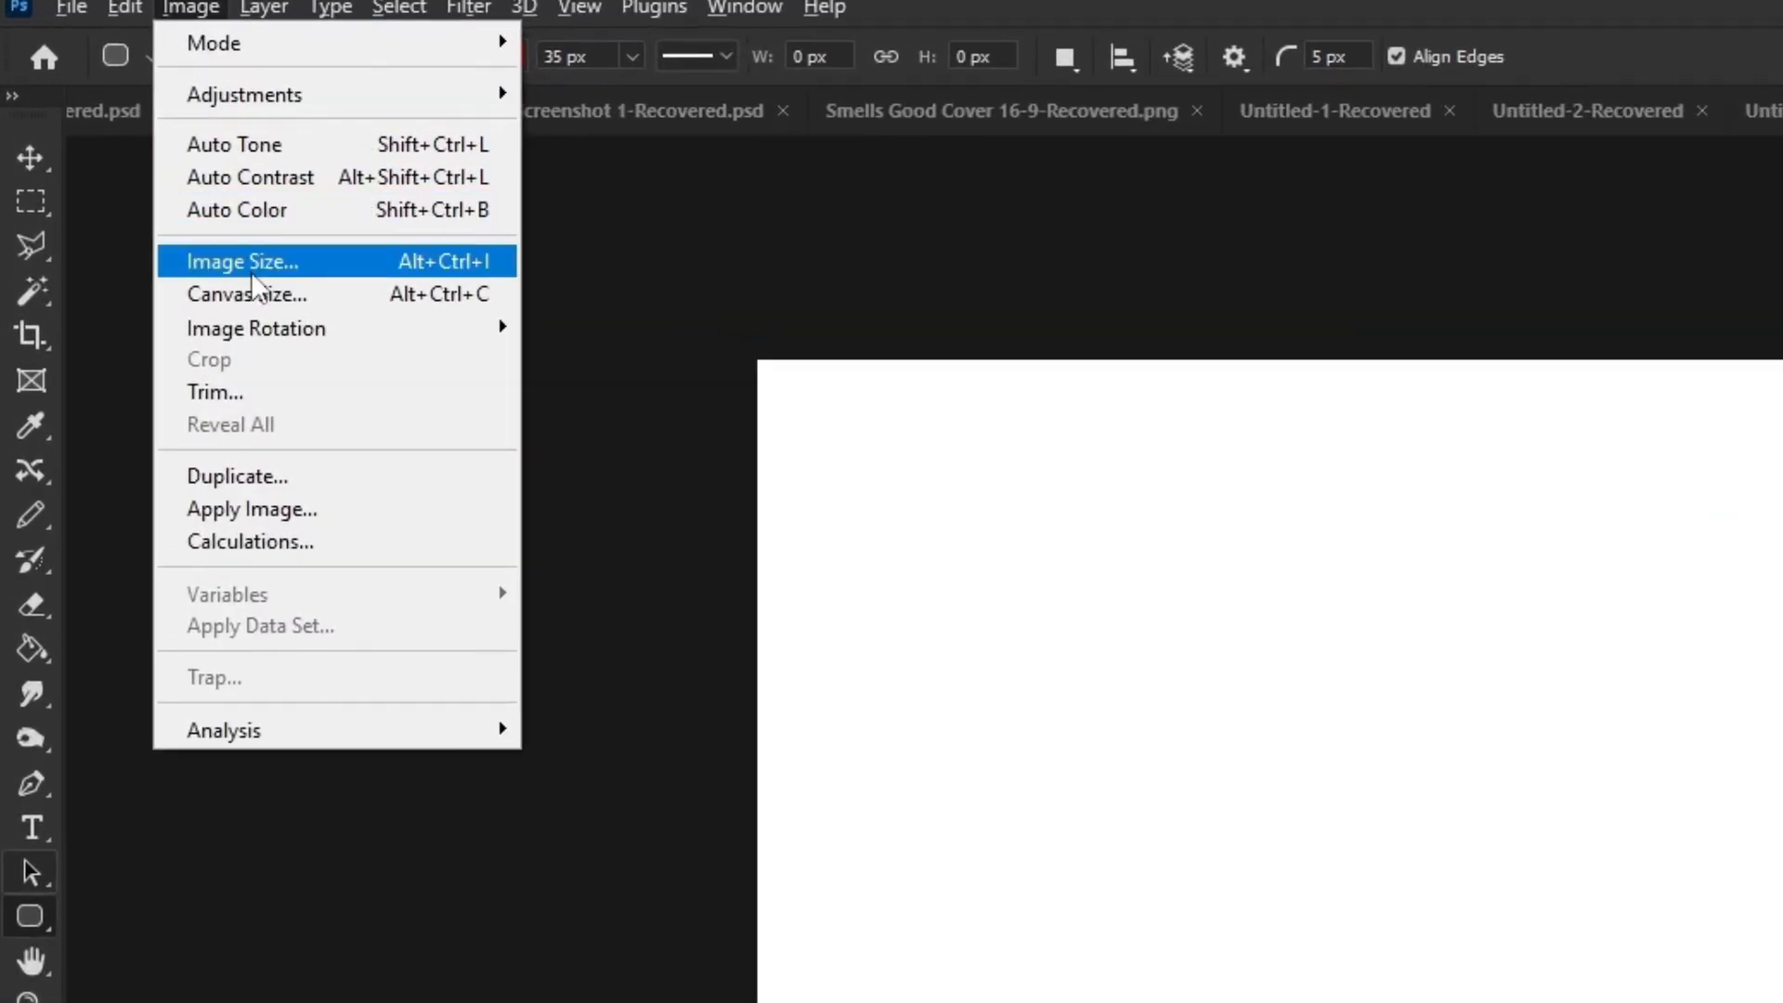
click(252, 275)
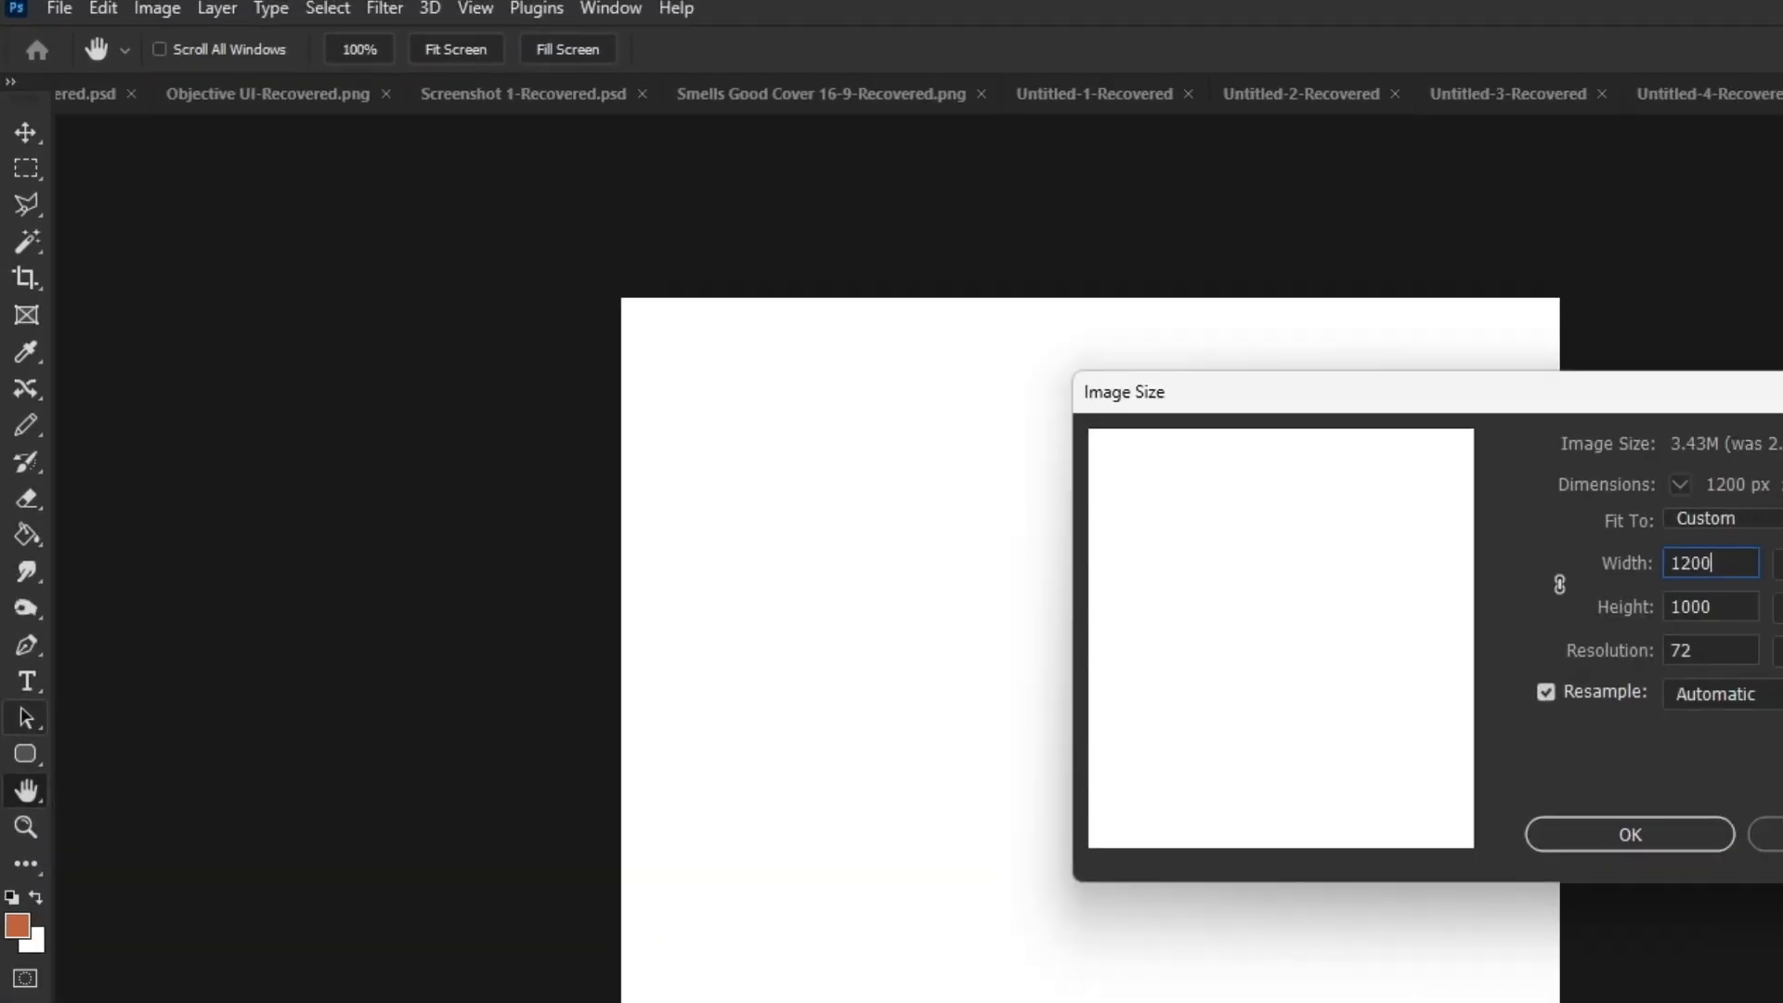
click(1032, 555)
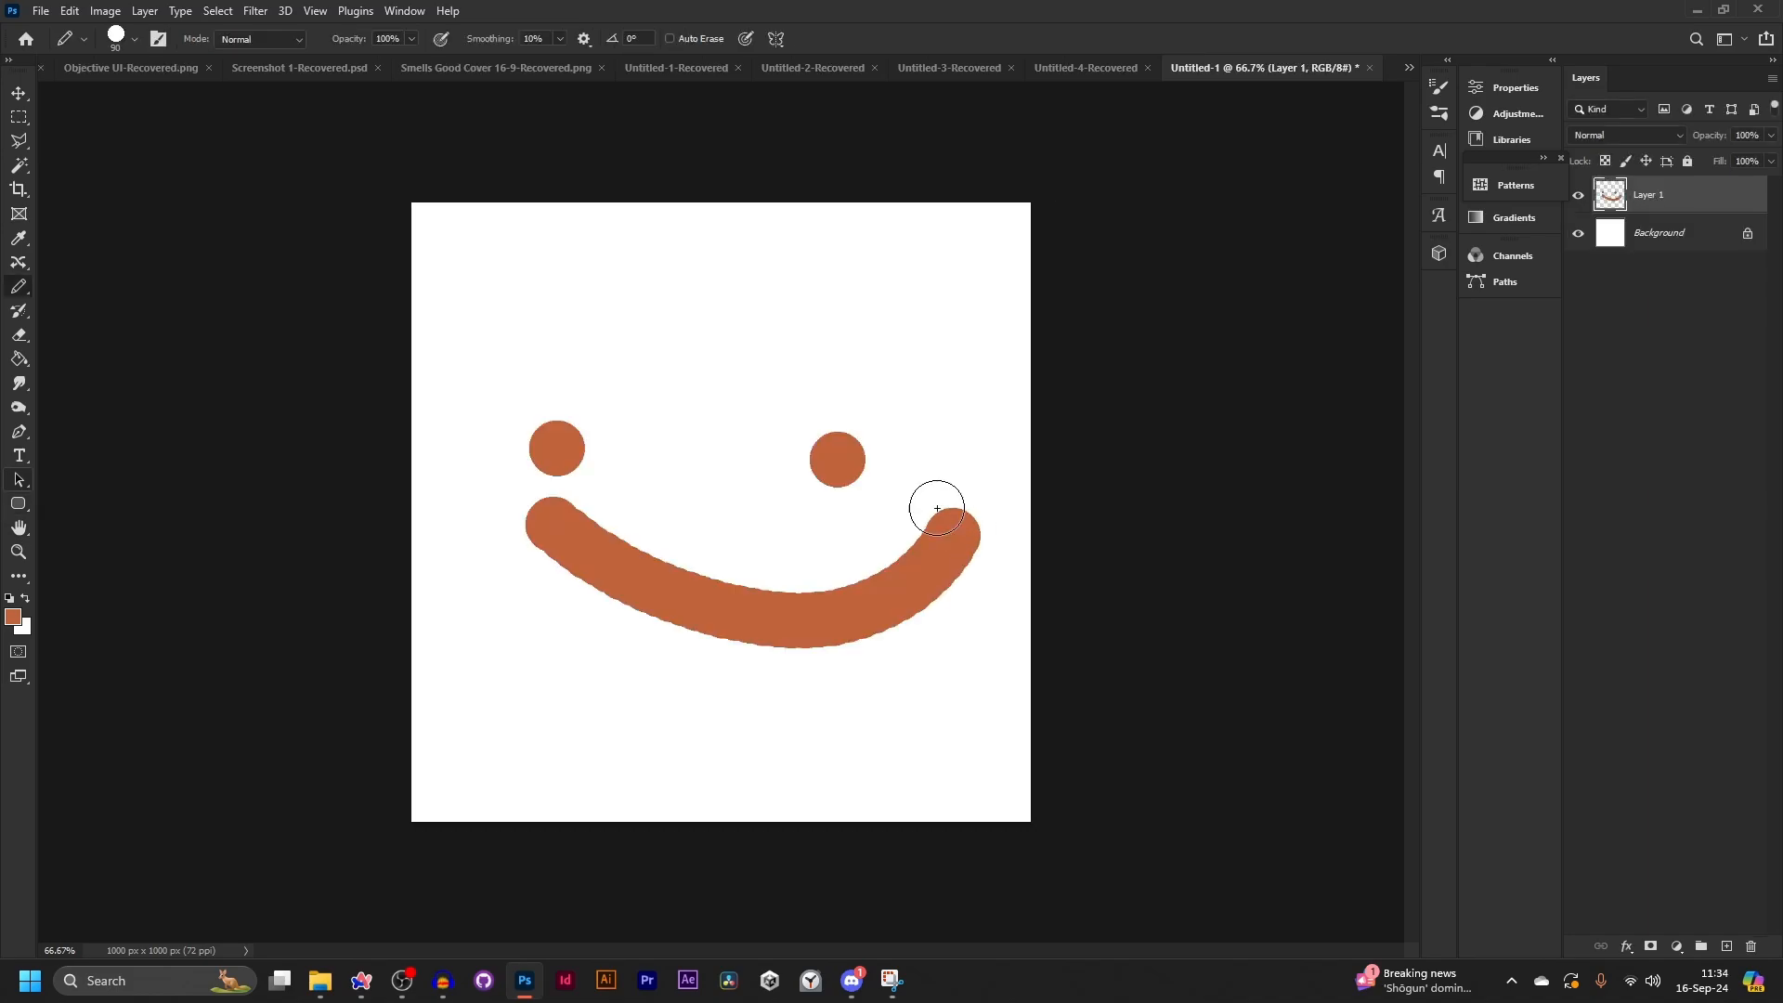
- Resize the smiley image to 1500 pixels wide without changing its 1000-pixel height
click(105, 10)
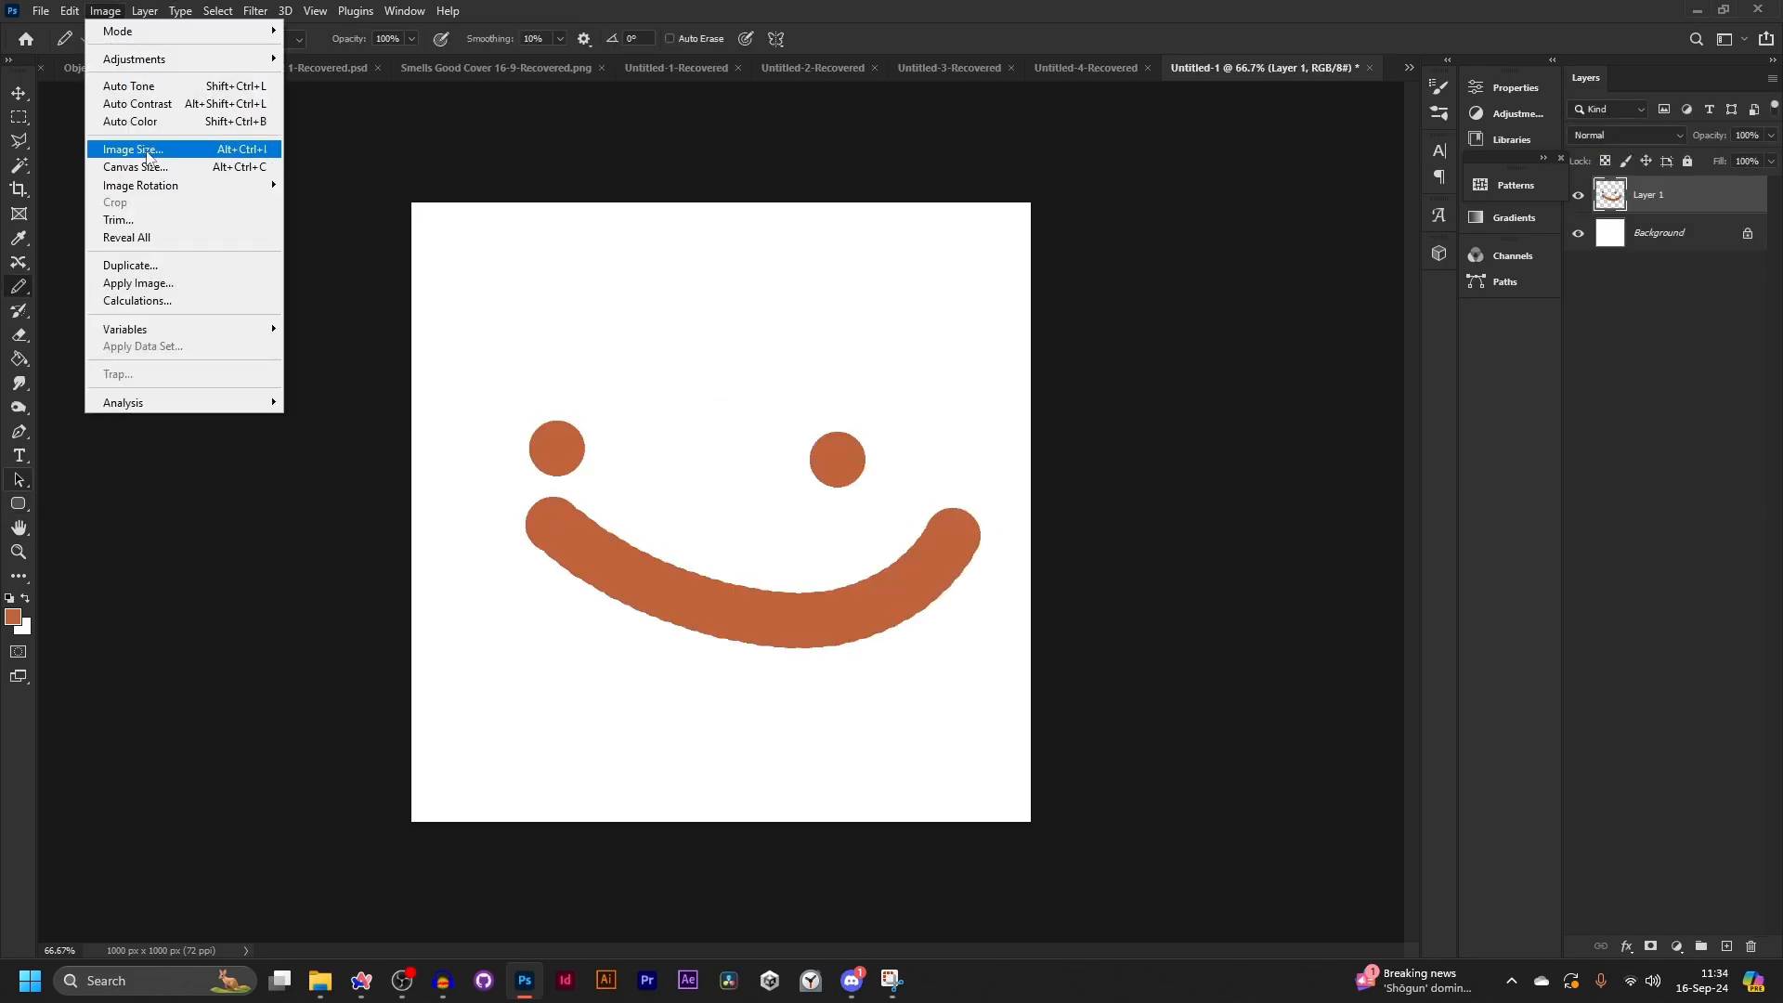
click(149, 149)
text(1)
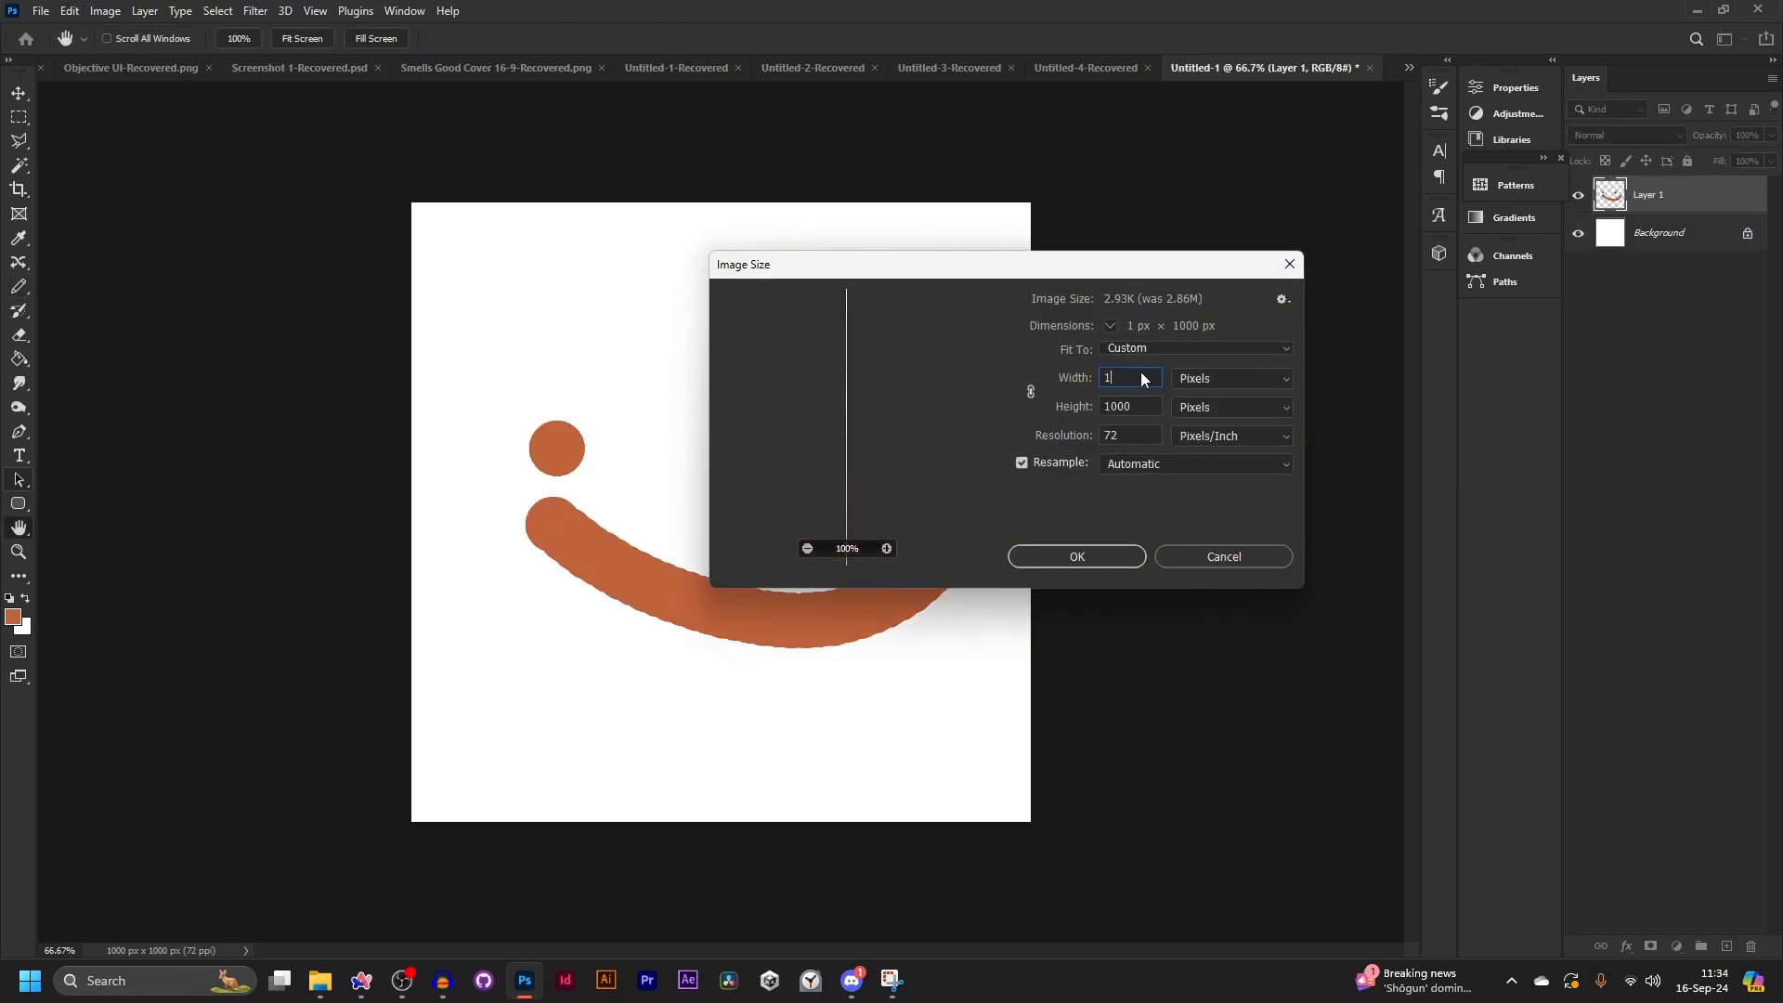
text(500)
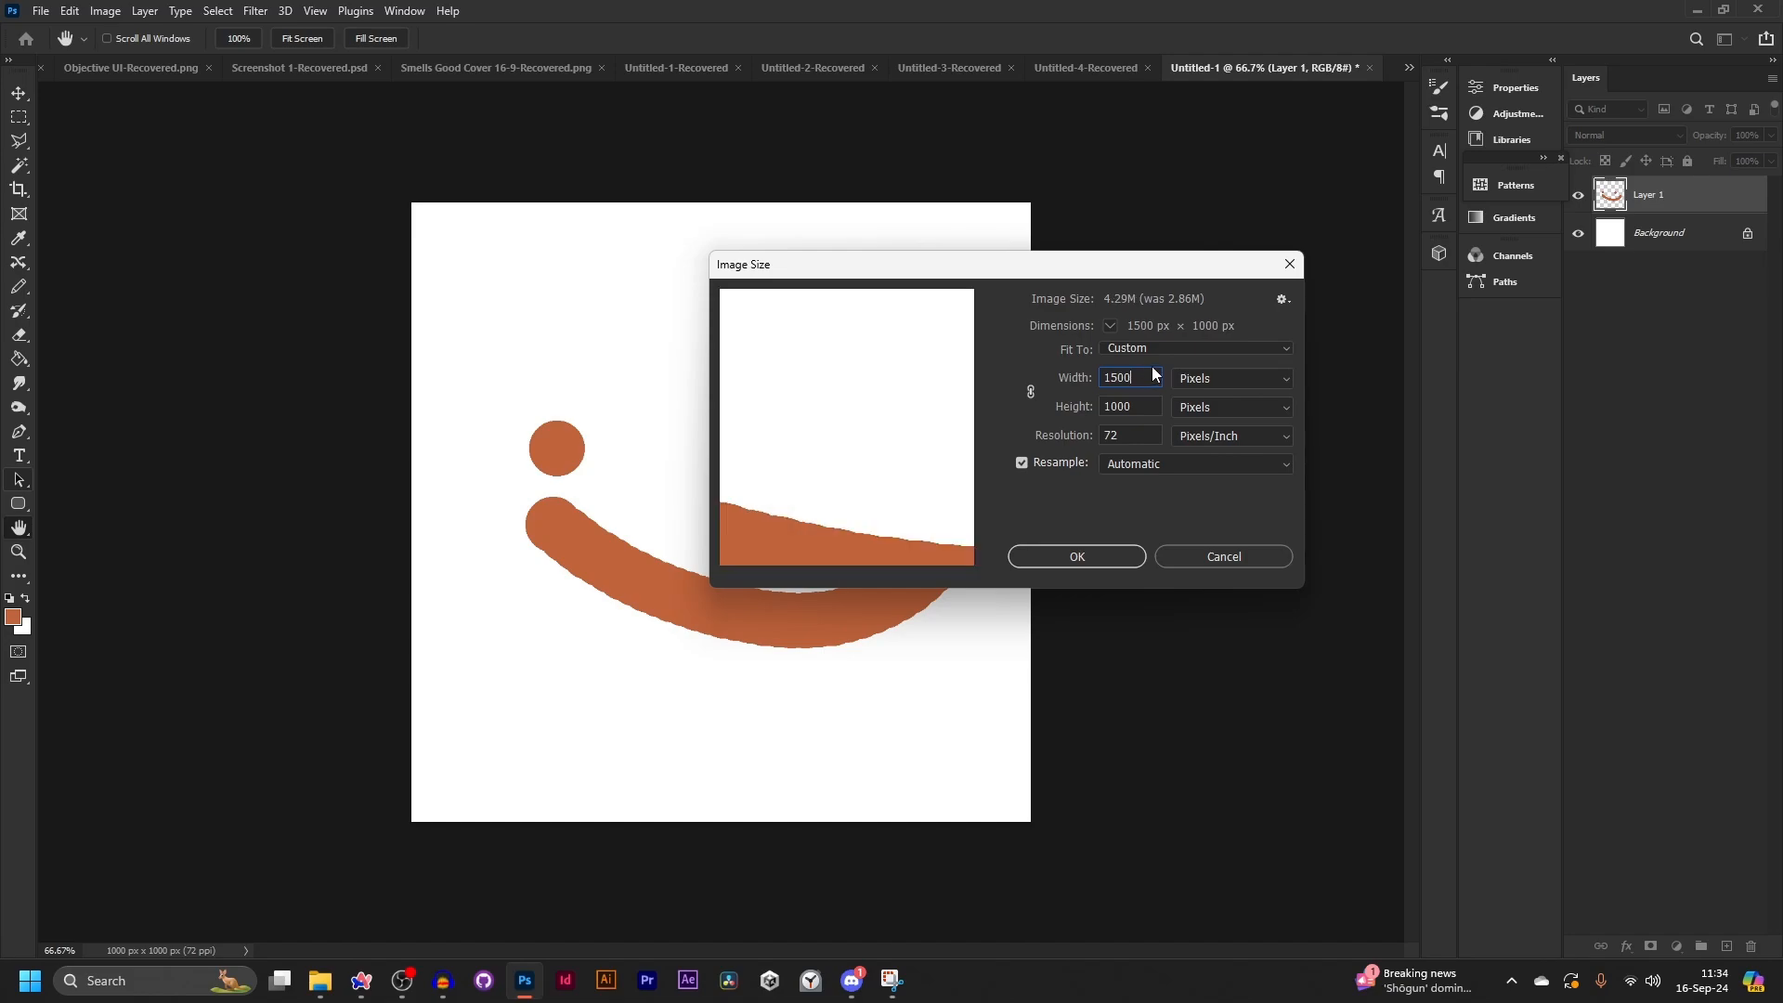
key(Return)
drag(813, 280, 964, 337)
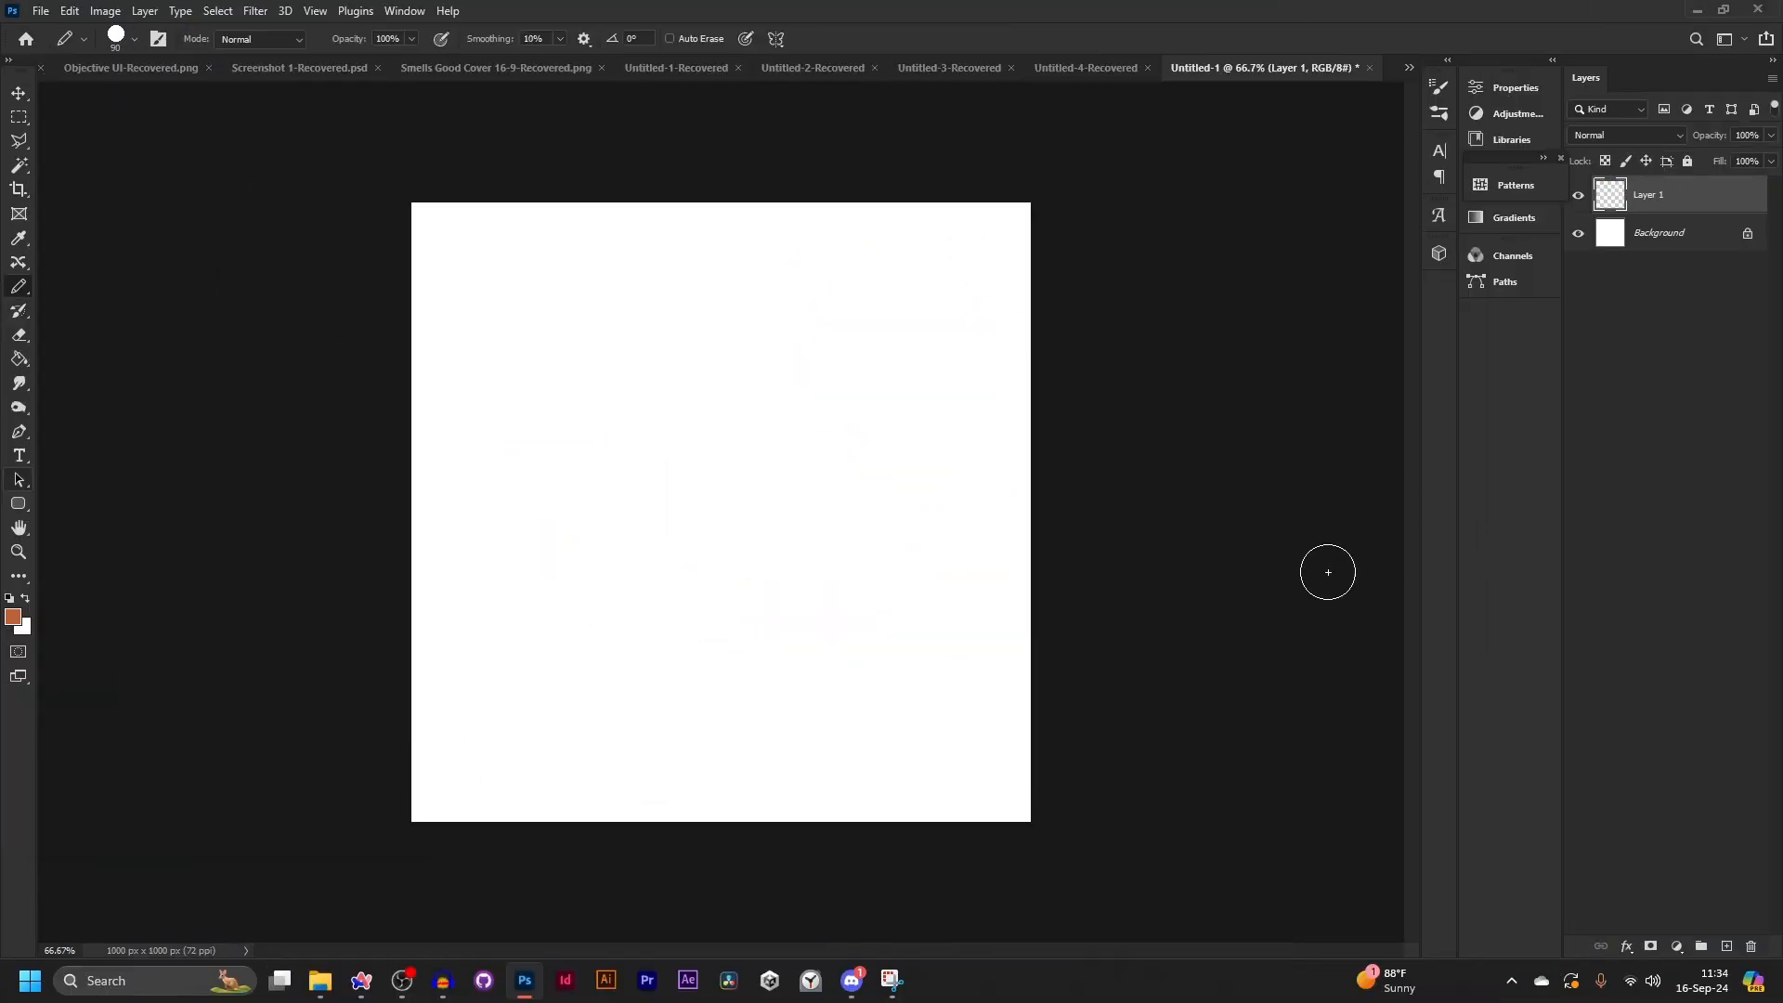
scroll(1301, 573, up, 2)
scroll(1301, 573, down, 3)
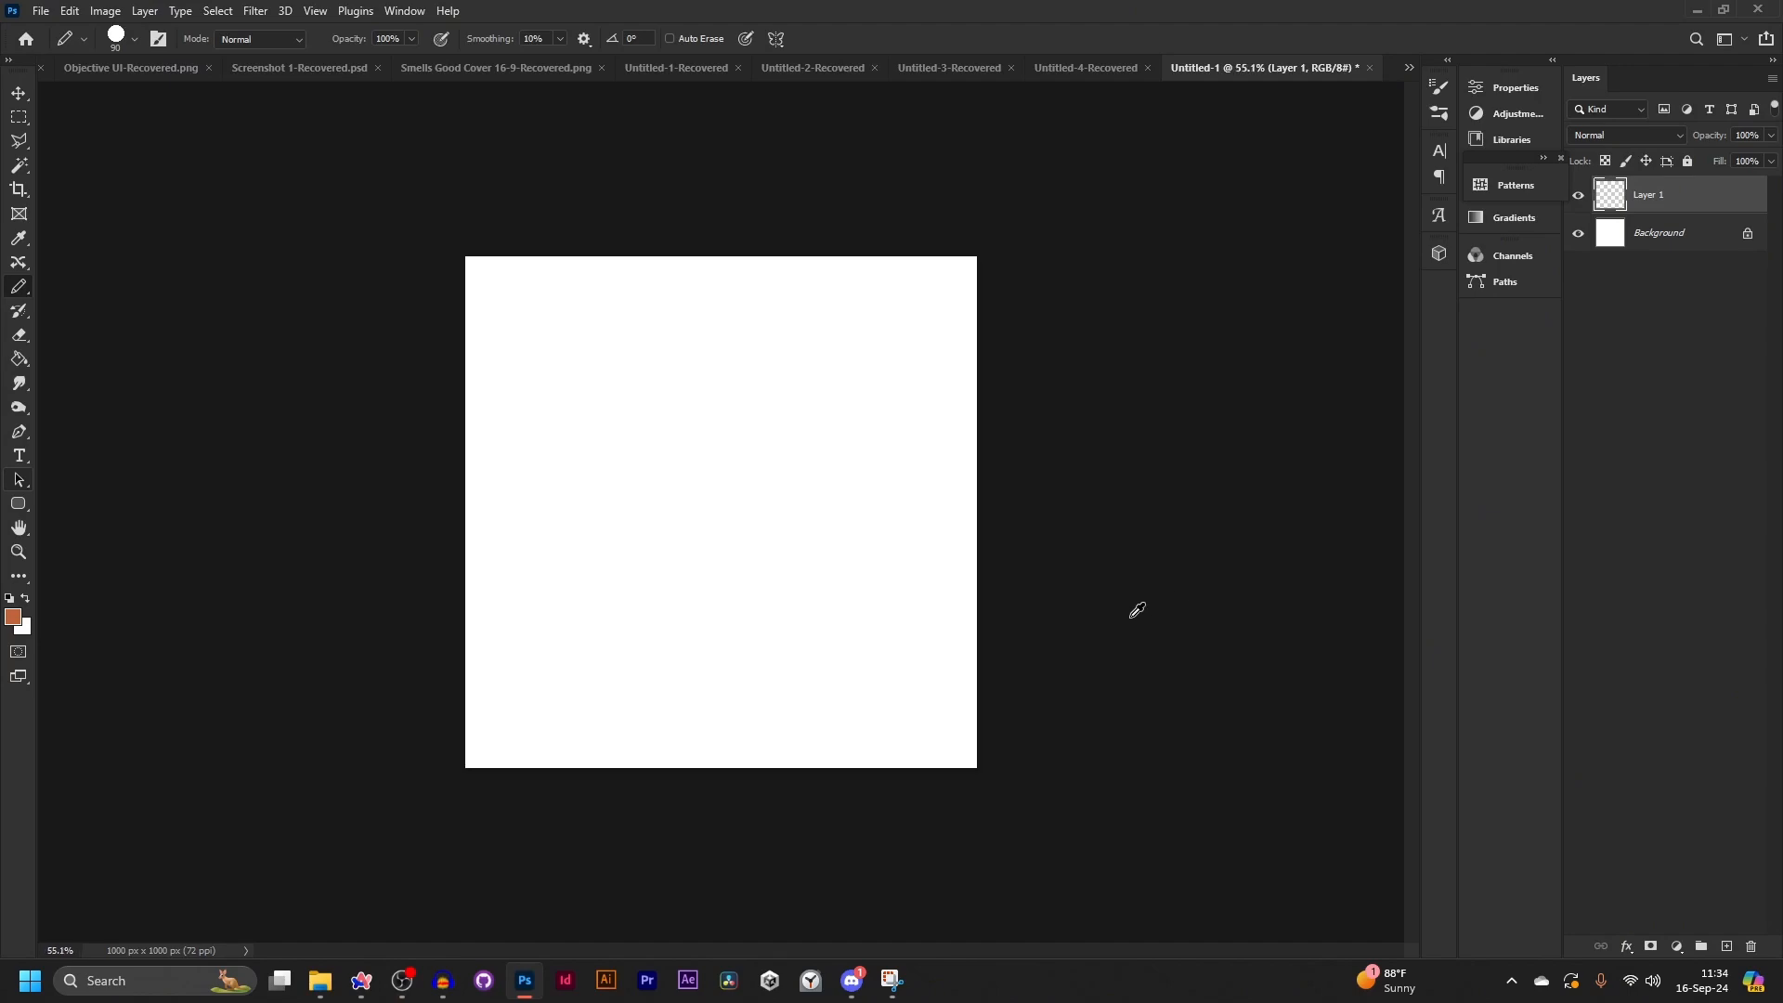
scroll(799, 616, up, 3)
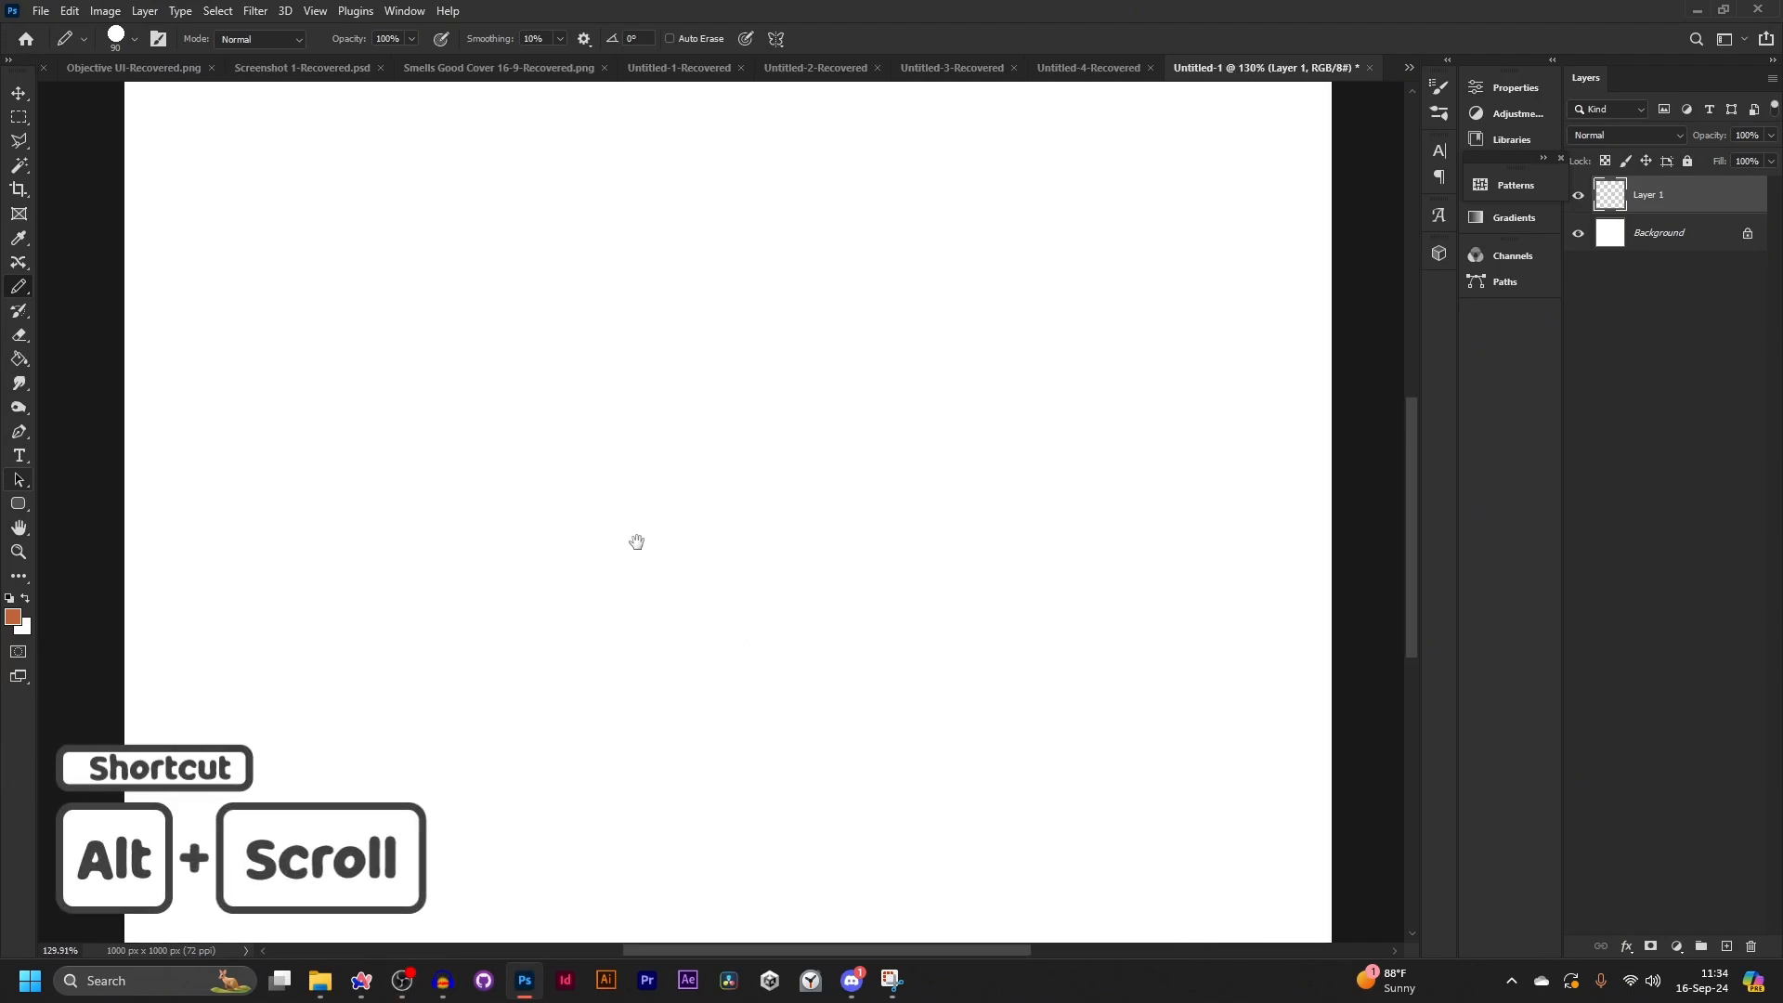
drag(637, 541, 783, 709)
scroll(810, 693, down, 2)
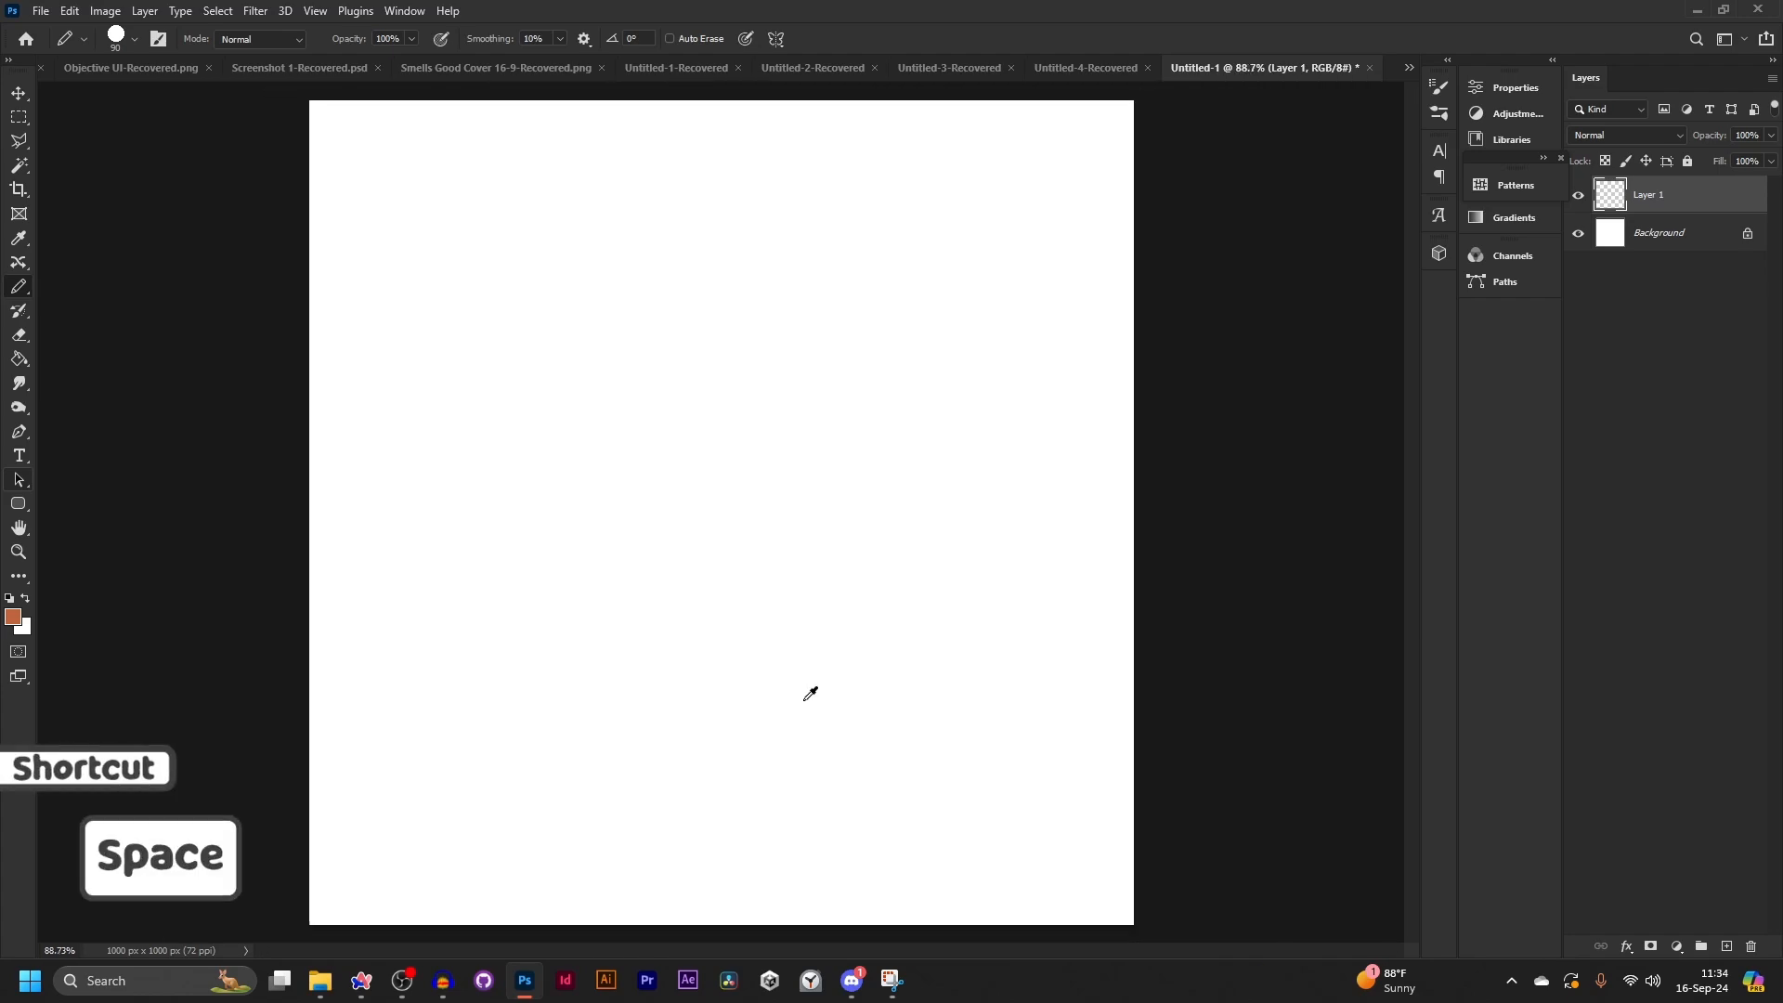
scroll(809, 694, down, 1)
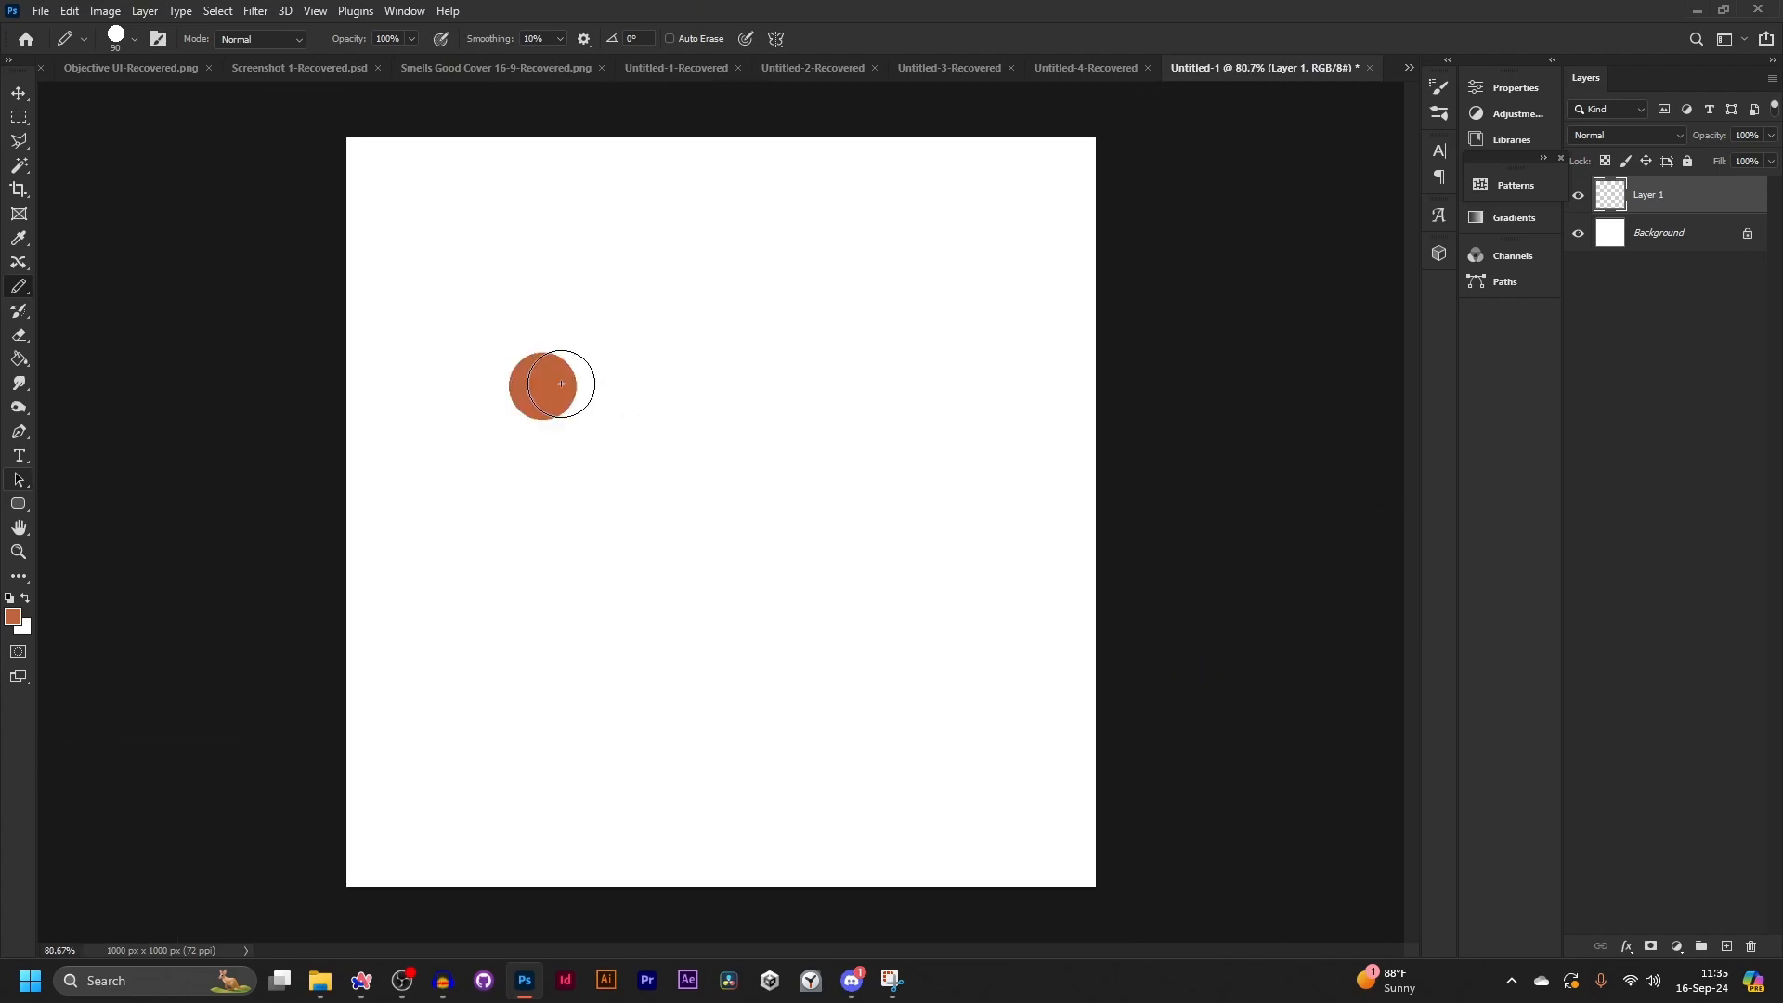
- Draw a zigzag of thick, connected orange strokes across the middle of the canvas on Layer 1 with the Pencil tool
mouse_move(561, 384)
mouse_down()
mouse_move(823, 327)
mouse_move(620, 667)
mouse_move(559, 486)
mouse_move(836, 574)
mouse_up()
key(ctrl+z)
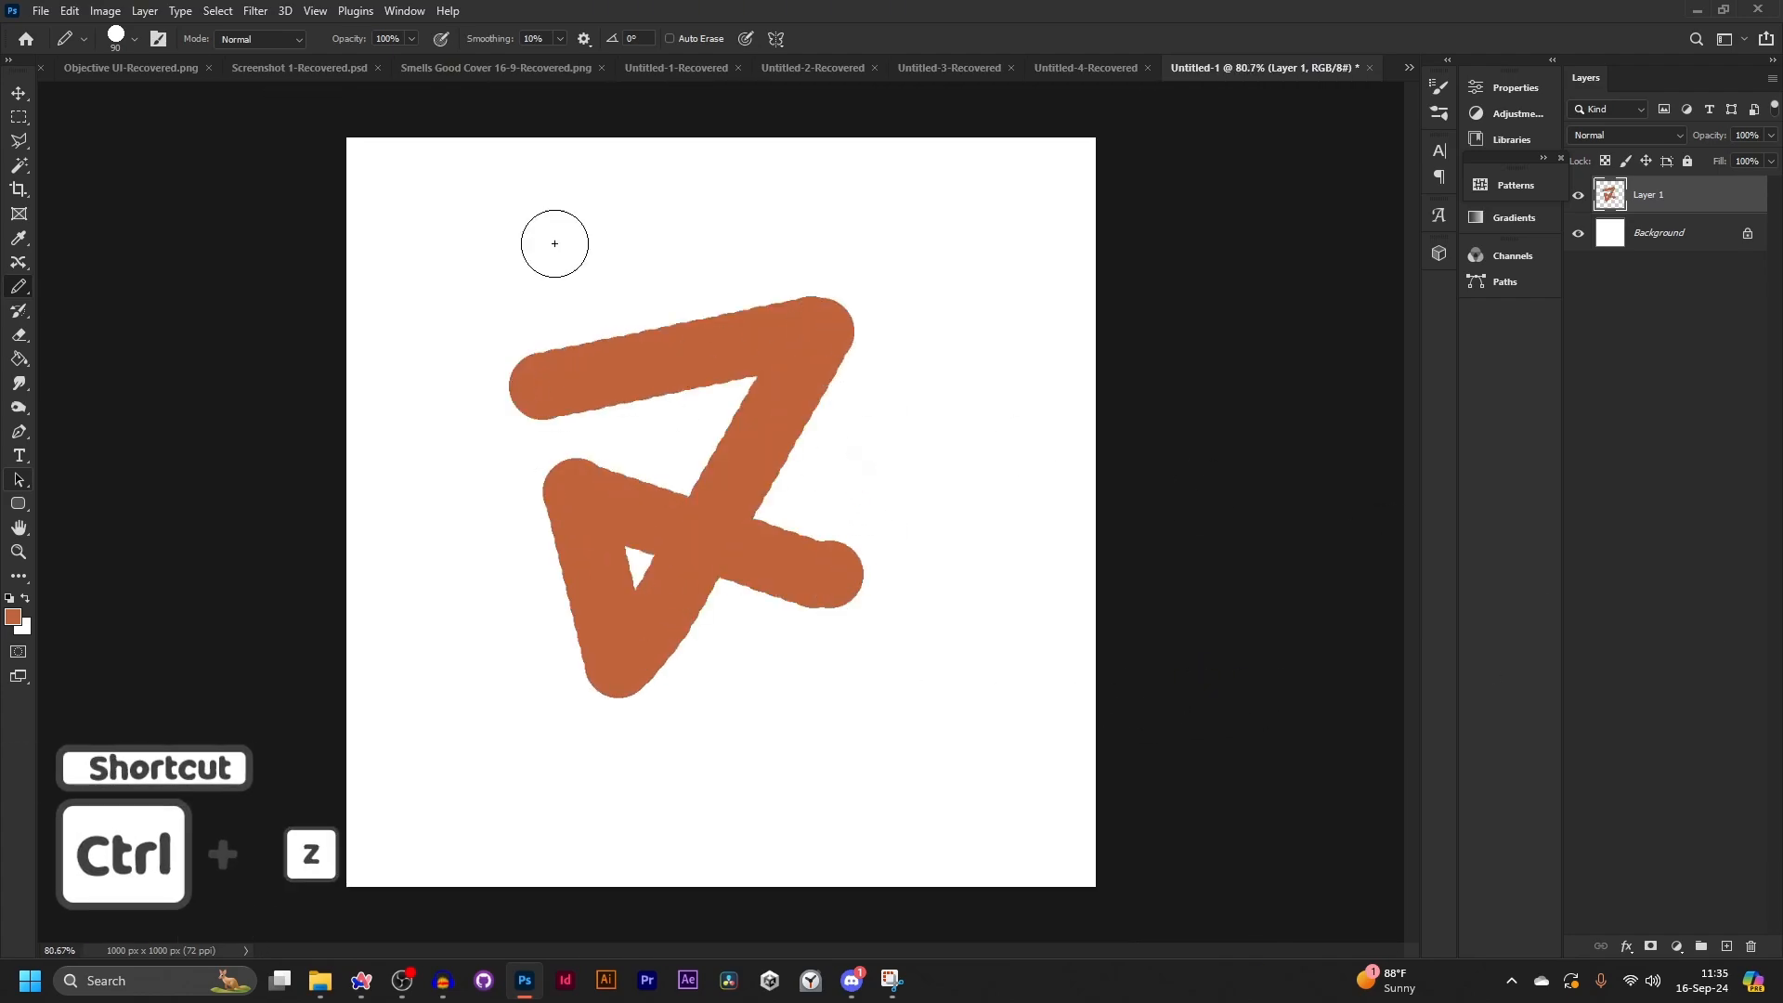
click(69, 11)
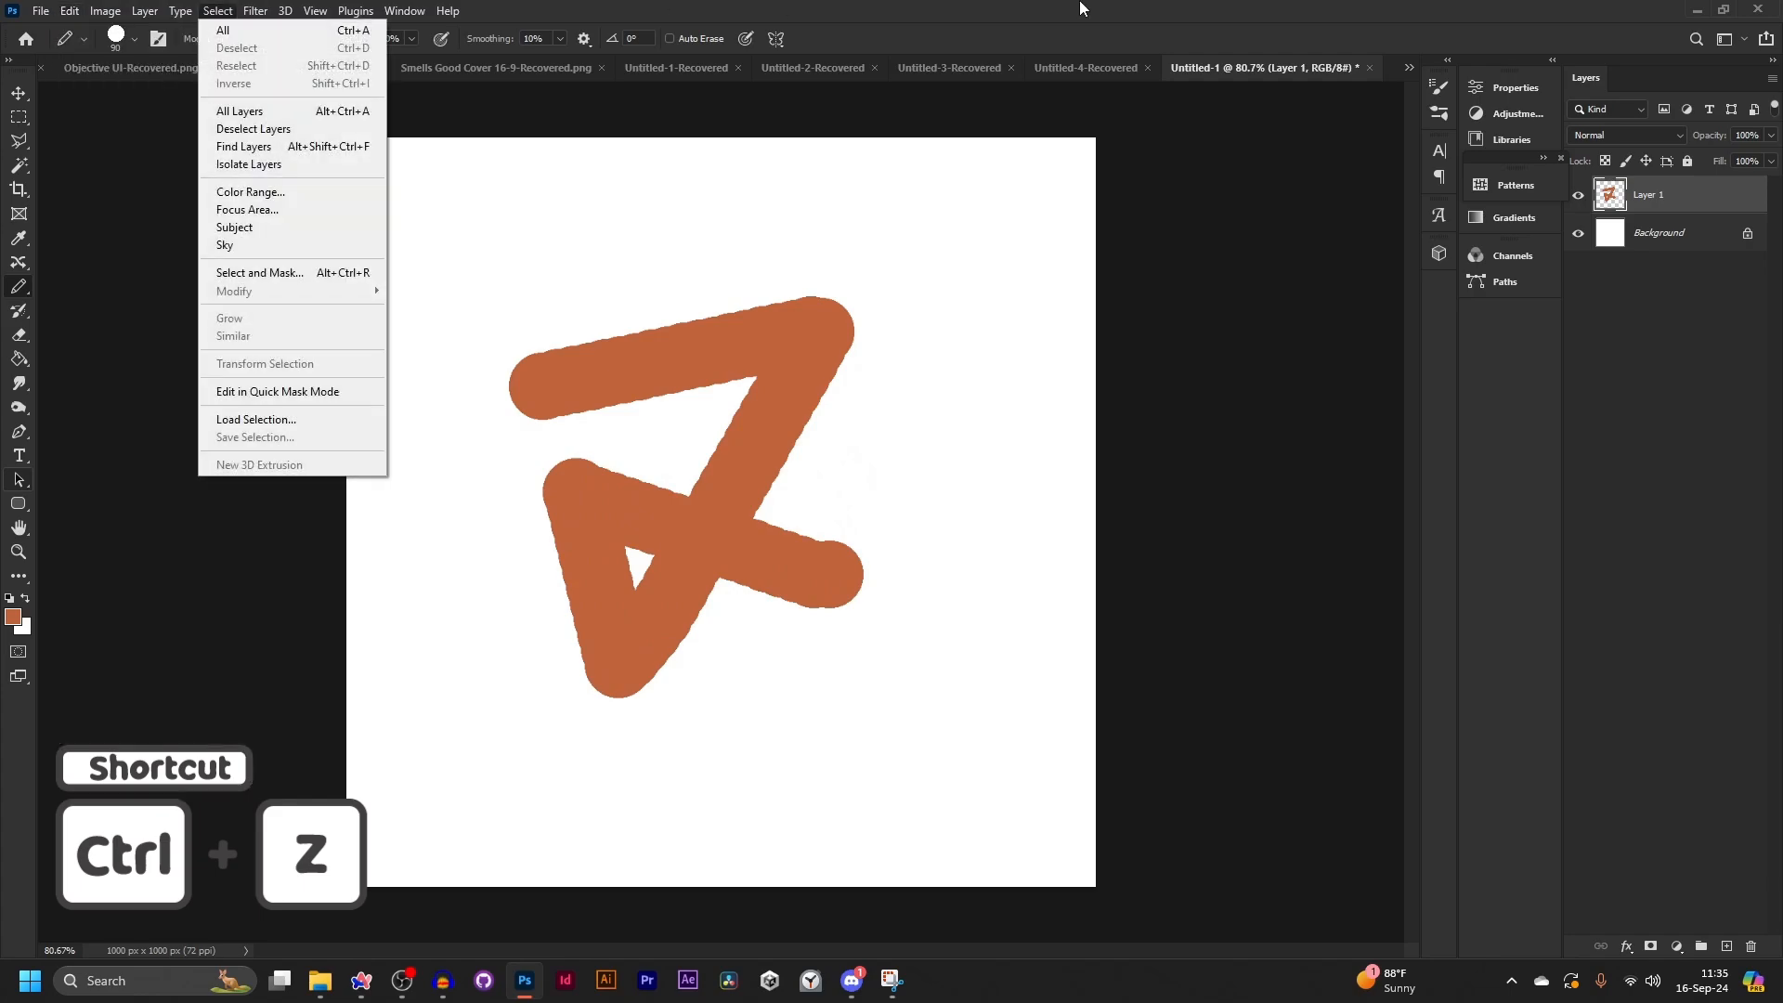
click(1089, 8)
- Undo the zigzag's strokes one by one and redo them all
key(ctrl+z)
key(ctrl+z)
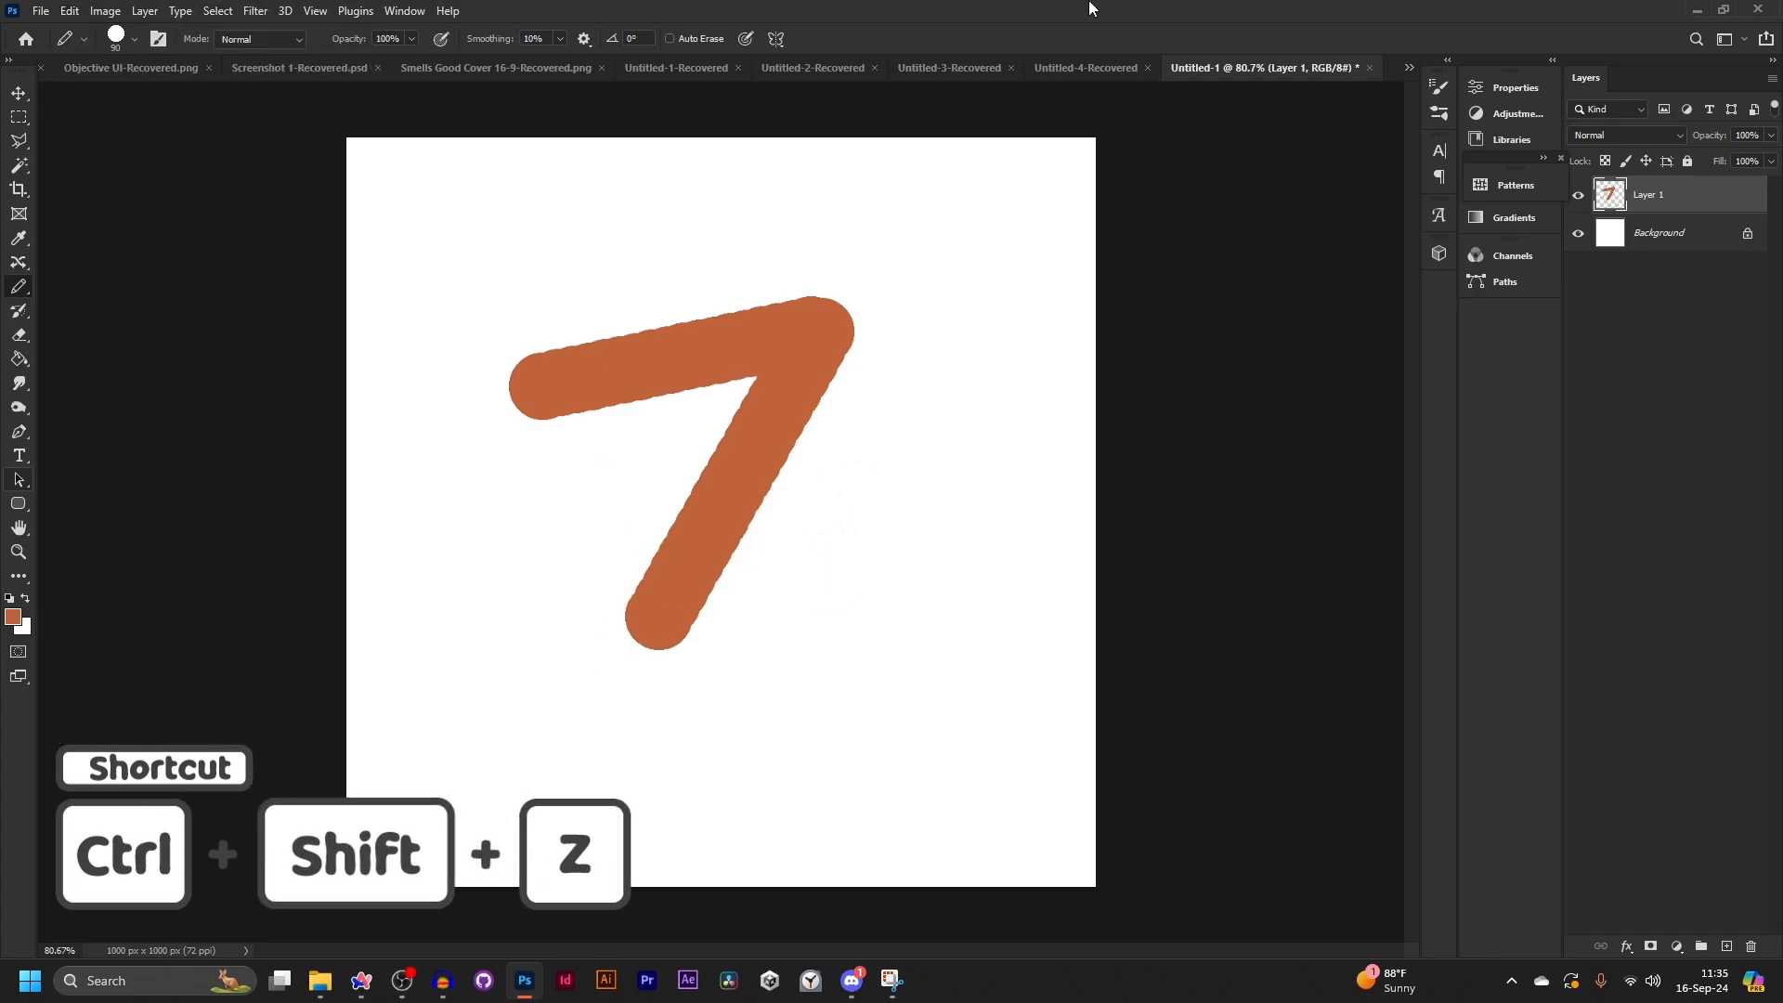
key(ctrl+z)
key(ctrl+z)
key(ctrl+shift+z)
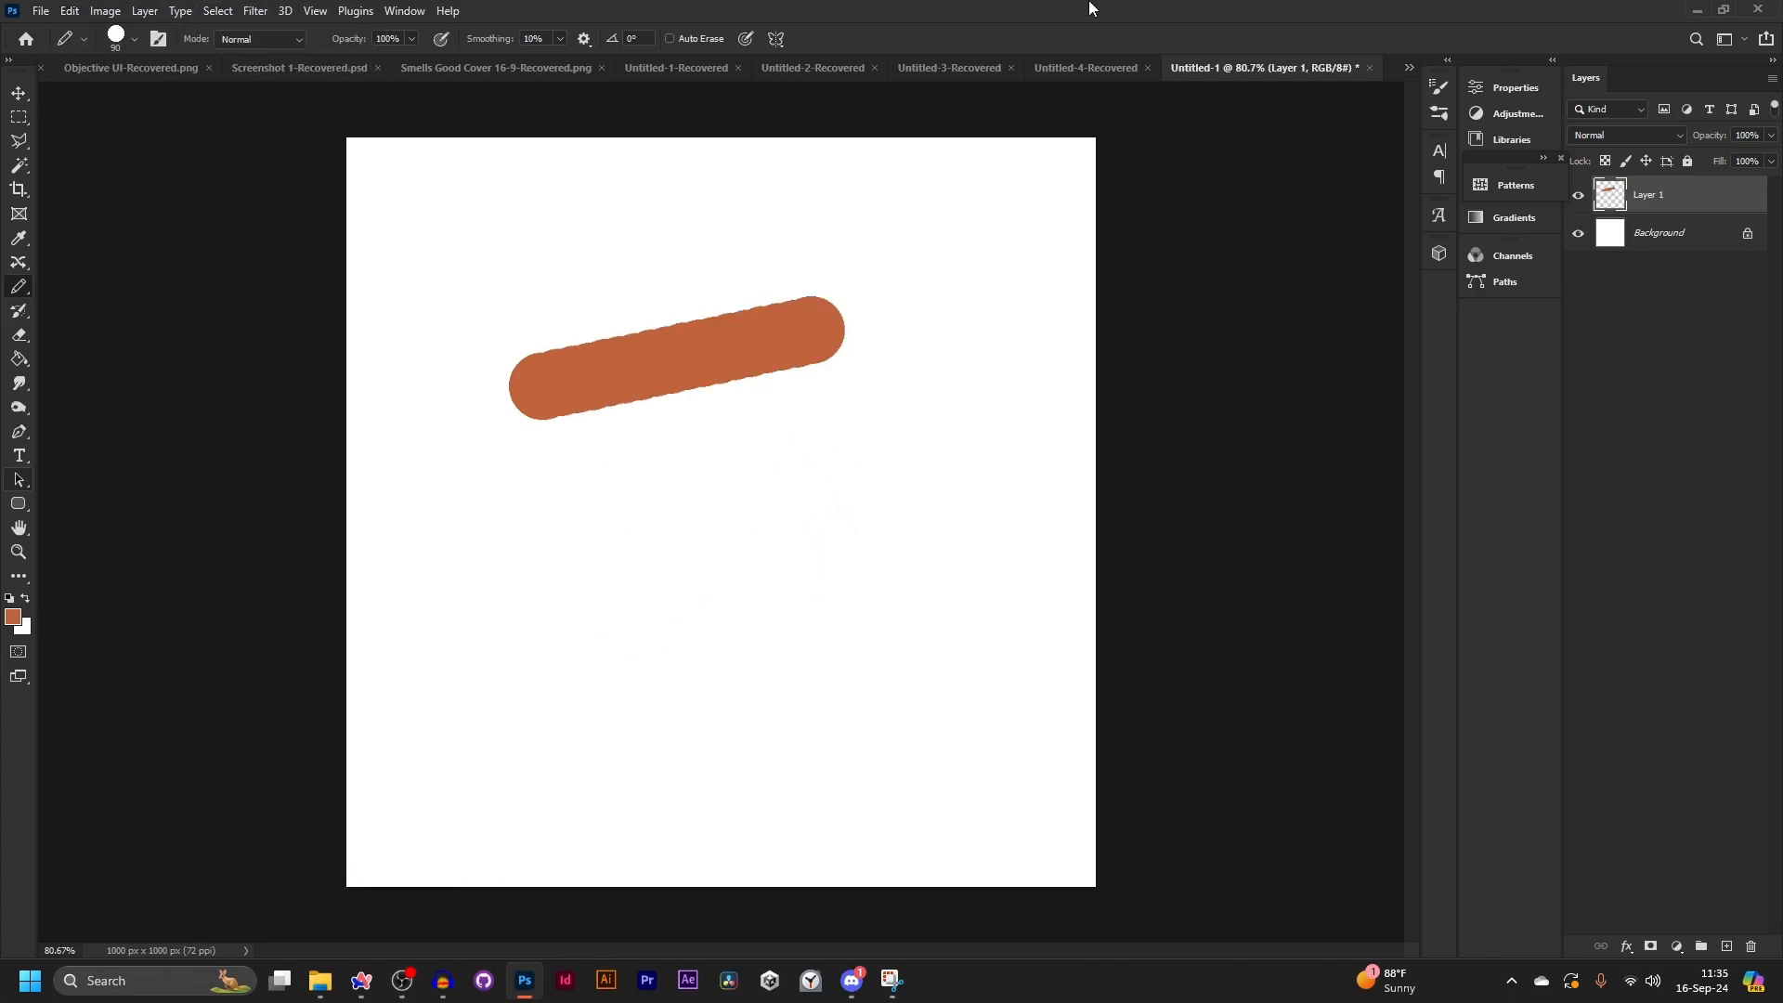
key(ctrl+shift+z)
key(ctrl+shift+z)
key(ctrl+shift+z)
- Save the document as a Photoshop file named Test in the Downloads folder, with Maximize Compatibility on
key(ctrl+s)
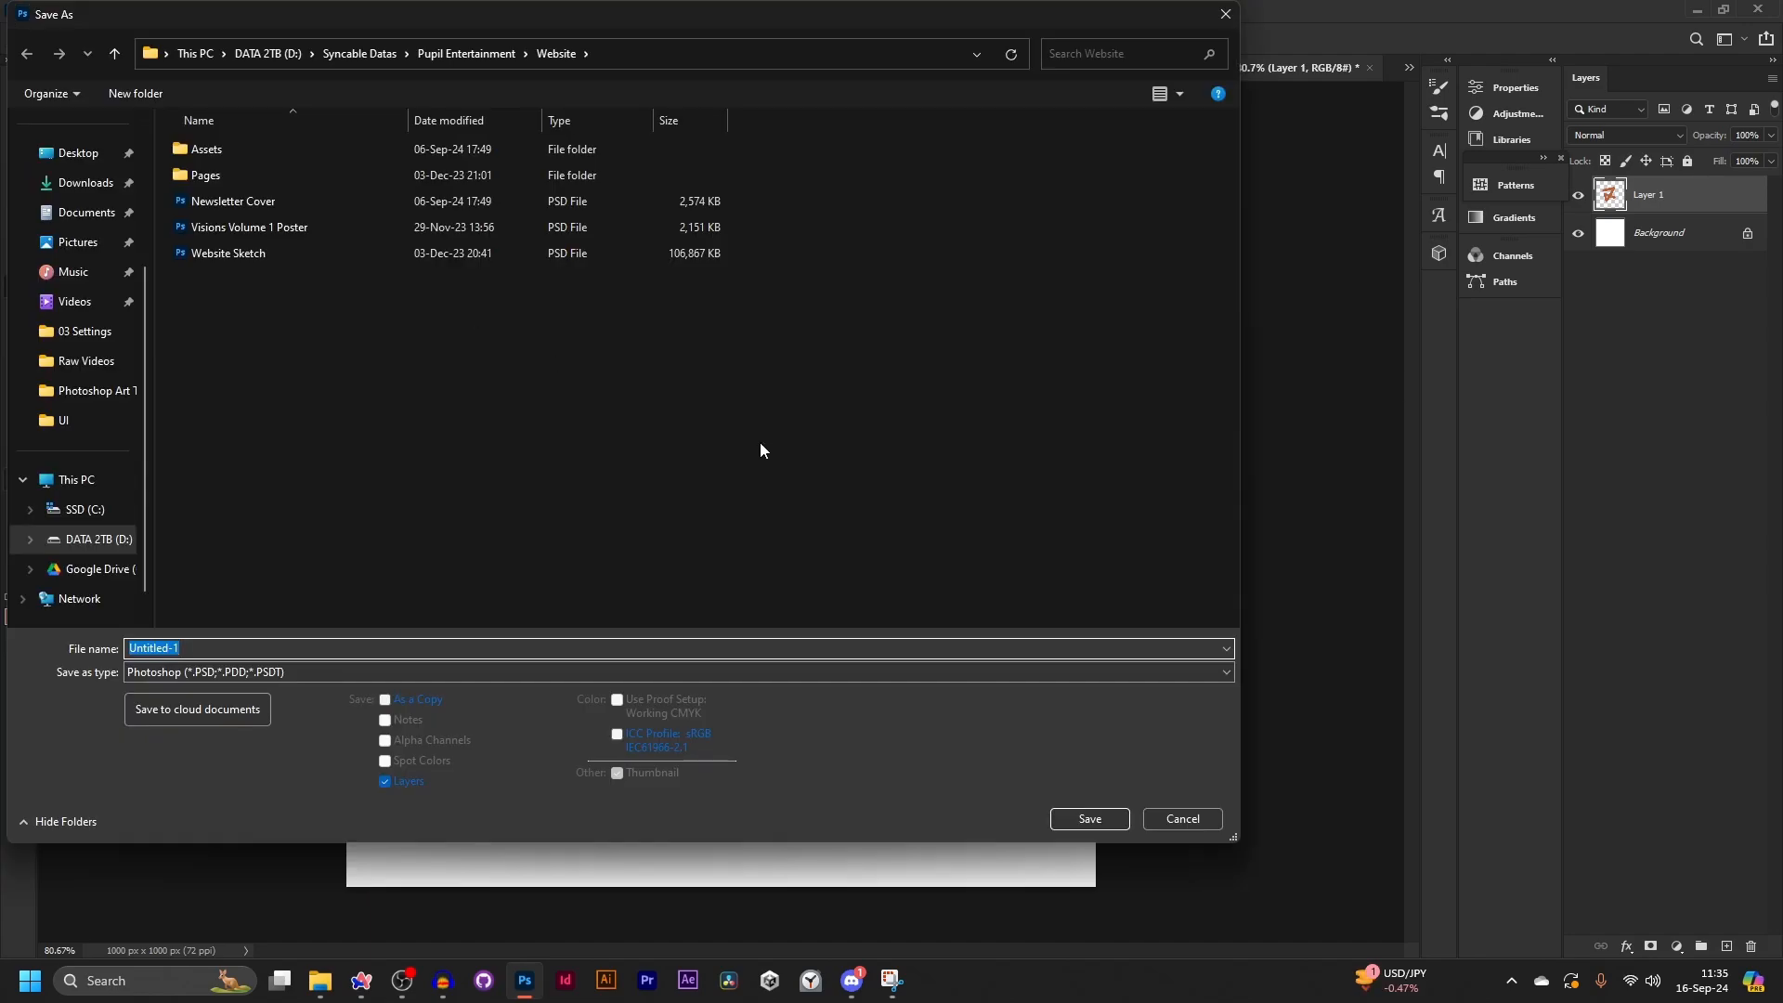
text(Test)
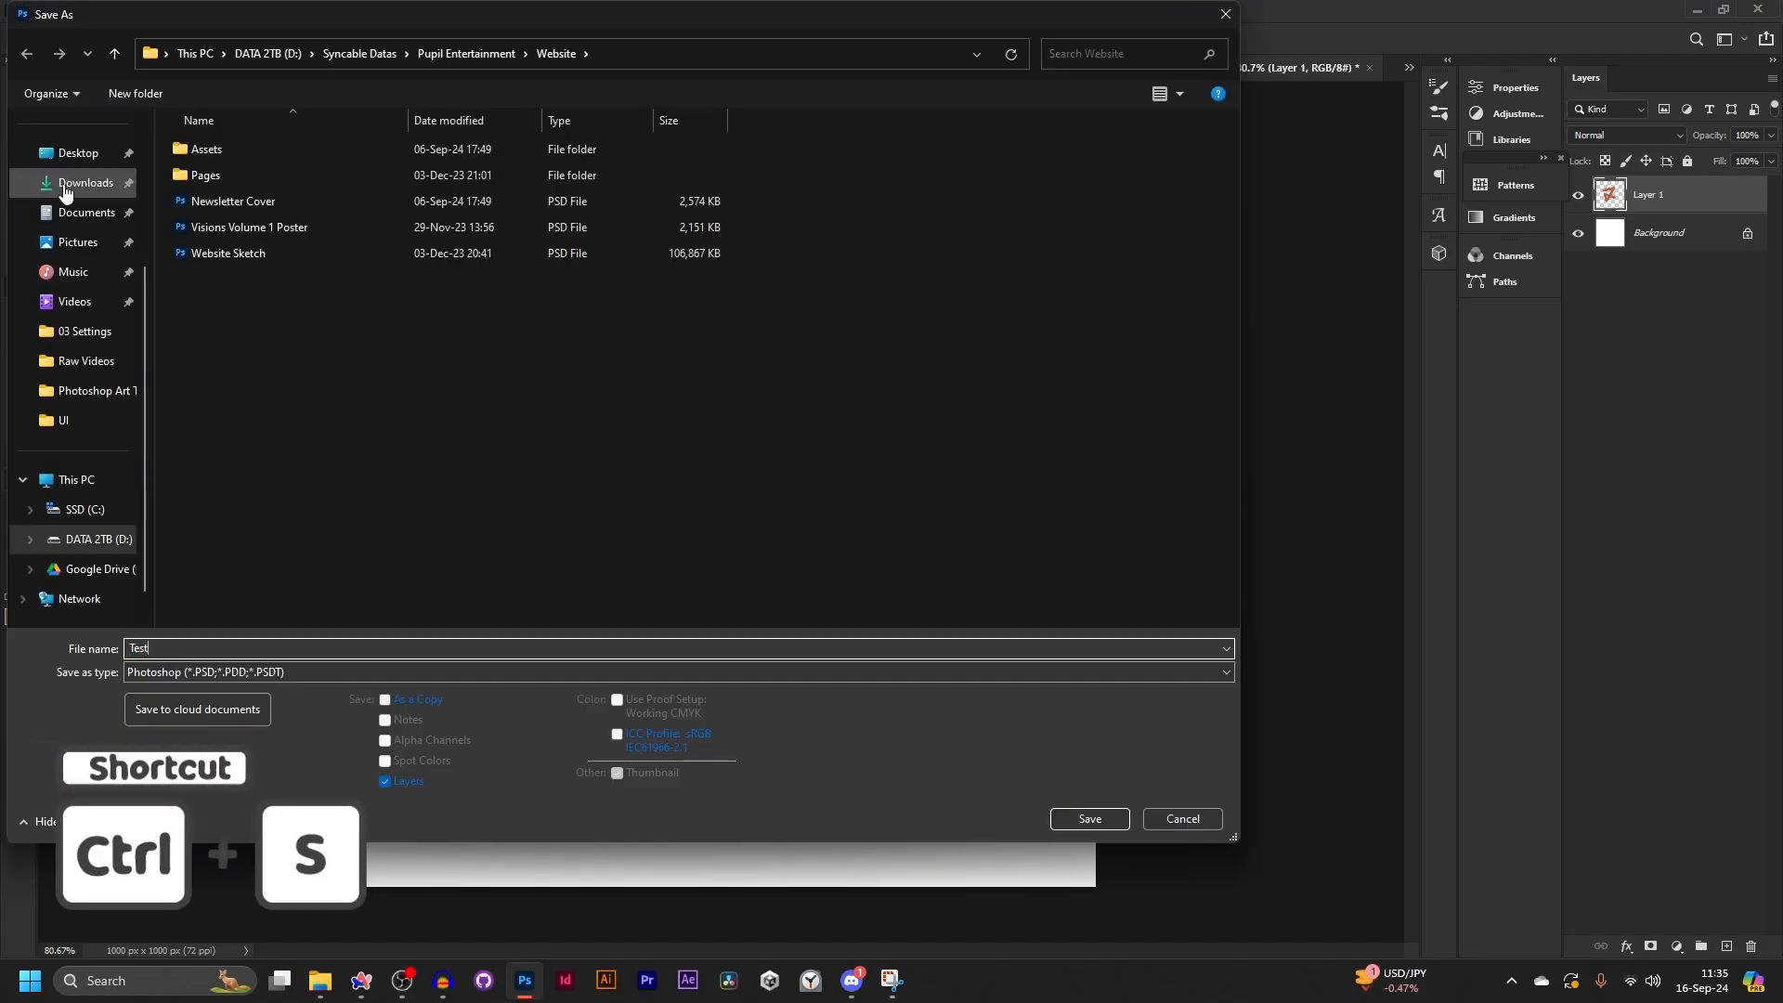
click(65, 191)
click(1088, 819)
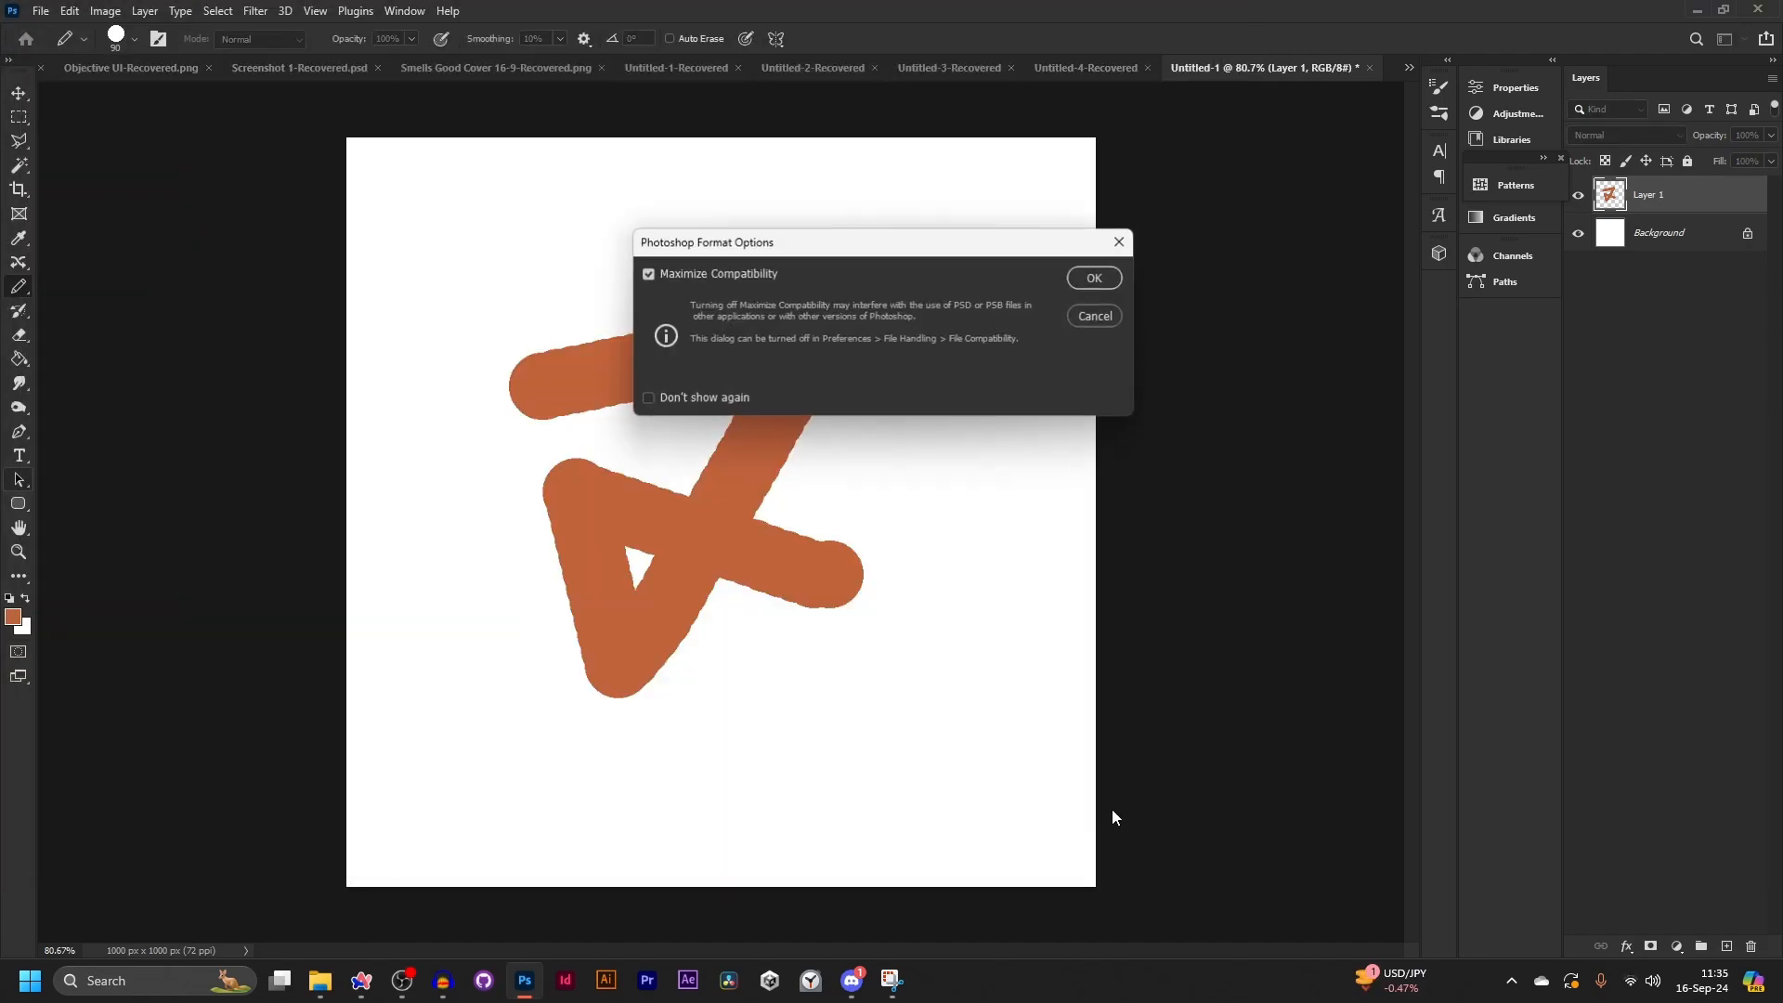
click(1116, 284)
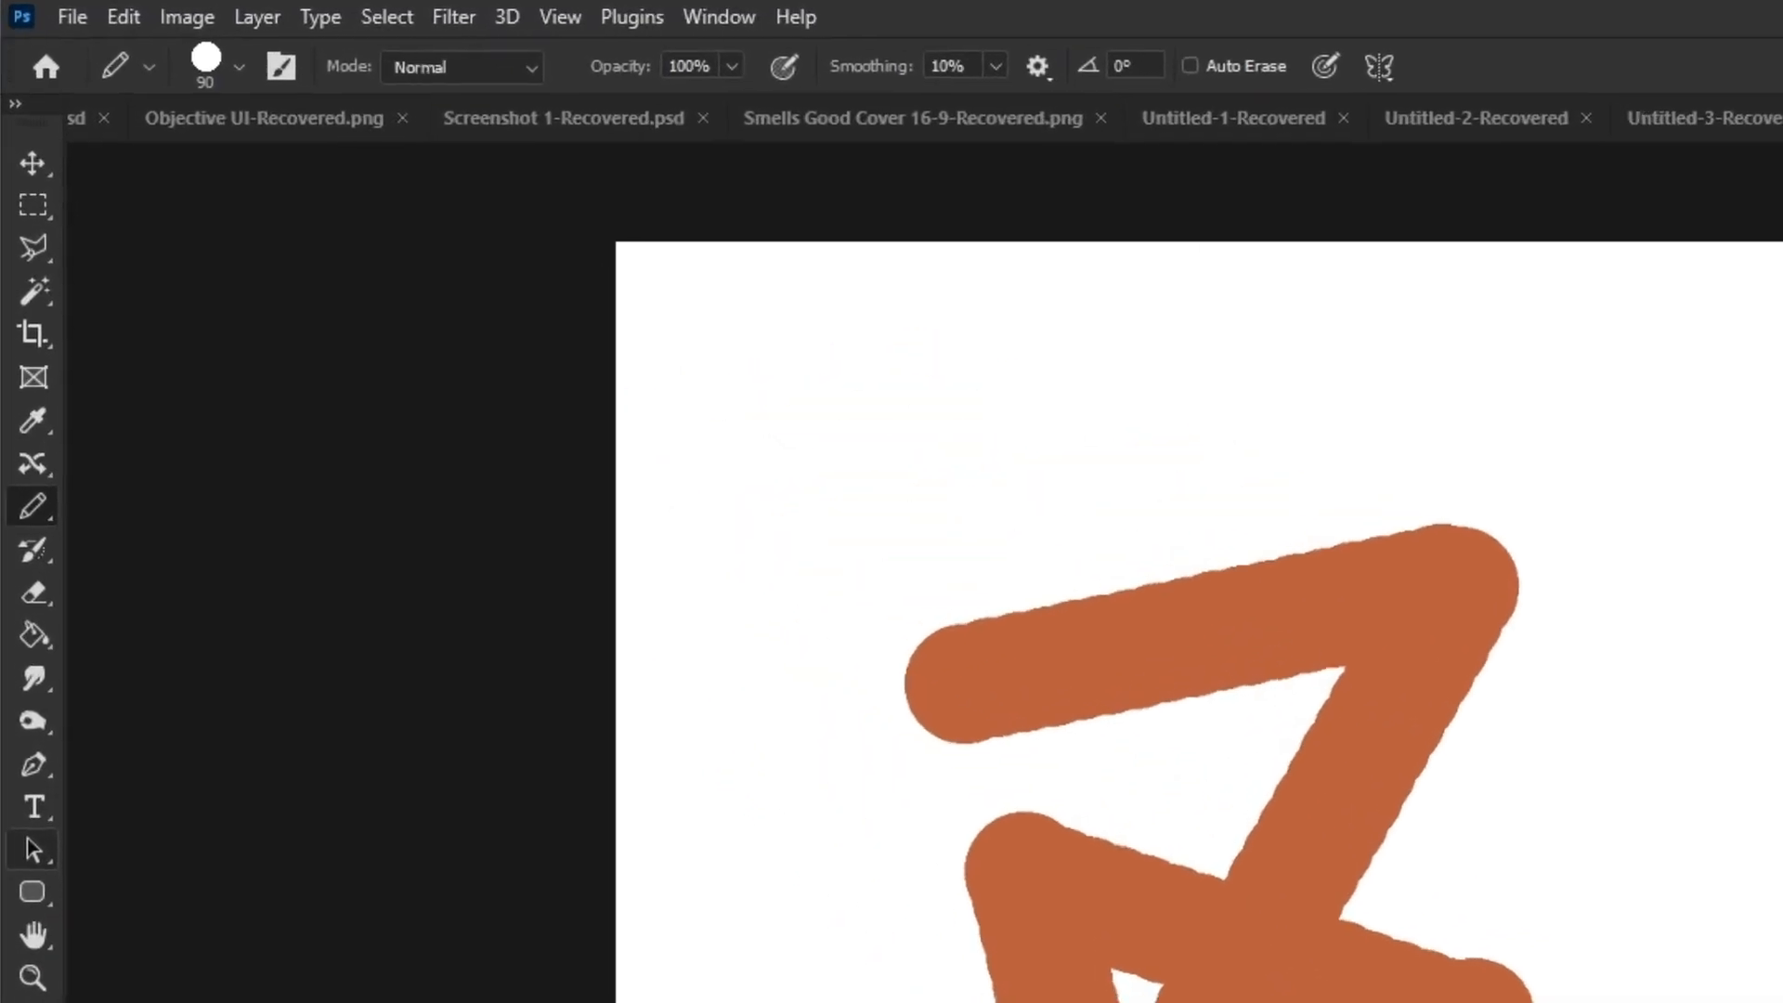
- Quick-export the artwork as a PNG named Test in Downloads, replacing the existing file, and preview it from File Explorer
click(41, 9)
mouse_move(127, 506)
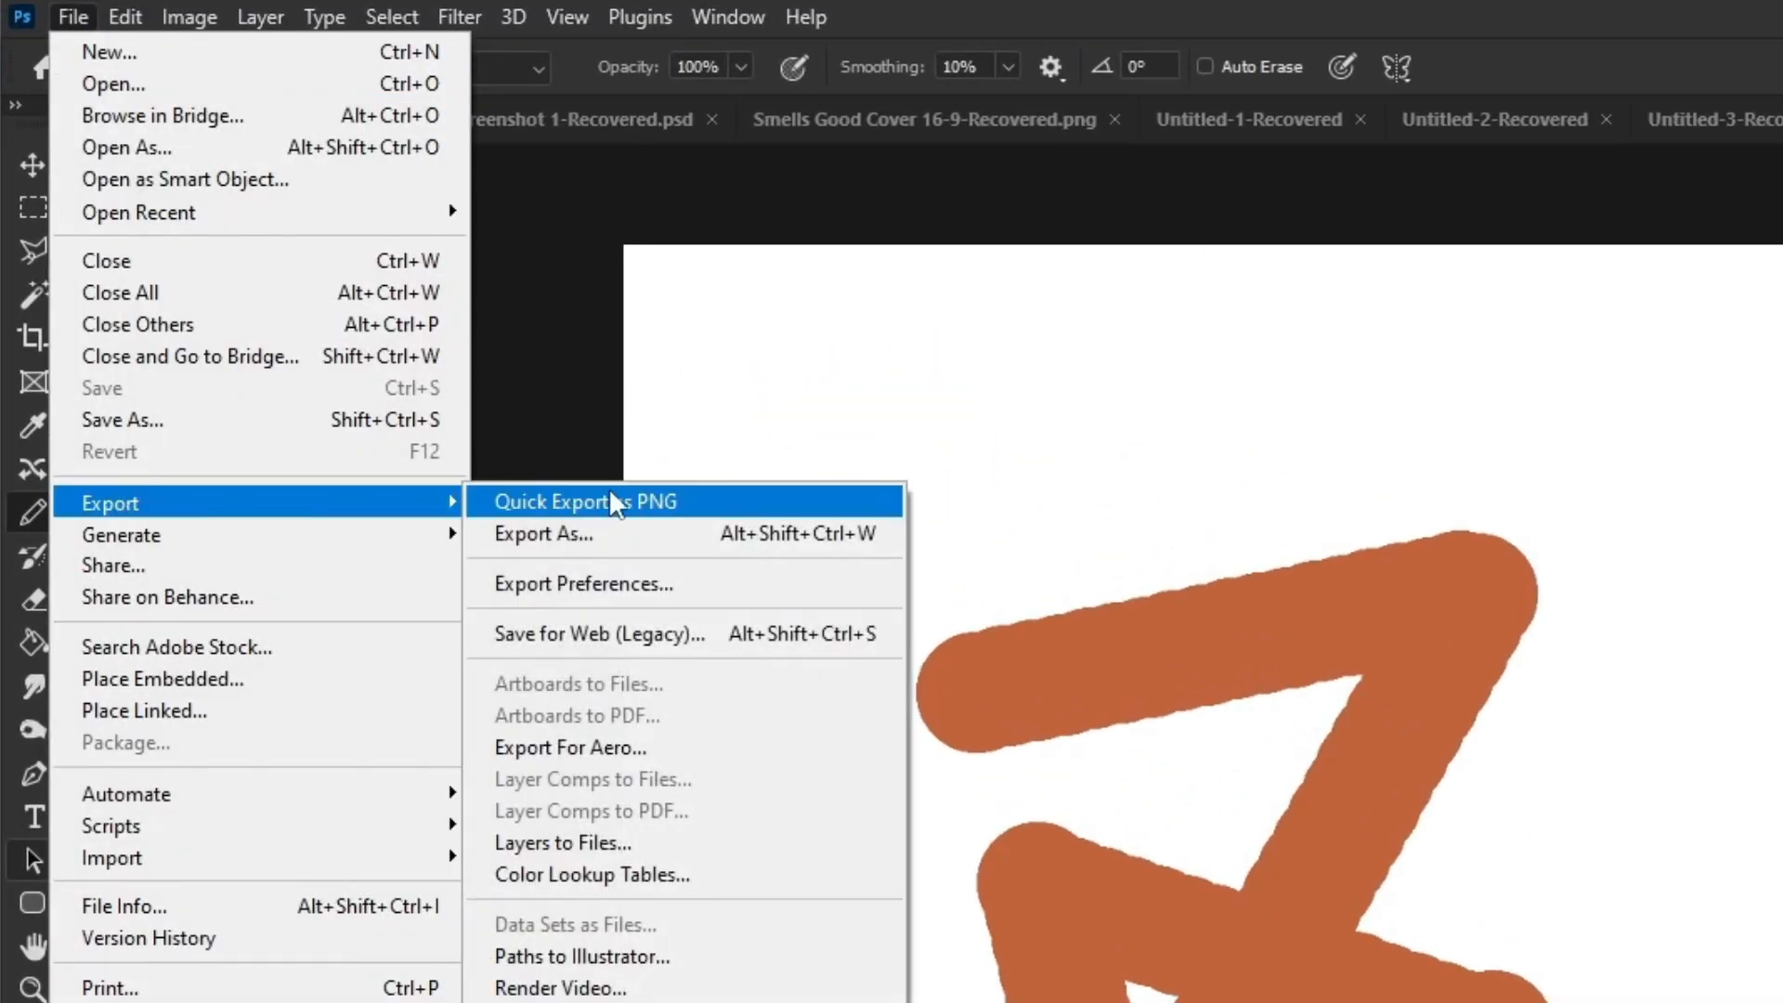
click(640, 506)
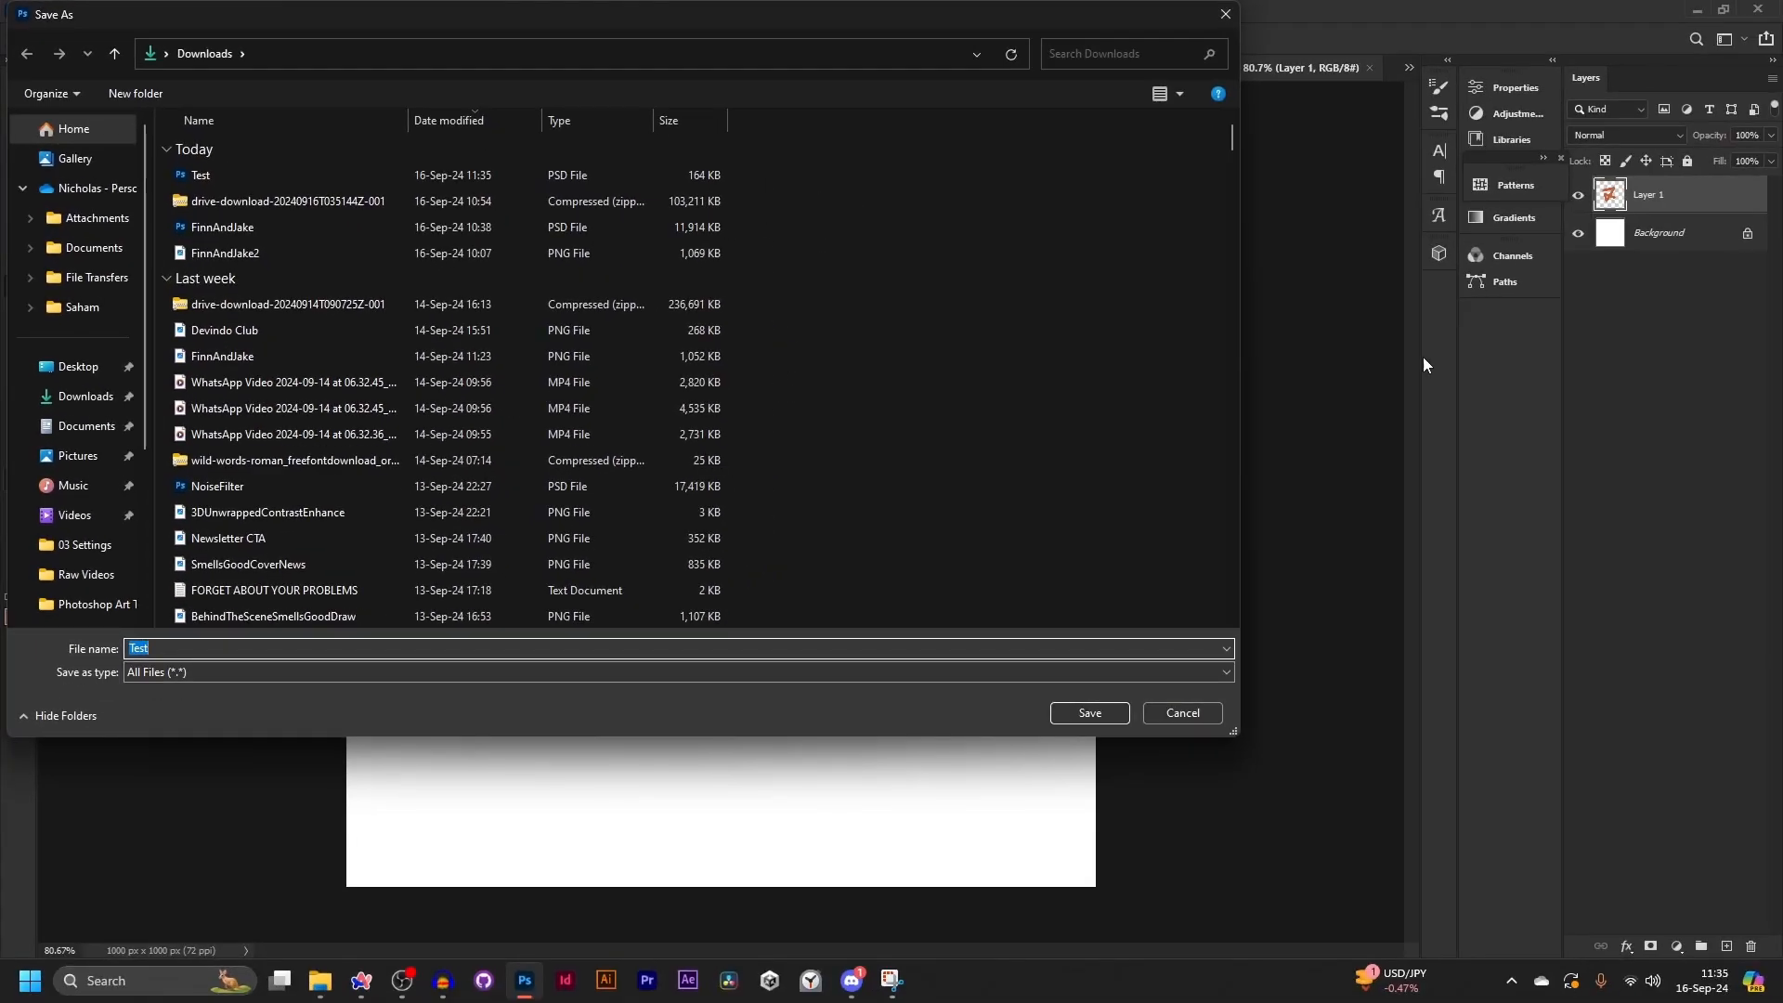
click(1081, 711)
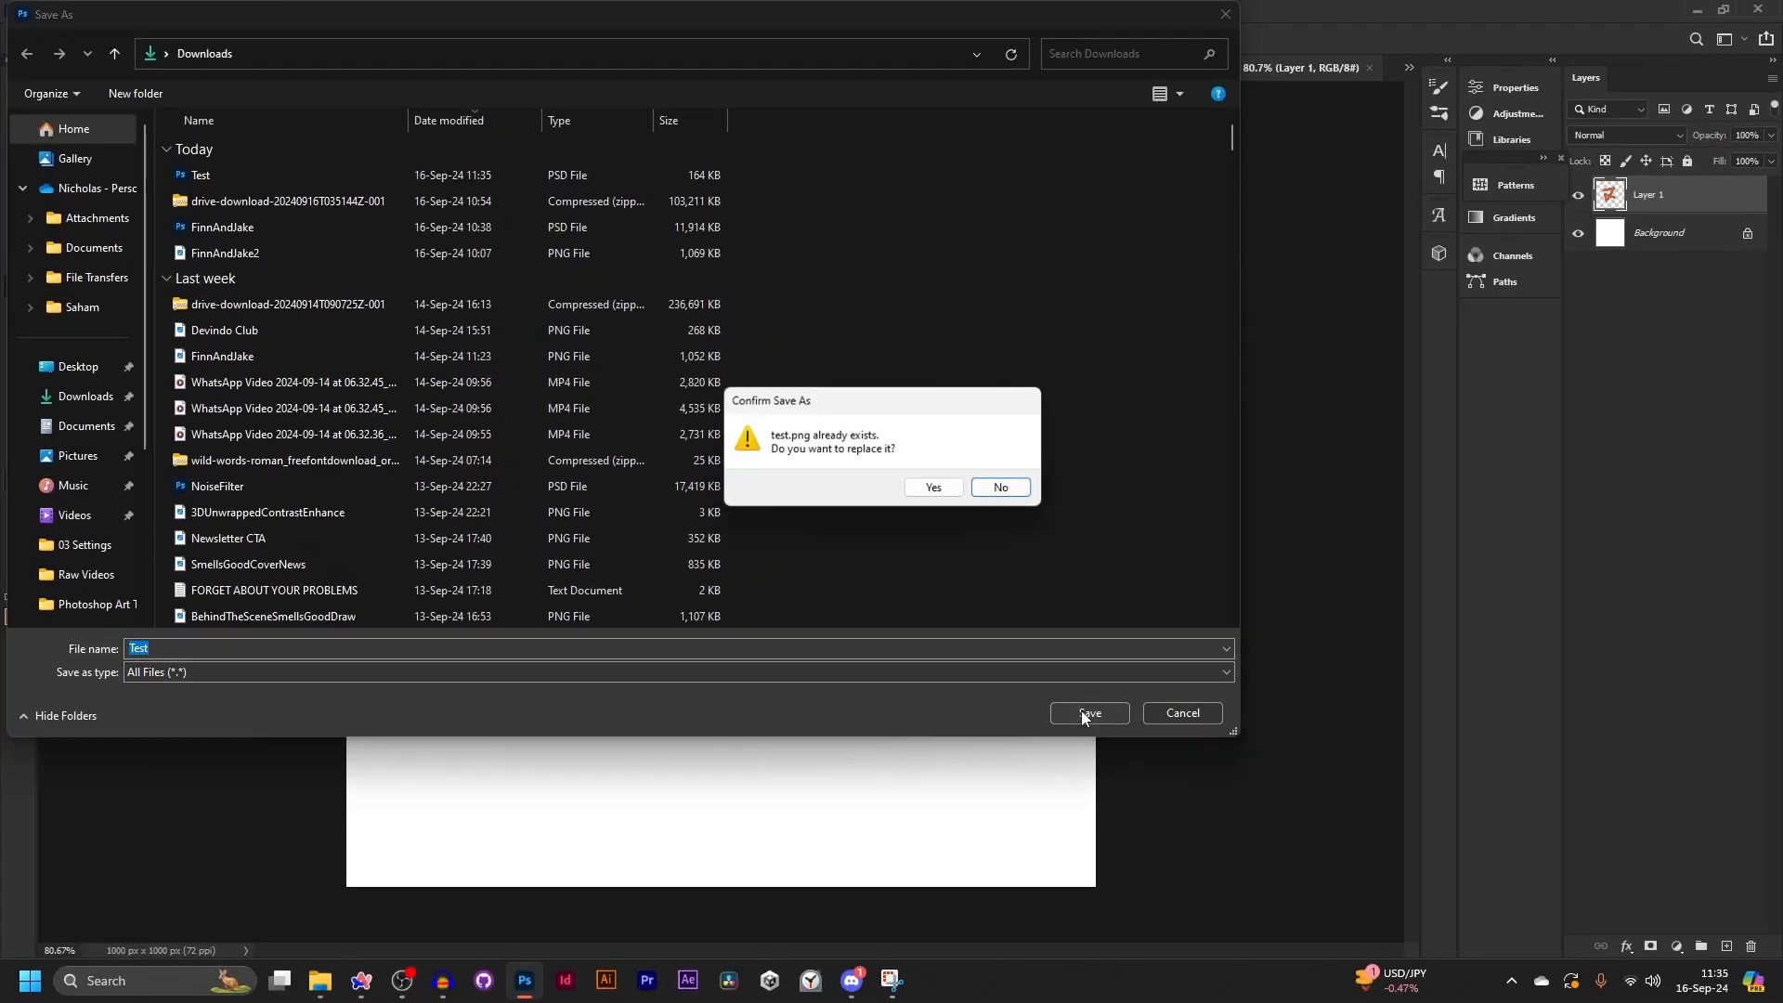
click(936, 490)
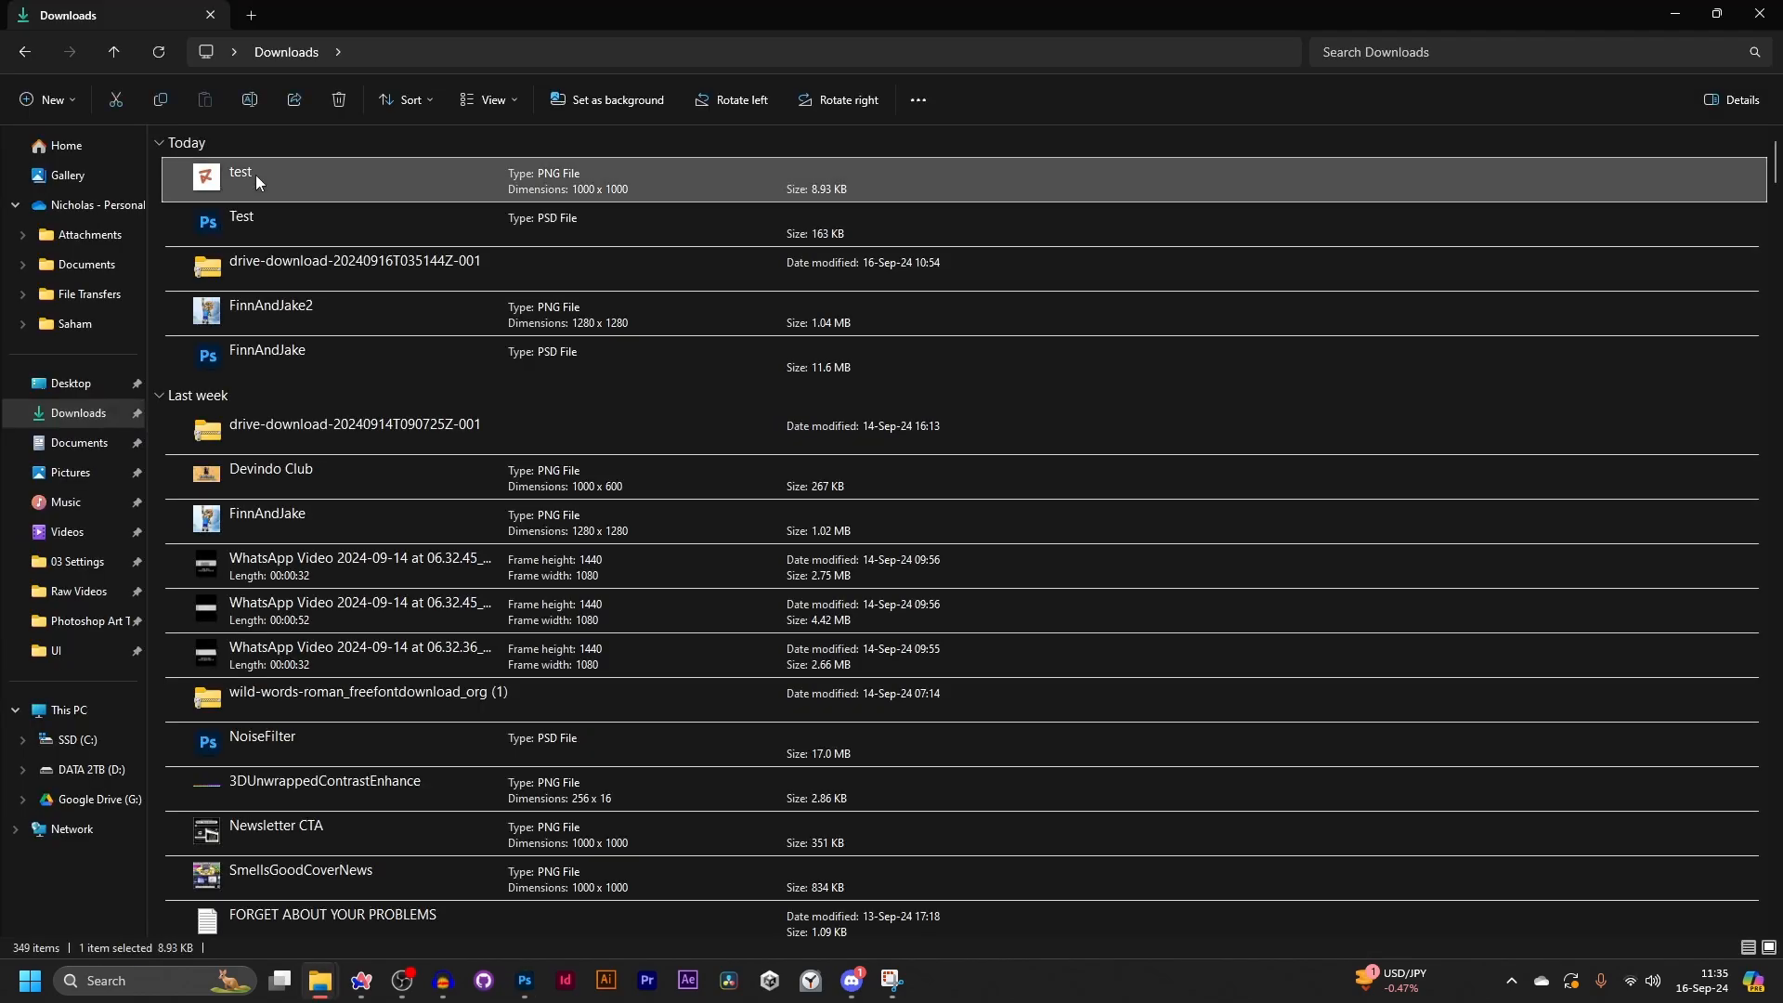
double_click(255, 175)
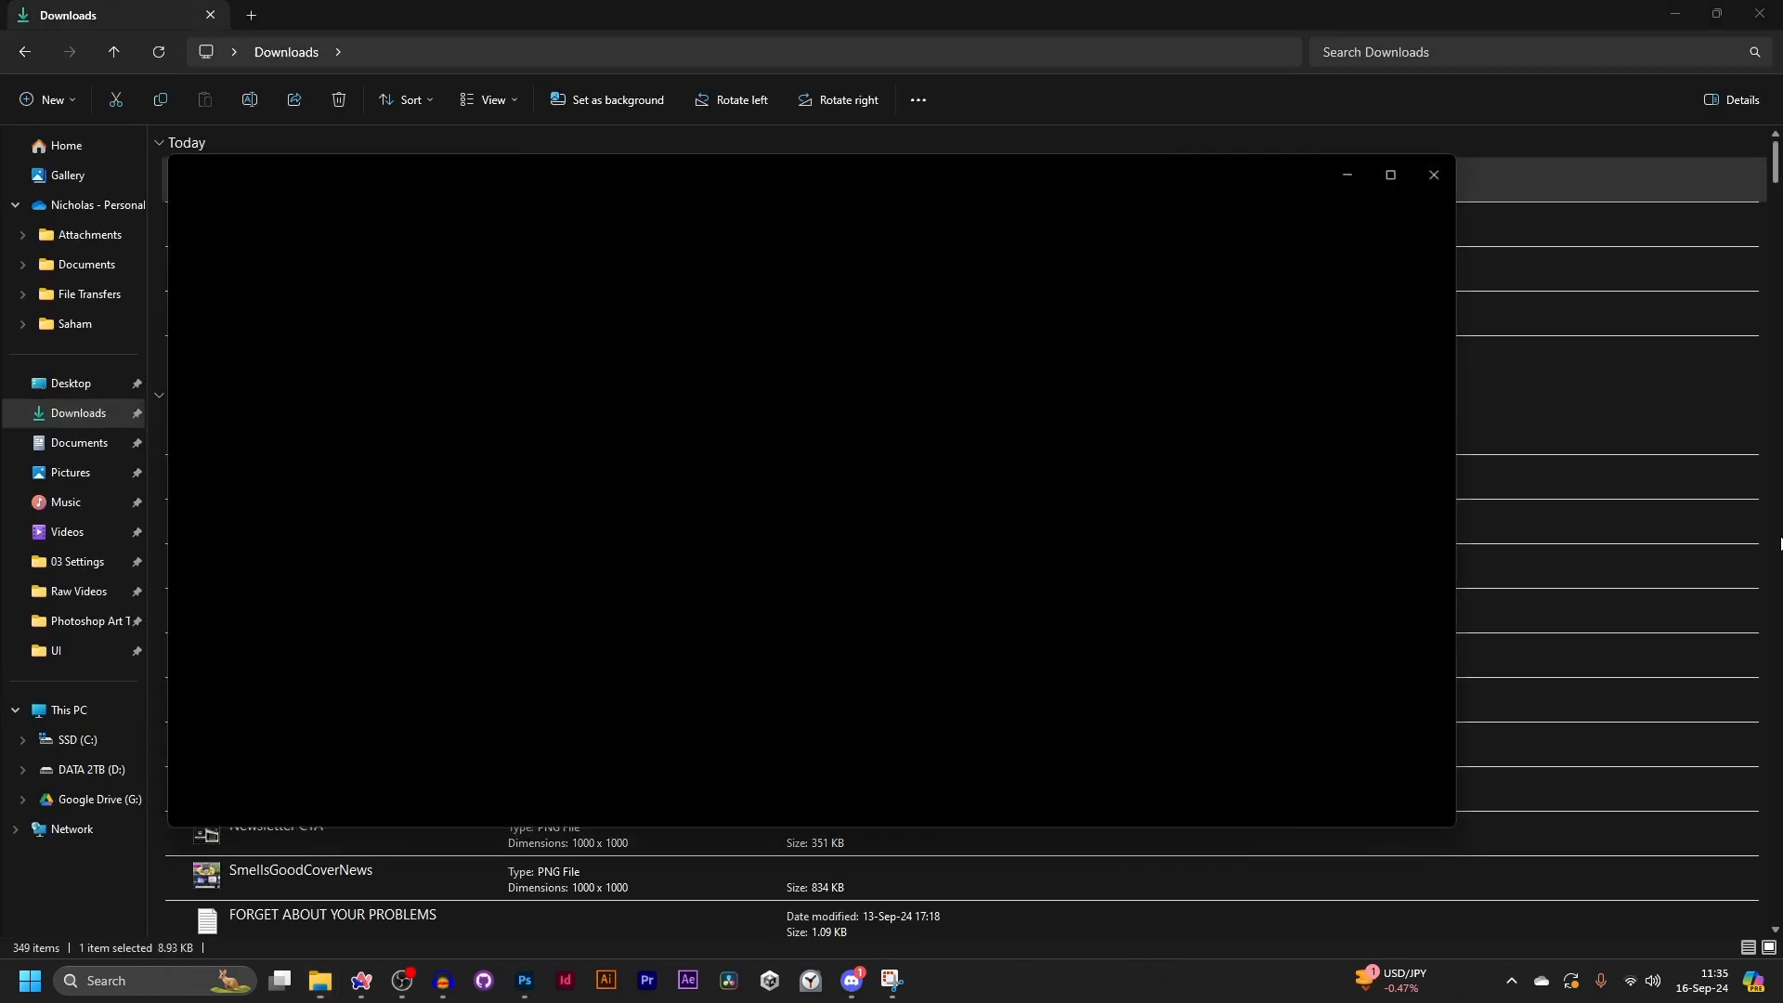
click(1408, 168)
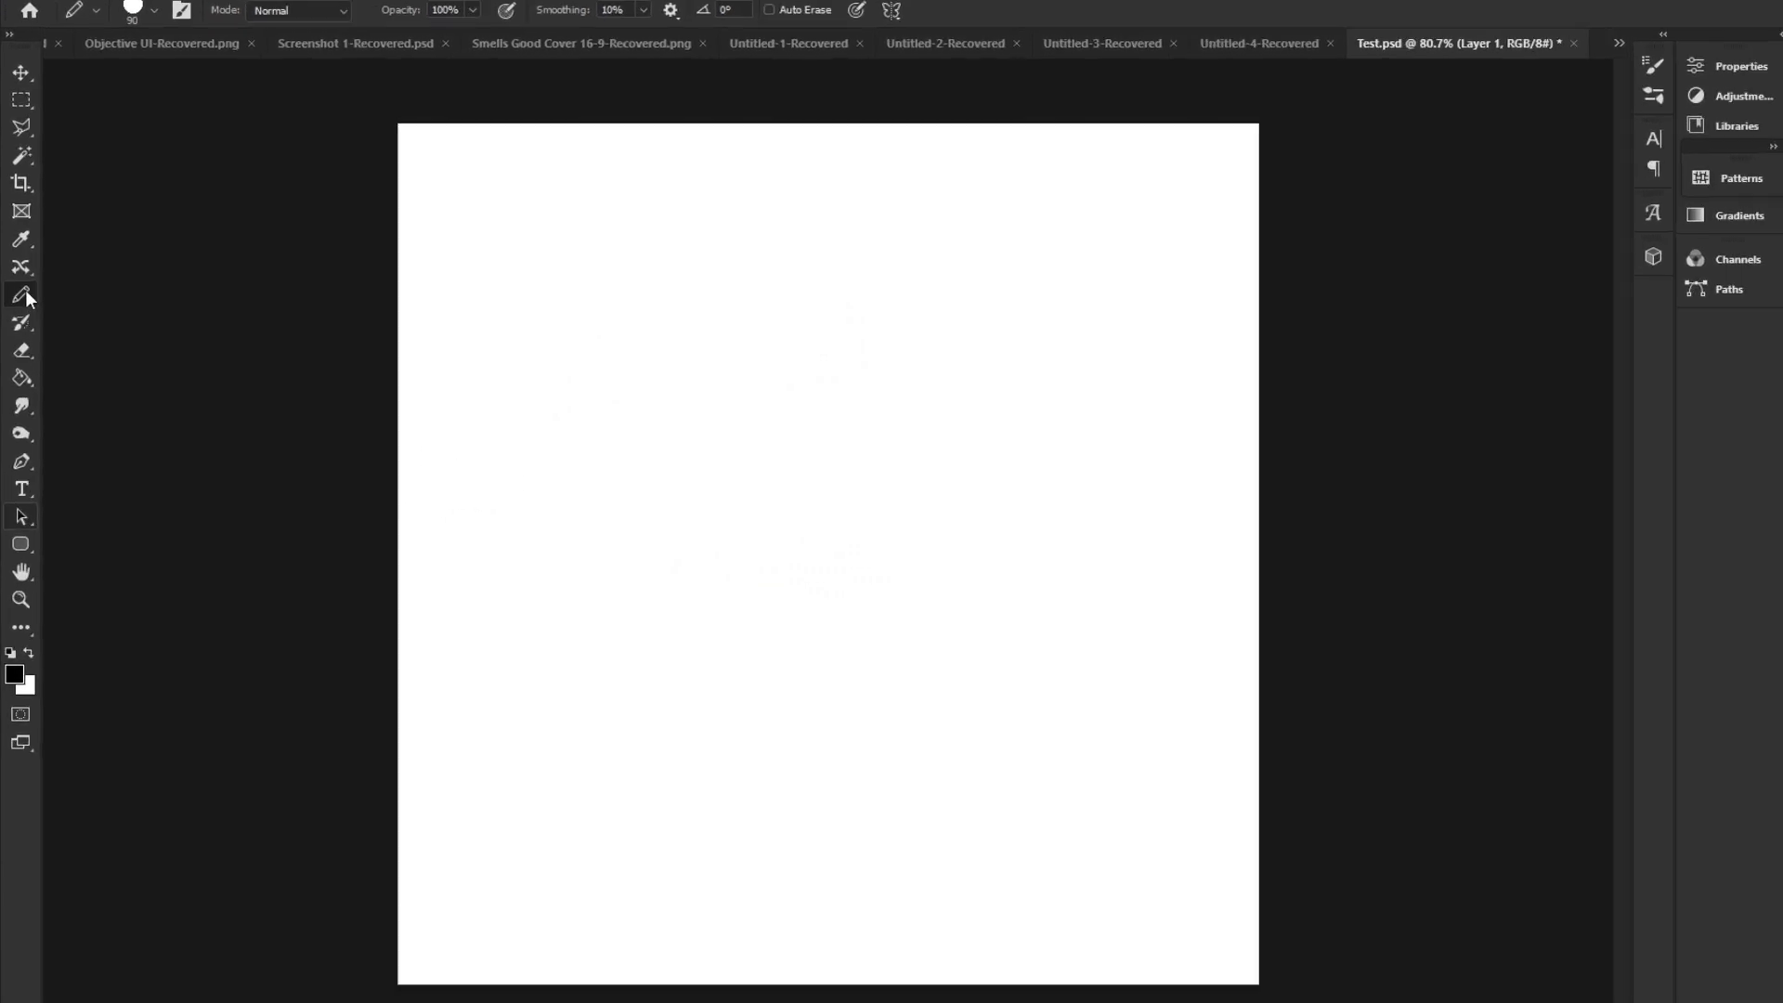
- Try out the Brush tool at size 20 with smooth black curves and dots across the canvas
right_click(20, 286)
click(76, 289)
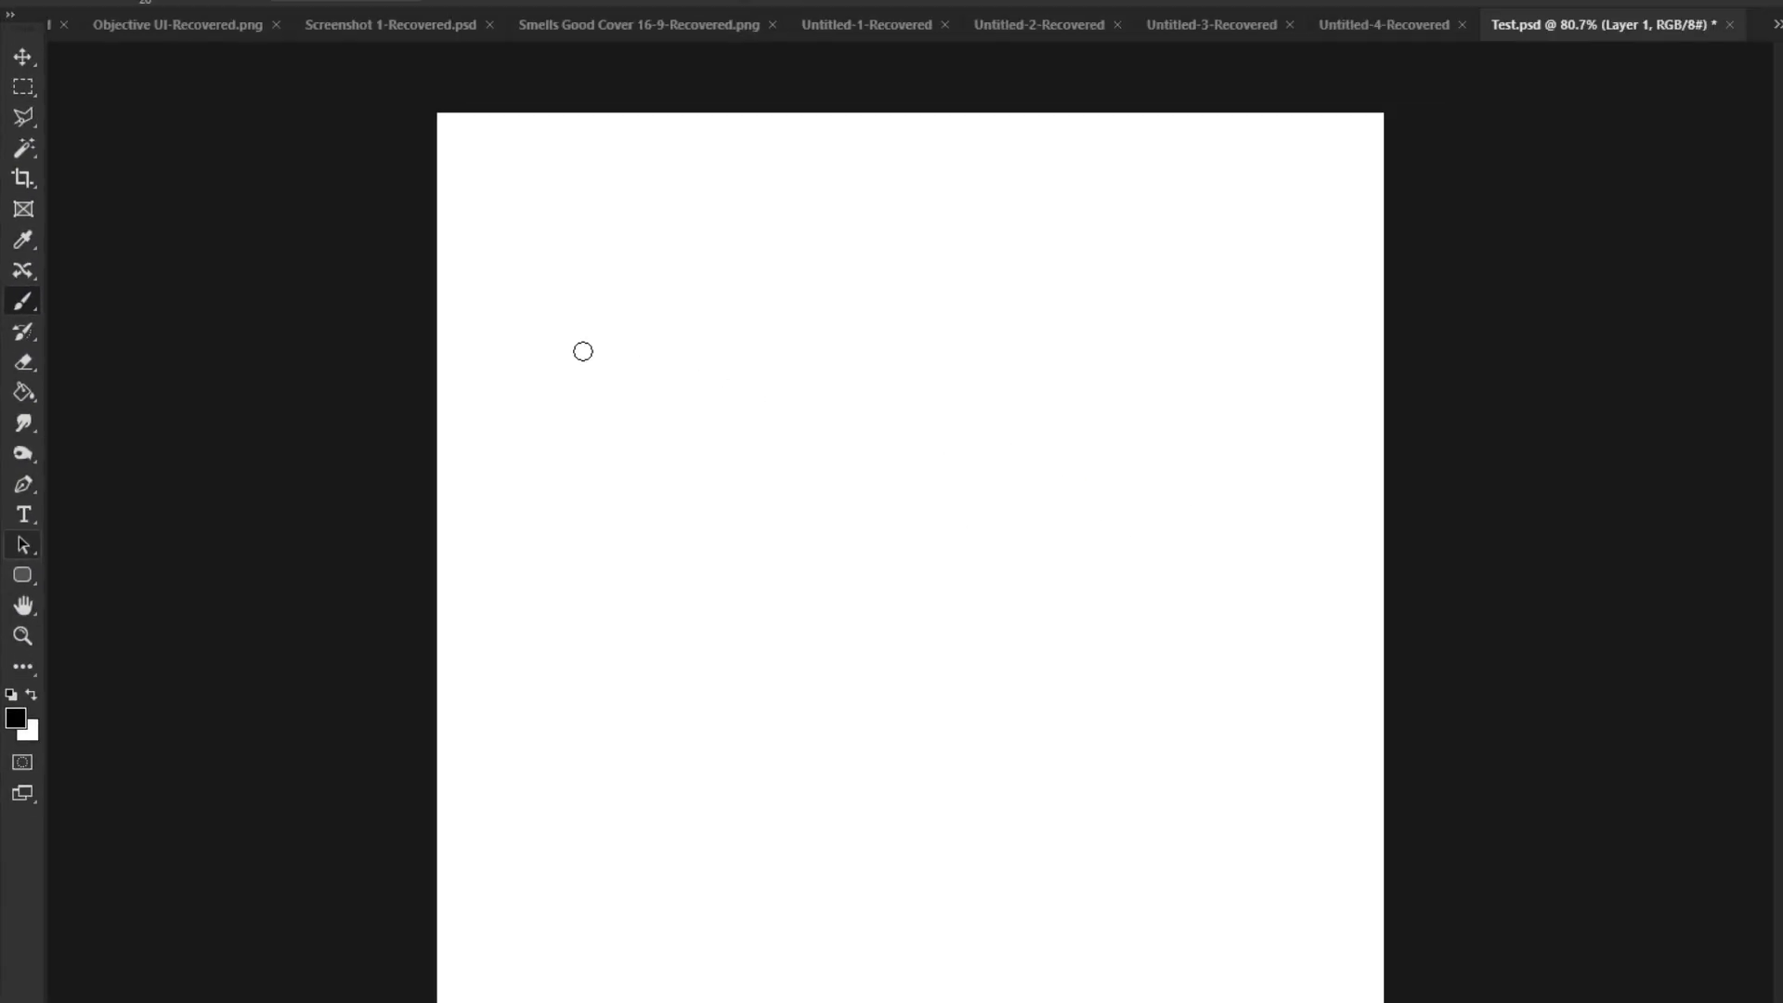
drag(455, 327, 615, 278)
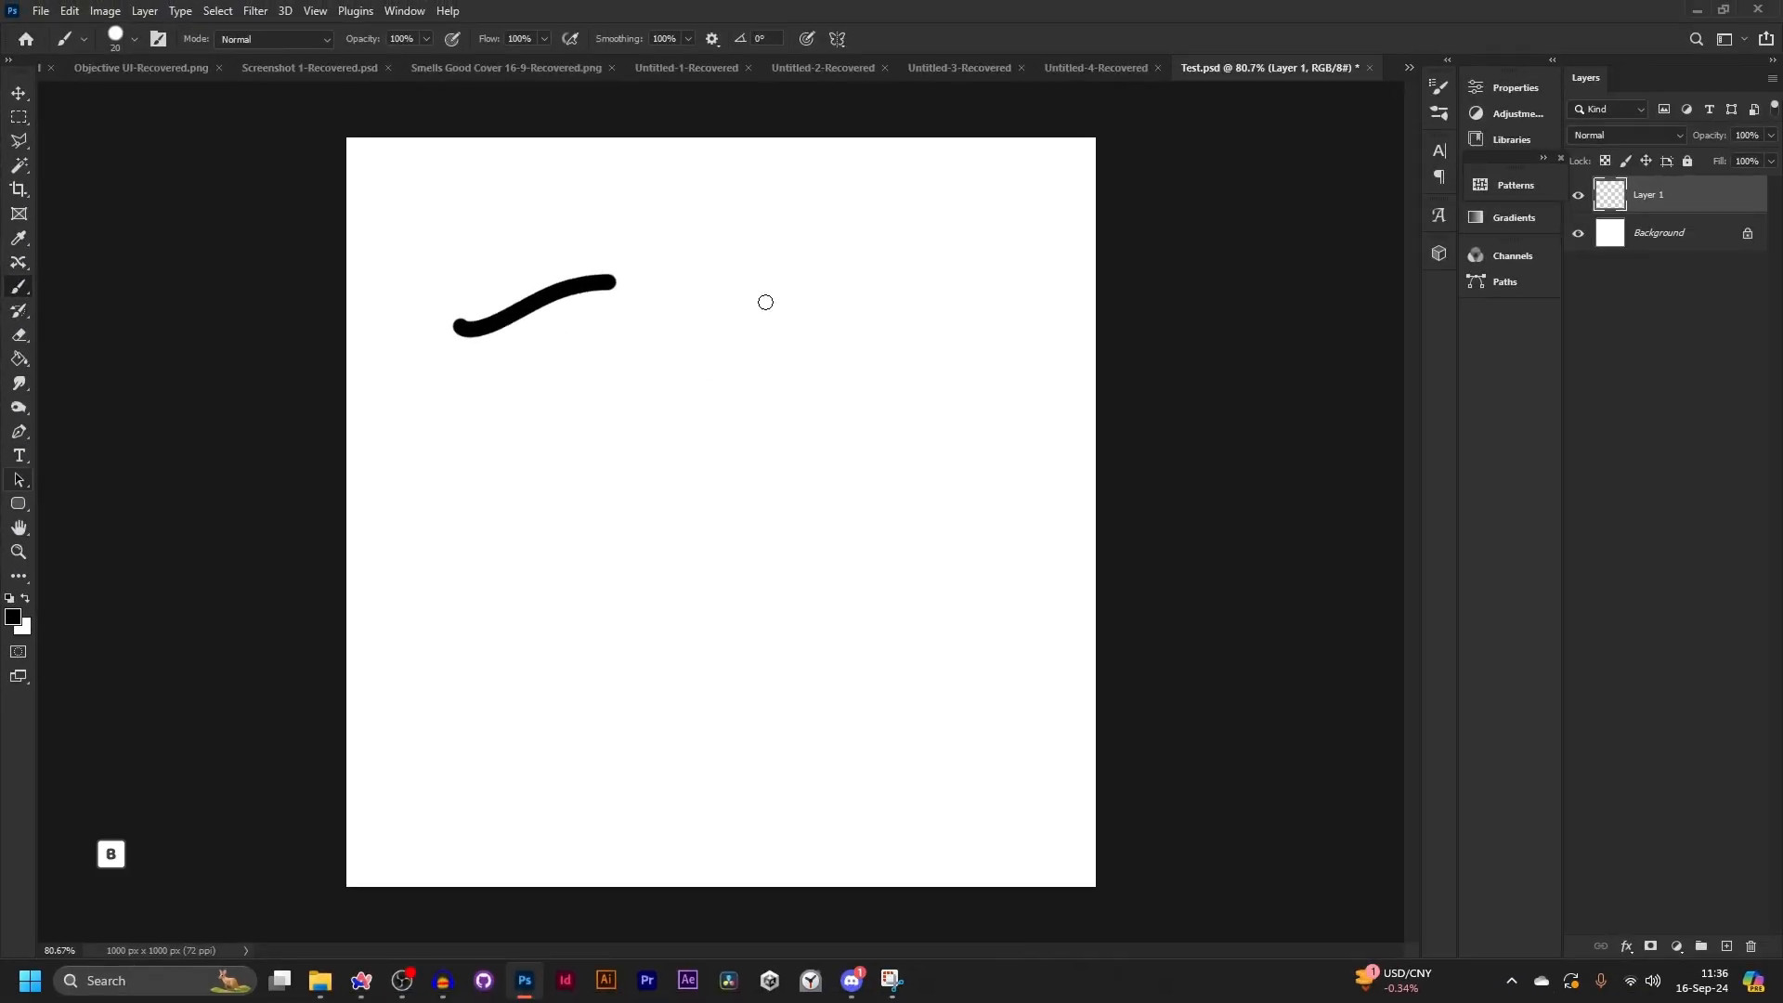
mouse_move(765, 301)
mouse_down()
mouse_move(426, 600)
mouse_move(697, 436)
mouse_up()
click(757, 720)
click(923, 661)
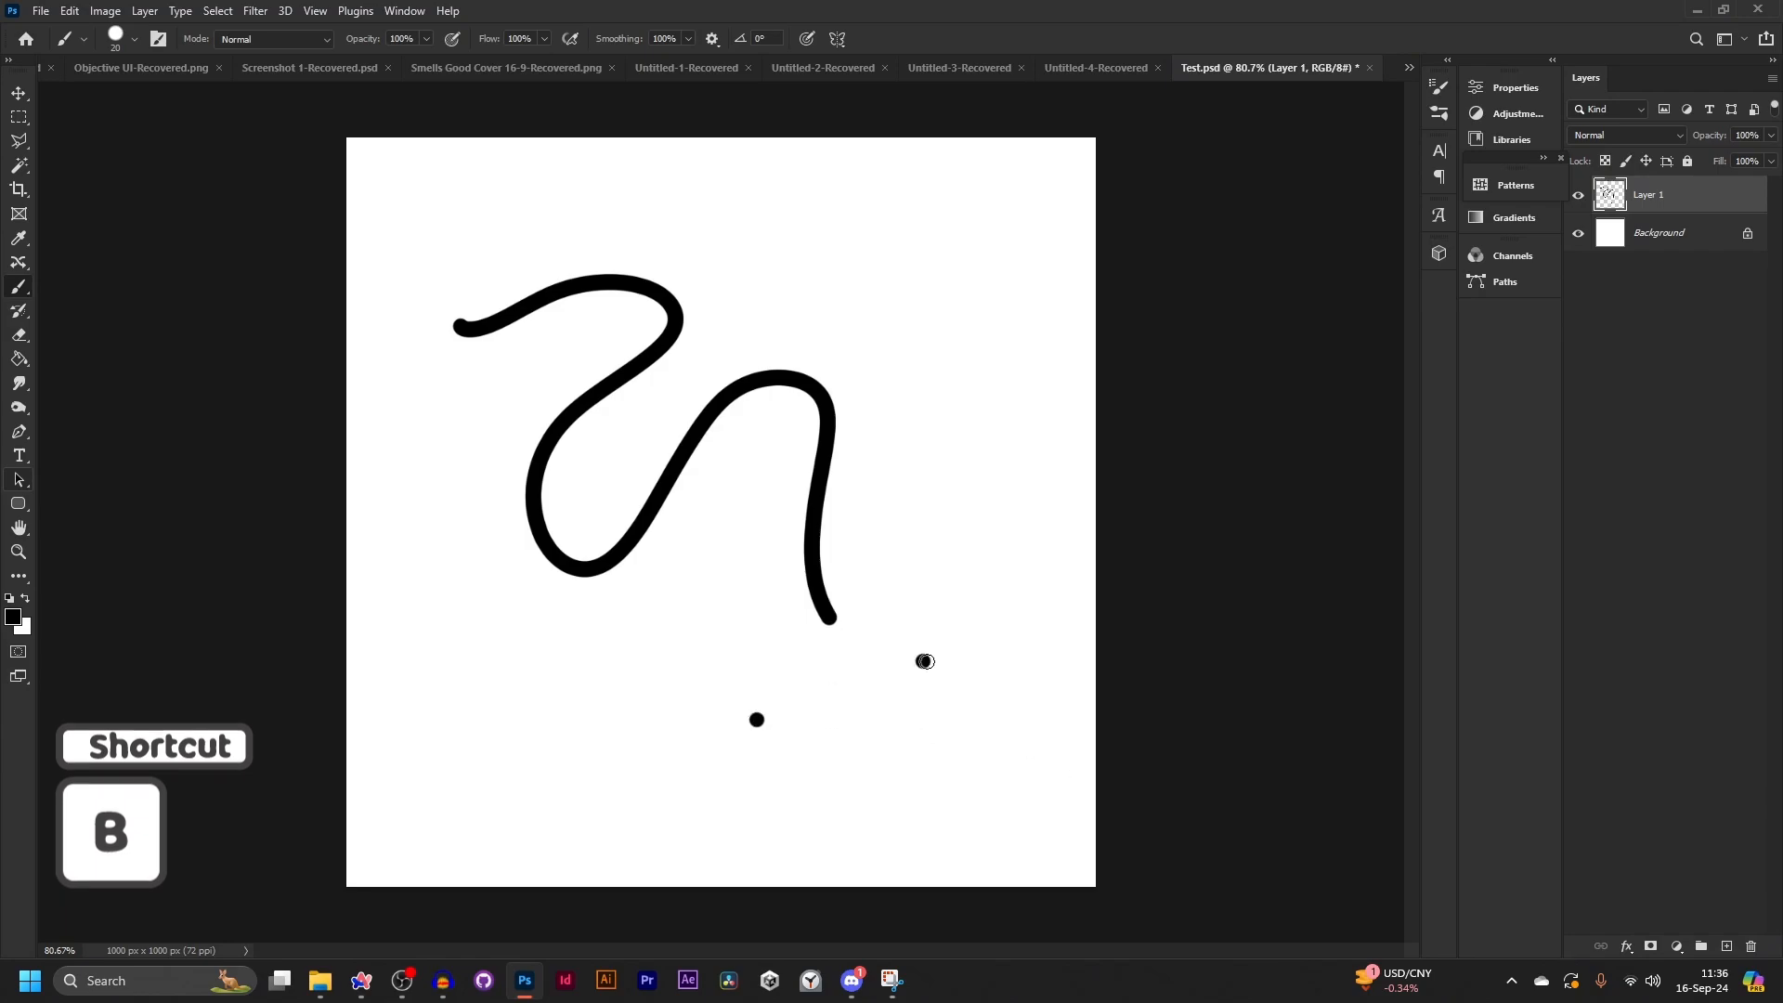
drag(891, 321, 898, 418)
mouse_move(562, 847)
mouse_down()
mouse_move(516, 402)
mouse_move(1037, 789)
mouse_move(1233, 481)
mouse_up()
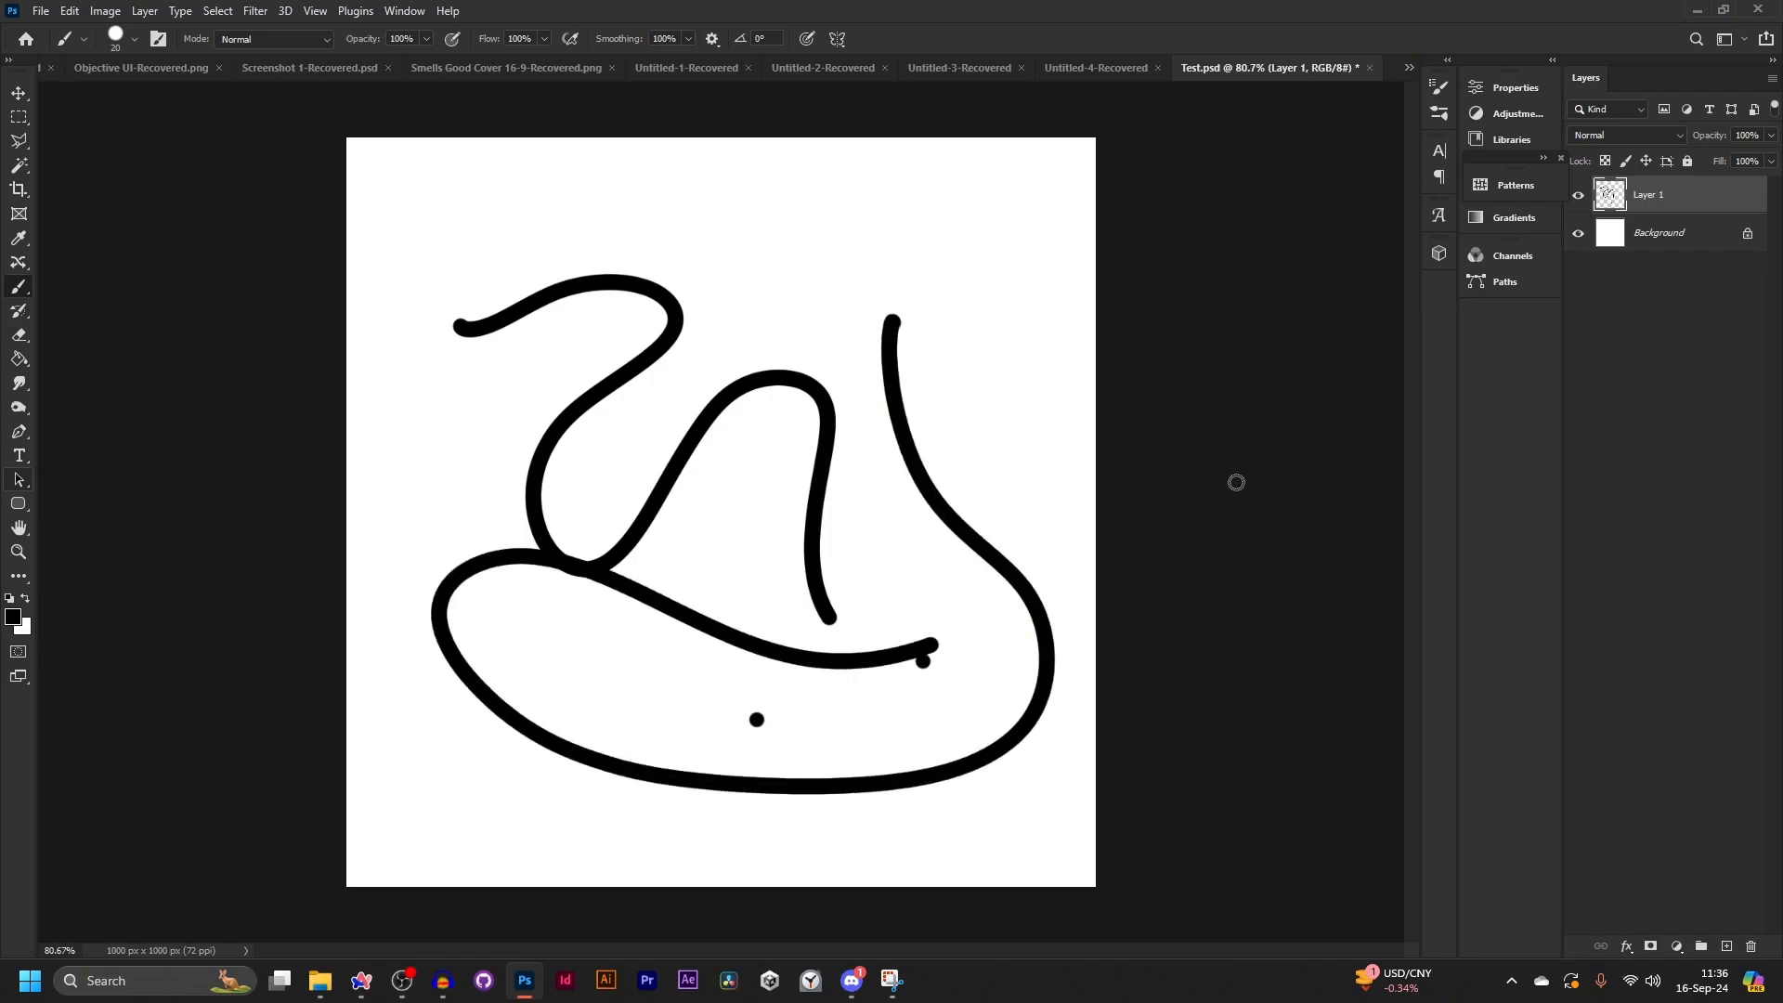
key(ctrl+z)
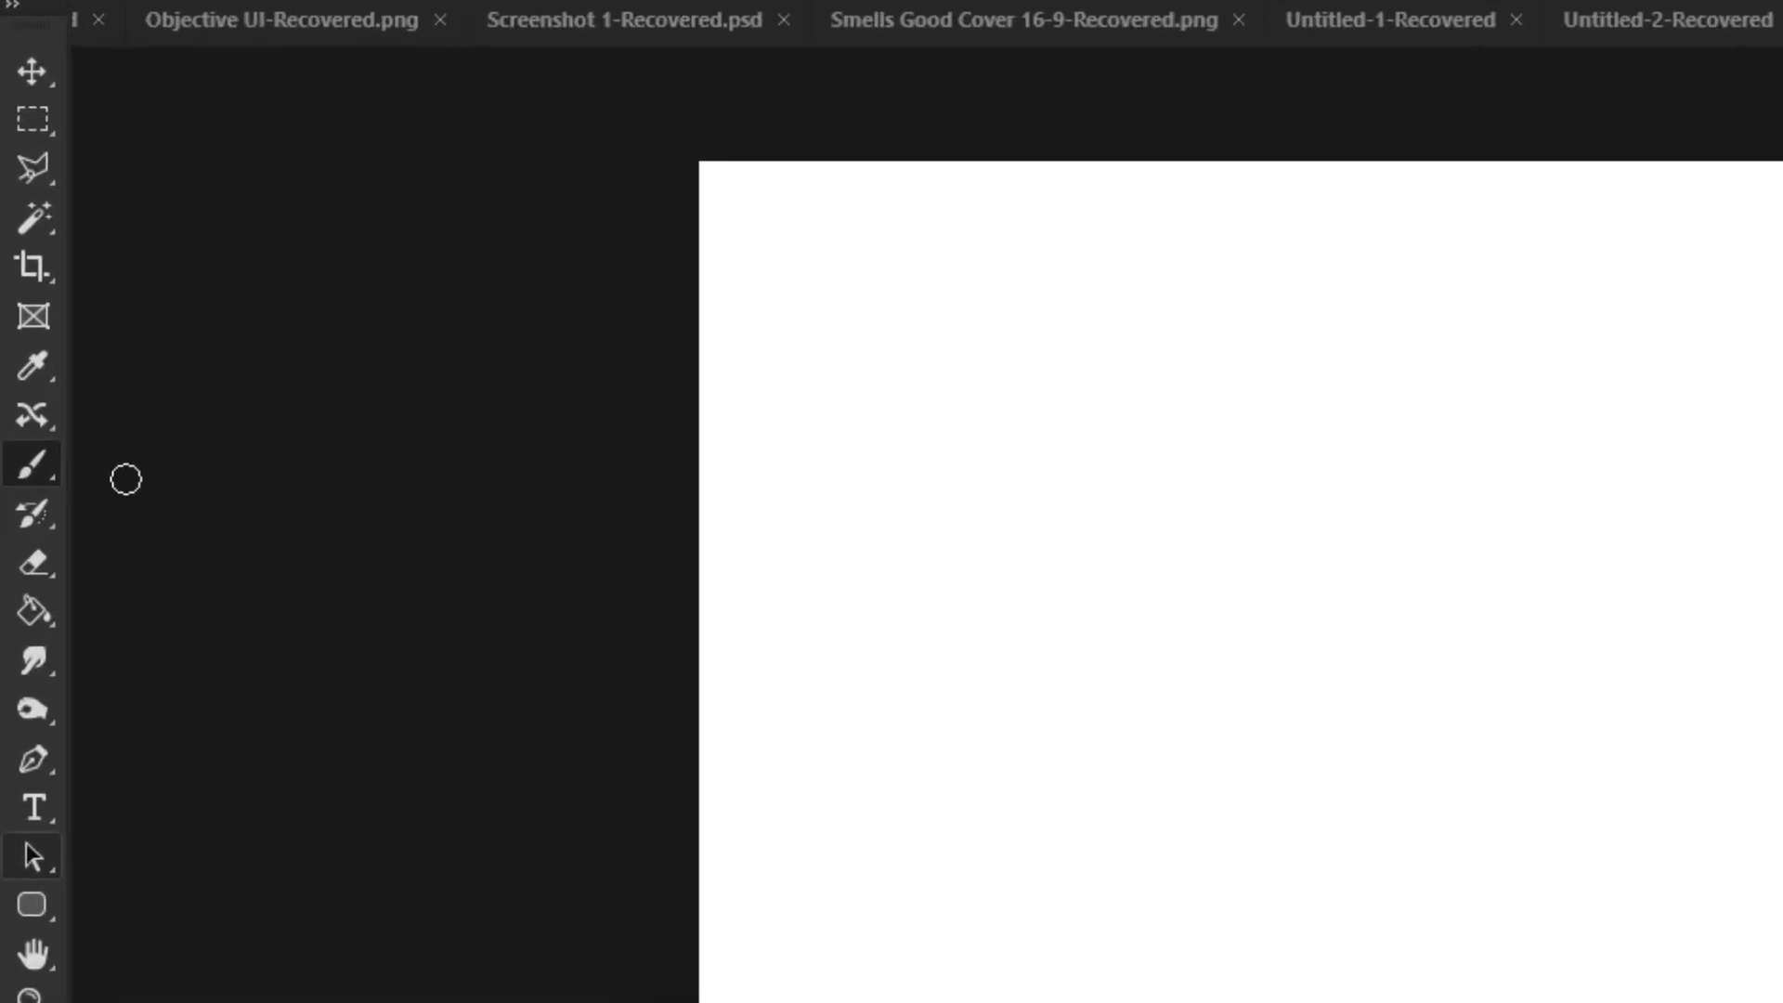
- Switch to the Pencil tool, try a broad diagonal stroke at size 80 on the canvas, and undo it
right_click(31, 287)
click(207, 593)
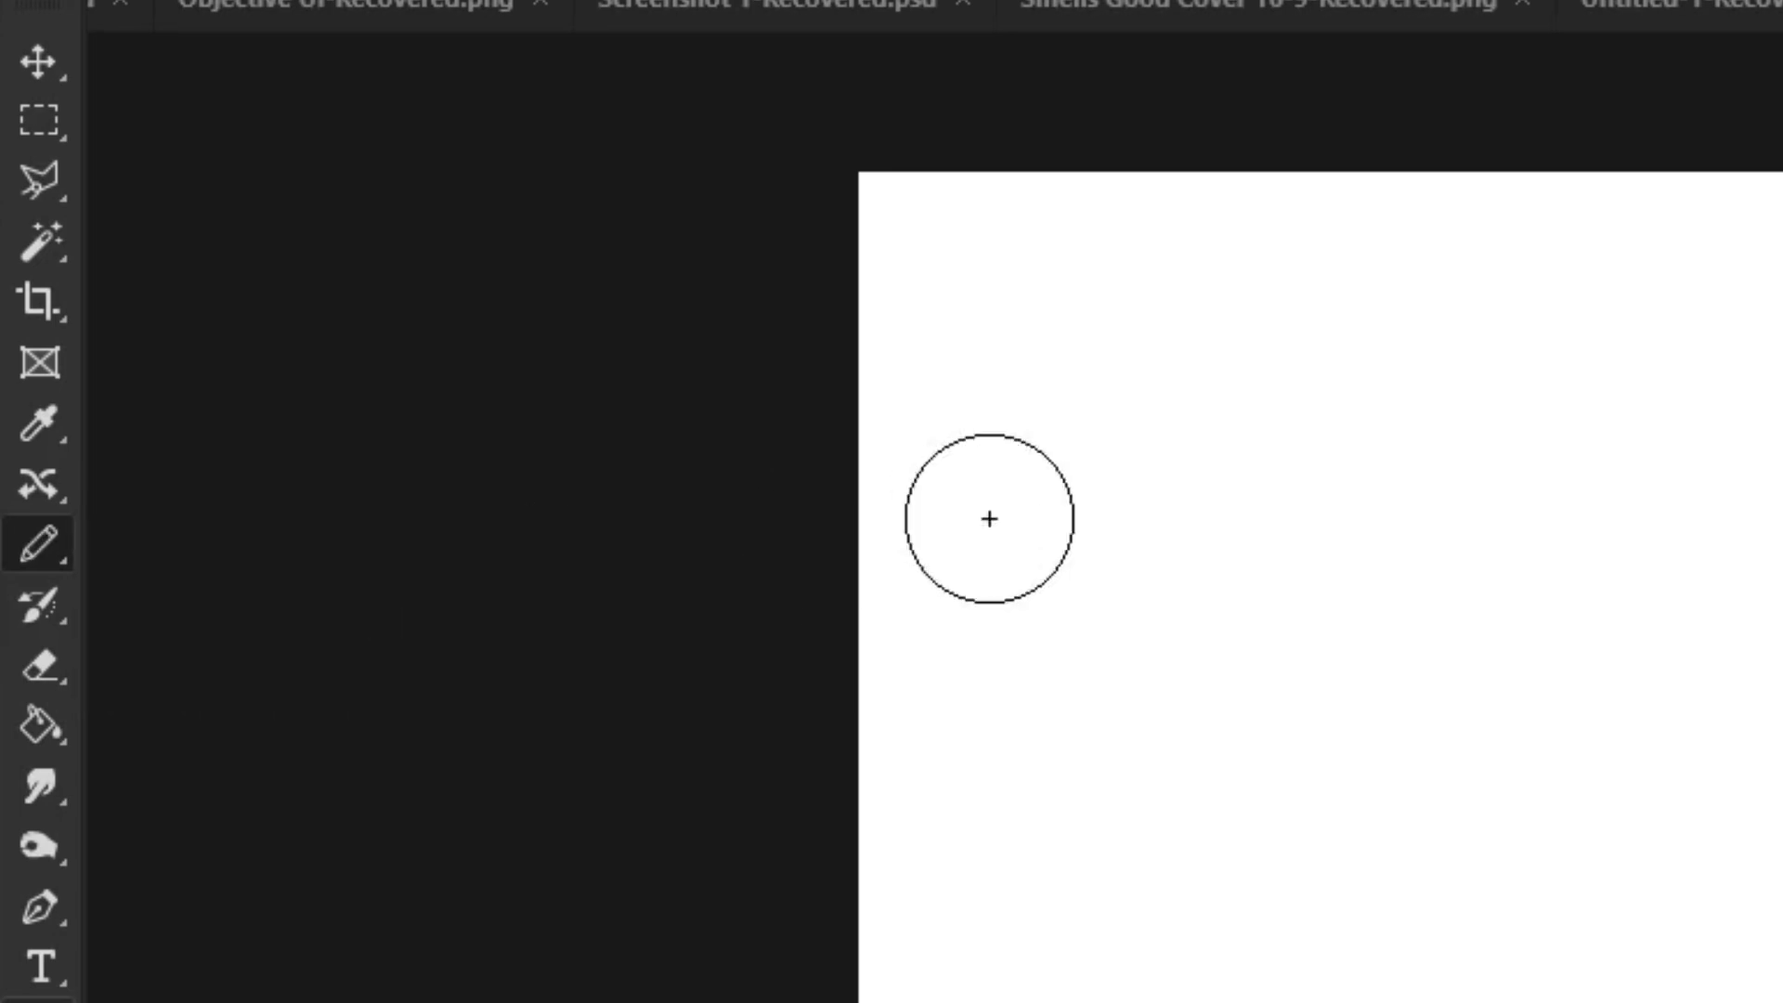
drag(987, 517, 1343, 645)
key(ctrl+z)
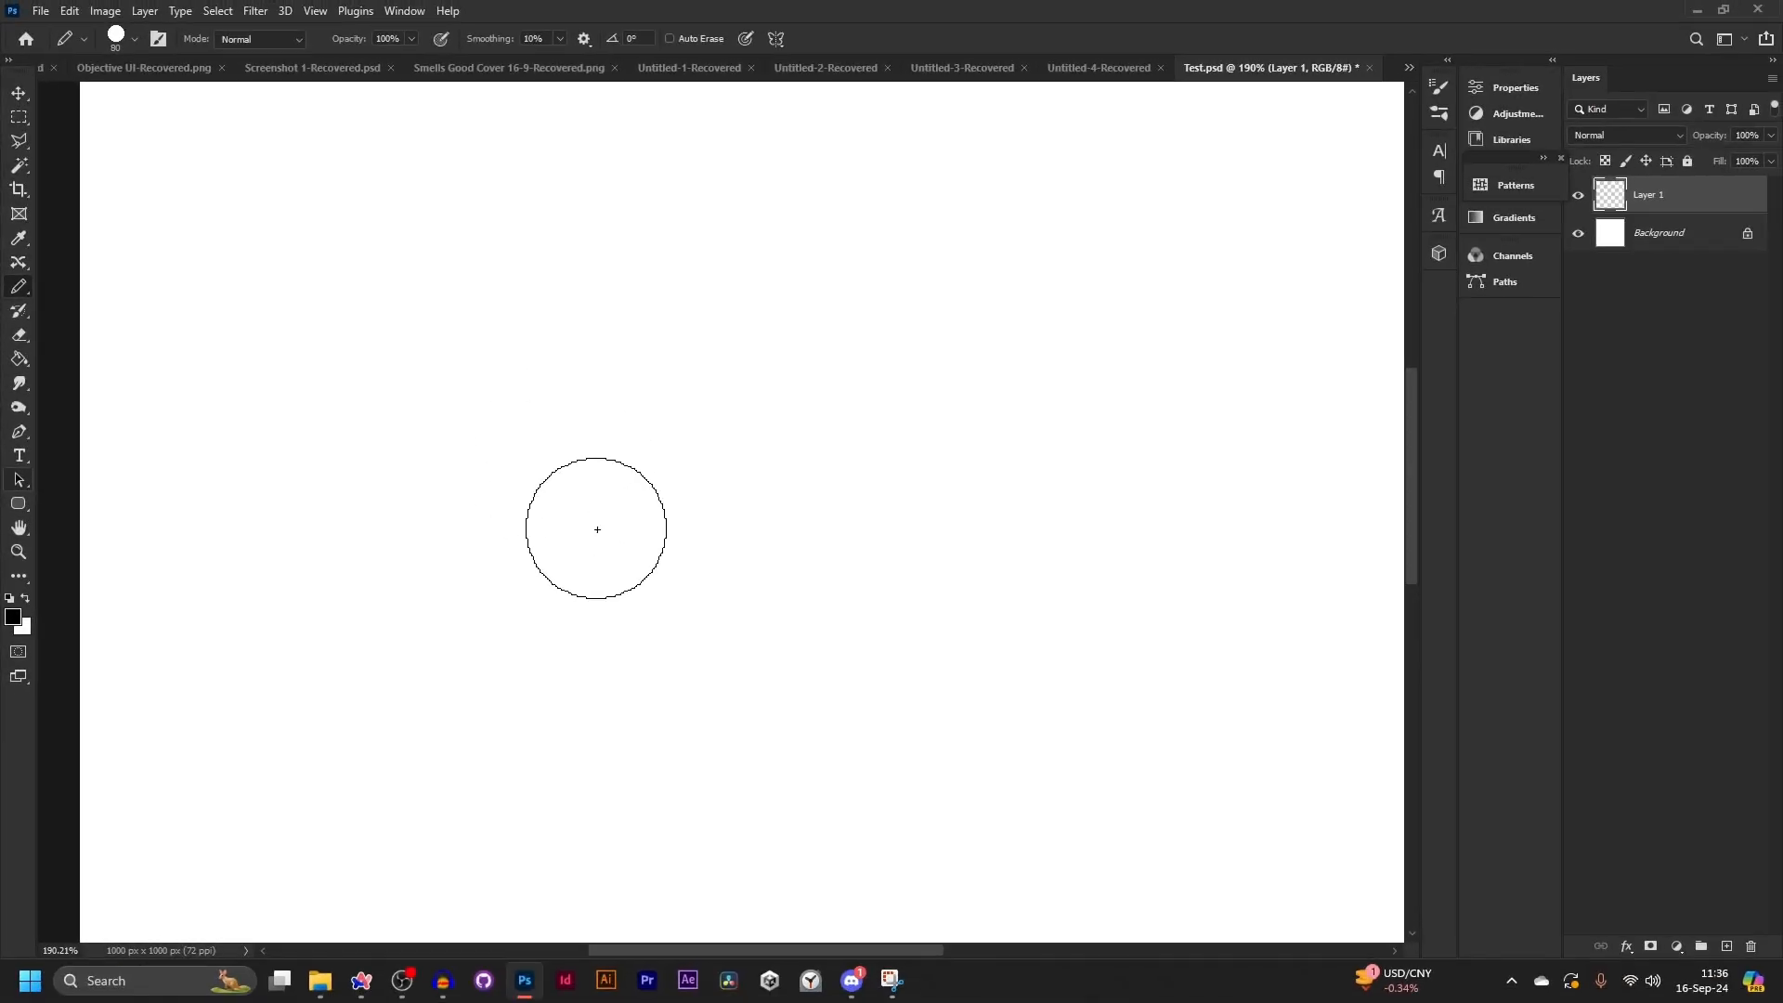
- Draw a small smiley face with two dots and a curved mouth using the Pencil at size 7
scroll(498, 517, up, 5)
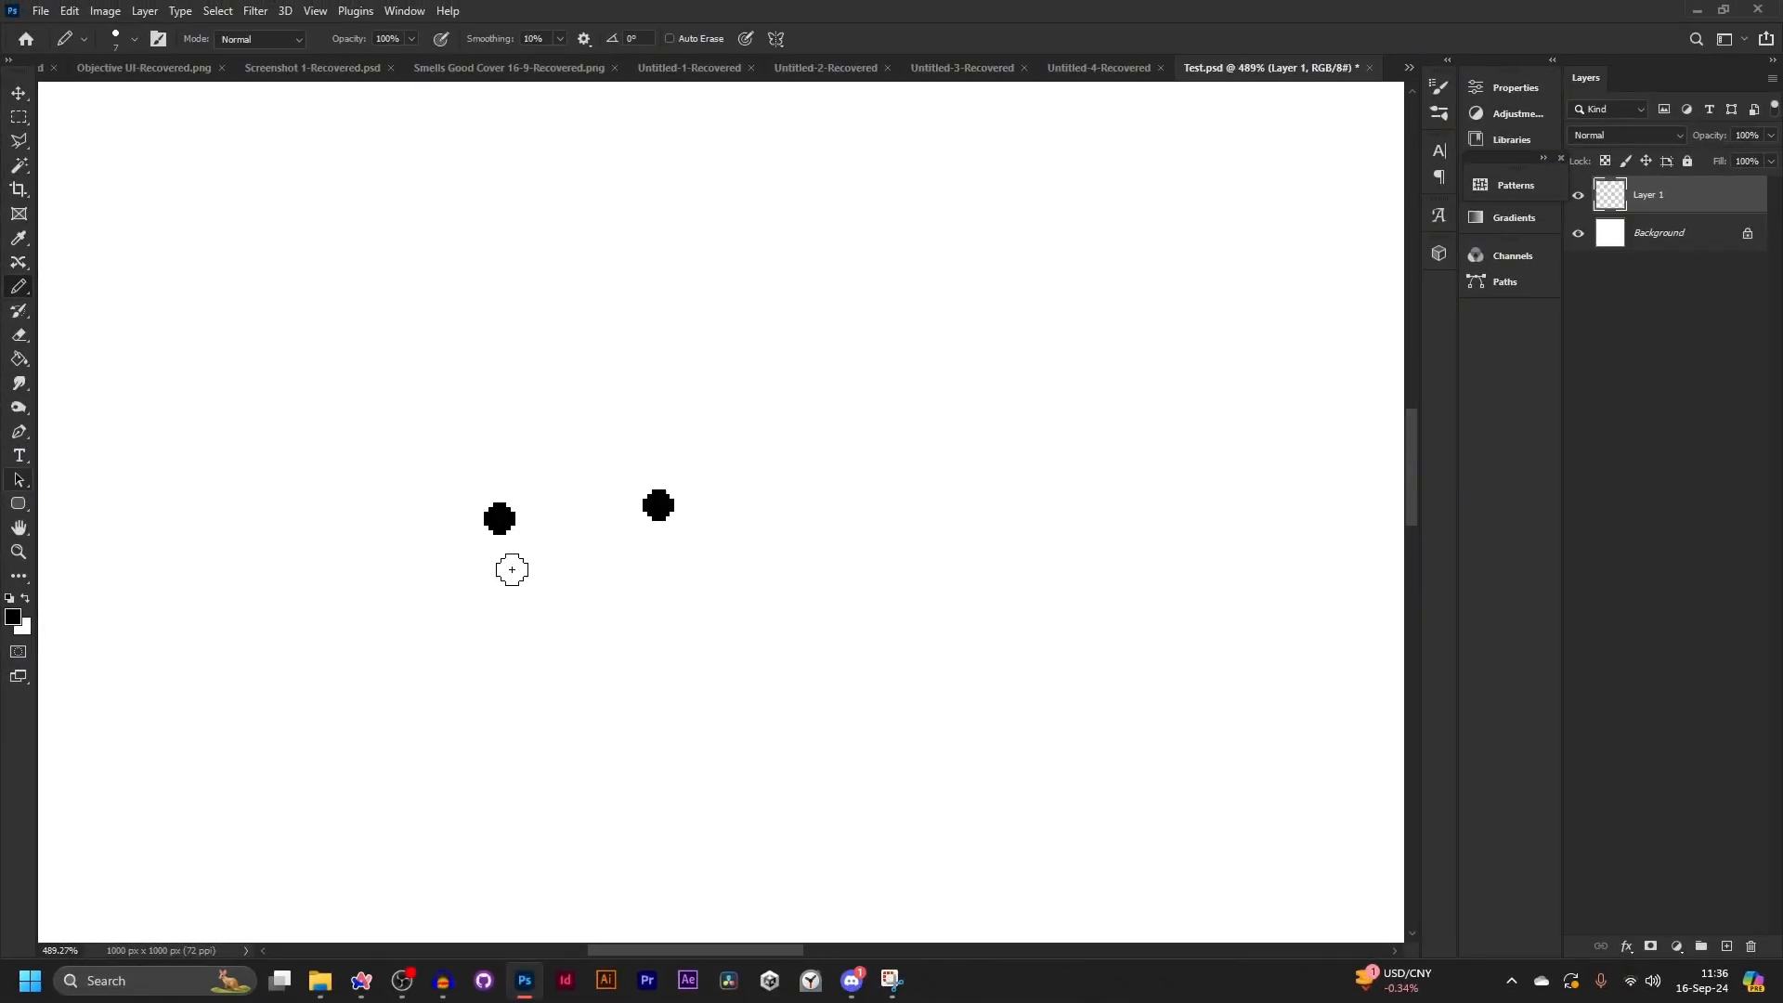
mouse_move(511, 569)
mouse_down()
mouse_move(788, 601)
mouse_move(836, 529)
mouse_move(859, 527)
mouse_up()
scroll(860, 529, down, 6)
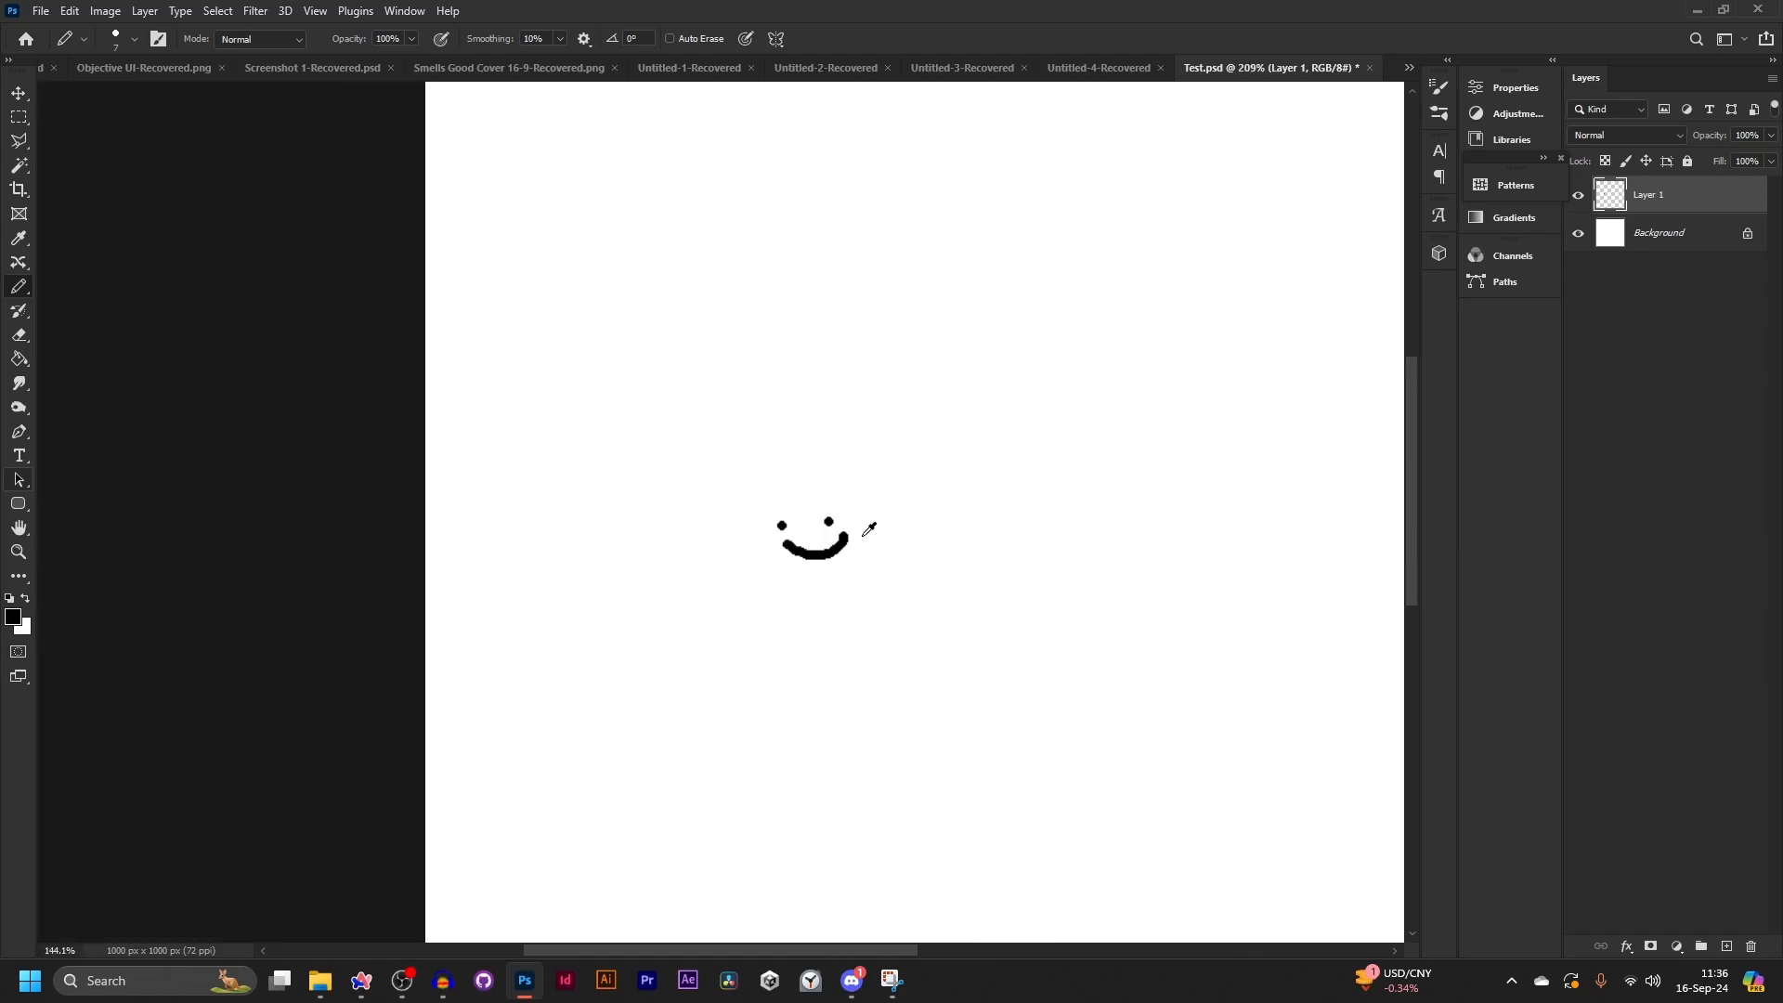
scroll(869, 529, down, 3)
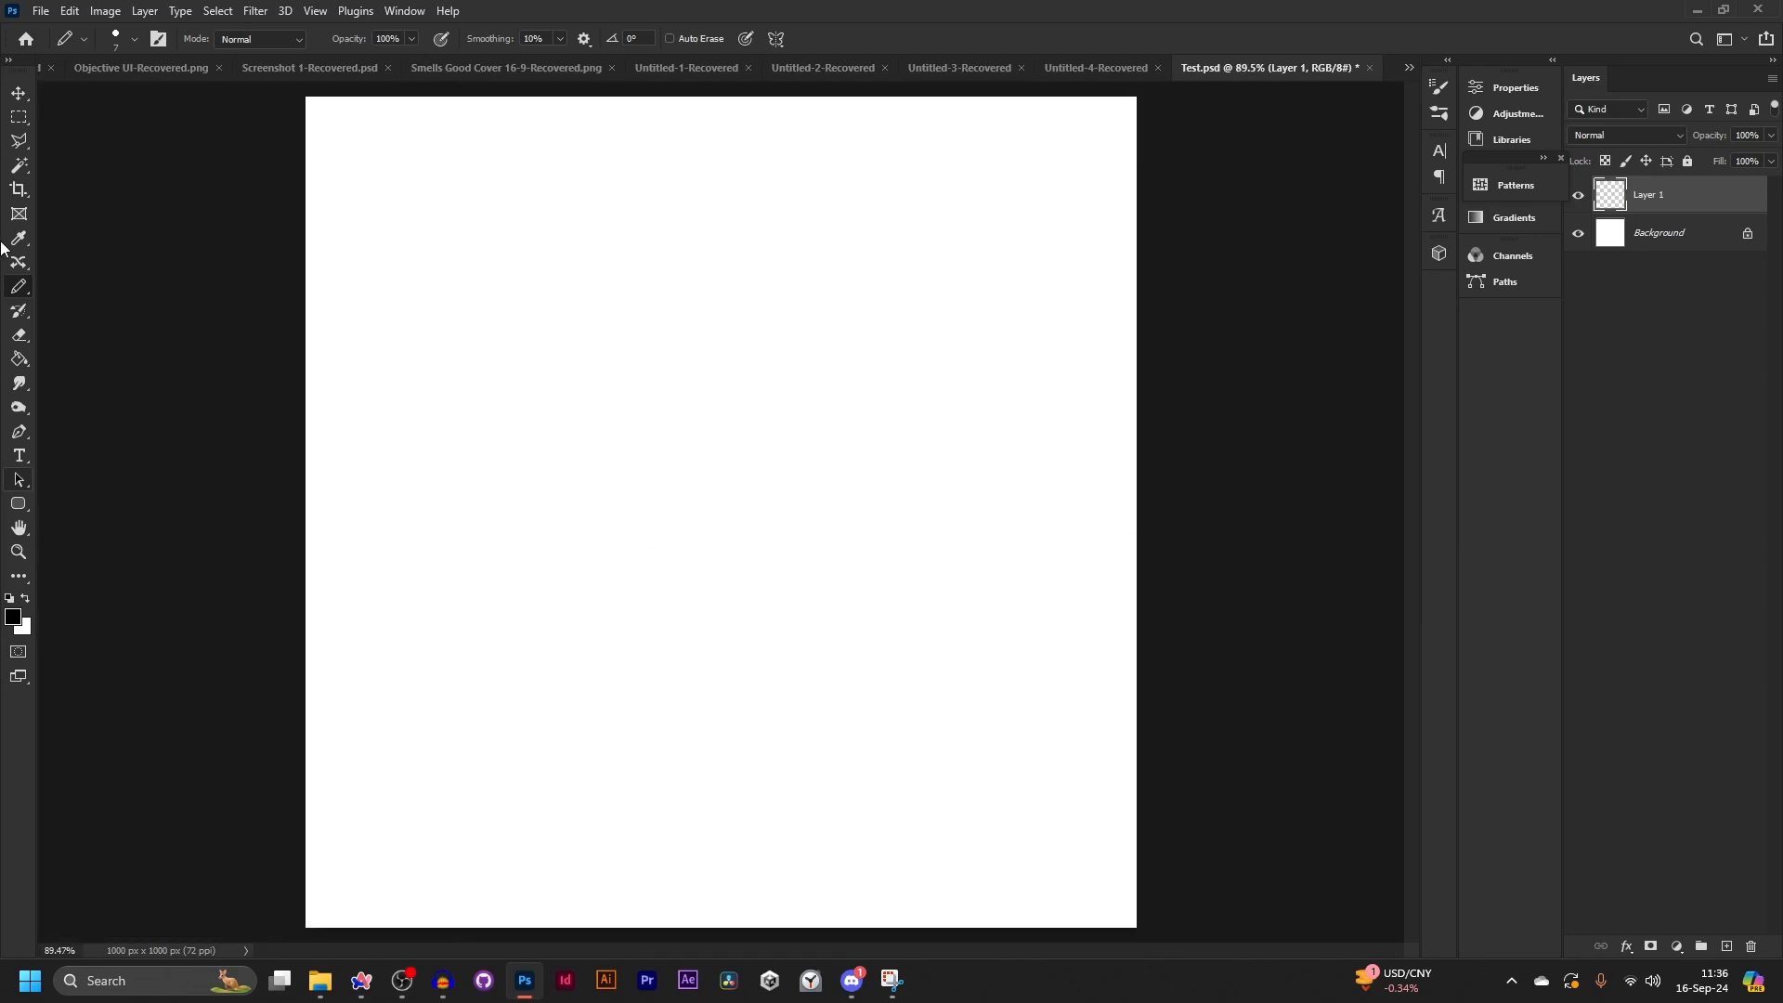
- Switch back to the Brush tool and set the Hard Round brush size to 338 px
right_click(18, 290)
click(65, 353)
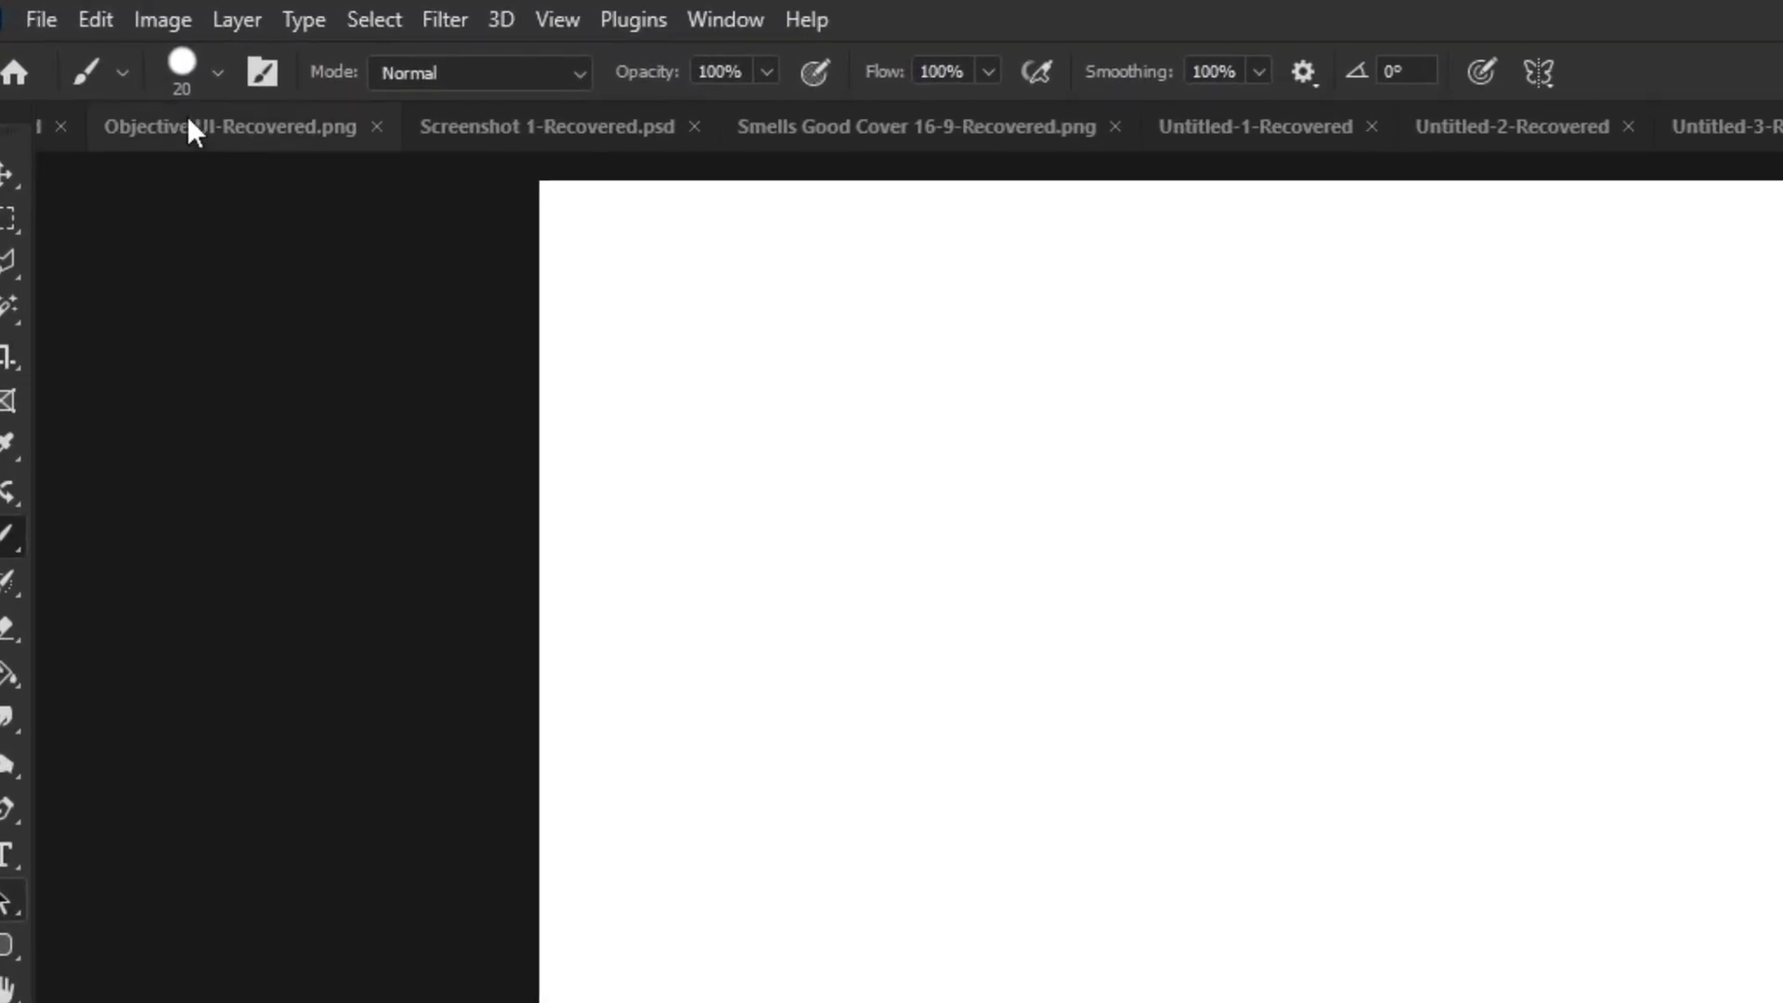
click(116, 42)
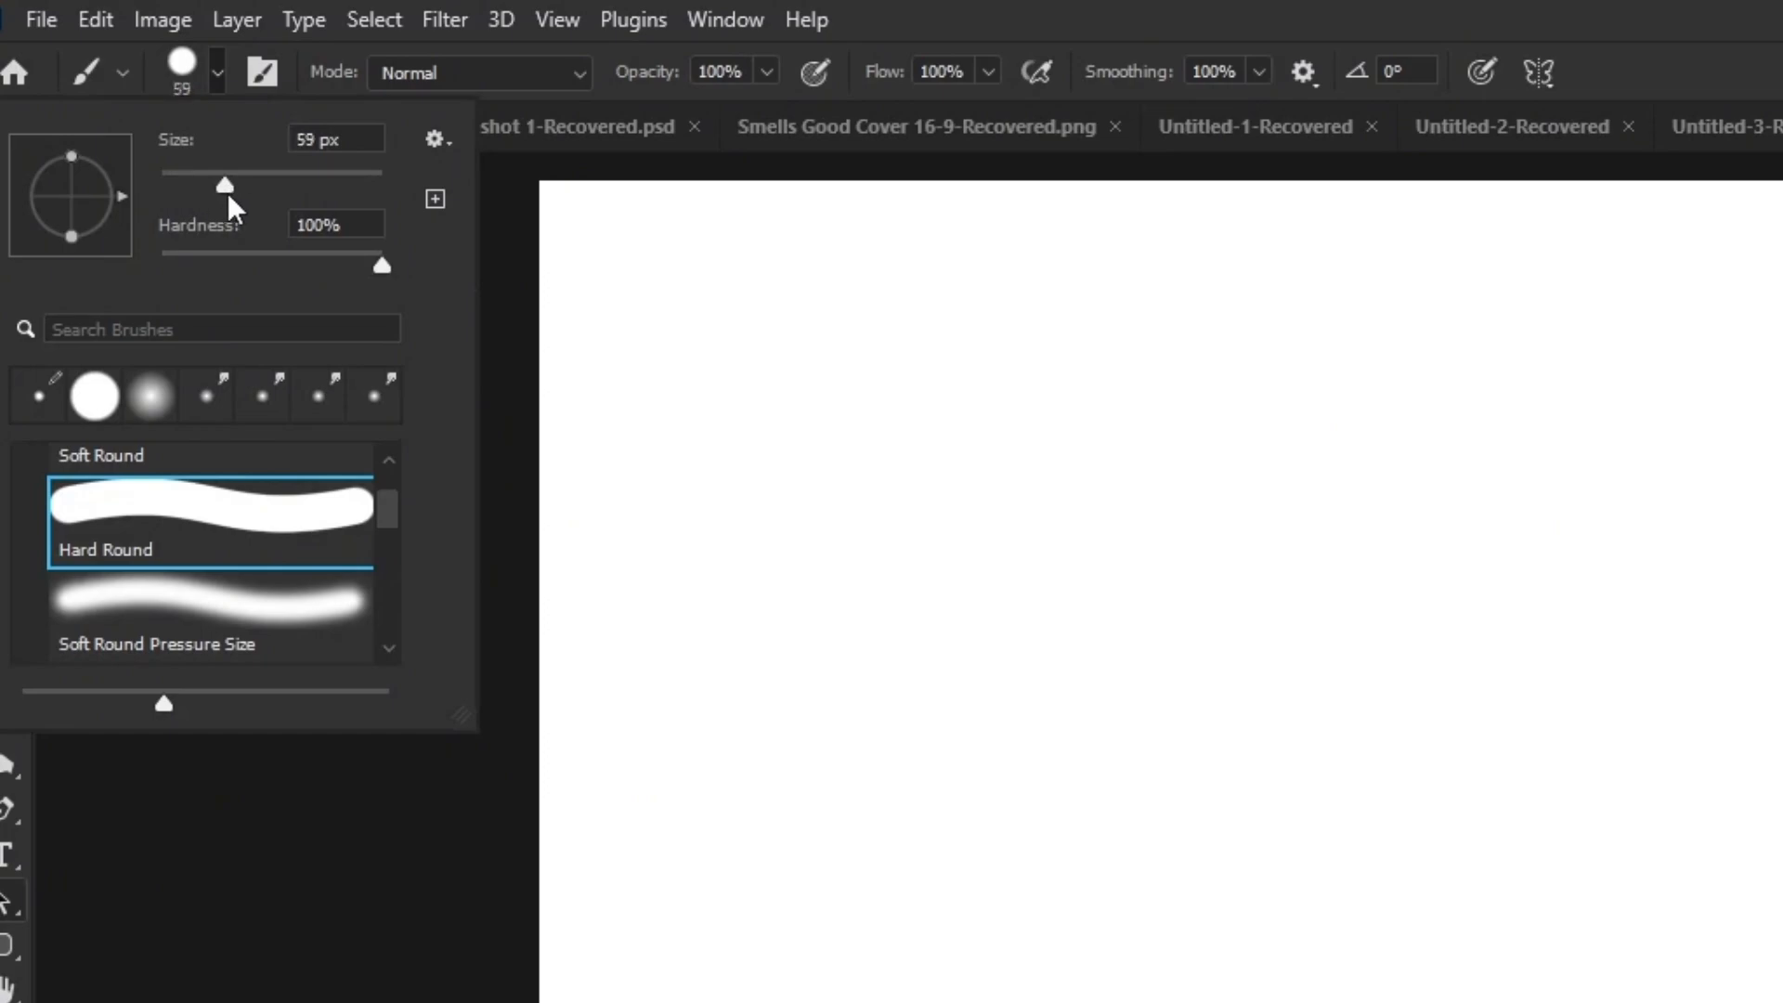
drag(181, 185, 342, 185)
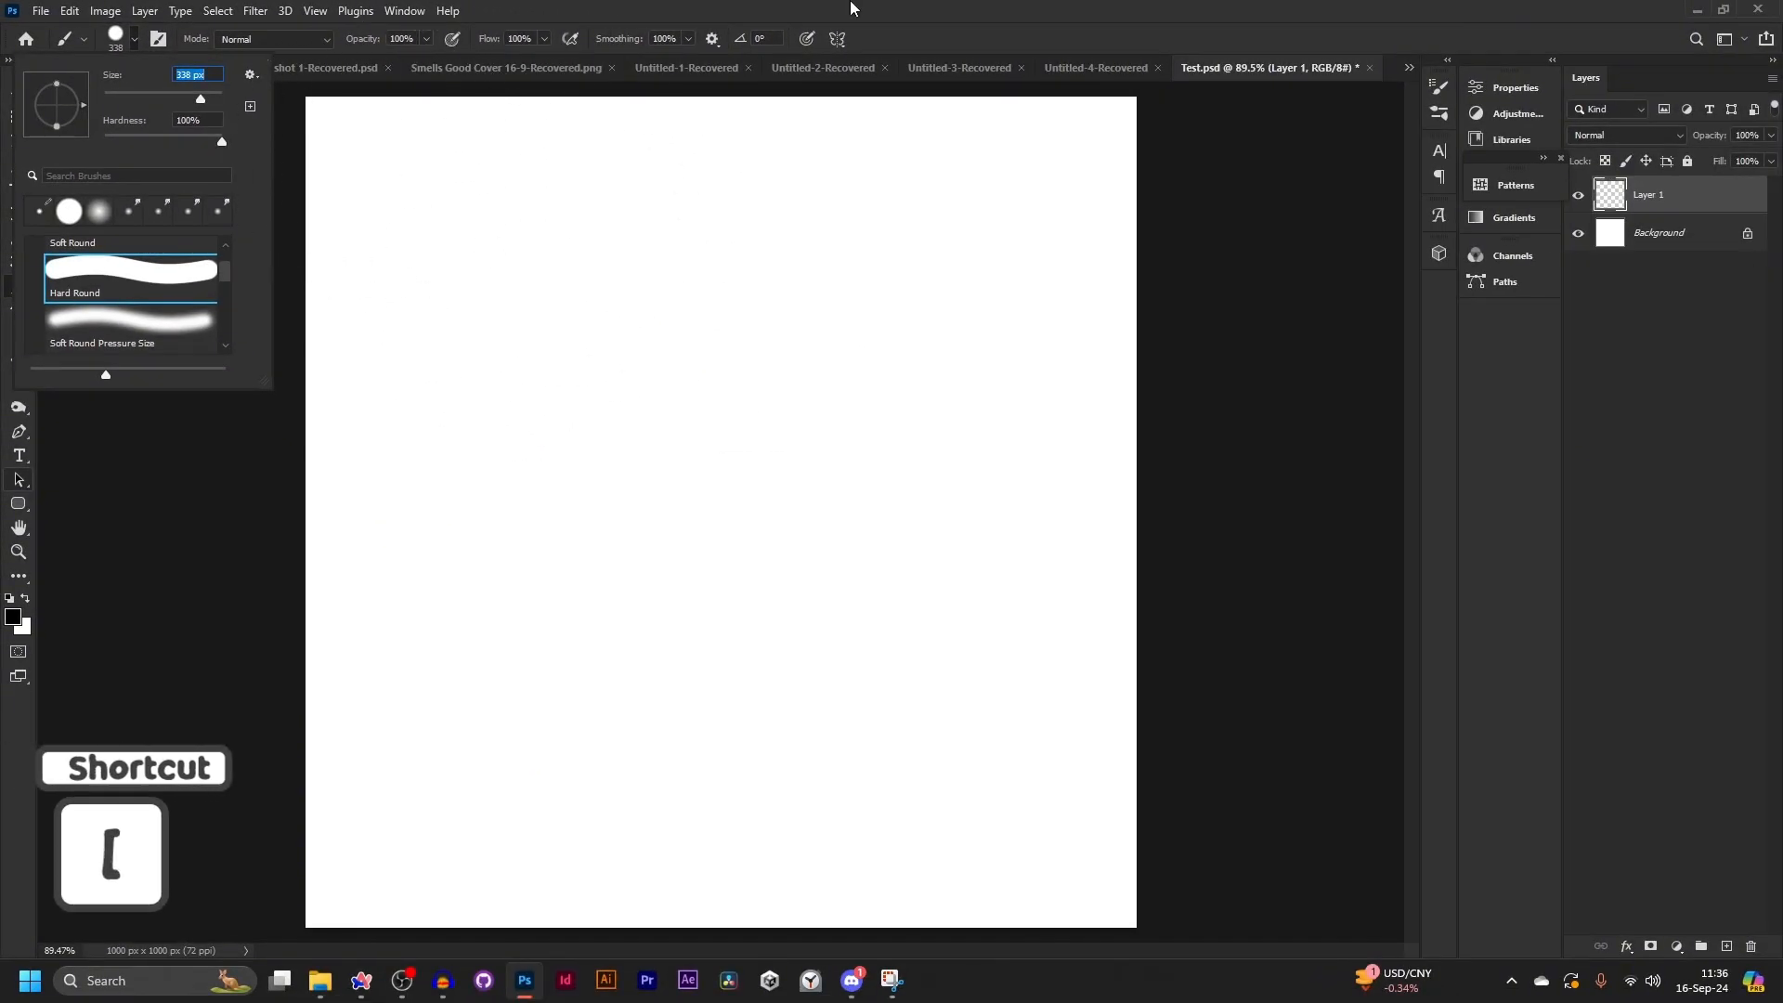
click(854, 9)
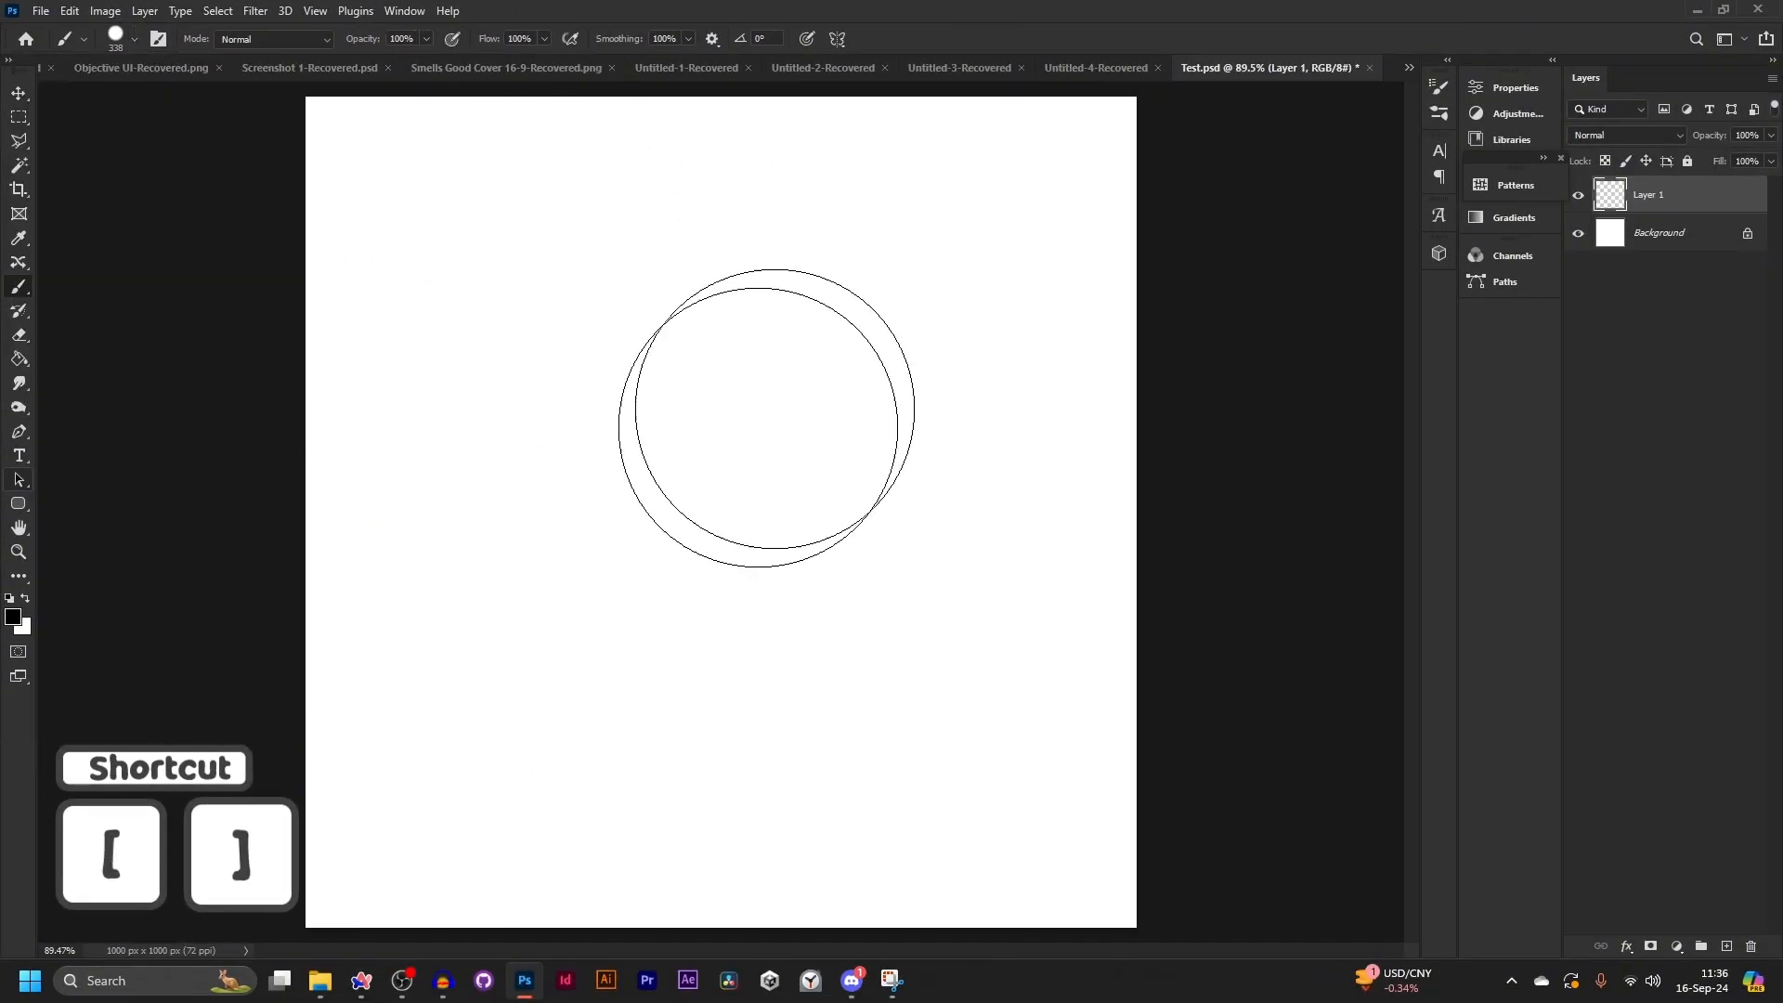
- Decrease and increase the brush size in increments, finishing at size 10
key(bracketleft)
key(bracketleft)
key(bracketleft)
key(bracketright)
key(bracketright)
key(bracketright)
key(bracketleft)
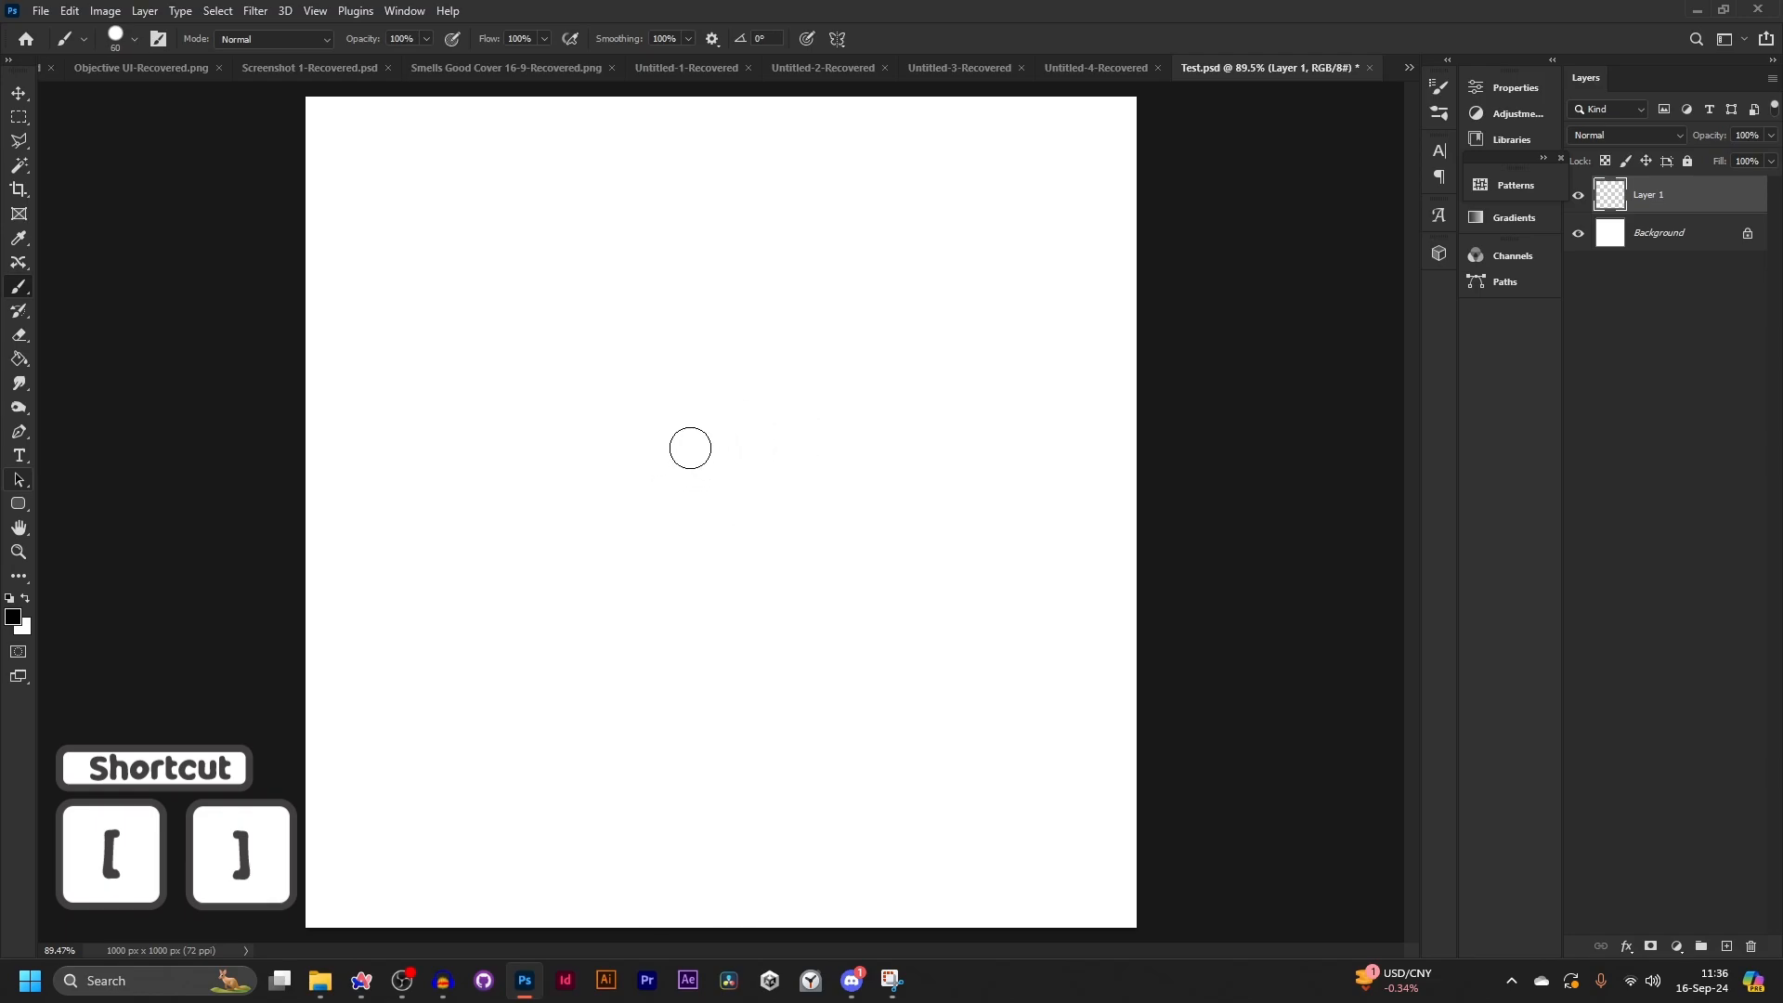
key(bracketleft)
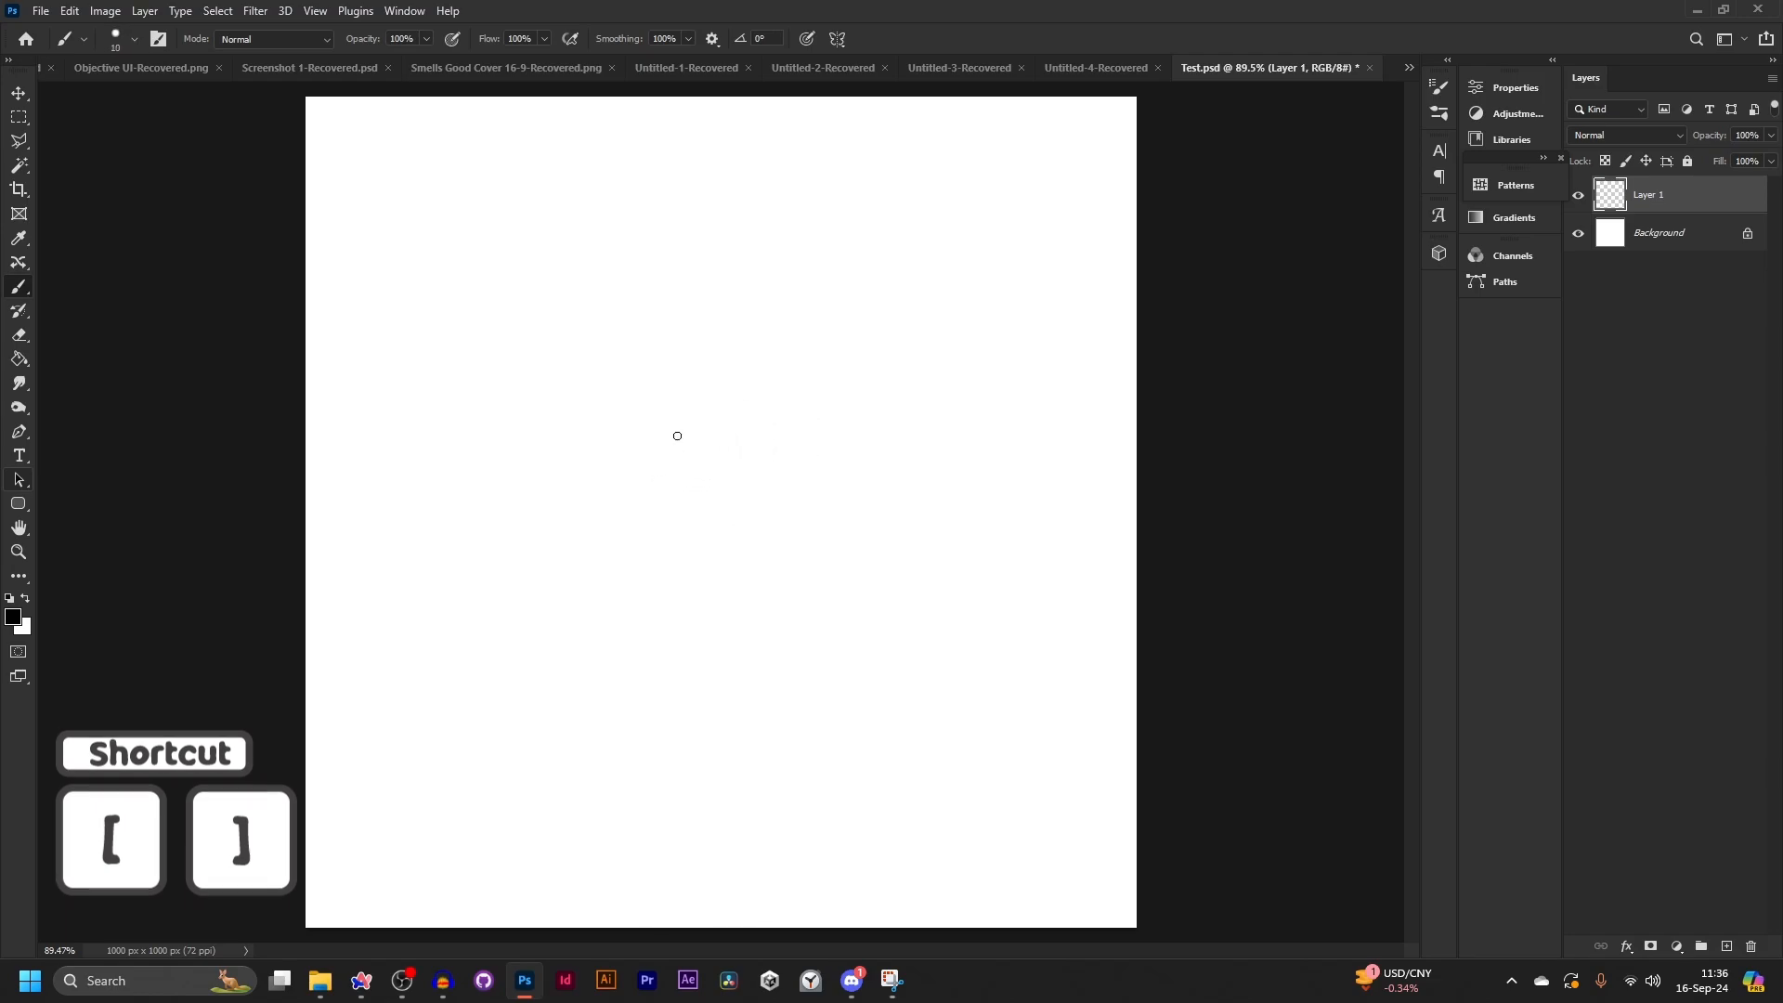
- Compare an S-shaped brush stroke at 100% opacity with a stroke at 36% opacity, and undo both
drag(427, 39, 414, 64)
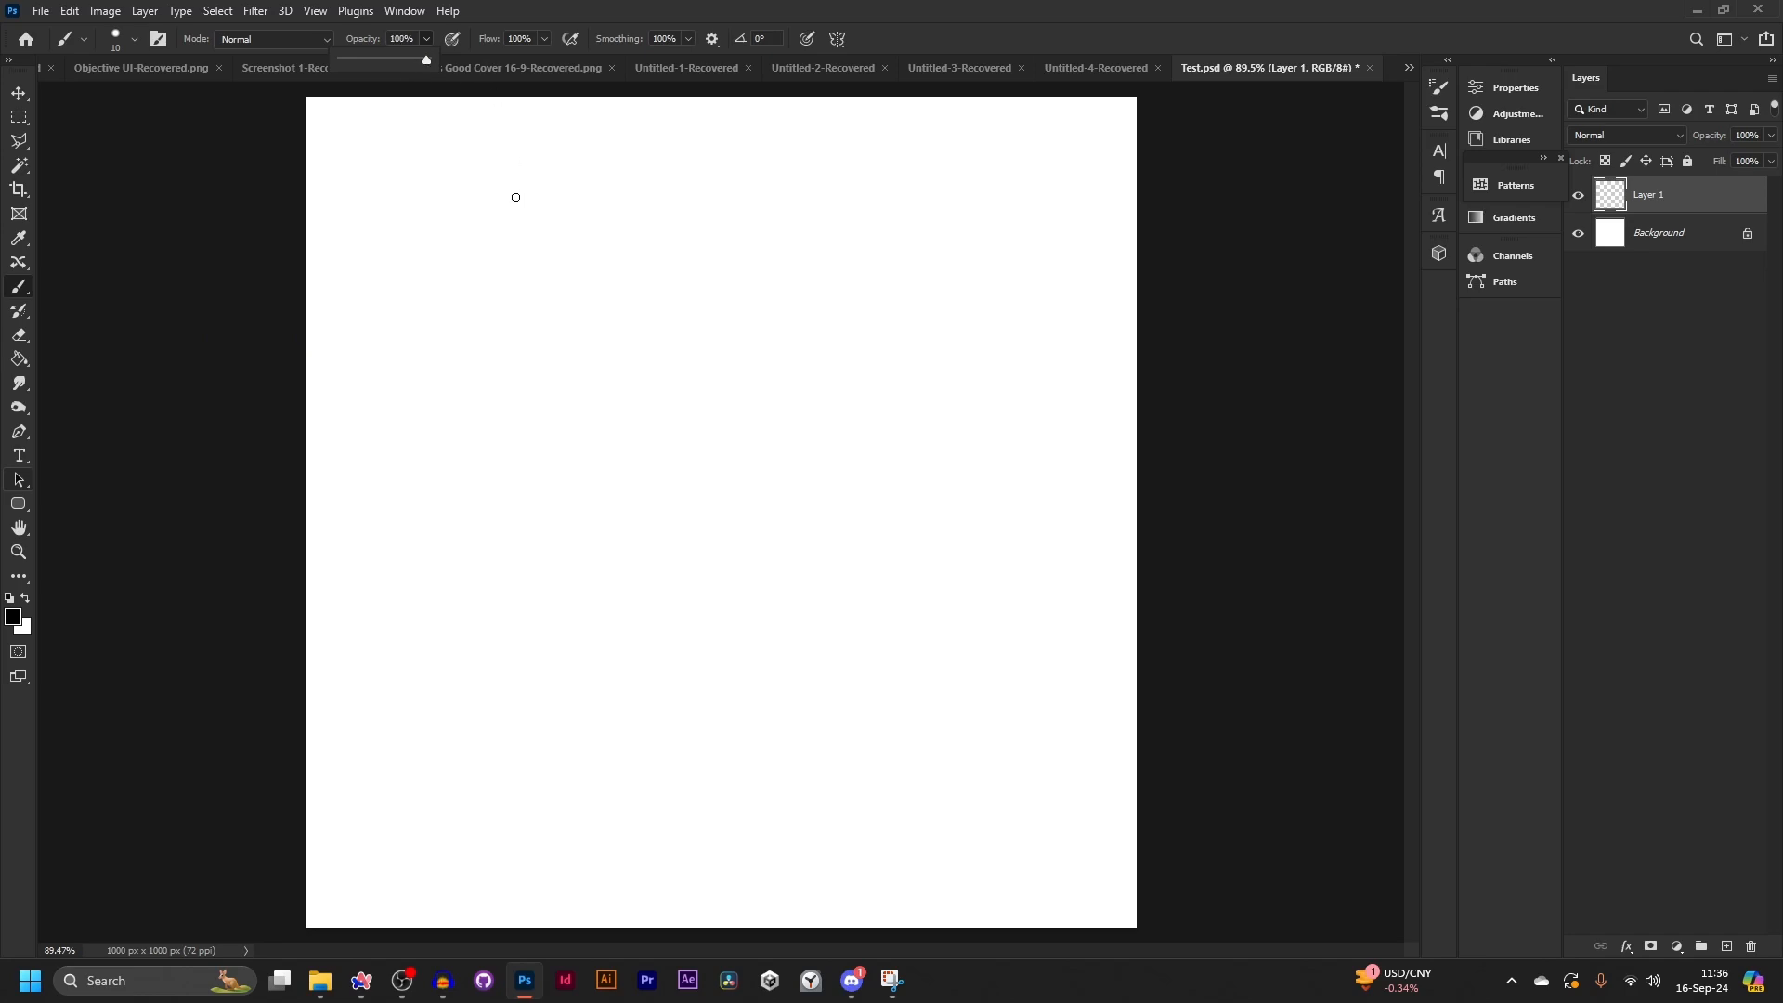
mouse_move(513, 195)
mouse_down()
mouse_move(649, 374)
mouse_move(559, 551)
mouse_up()
key(Caps_Lock)
drag(426, 39, 372, 64)
scroll(710, 237, up, 3)
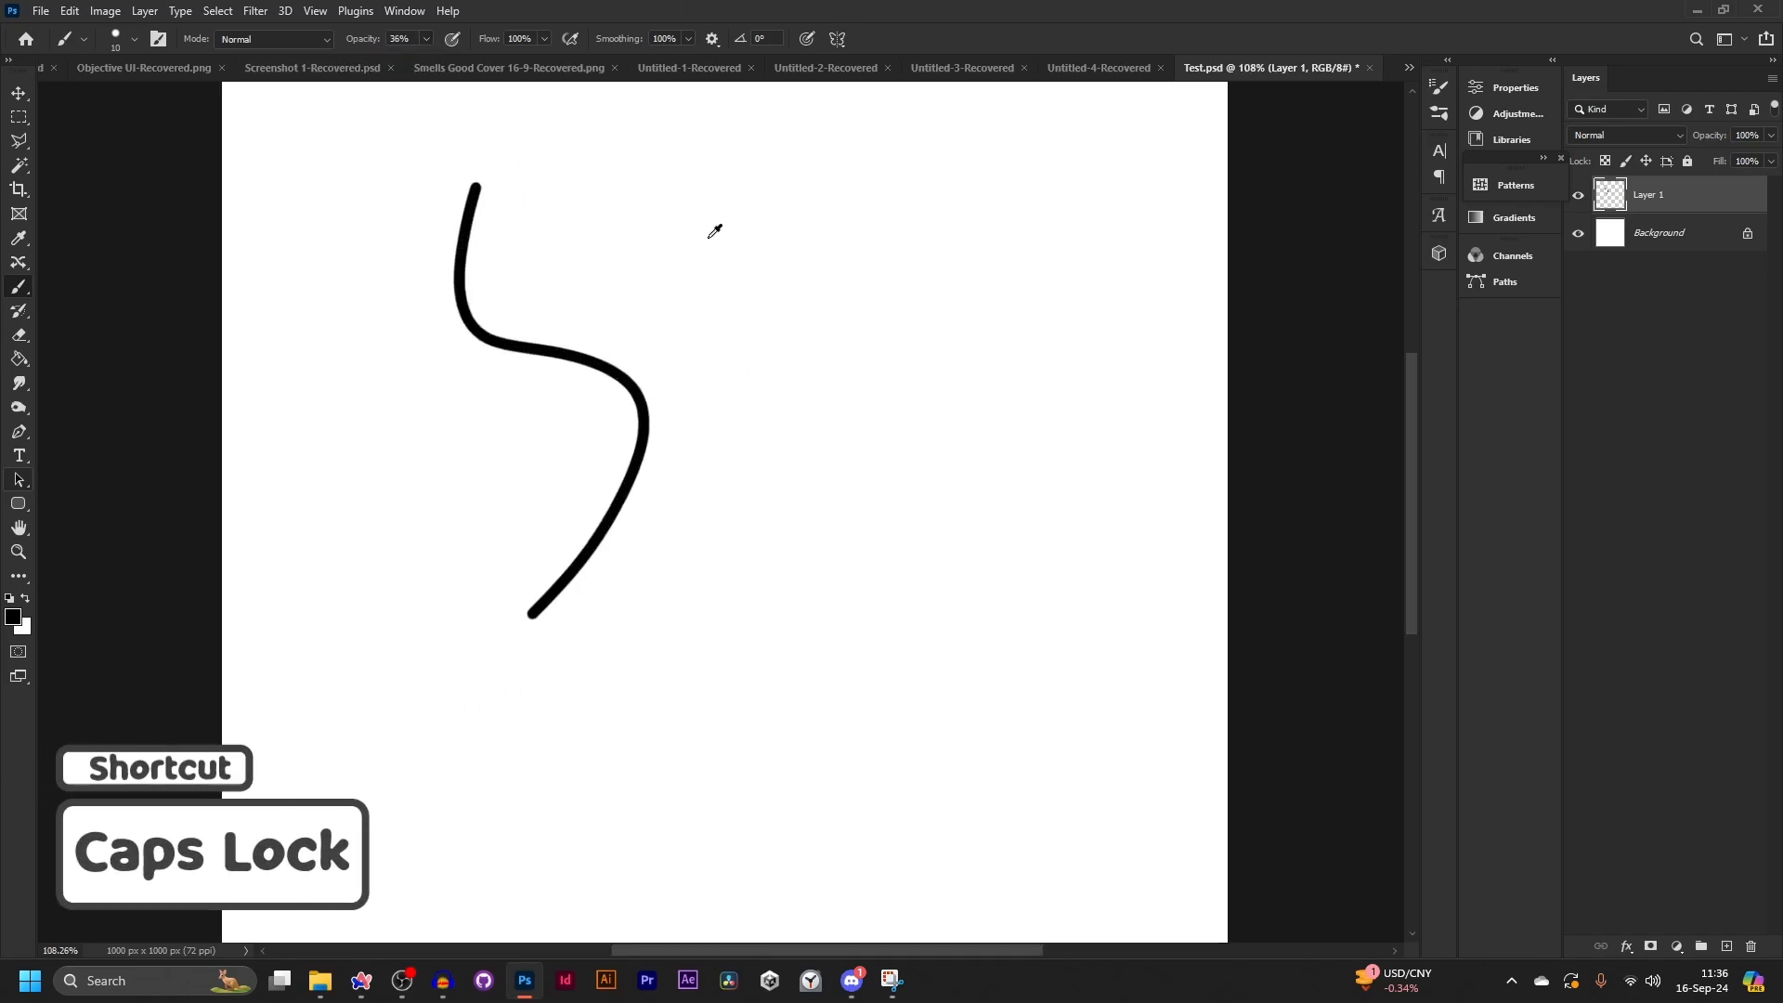
mouse_move(705, 157)
mouse_down()
mouse_move(616, 521)
mouse_move(1298, 504)
mouse_up()
scroll(535, 218, up, 3)
key(ctrl+z)
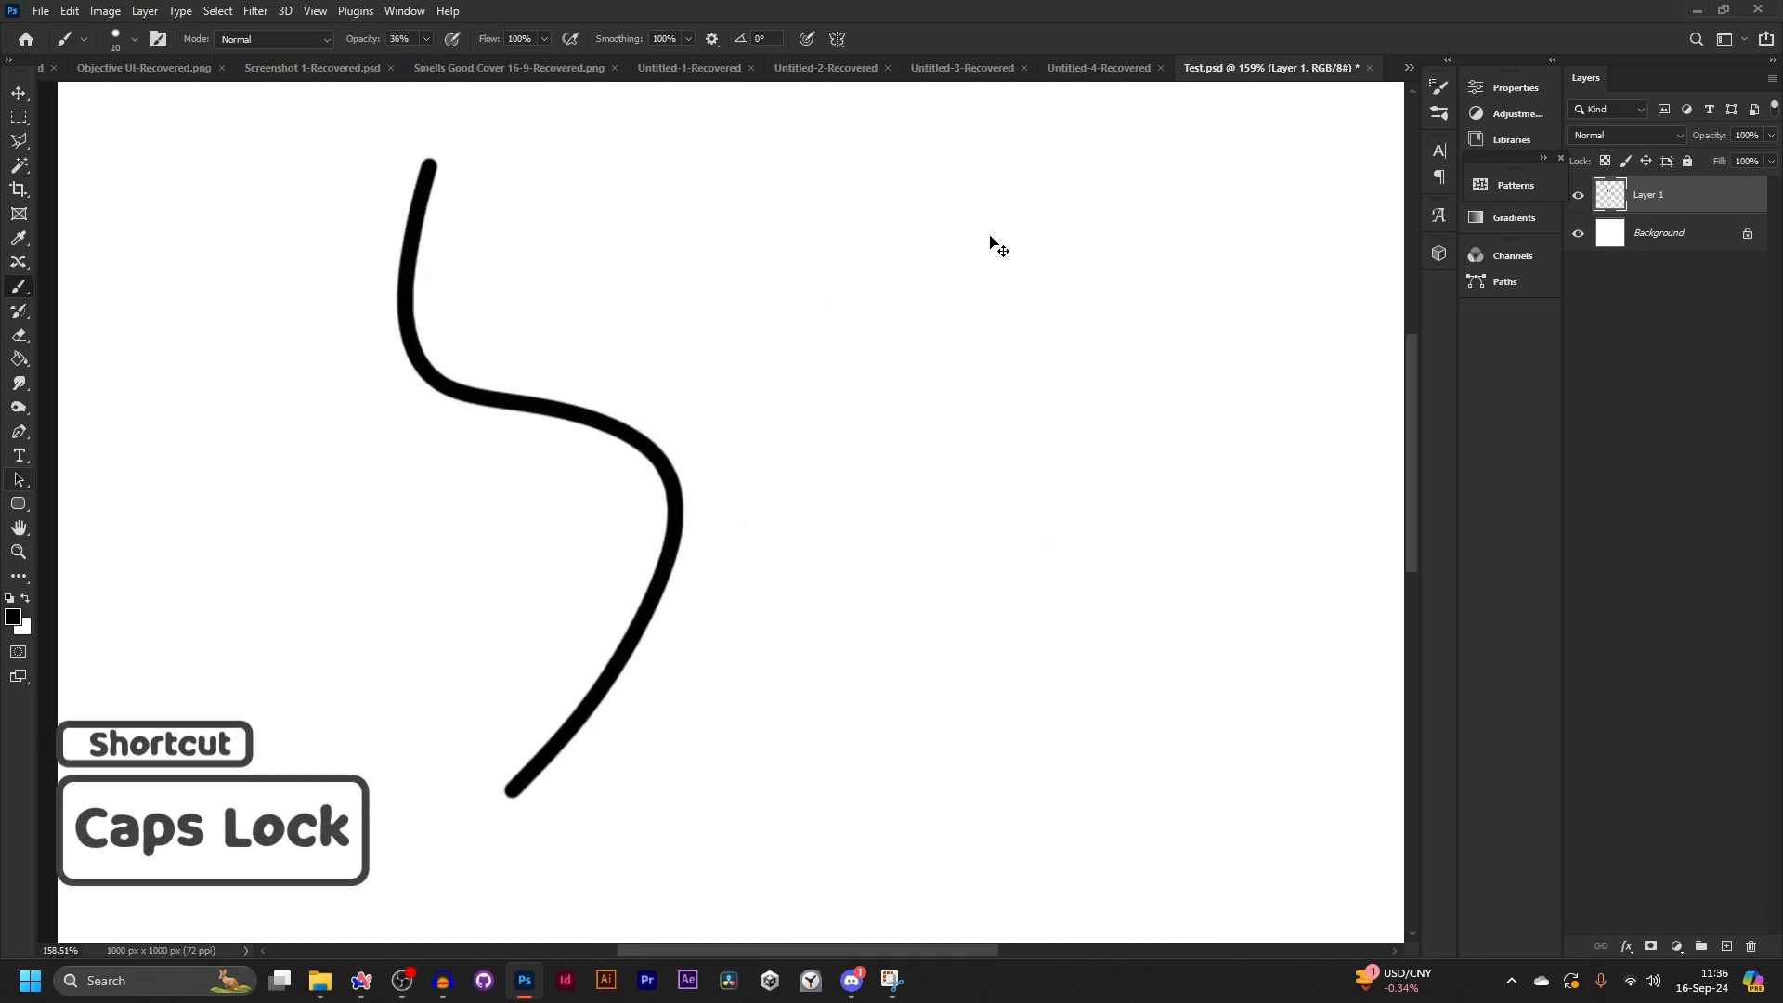
key(ctrl+z)
scroll(975, 246, down, 4)
- Restore the brush opacity to 100%, set smoothing to 0%, and try a wavy freehand stroke, undoing it
mouse_move(435, 39)
mouse_down()
mouse_move(439, 58)
mouse_move(697, 8)
mouse_move(640, 64)
mouse_up()
click(688, 39)
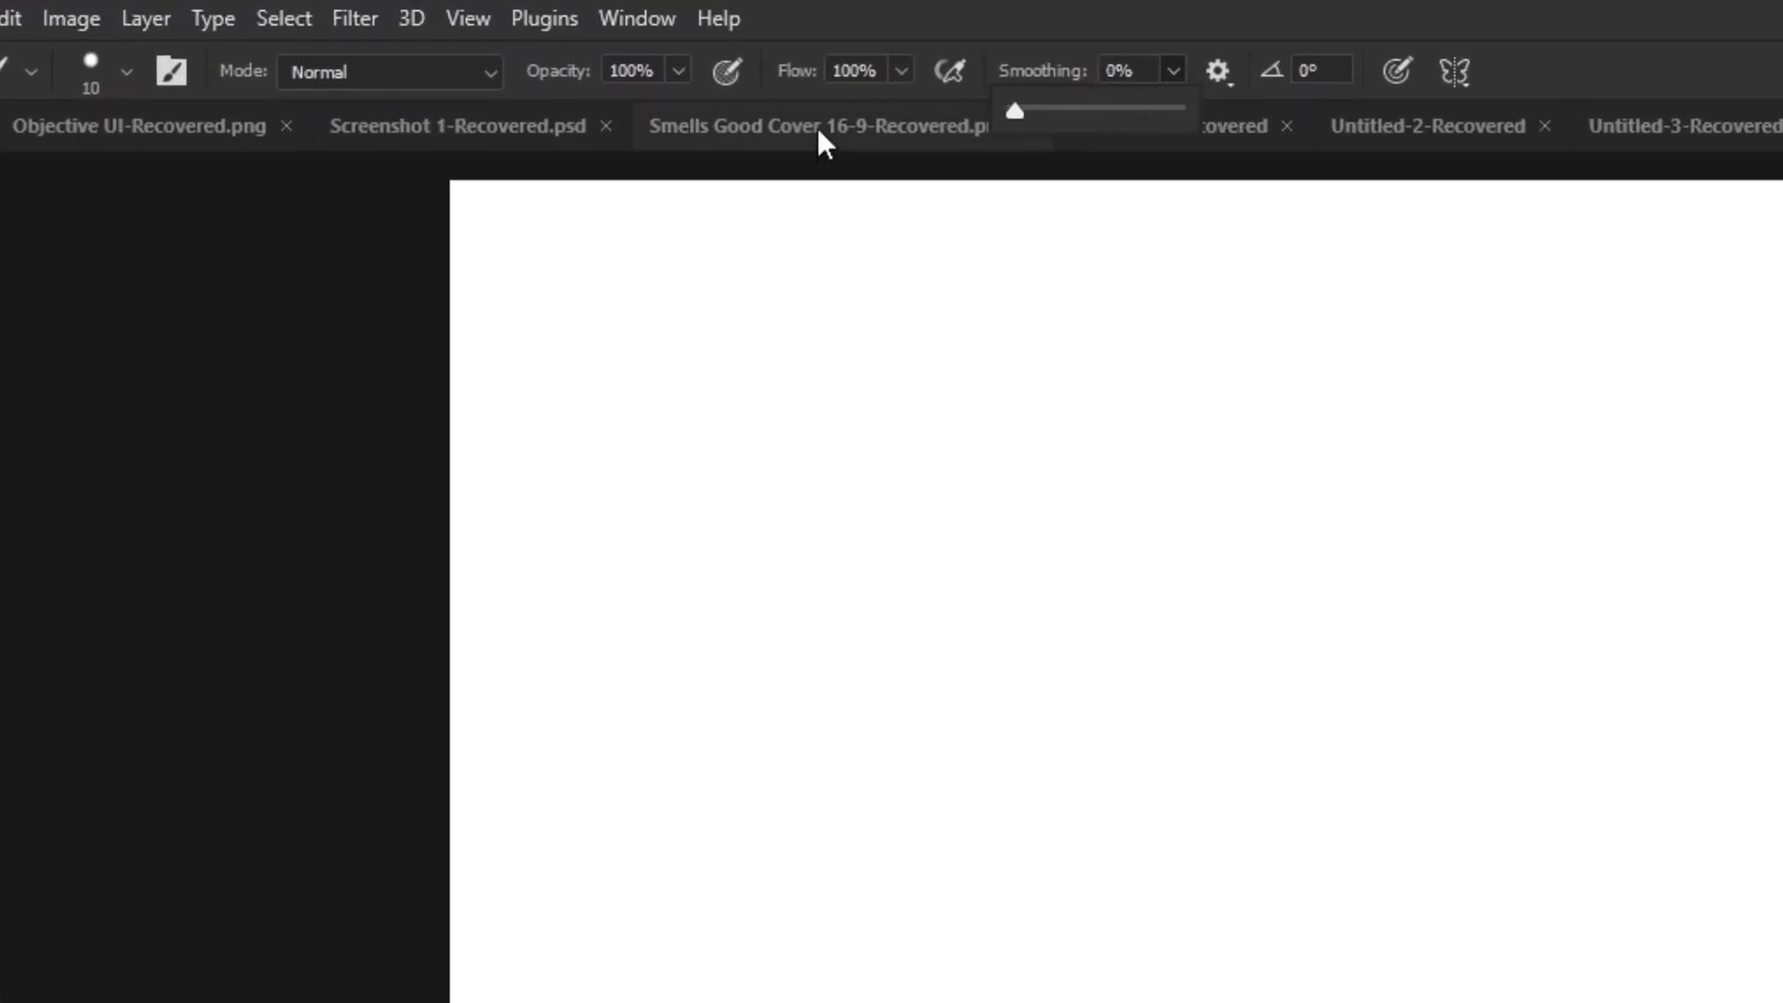
mouse_move(705, 298)
mouse_down()
mouse_move(682, 325)
mouse_move(639, 932)
mouse_move(774, 1002)
mouse_move(1201, 1002)
mouse_up()
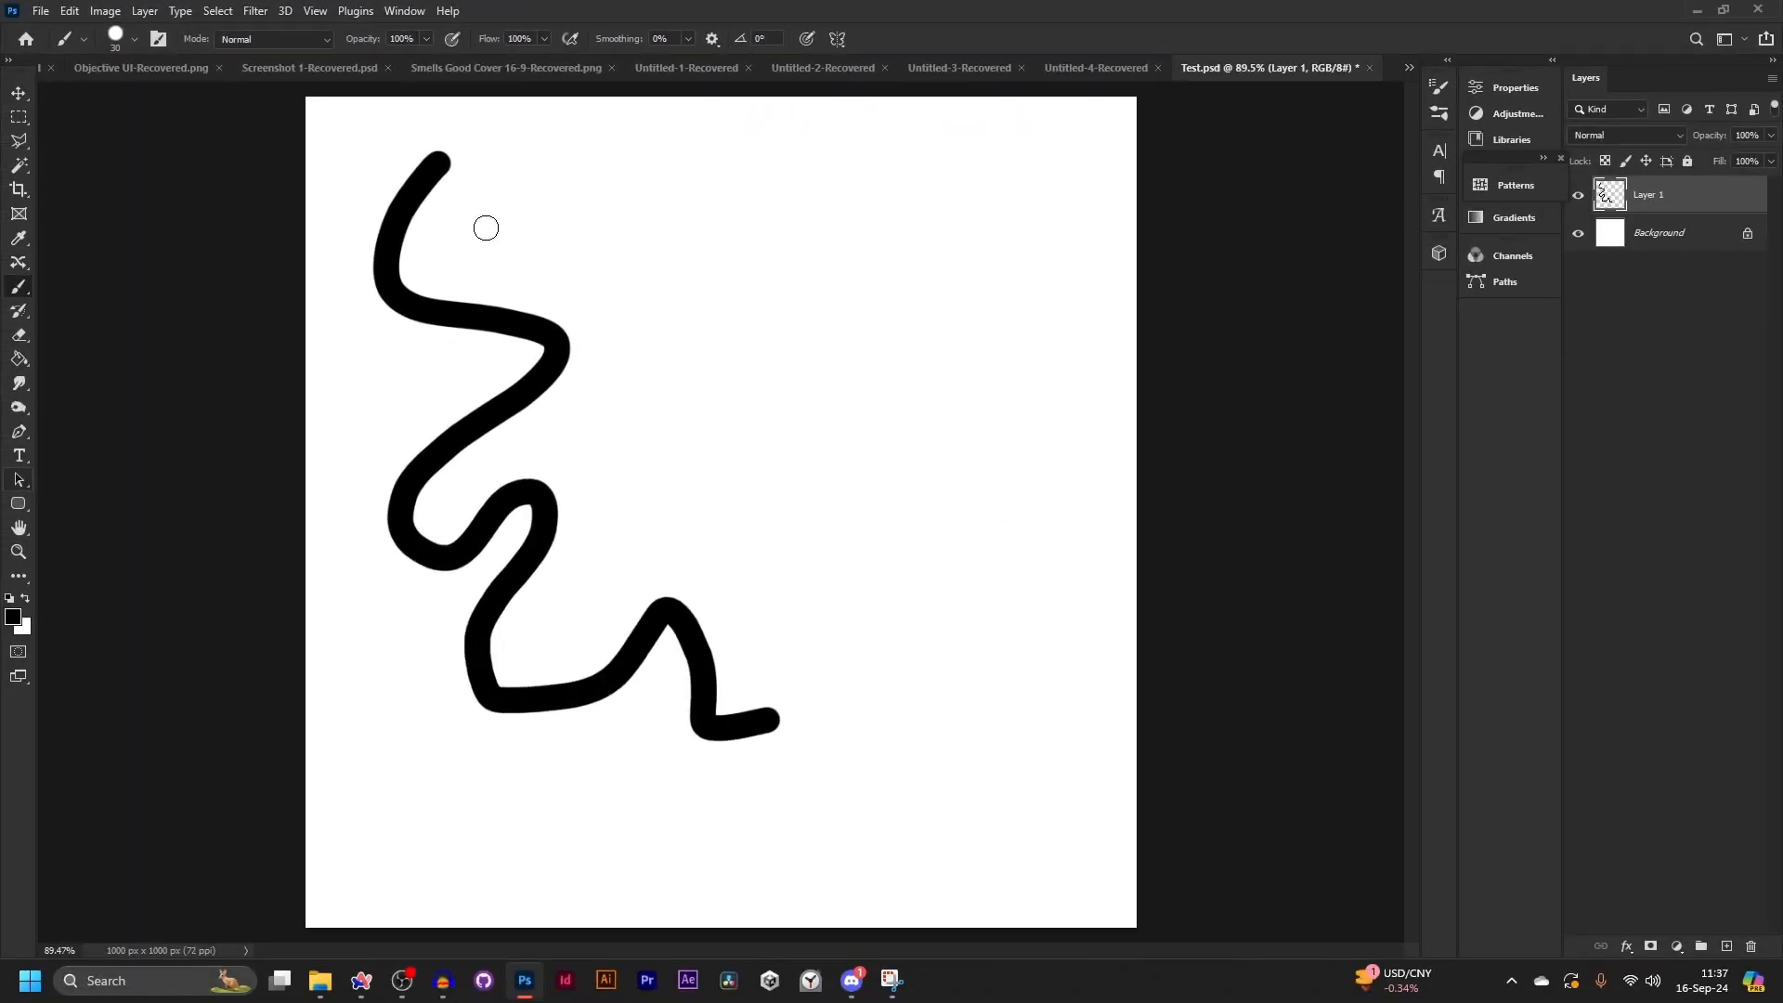
key(ctrl+z)
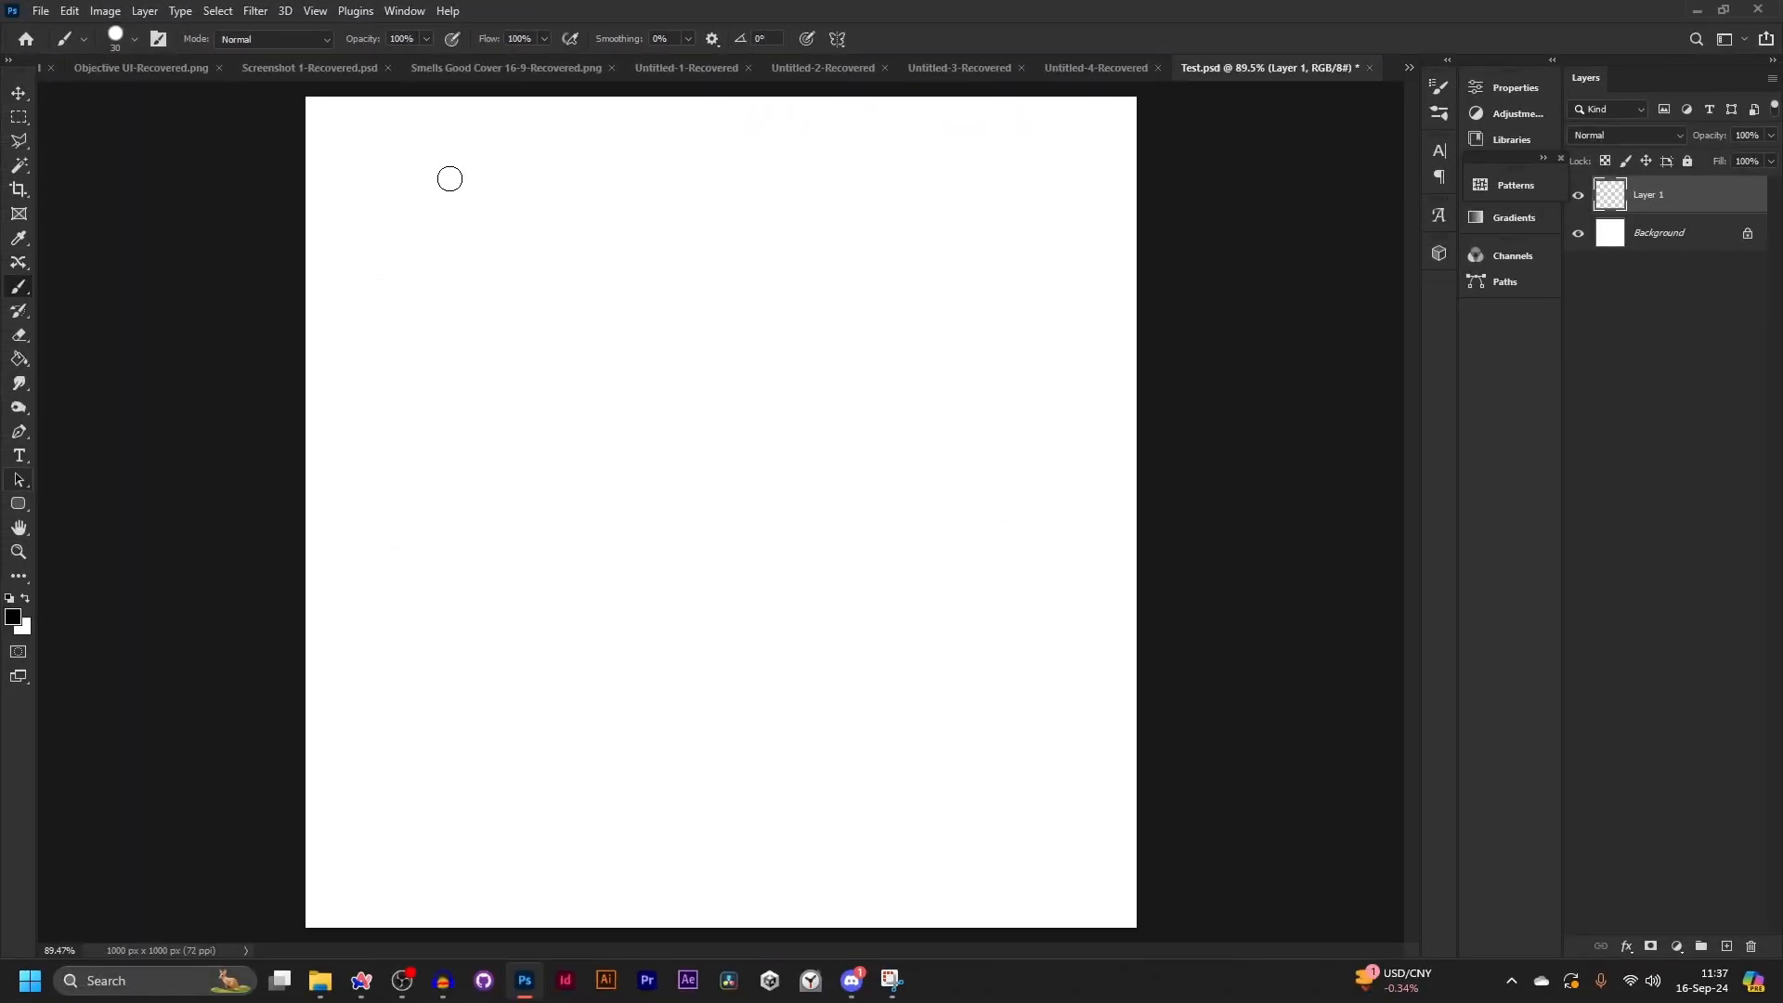
- Draw two rows of freehand shapes, each with a rectangle, a circle and a triangle, using the size 30 brush
mouse_move(715, 178)
mouse_down()
mouse_move(851, 192)
mouse_move(754, 176)
mouse_up()
mouse_move(907, 214)
mouse_down()
mouse_move(1028, 257)
mouse_move(817, 271)
mouse_up()
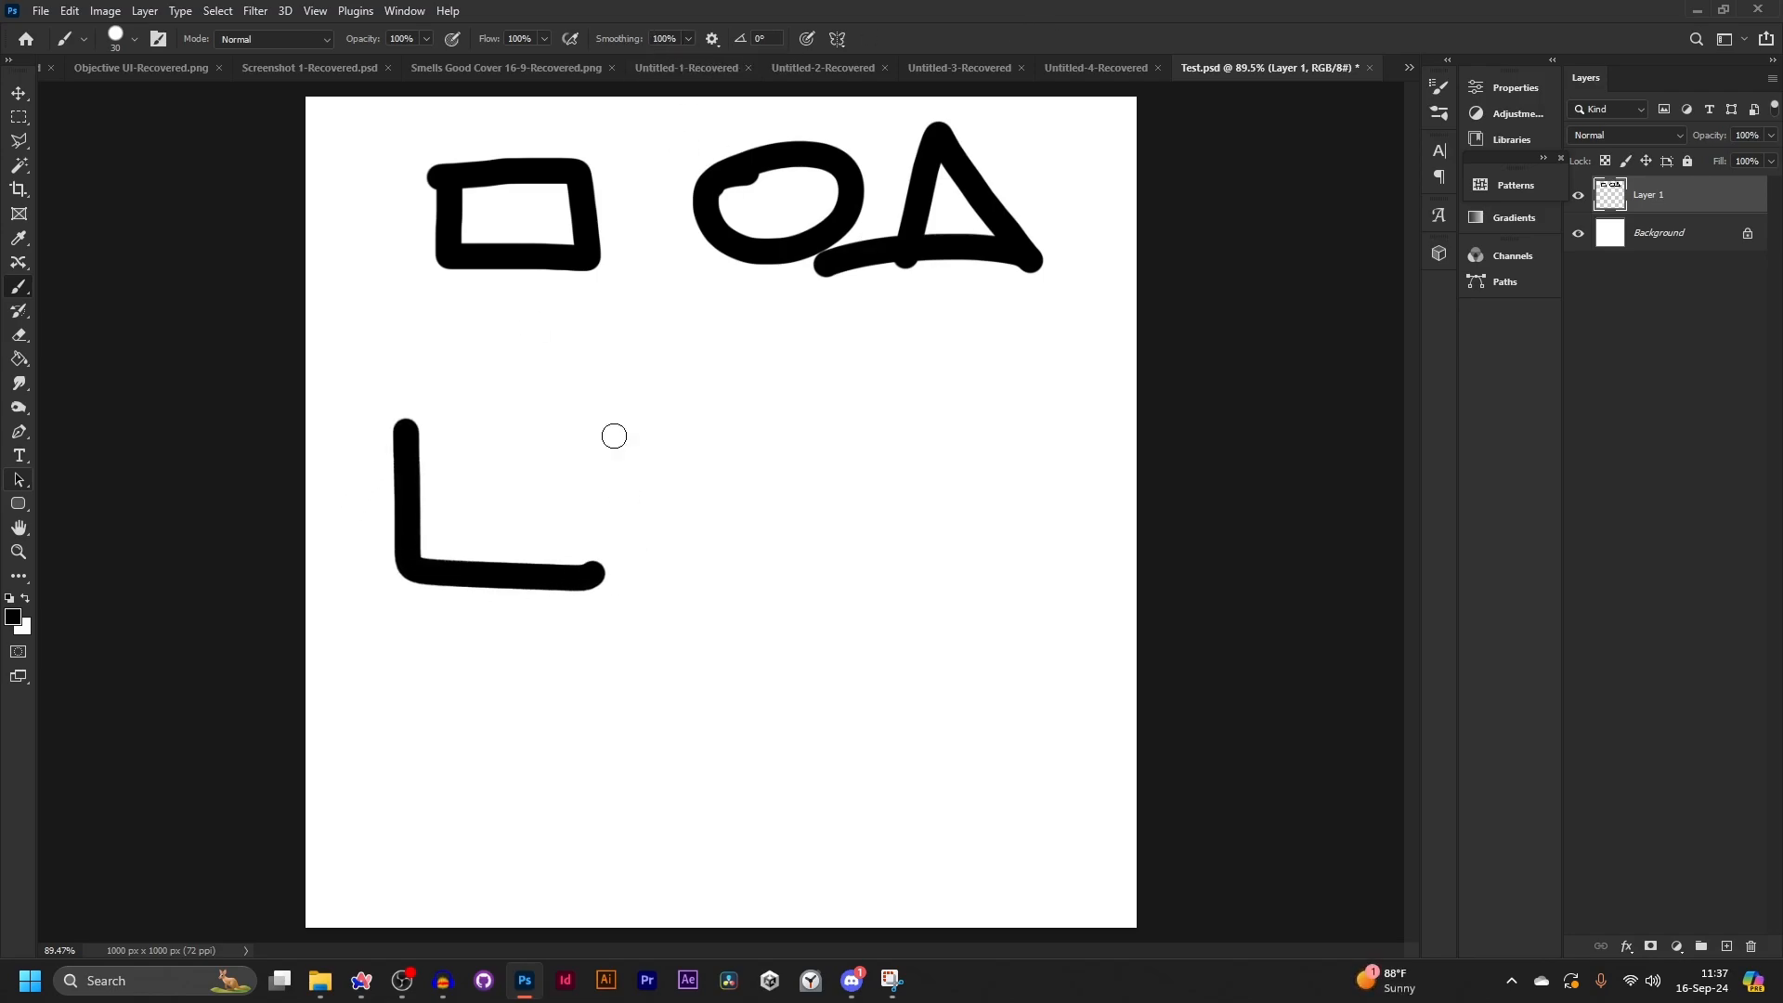
mouse_move(673, 429)
mouse_down()
mouse_move(694, 617)
mouse_move(876, 455)
mouse_up()
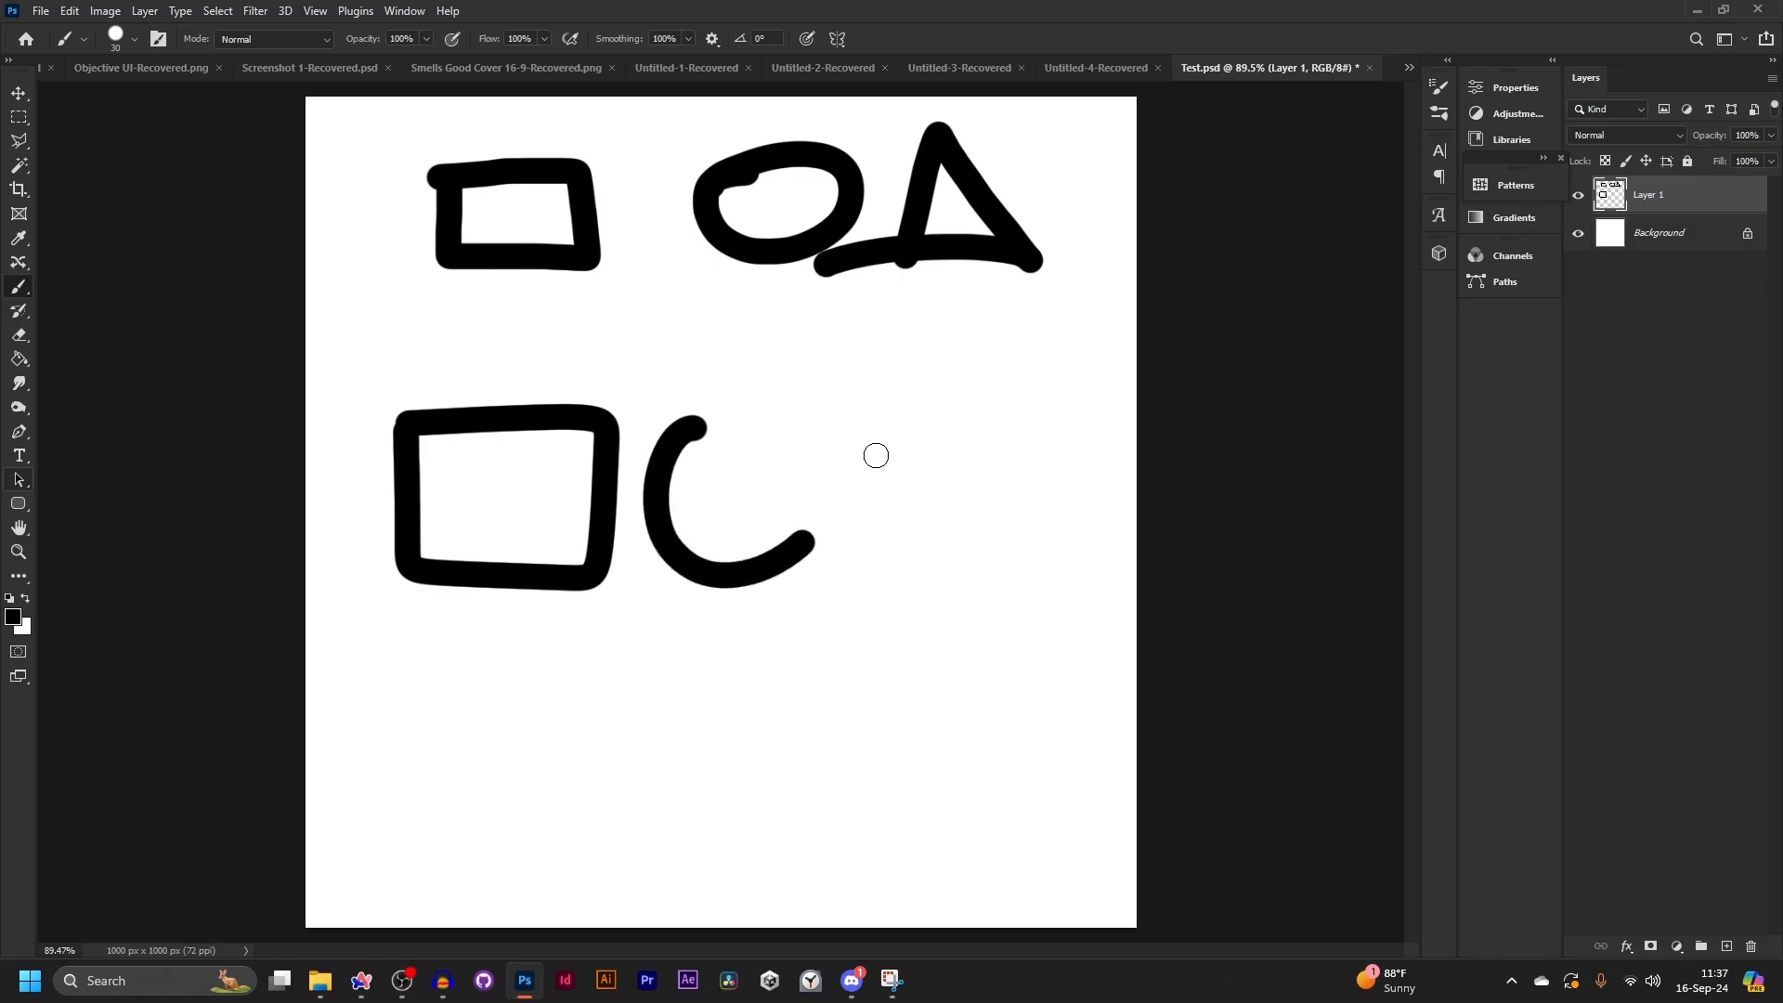
key(ctrl+z)
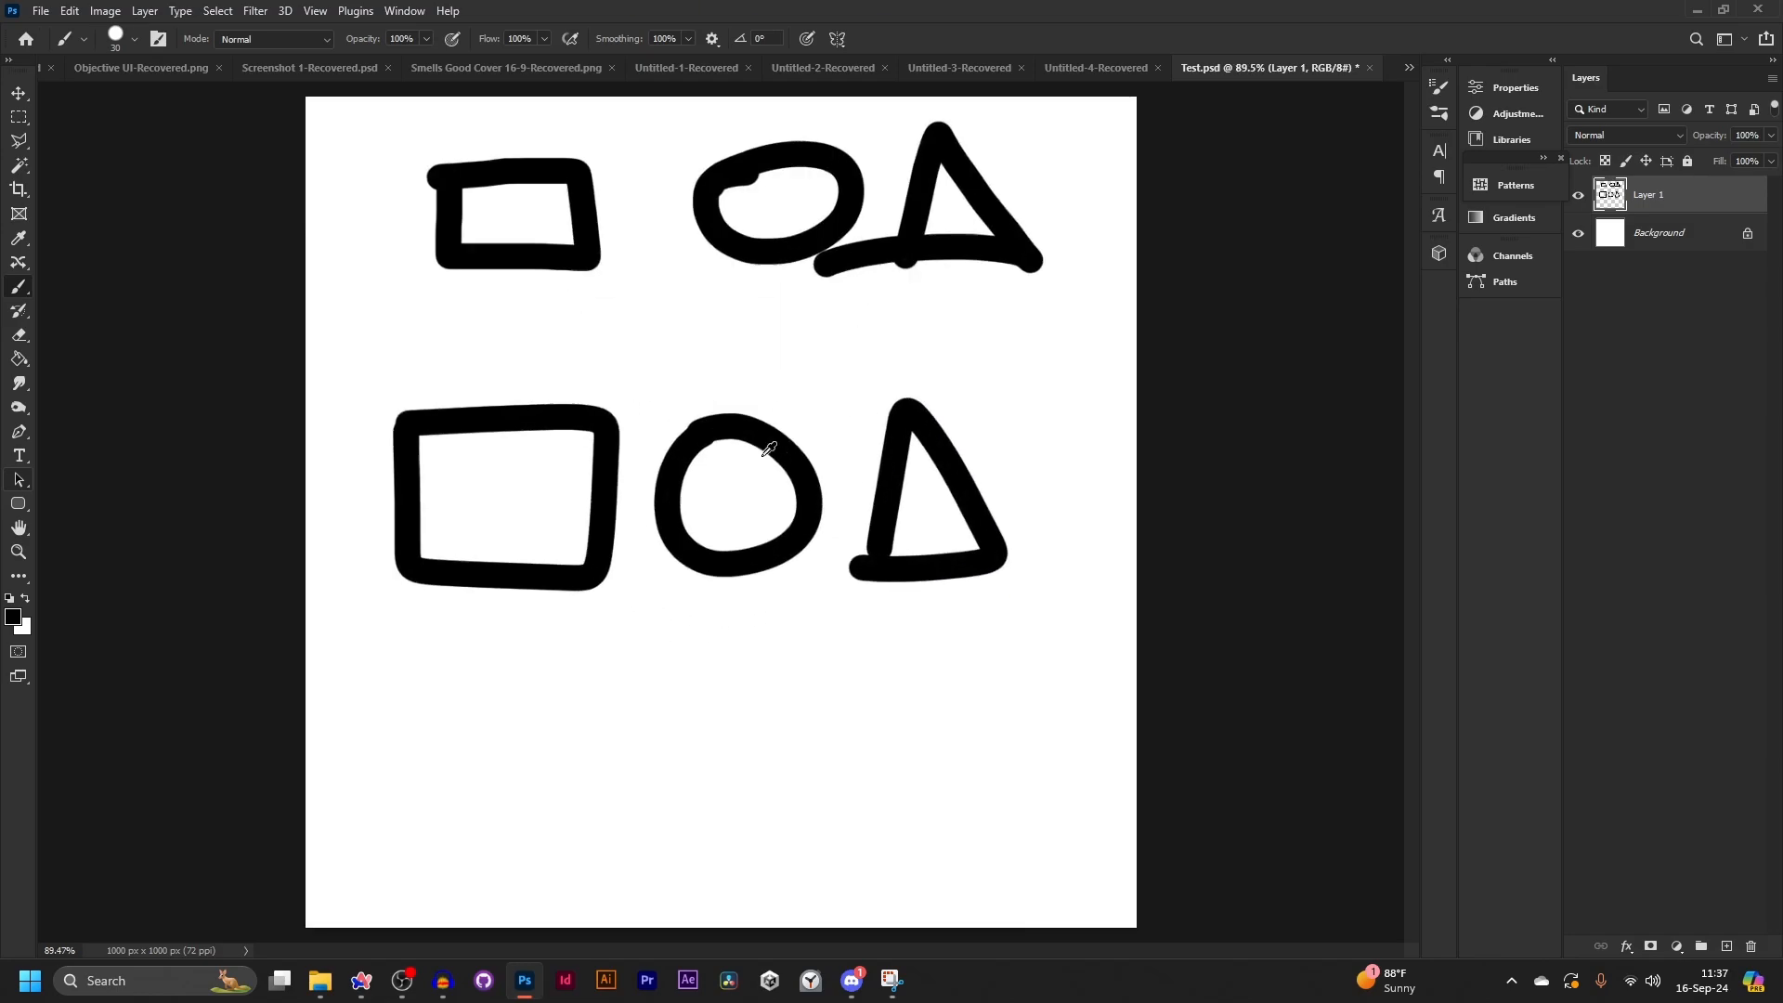
scroll(769, 450, up, 2)
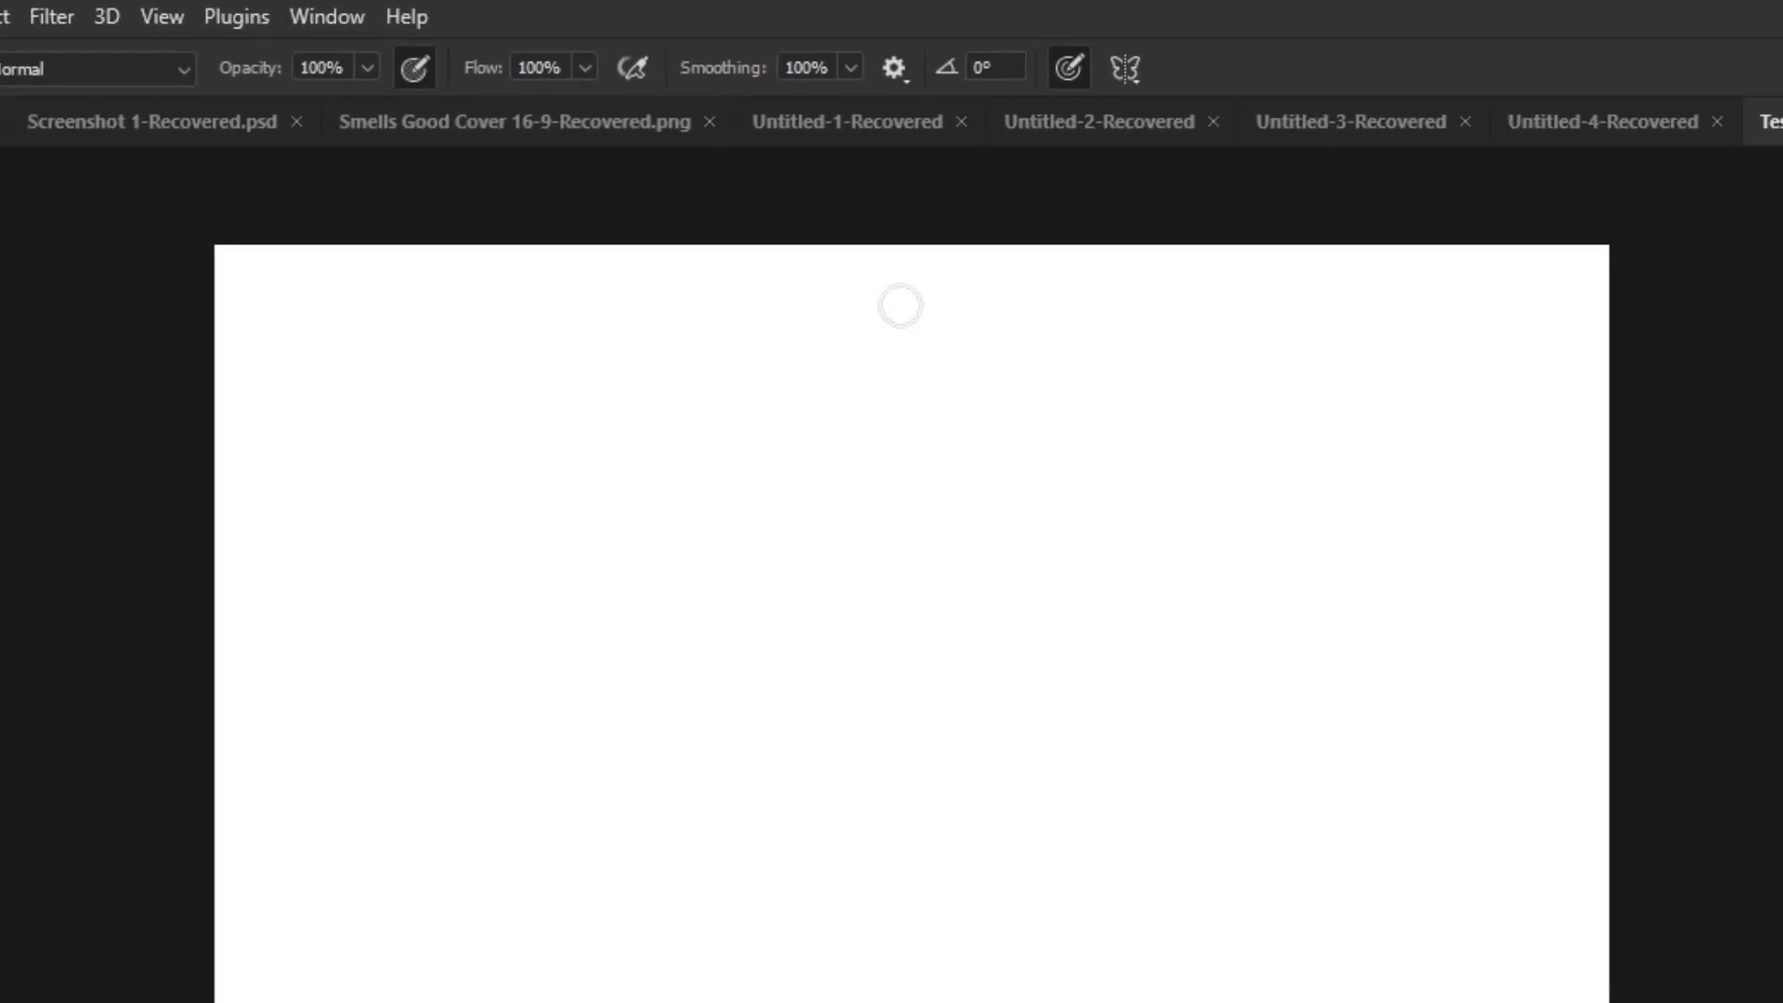
- Try a dab and short strokes with pen pressure controlling the brush's opacity and size, and undo them
click(817, 392)
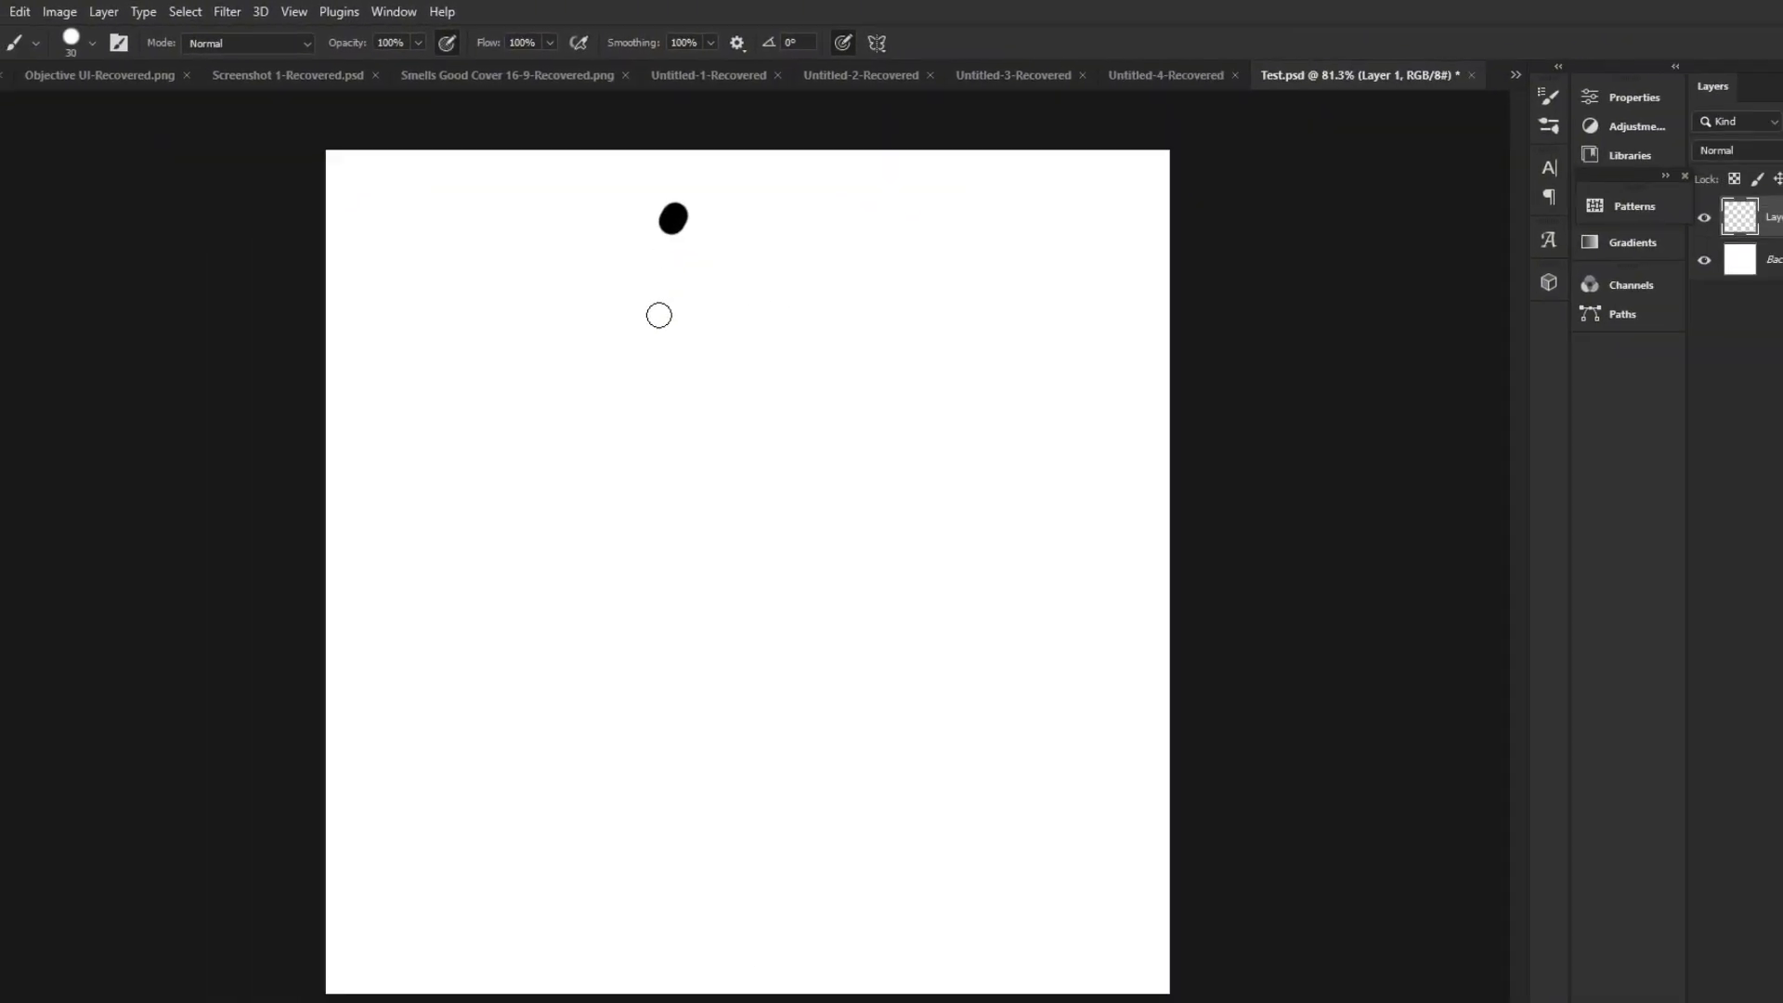
drag(659, 315, 778, 341)
key(ctrl+z)
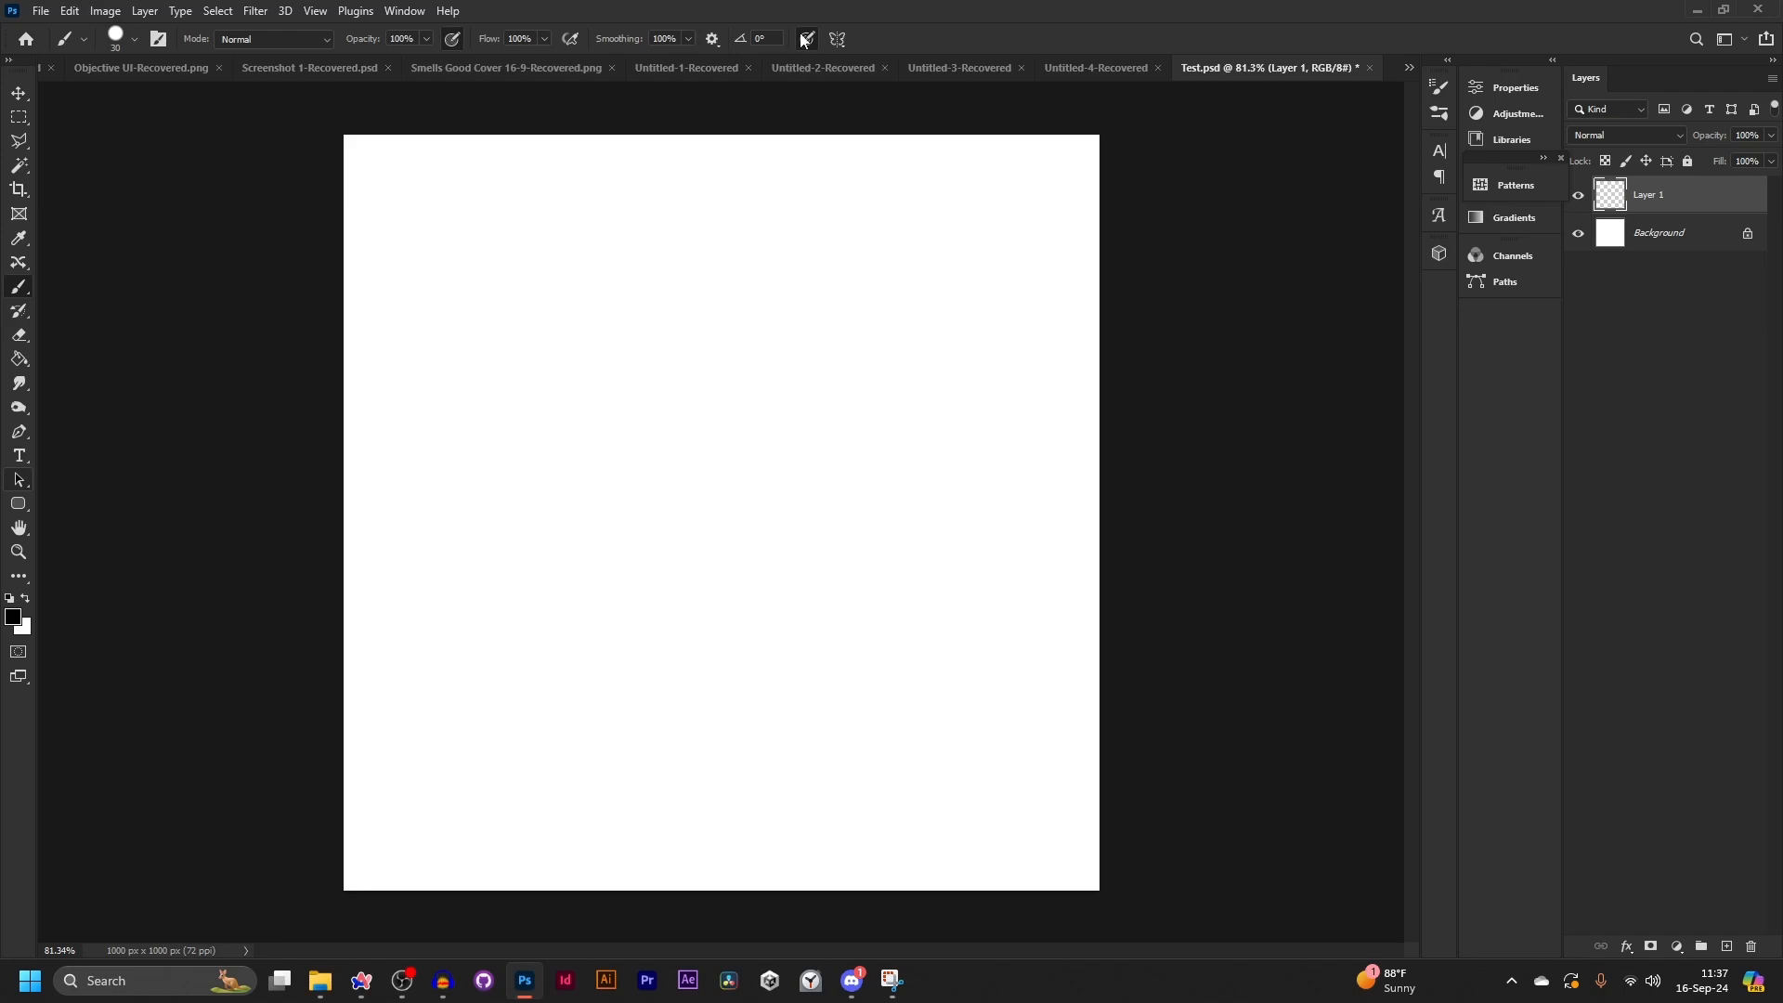
key(ctrl+z)
key(ctrl+shift+z)
- Enable Vertical paint symmetry, try a mirrored brush stroke across the axis, and undo it
click(837, 38)
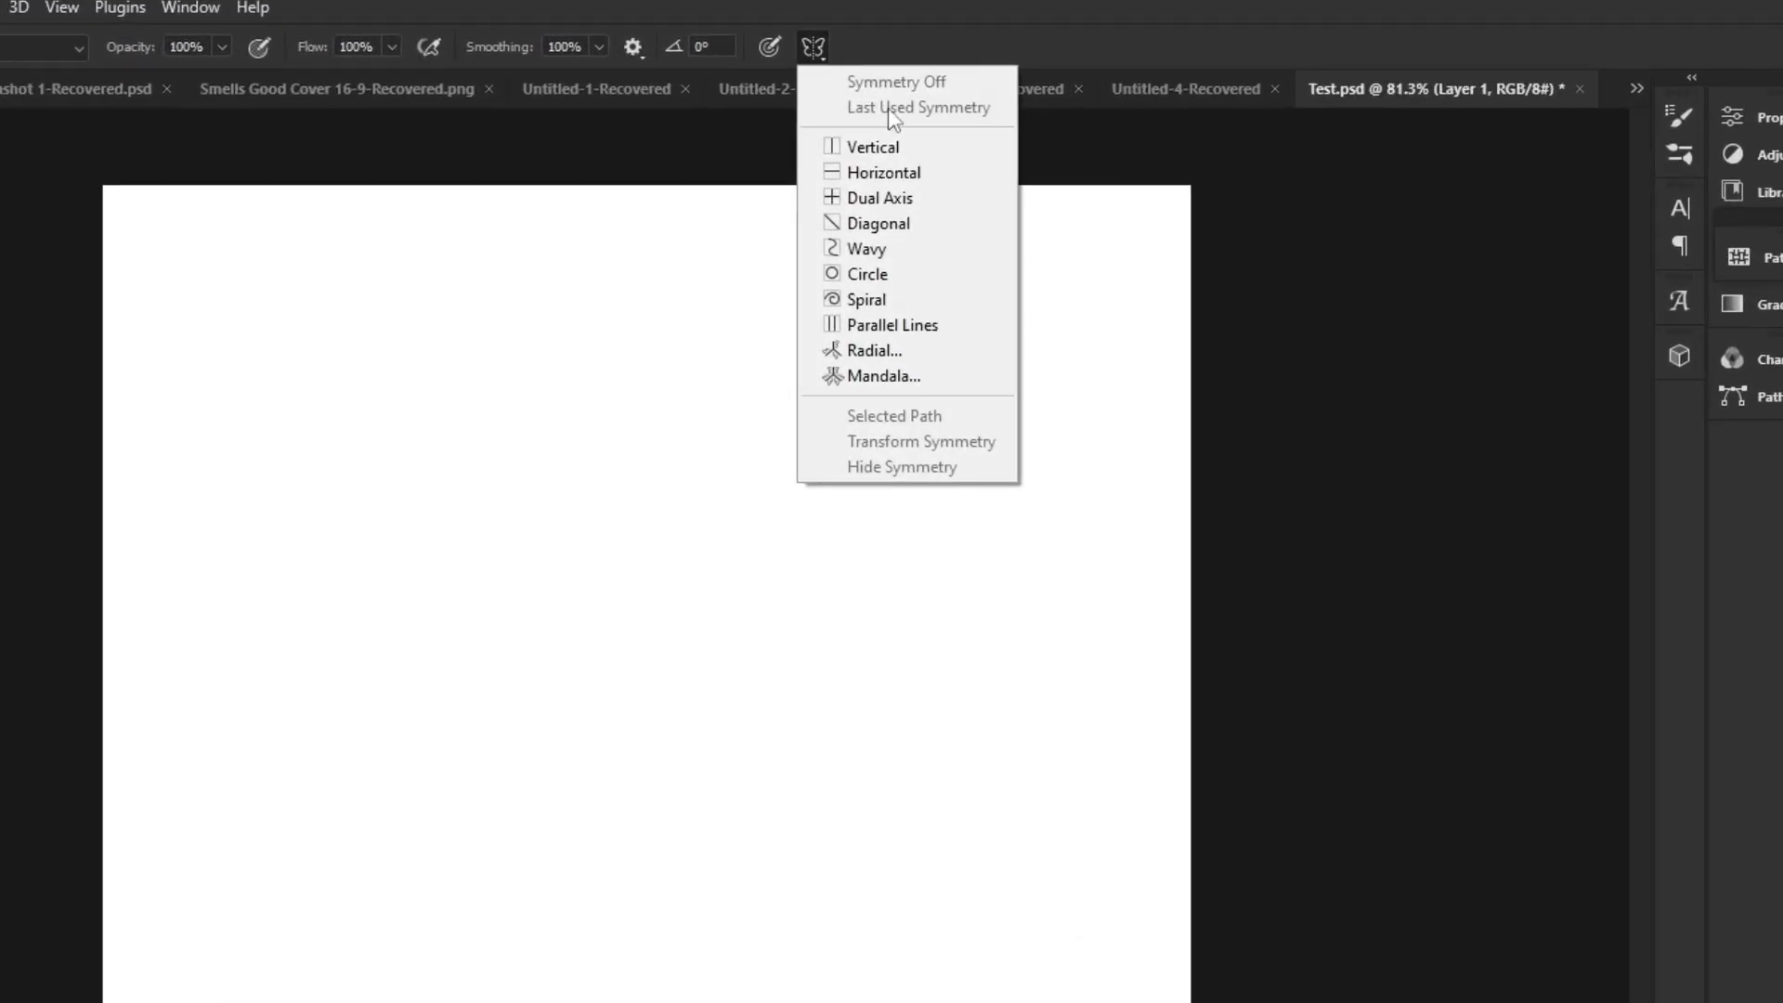
click(891, 109)
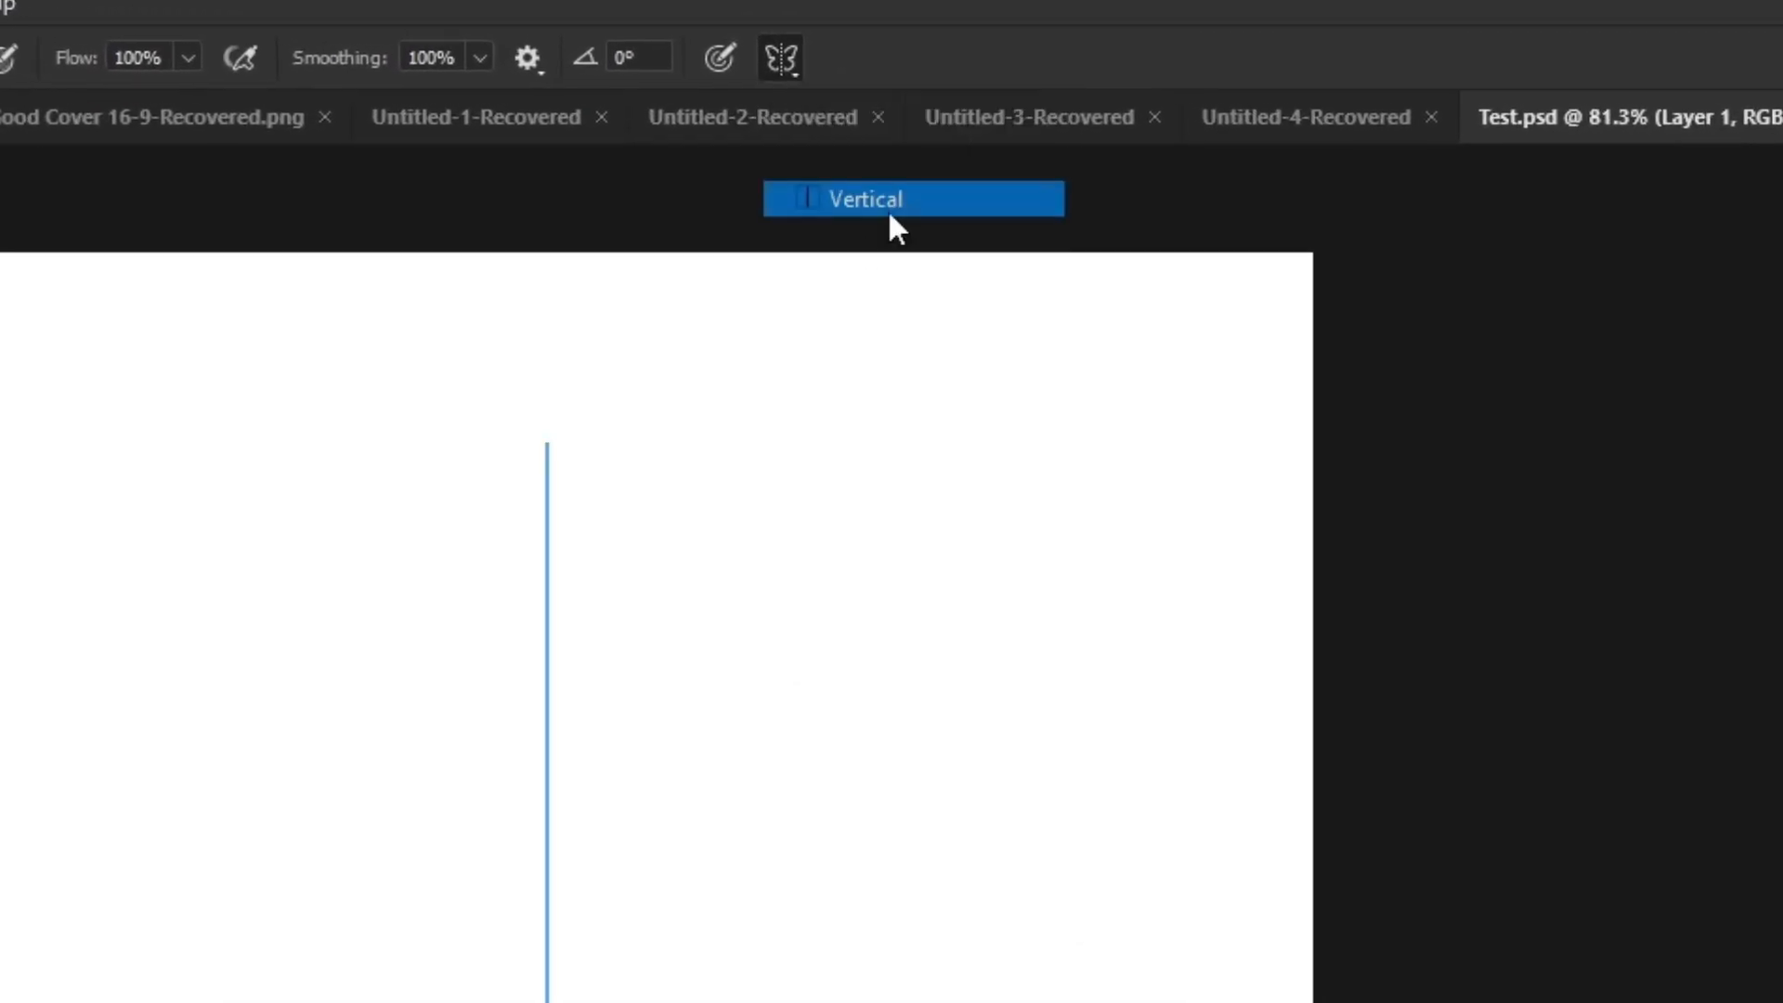
key(Return)
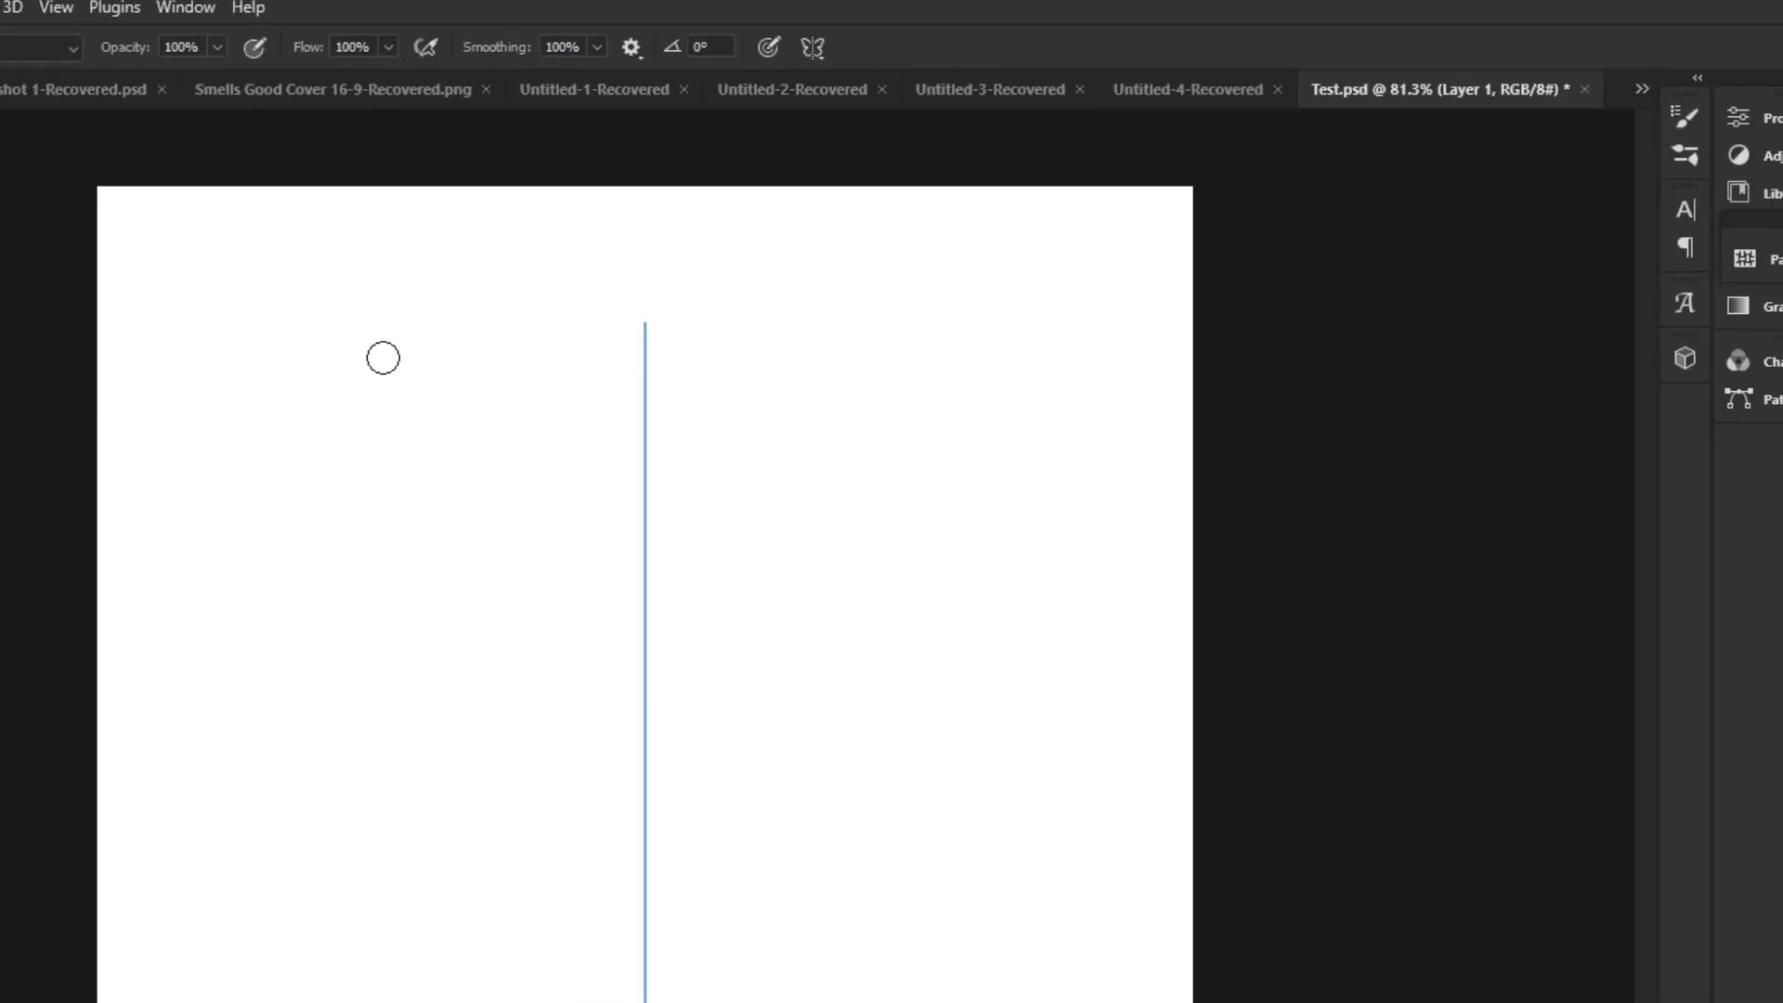
mouse_move(116, 449)
mouse_down()
mouse_move(35, 642)
mouse_move(588, 532)
mouse_move(576, 783)
mouse_move(827, 728)
mouse_move(449, 939)
mouse_move(624, 68)
mouse_up()
key(ctrl+z)
- Change the paint symmetry to Horizontal, try a mirrored brush stroke, and undo it
click(837, 38)
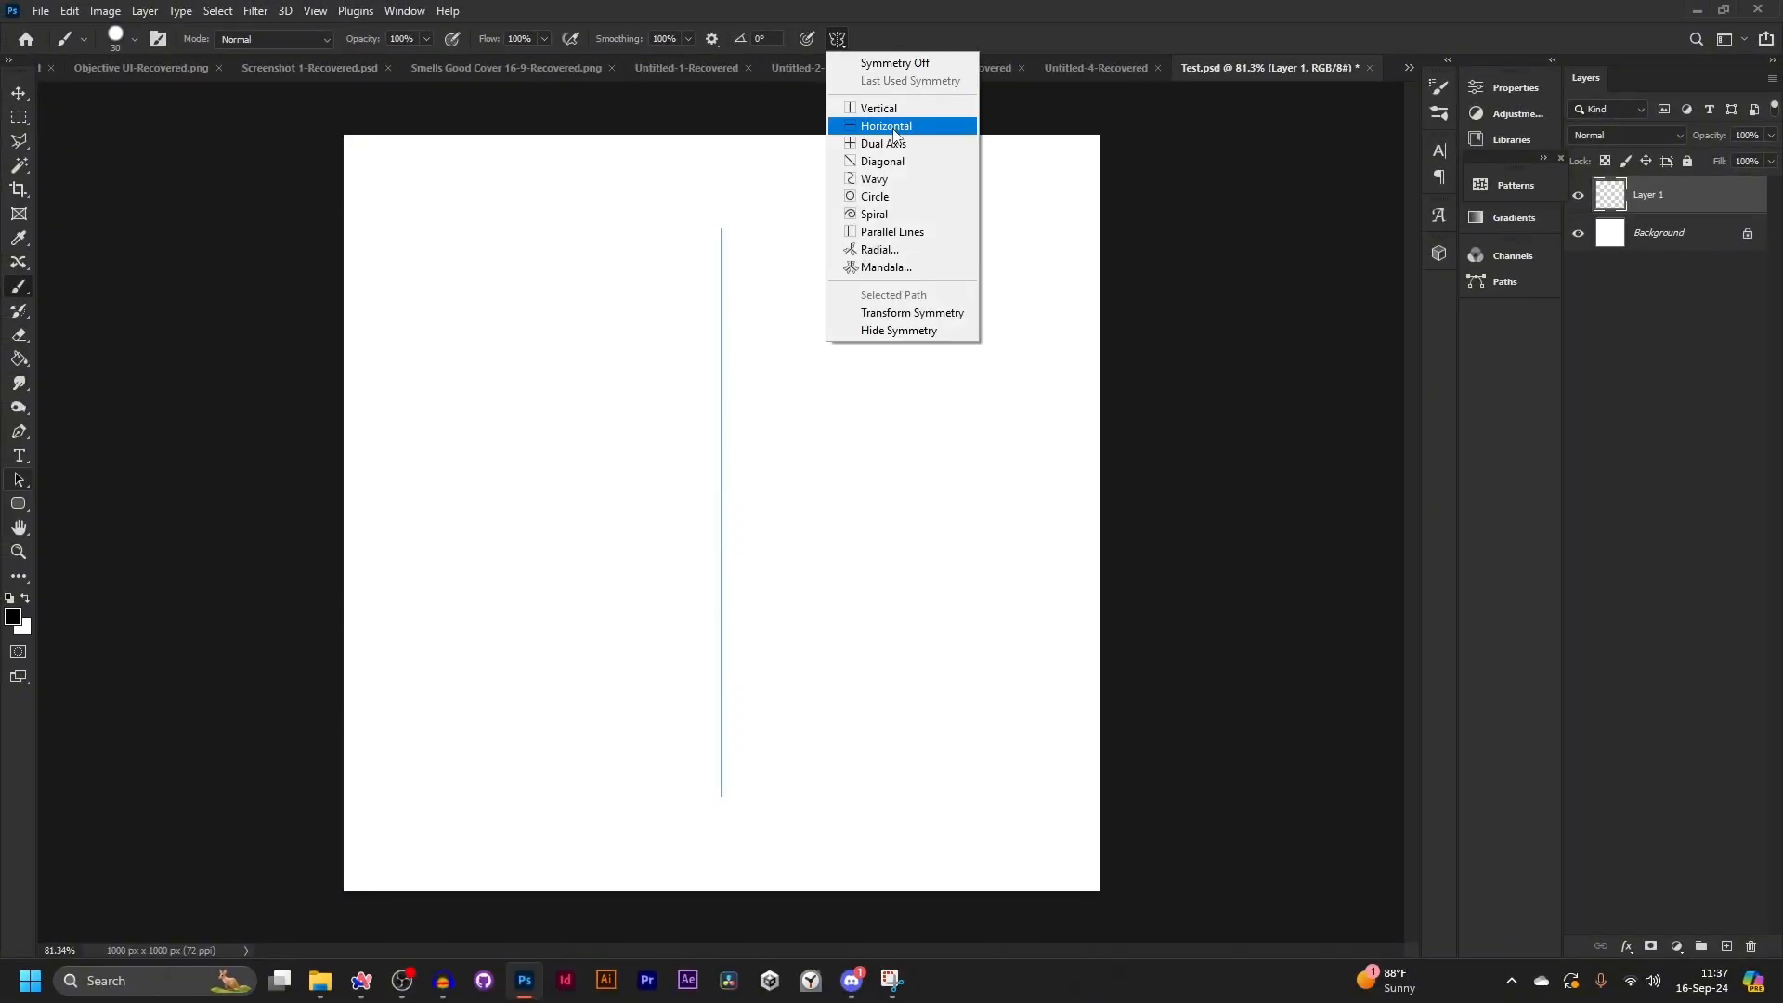
click(864, 141)
key(Return)
mouse_move(456, 308)
mouse_down()
mouse_move(784, 591)
mouse_move(171, 505)
mouse_move(811, 80)
mouse_move(631, 52)
mouse_up()
key(ctrl+z)
click(837, 38)
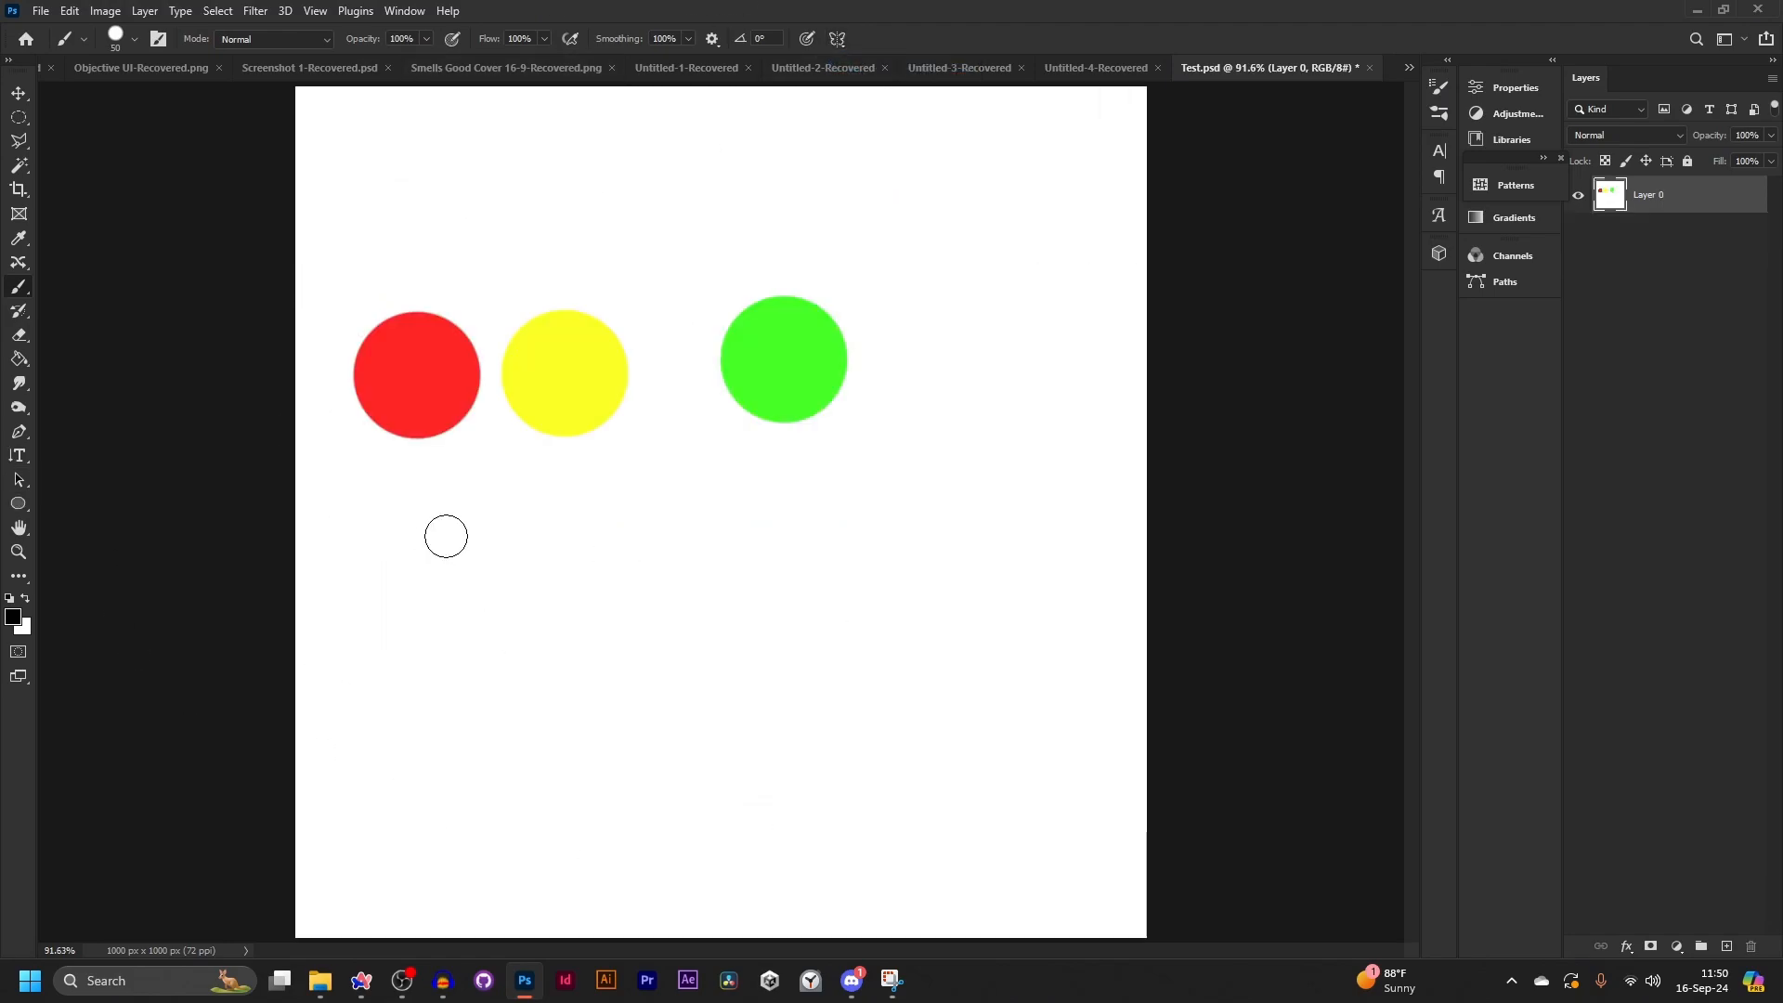
- Paint a black wavy line at size 20 below the coloured circles and switch to the Eyedropper tool
drag(712, 693, 1136, 532)
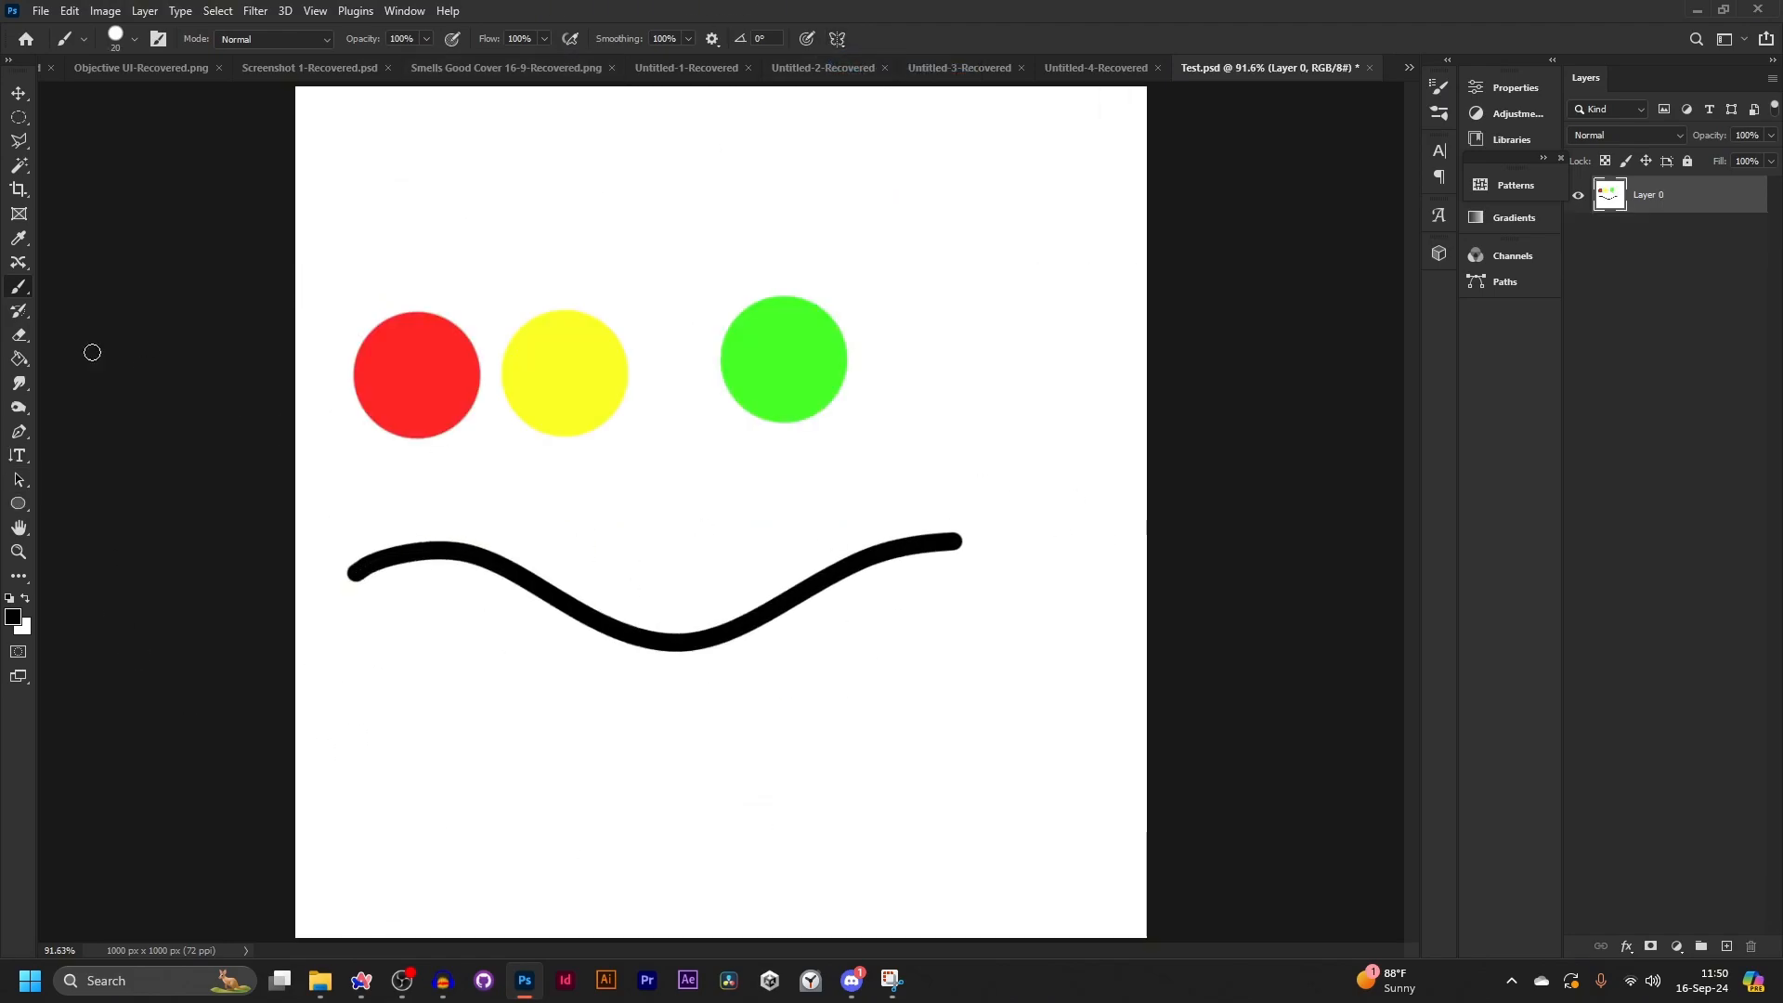
right_click(13, 243)
click(86, 233)
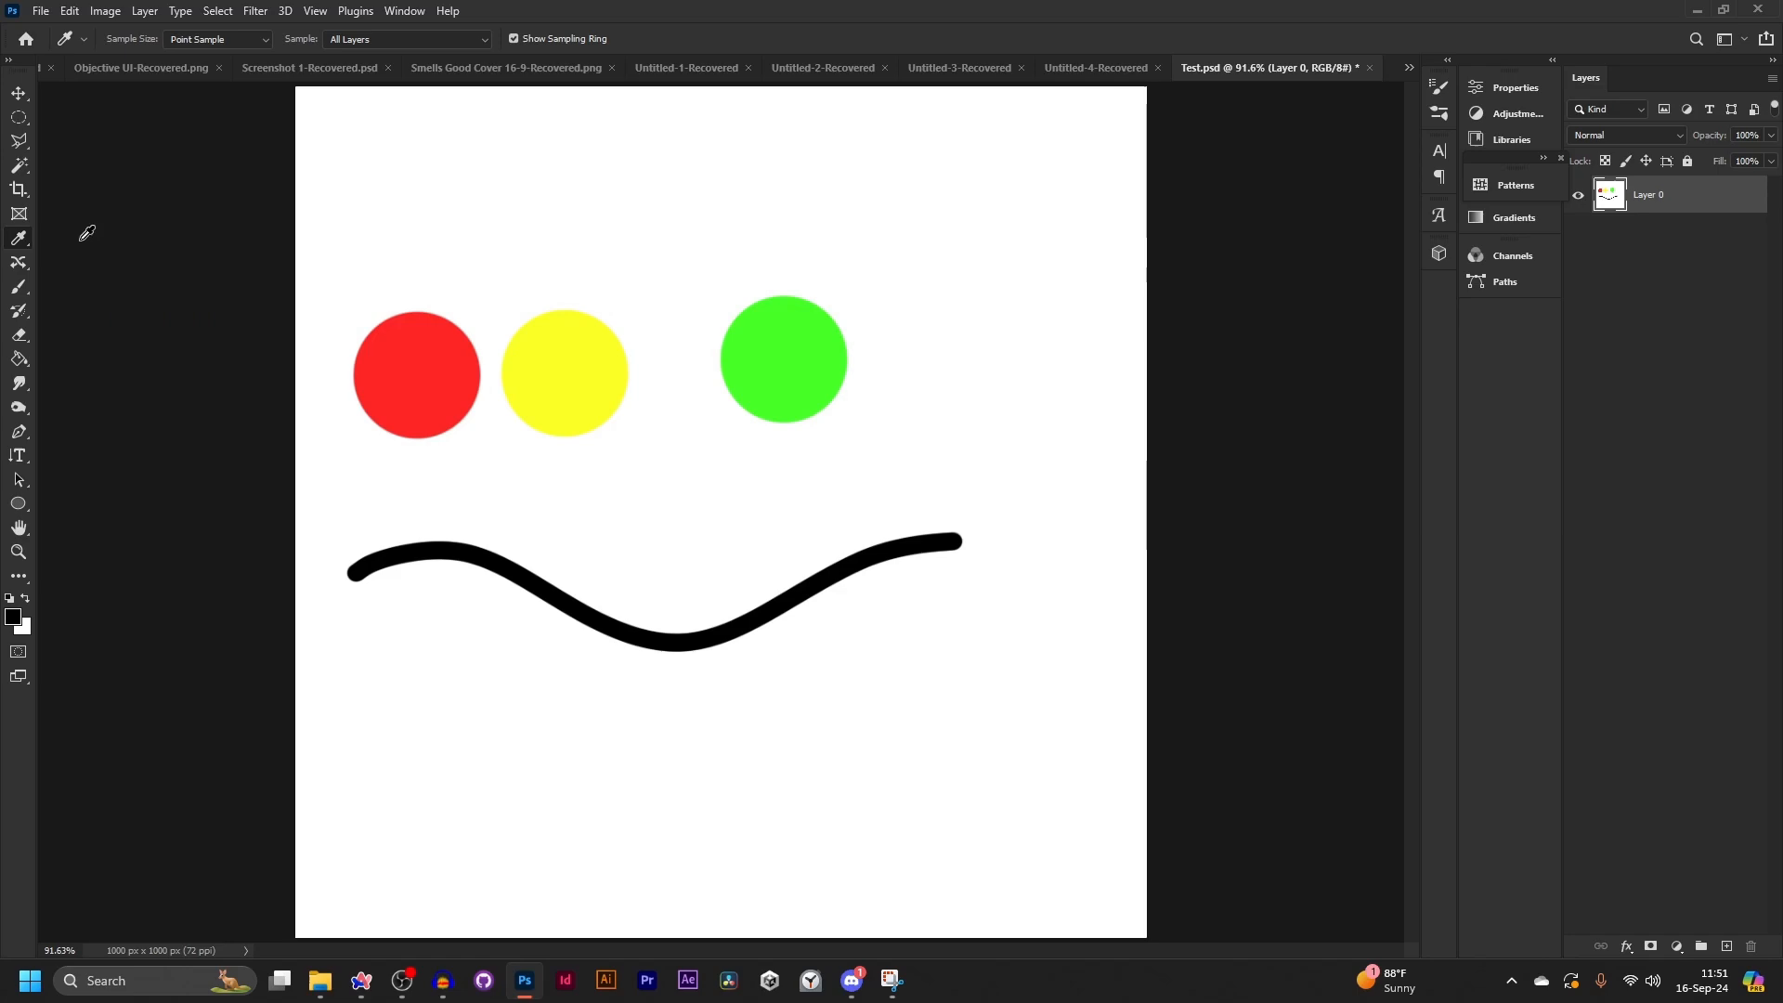
- Sample the yellow and green circles' colours and paint a wavy line in each colour below the black one
alt+click(405, 336)
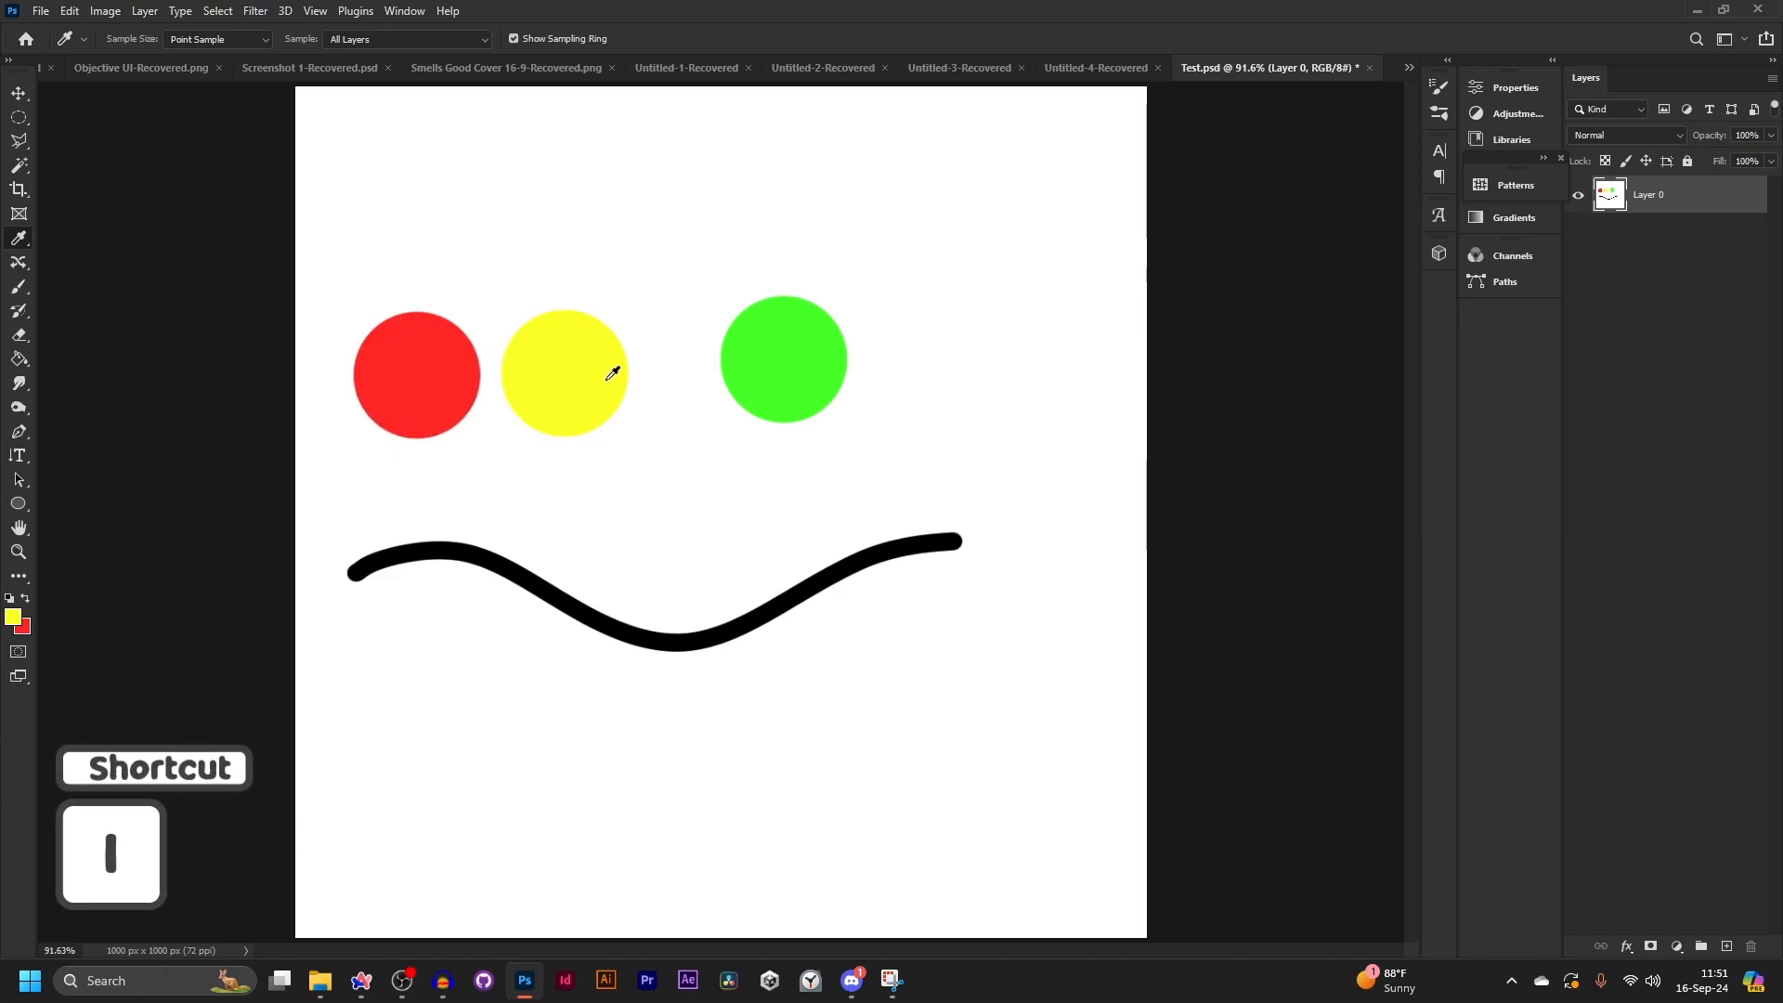
key(b)
mouse_move(338, 668)
mouse_down()
mouse_move(536, 771)
mouse_move(914, 743)
mouse_move(920, 703)
mouse_up()
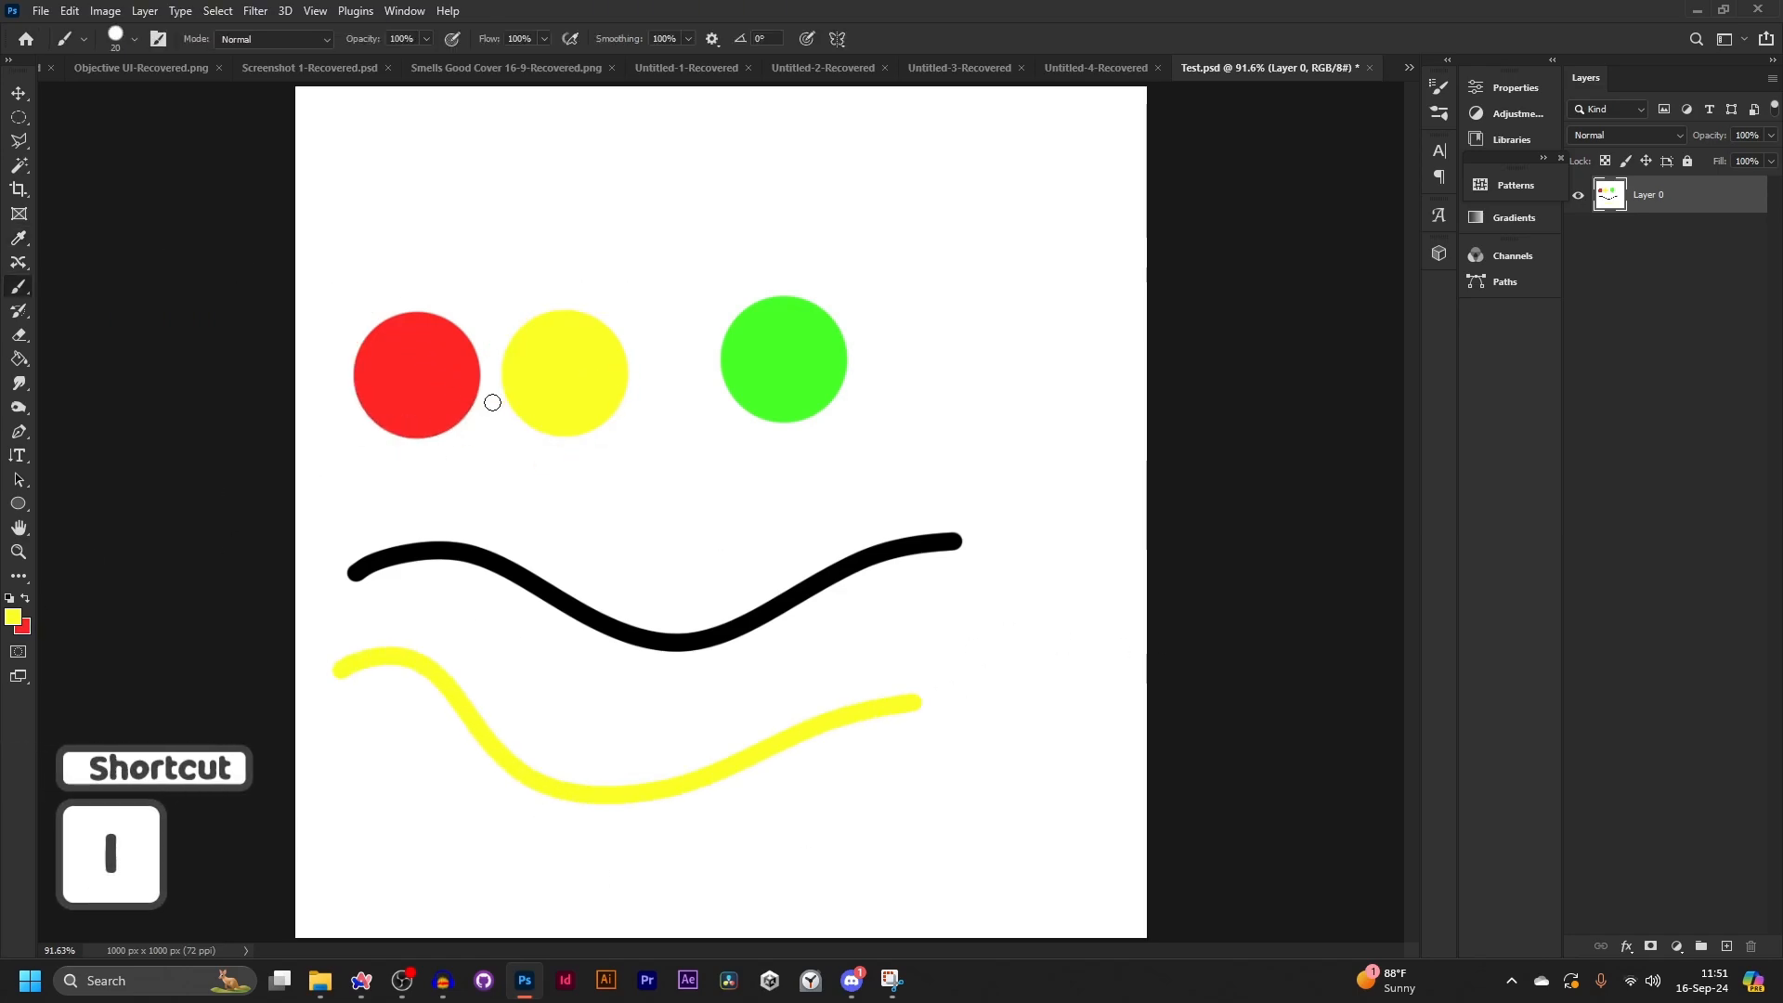
alt+click(788, 350)
mouse_move(362, 796)
mouse_down()
mouse_move(569, 915)
mouse_move(970, 817)
mouse_up()
- Sample the red circle's colour and paint a red wavy line between the circles and the black line
key(i)
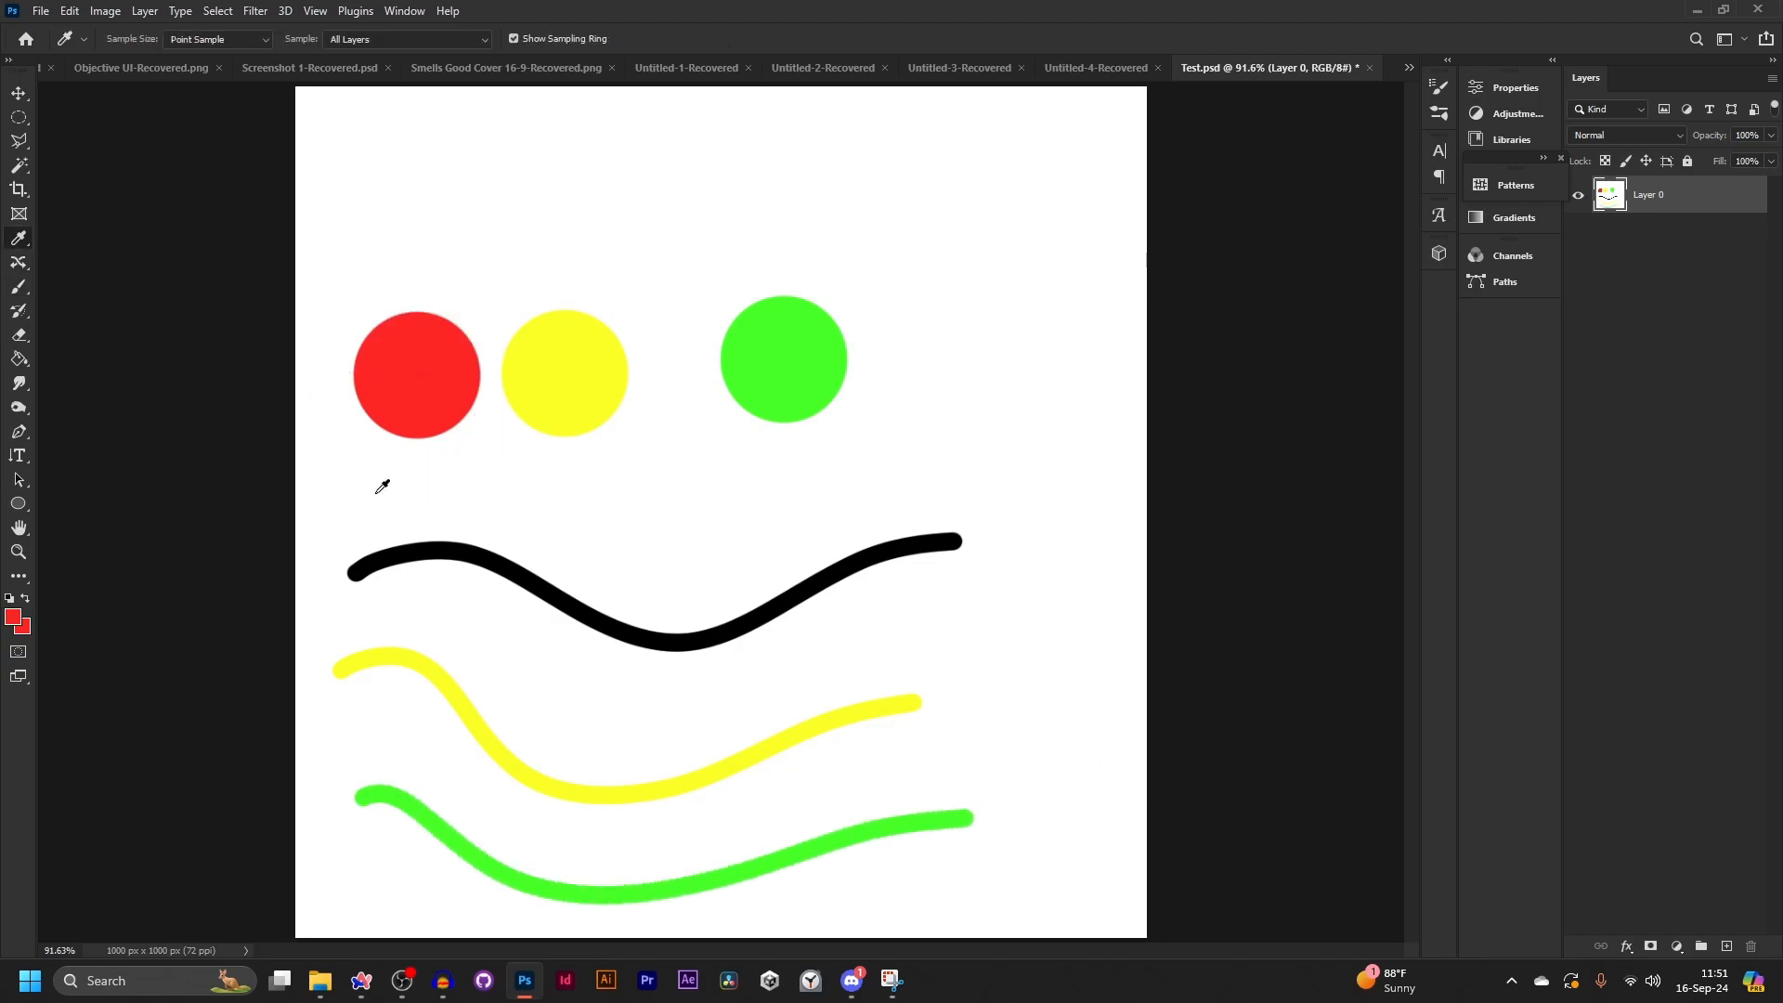
key(b)
drag(371, 490, 353, 500)
drag(987, 526, 1105, 455)
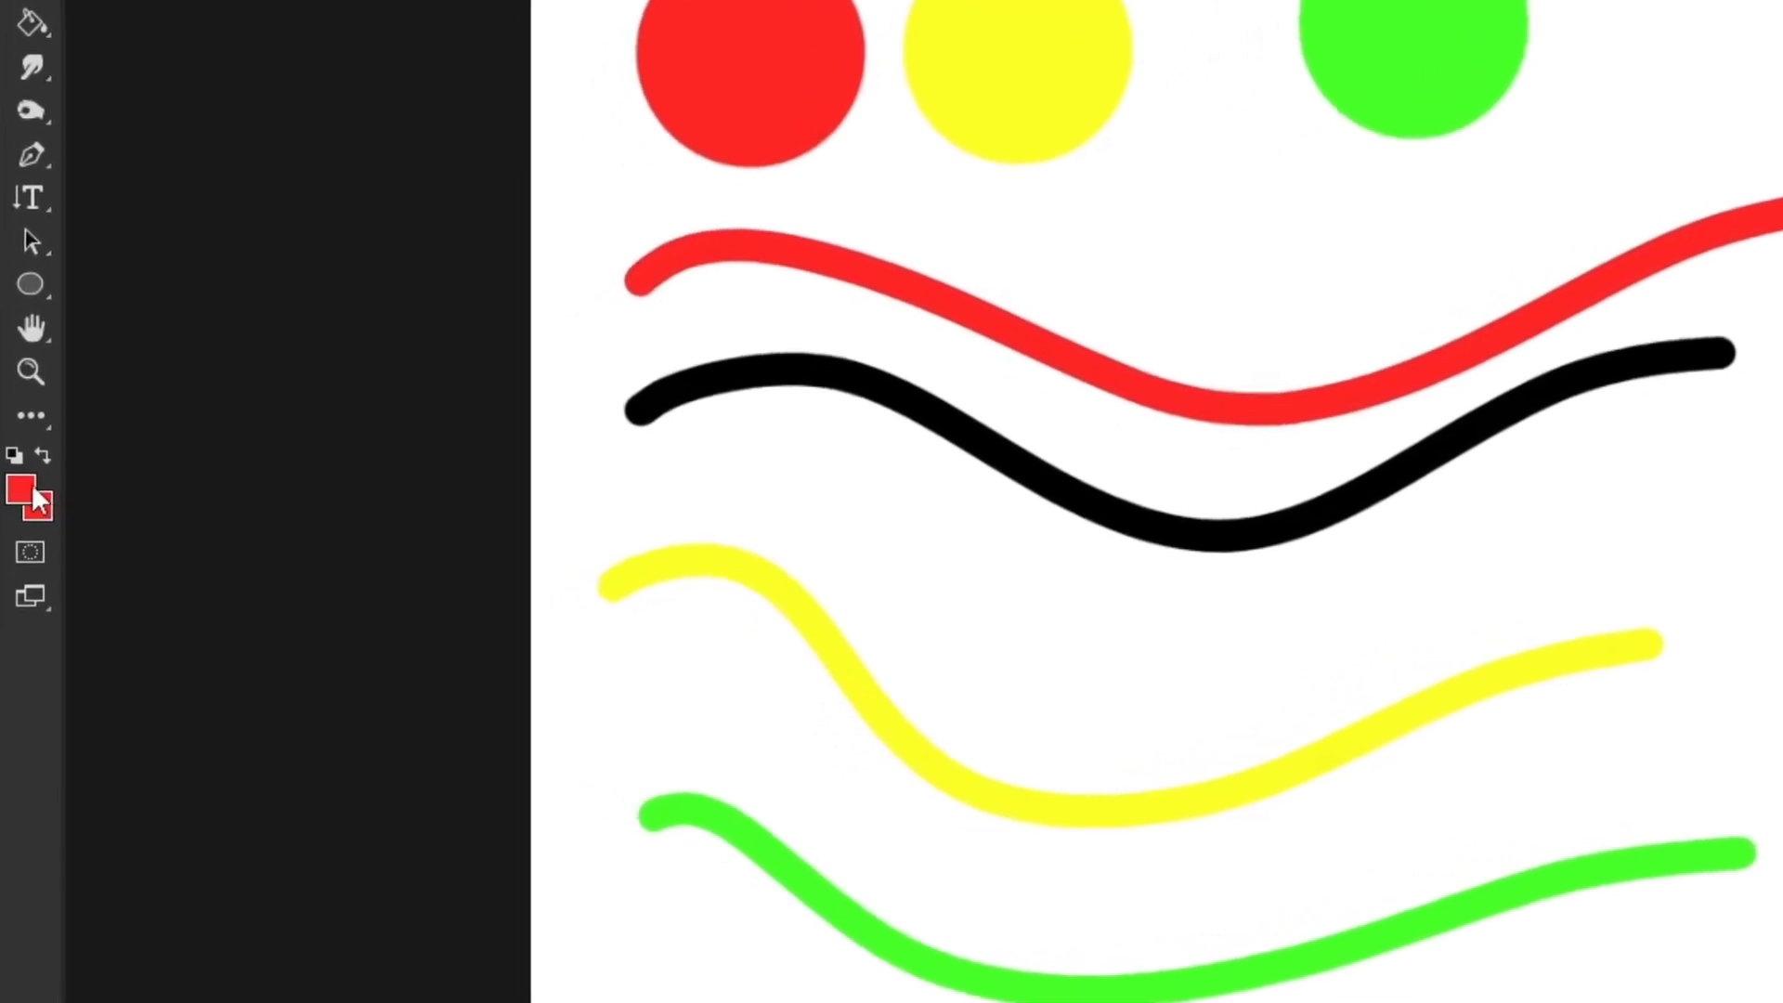
- Set the foreground colour to dark red #ab0b0b and paint a stroke with it
click(25, 531)
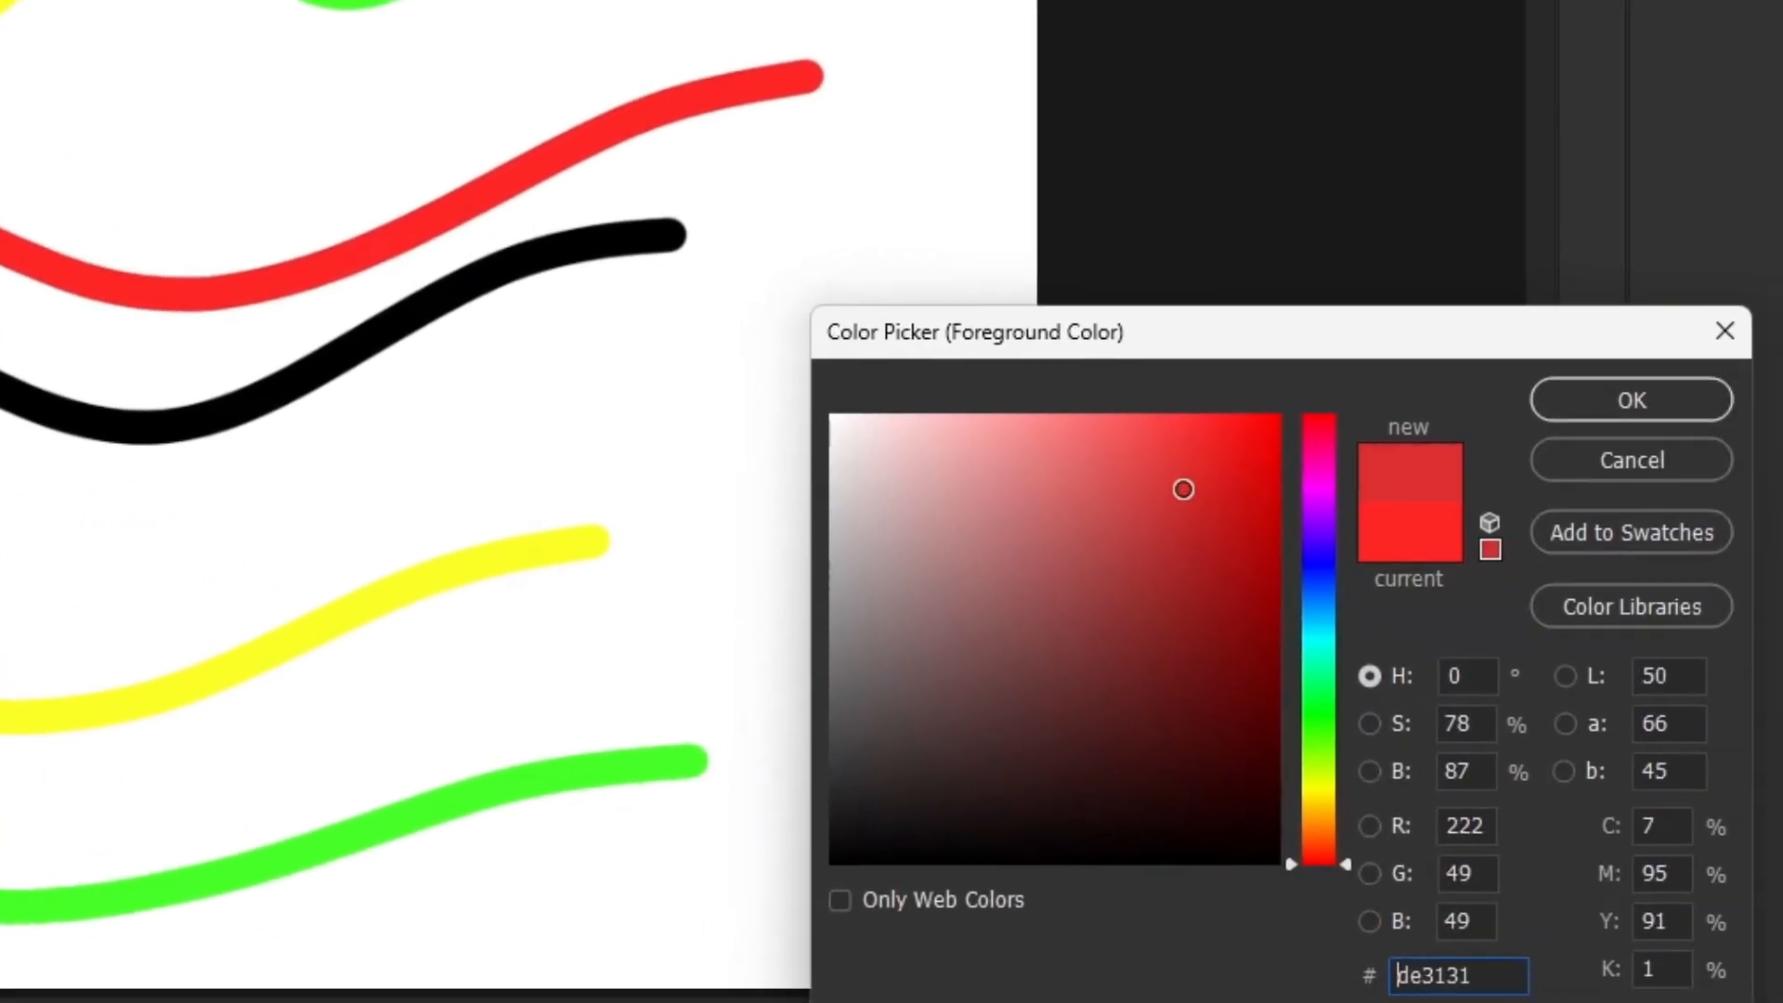
drag(1764, 576, 1780, 385)
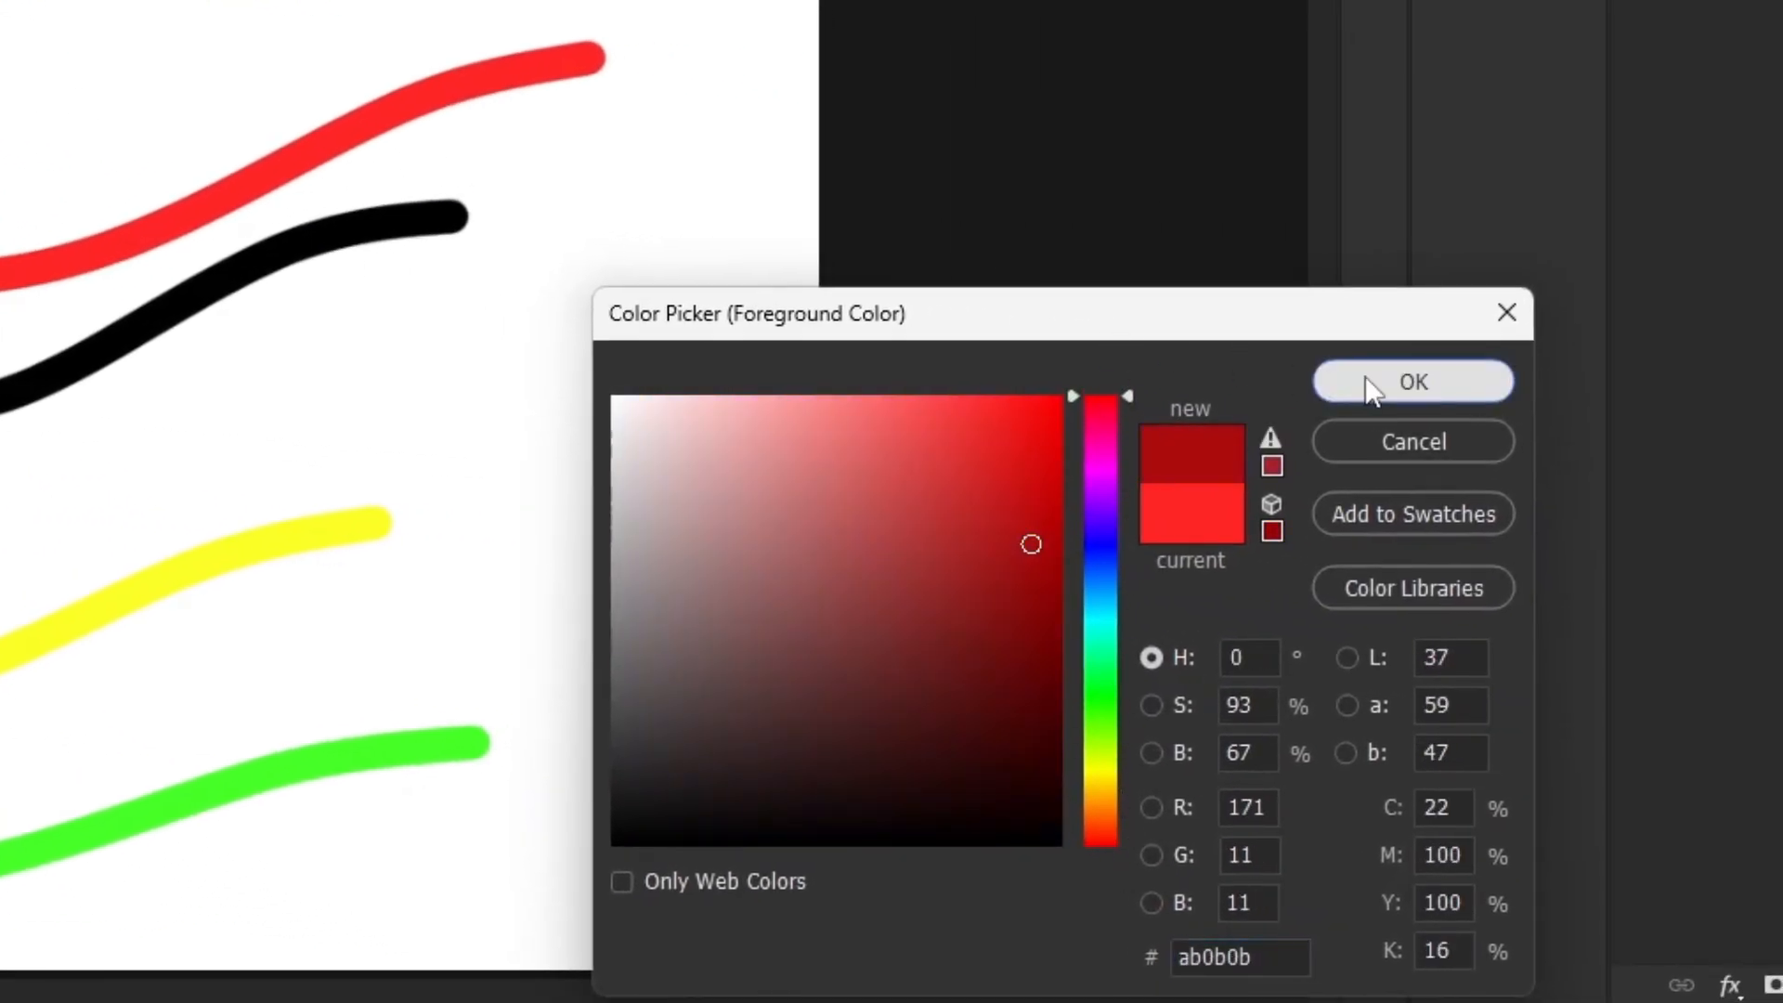
click(1370, 382)
mouse_move(665, 82)
mouse_down()
mouse_move(1062, 373)
mouse_move(779, 892)
mouse_move(977, 454)
mouse_up()
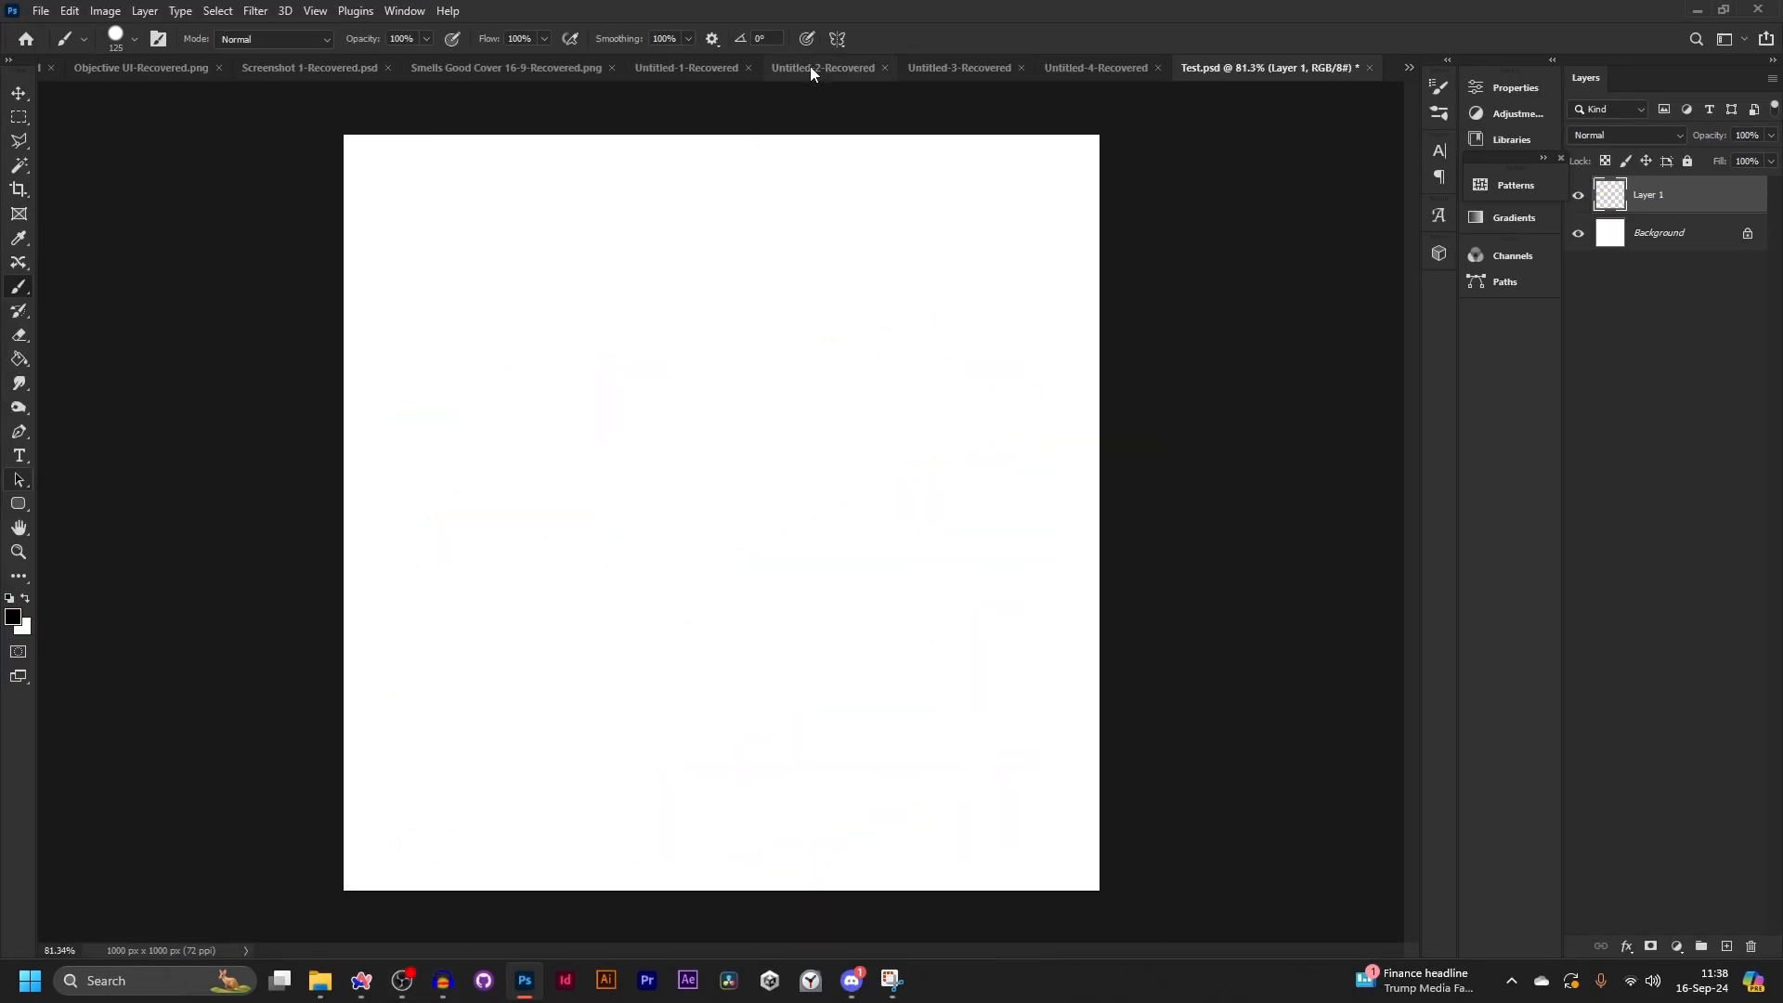
- Paint a thick black looping stroke on Layer 1 at brush size 125 and switch to the Eraser tool
mouse_move(510, 292)
mouse_down()
mouse_move(521, 649)
mouse_move(1022, 517)
mouse_move(295, 489)
mouse_move(1152, 358)
mouse_up()
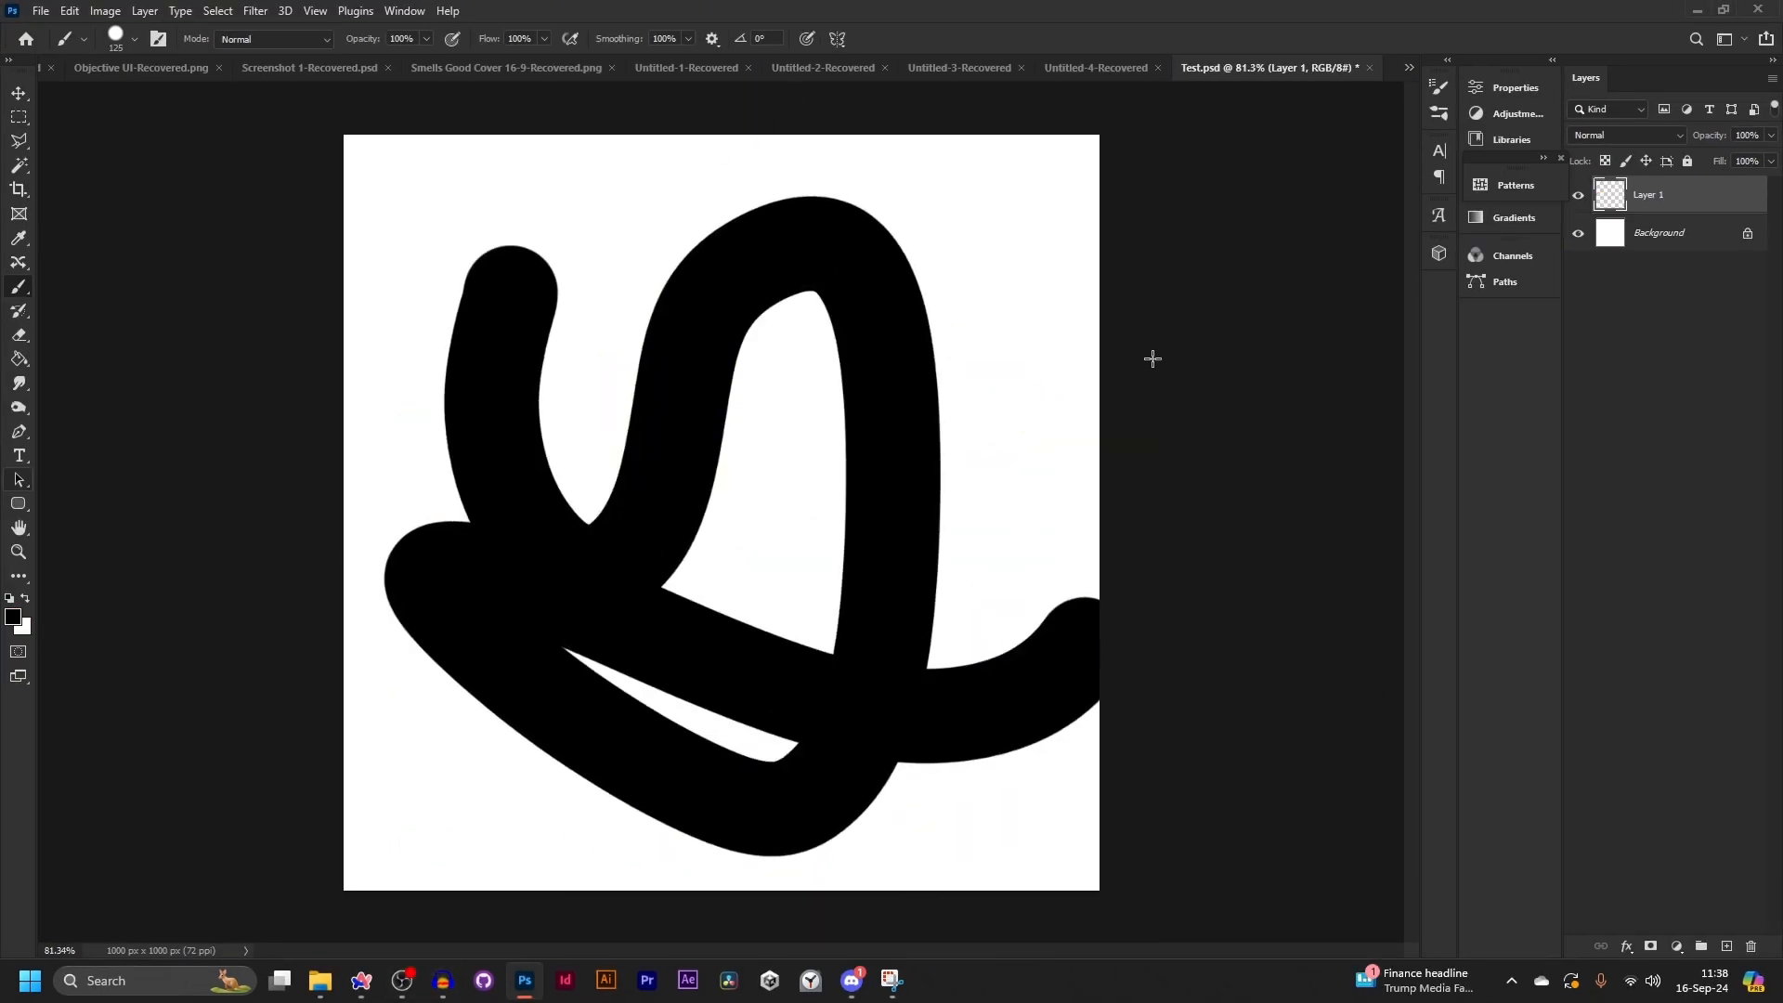
click(19, 336)
right_click(18, 336)
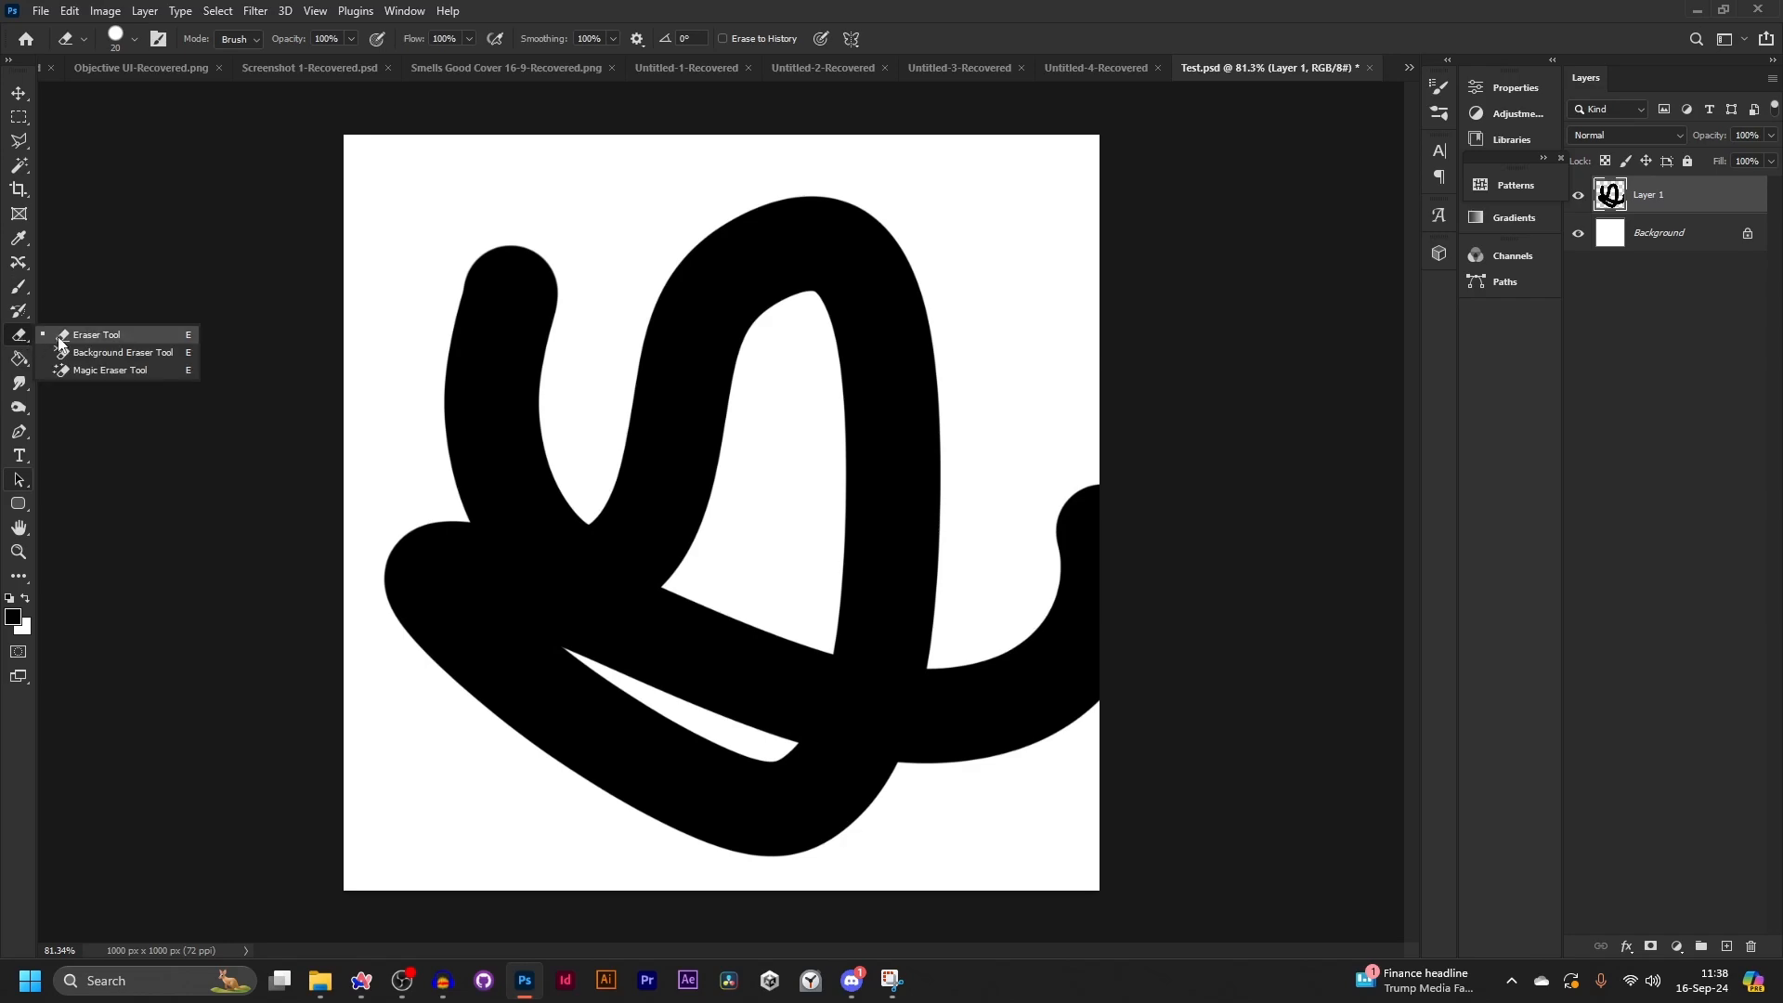
click(61, 335)
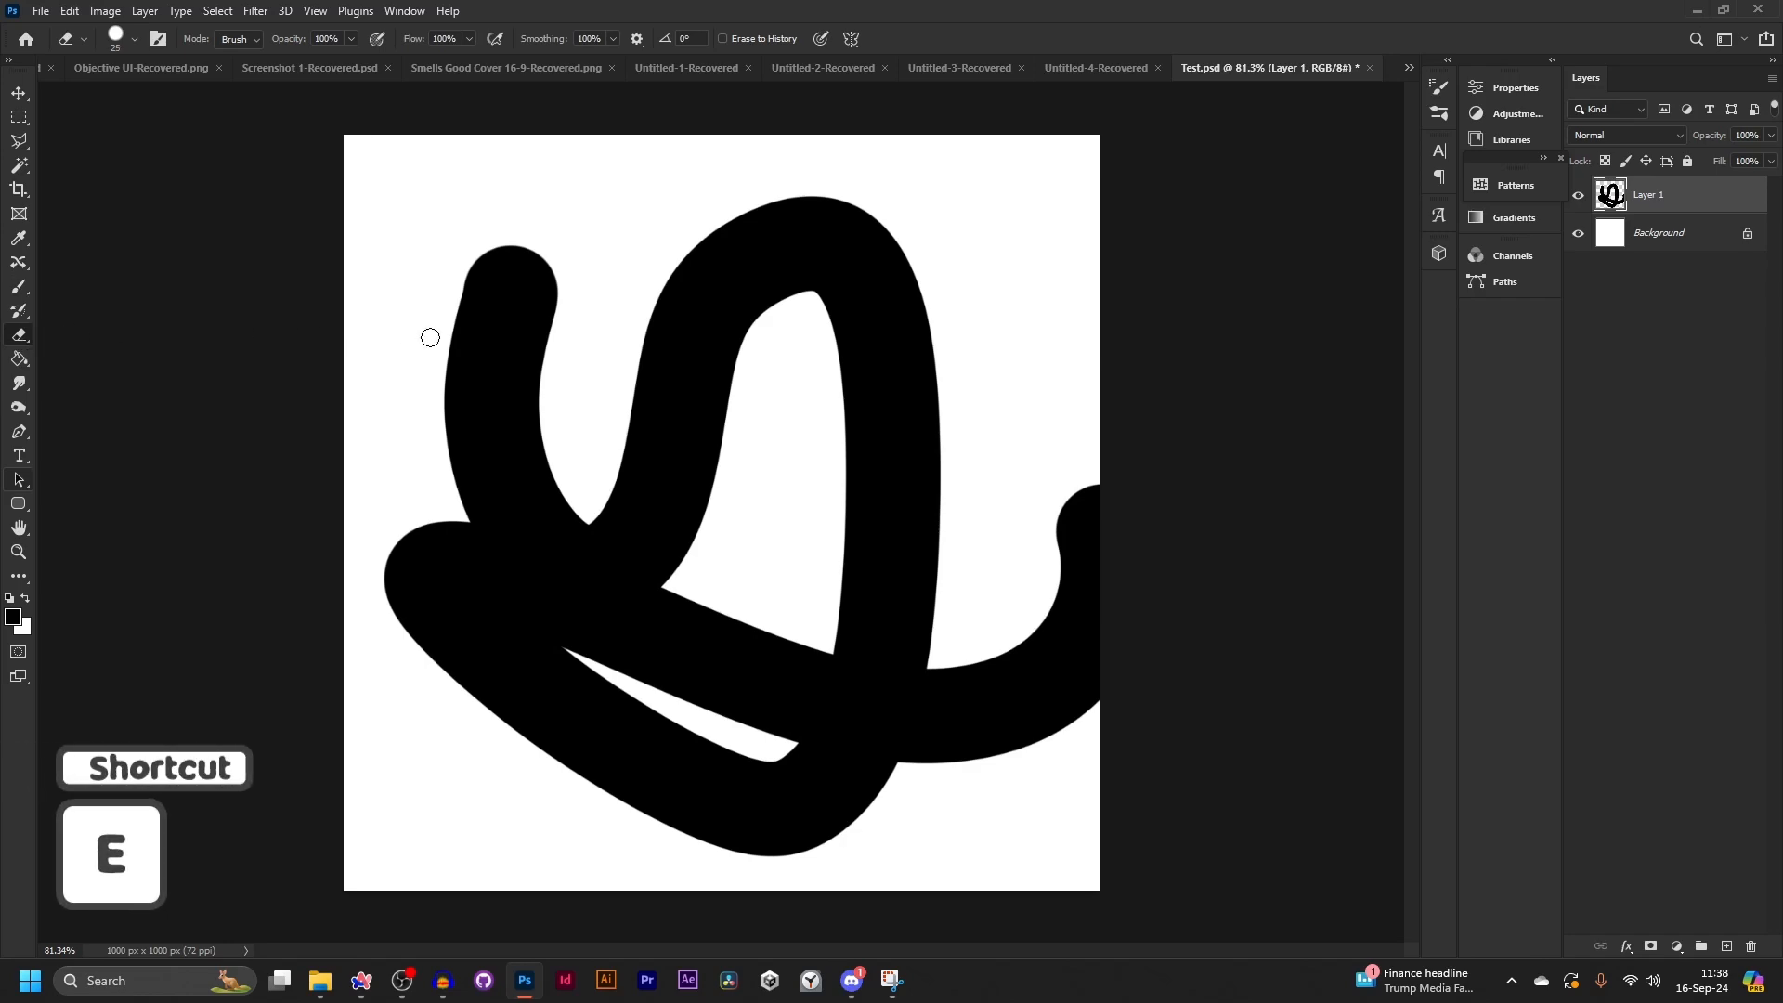
- Erase a winding path through the black loops, undo it, and repeat with a soft eraser tip on a short stroke
mouse_move(671, 375)
mouse_down()
mouse_move(605, 315)
mouse_move(548, 984)
mouse_move(828, 644)
mouse_up()
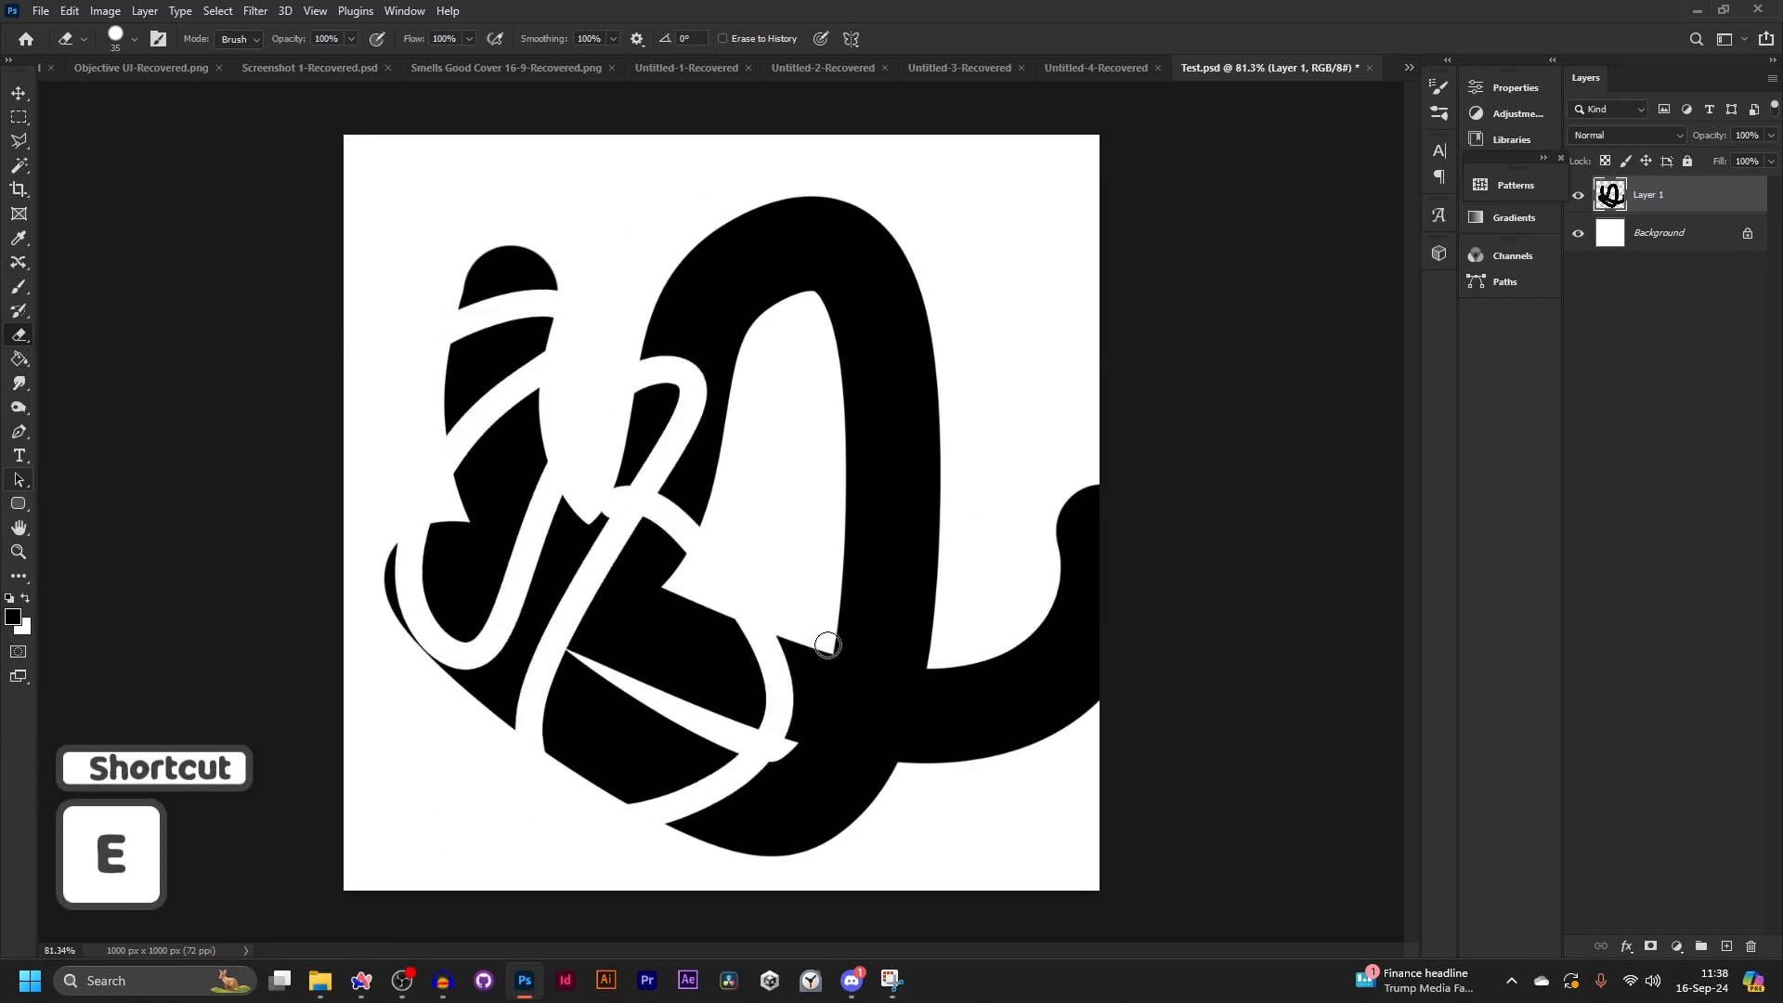
key(ctrl+z)
click(134, 39)
click(128, 213)
drag(390, 424, 580, 267)
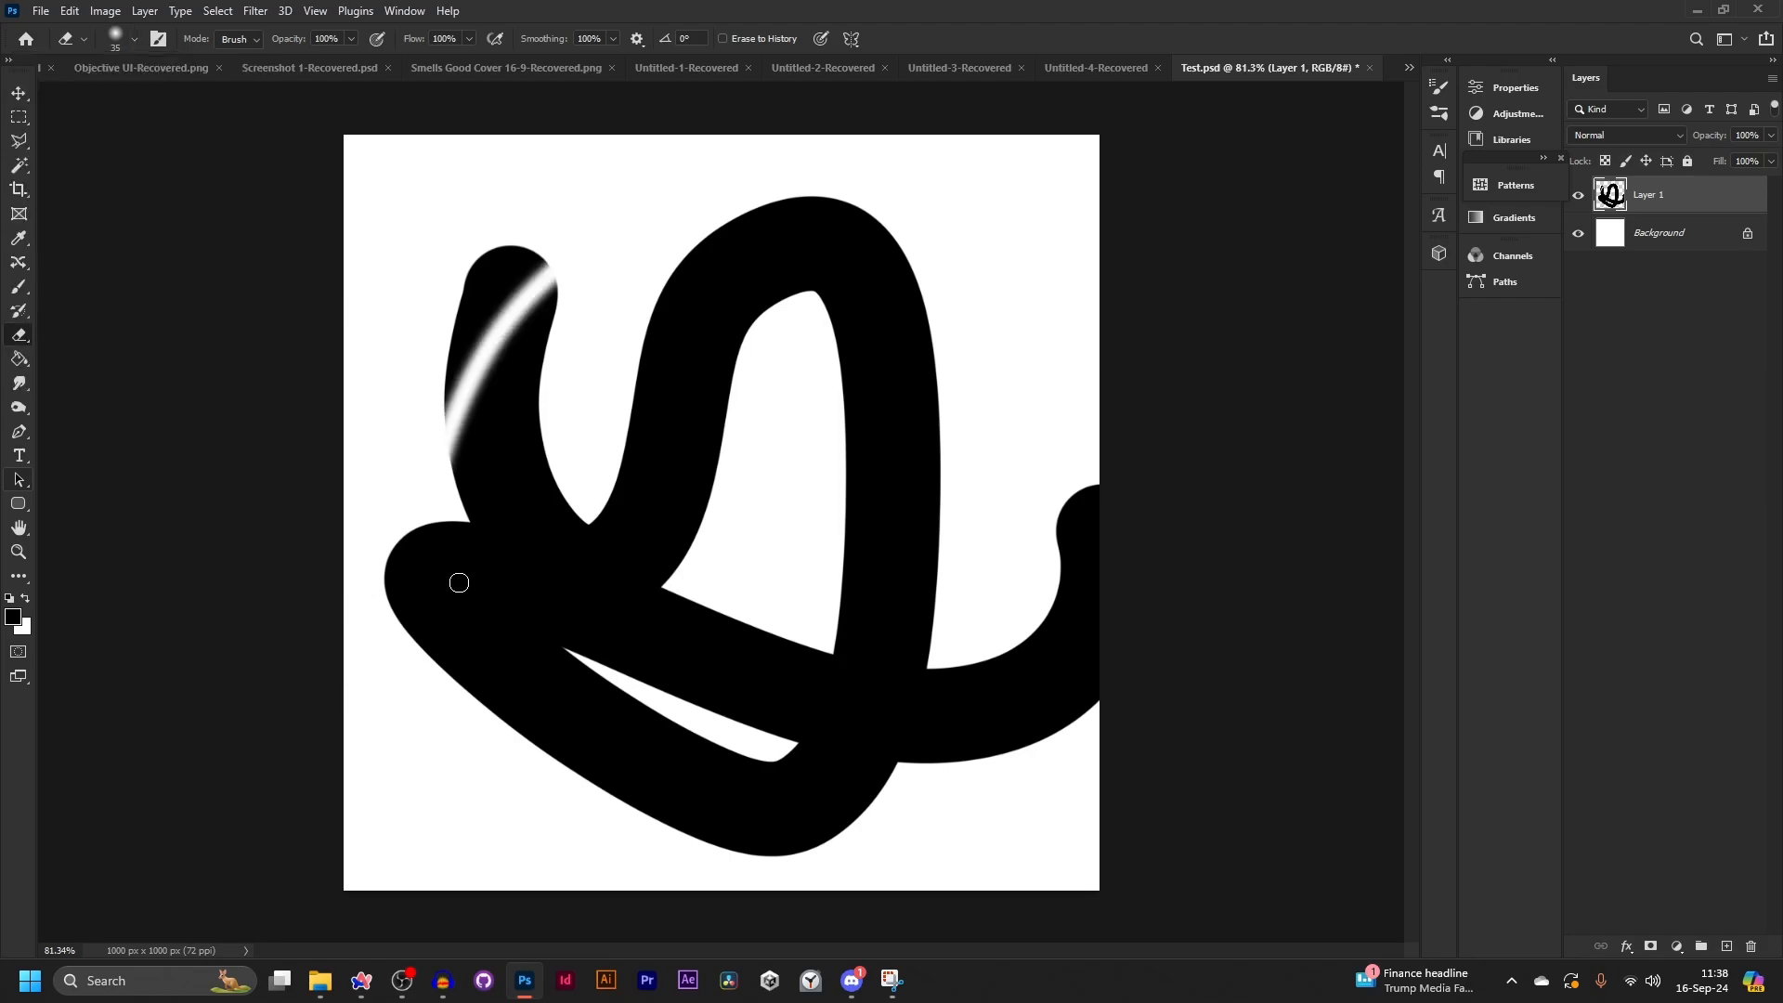
key(ctrl+z)
- Enlarge the soft eraser to size 175, erase a test stroke across the black loops, and undo it
key(bracketright)
key(bracketright)
key(bracketright)
key(bracketright)
mouse_move(507, 316)
mouse_down()
mouse_move(493, 380)
mouse_move(632, 60)
mouse_move(219, 729)
mouse_up()
key(ctrl+z)
- Lower the eraser's opacity, erase a test stroke through the black loops, and undo it
click(350, 39)
mouse_move(352, 60)
mouse_down()
mouse_move(464, 72)
mouse_move(485, 238)
mouse_move(304, 57)
mouse_up()
drag(516, 251, 748, 865)
key(ctrl+z)
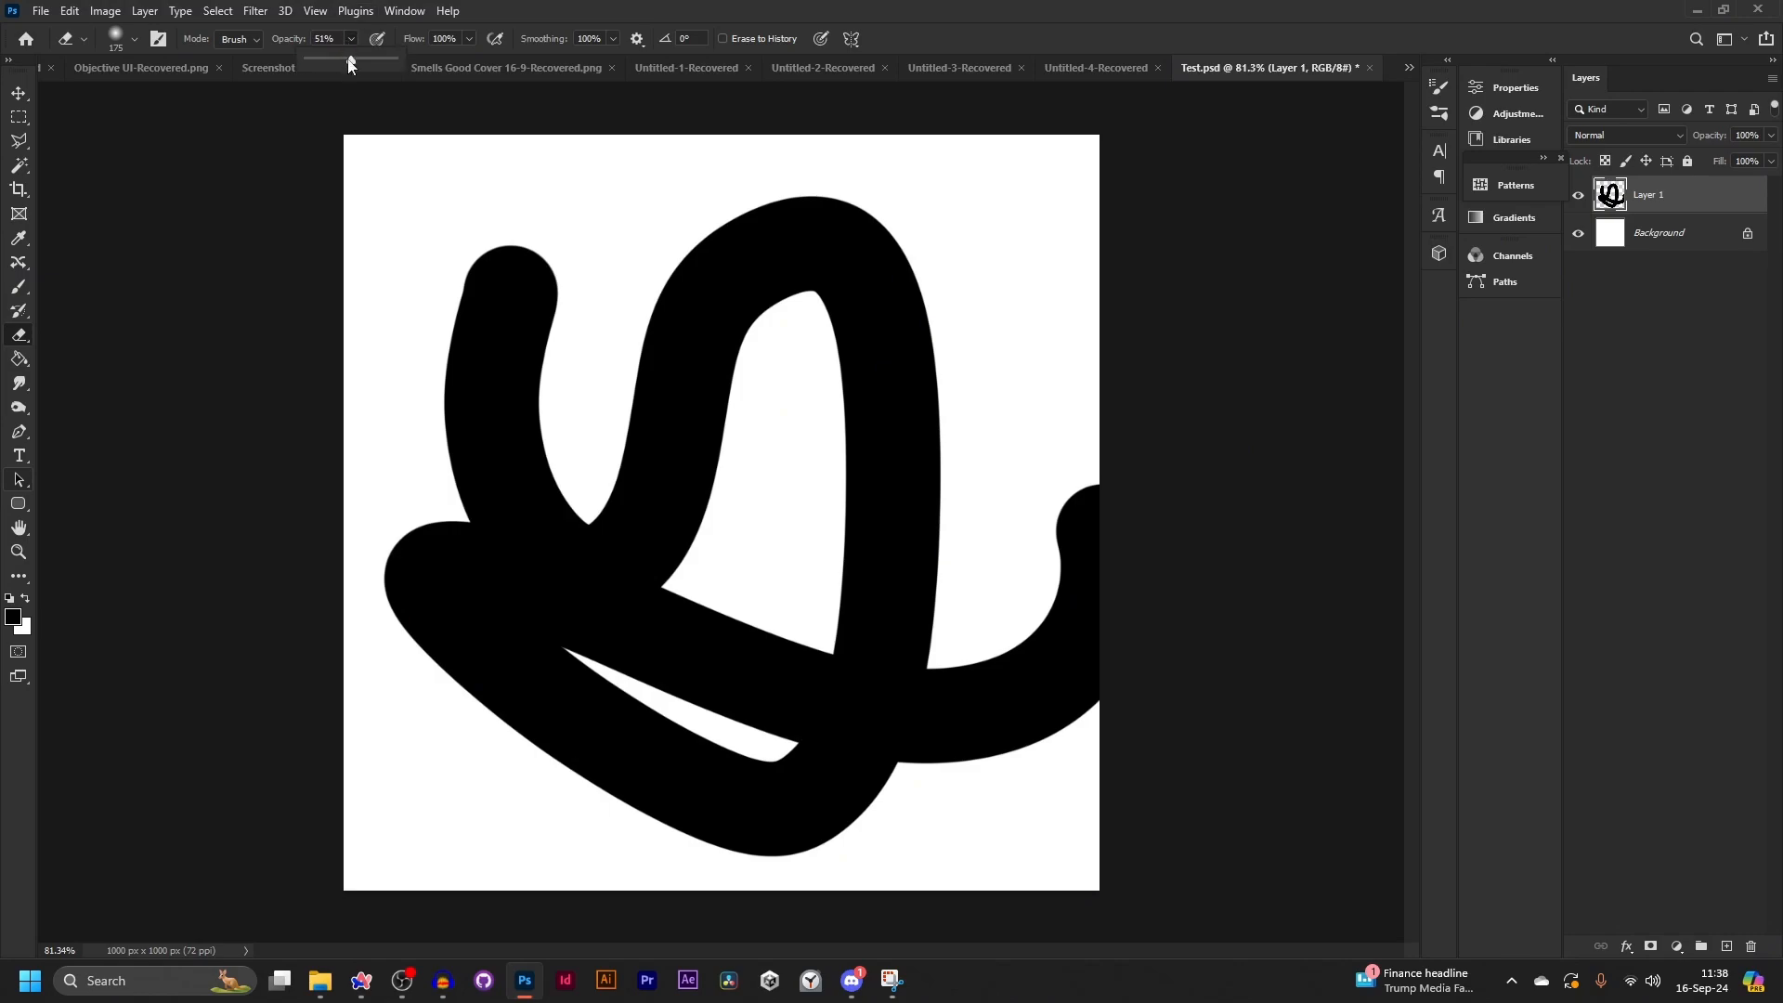
- Set the eraser's smoothing to 7%, erase another test stroke on the black loops, and undo it
click(613, 39)
drag(601, 63, 526, 63)
mouse_move(682, 431)
mouse_down()
mouse_move(891, 378)
mouse_move(493, 541)
mouse_move(597, 827)
mouse_move(777, 287)
mouse_move(405, 708)
mouse_move(393, 573)
mouse_up()
key(ctrl+z)
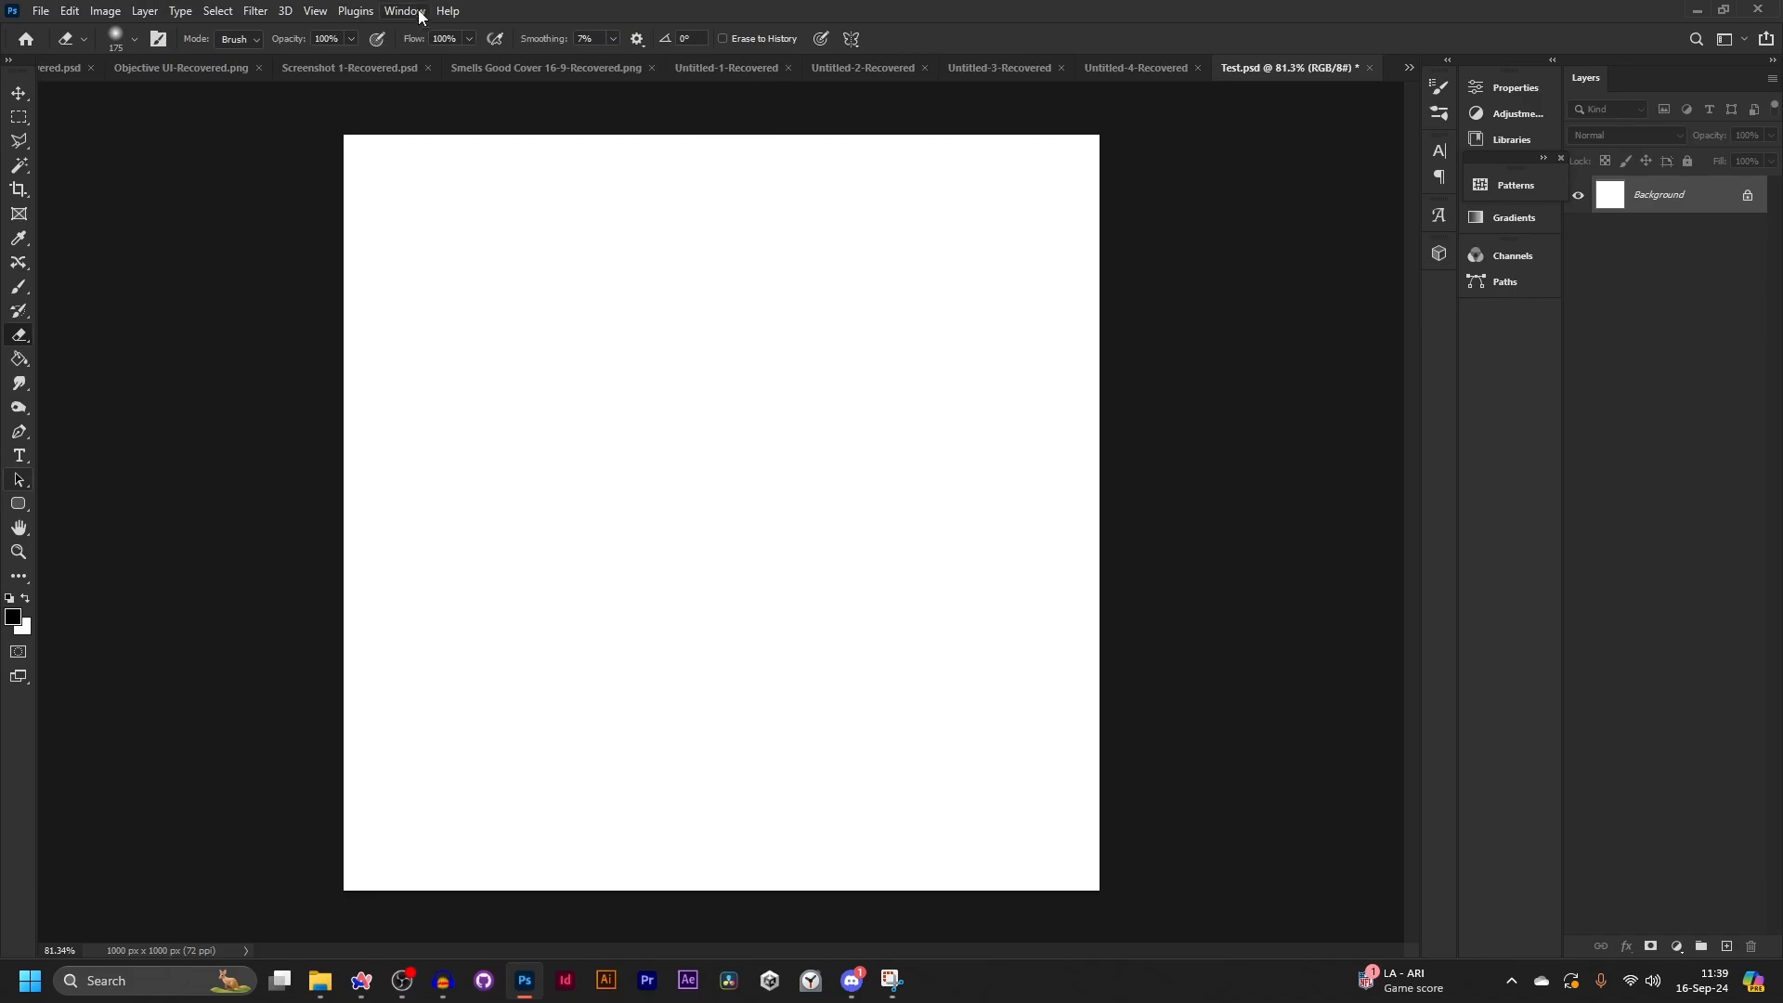
- Show the Layers panel and add a new layer above Layer 0
click(420, 17)
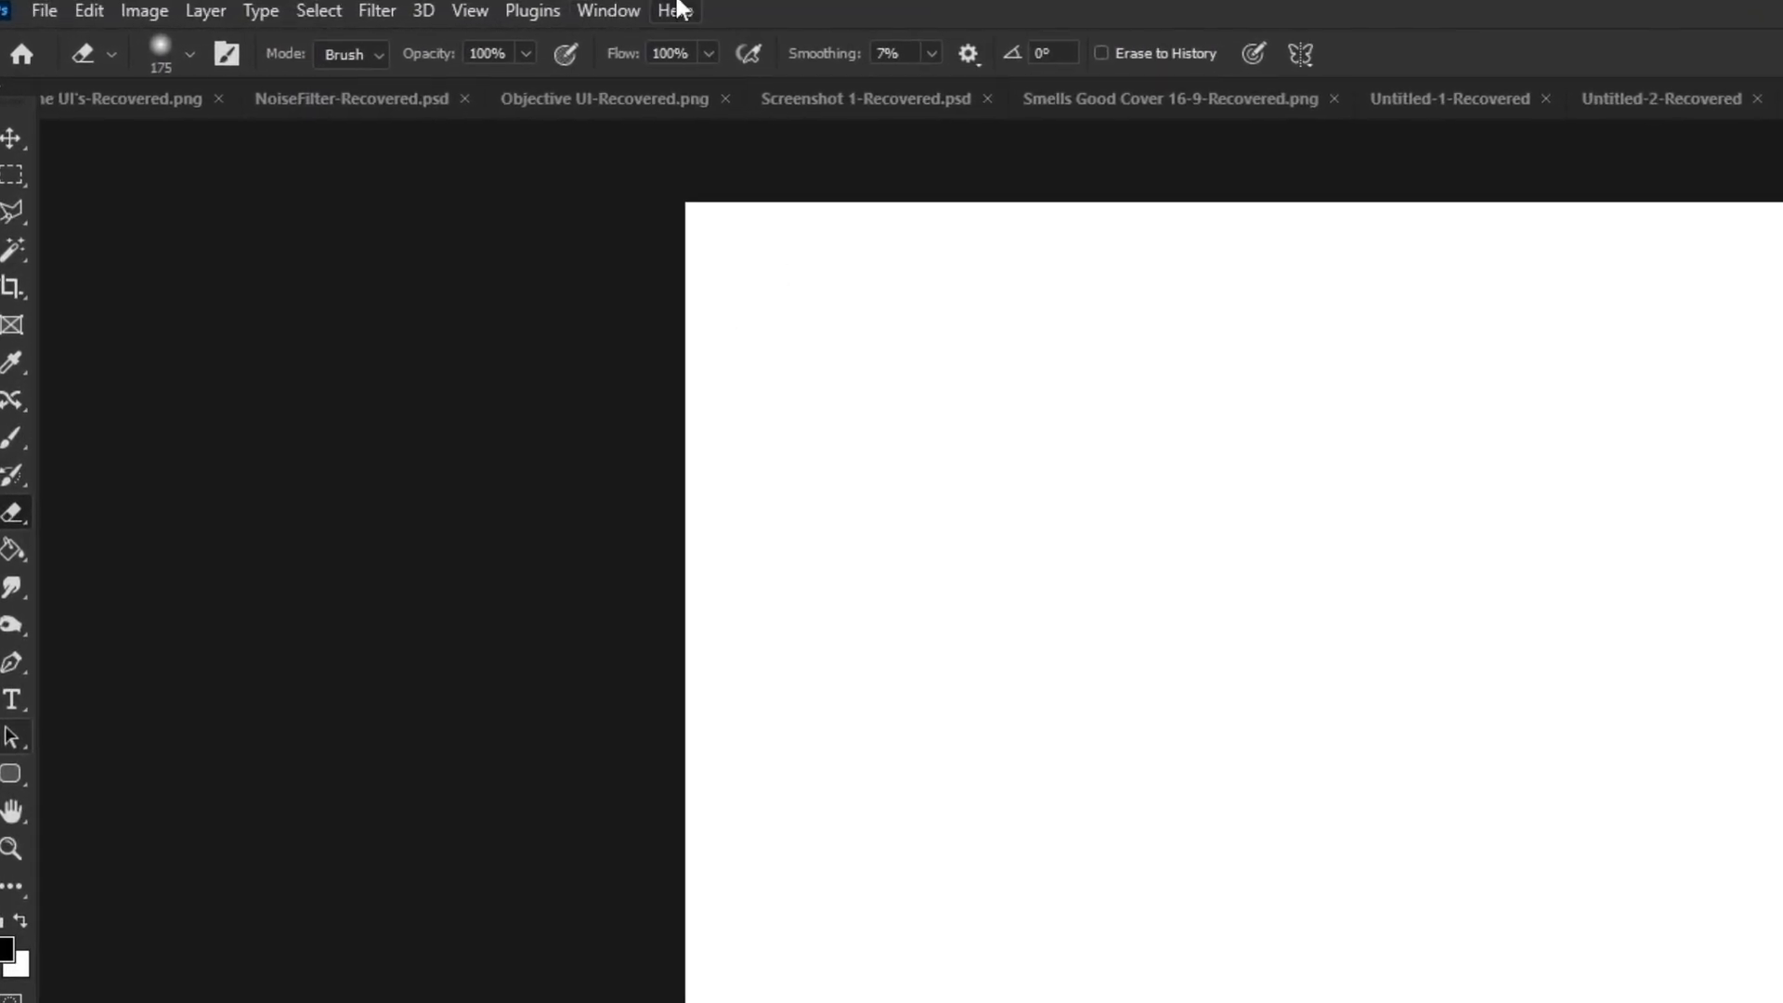
click(581, 10)
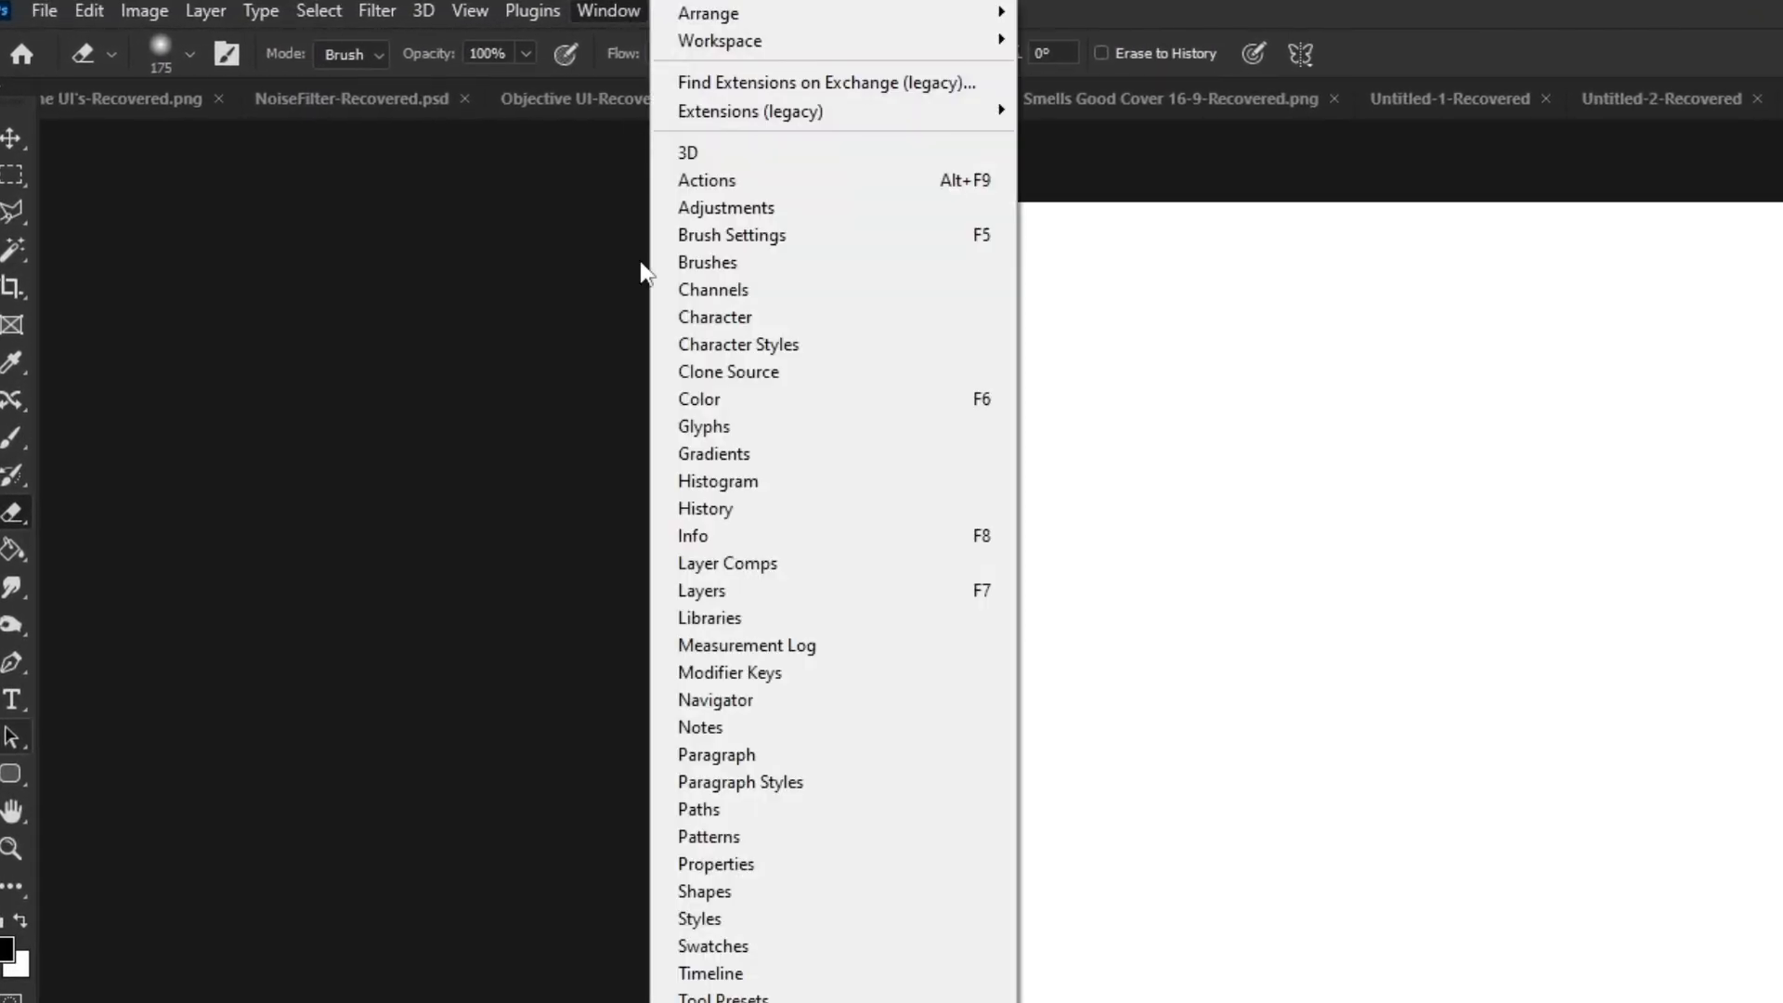
click(710, 595)
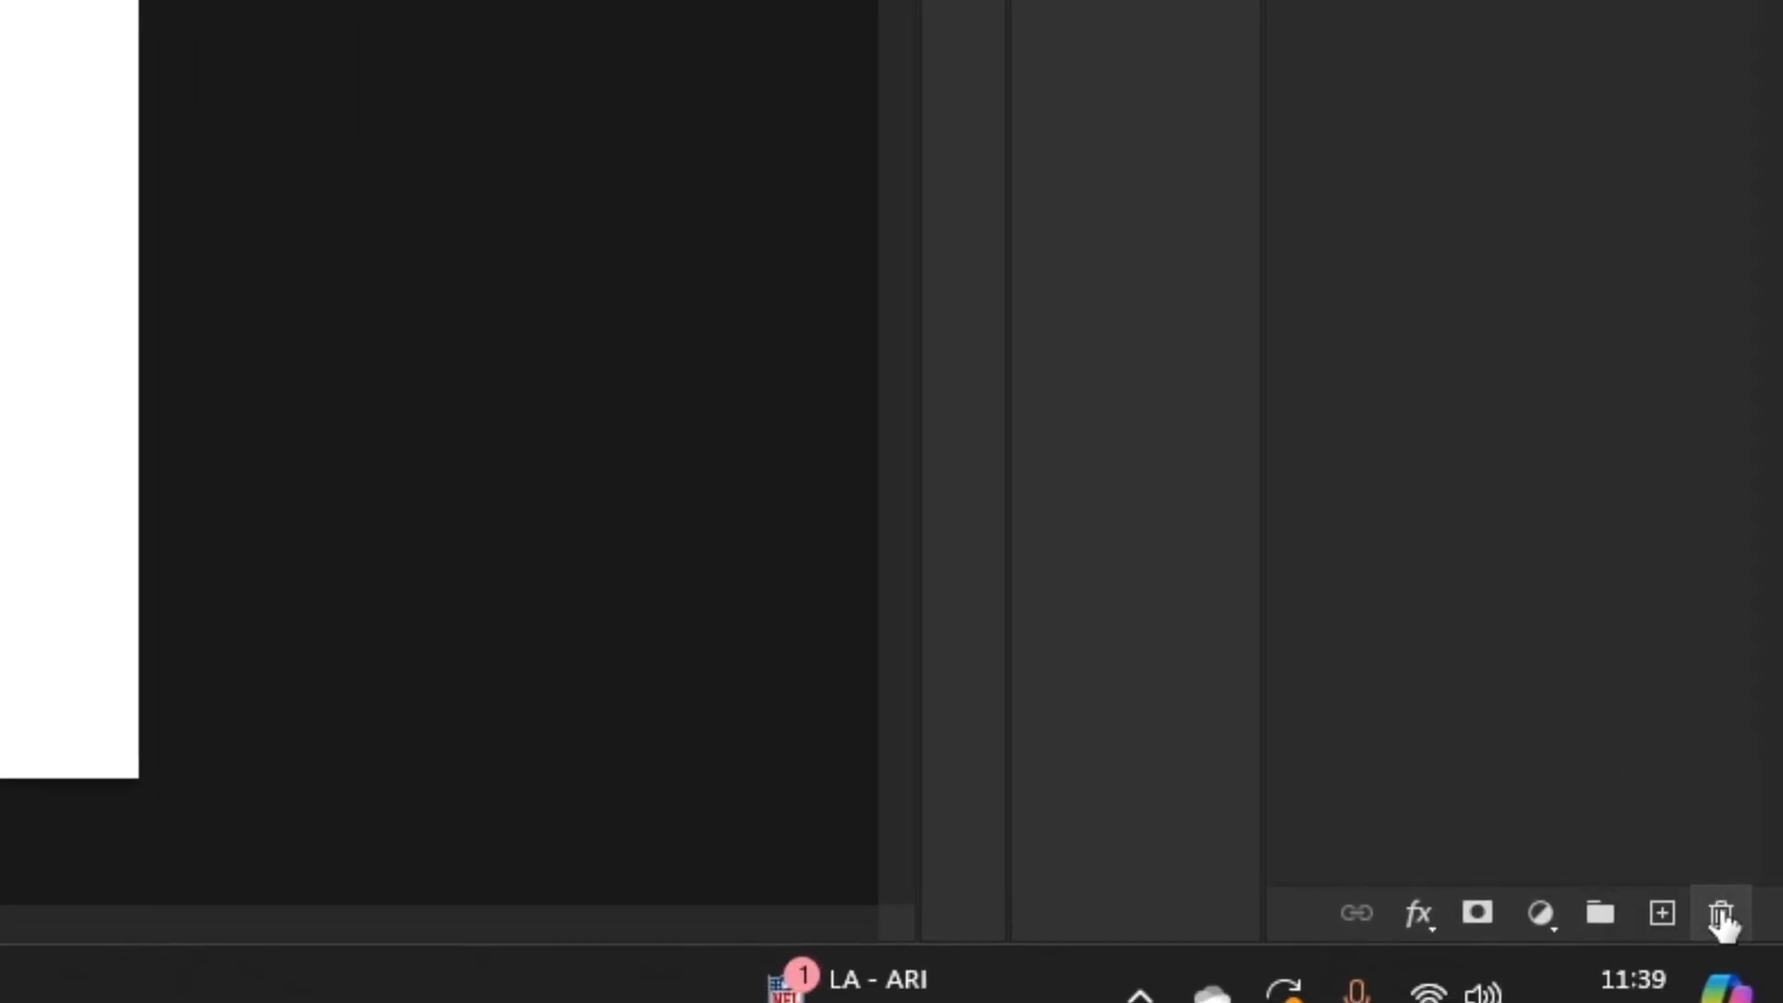
click(1720, 914)
click(234, 6)
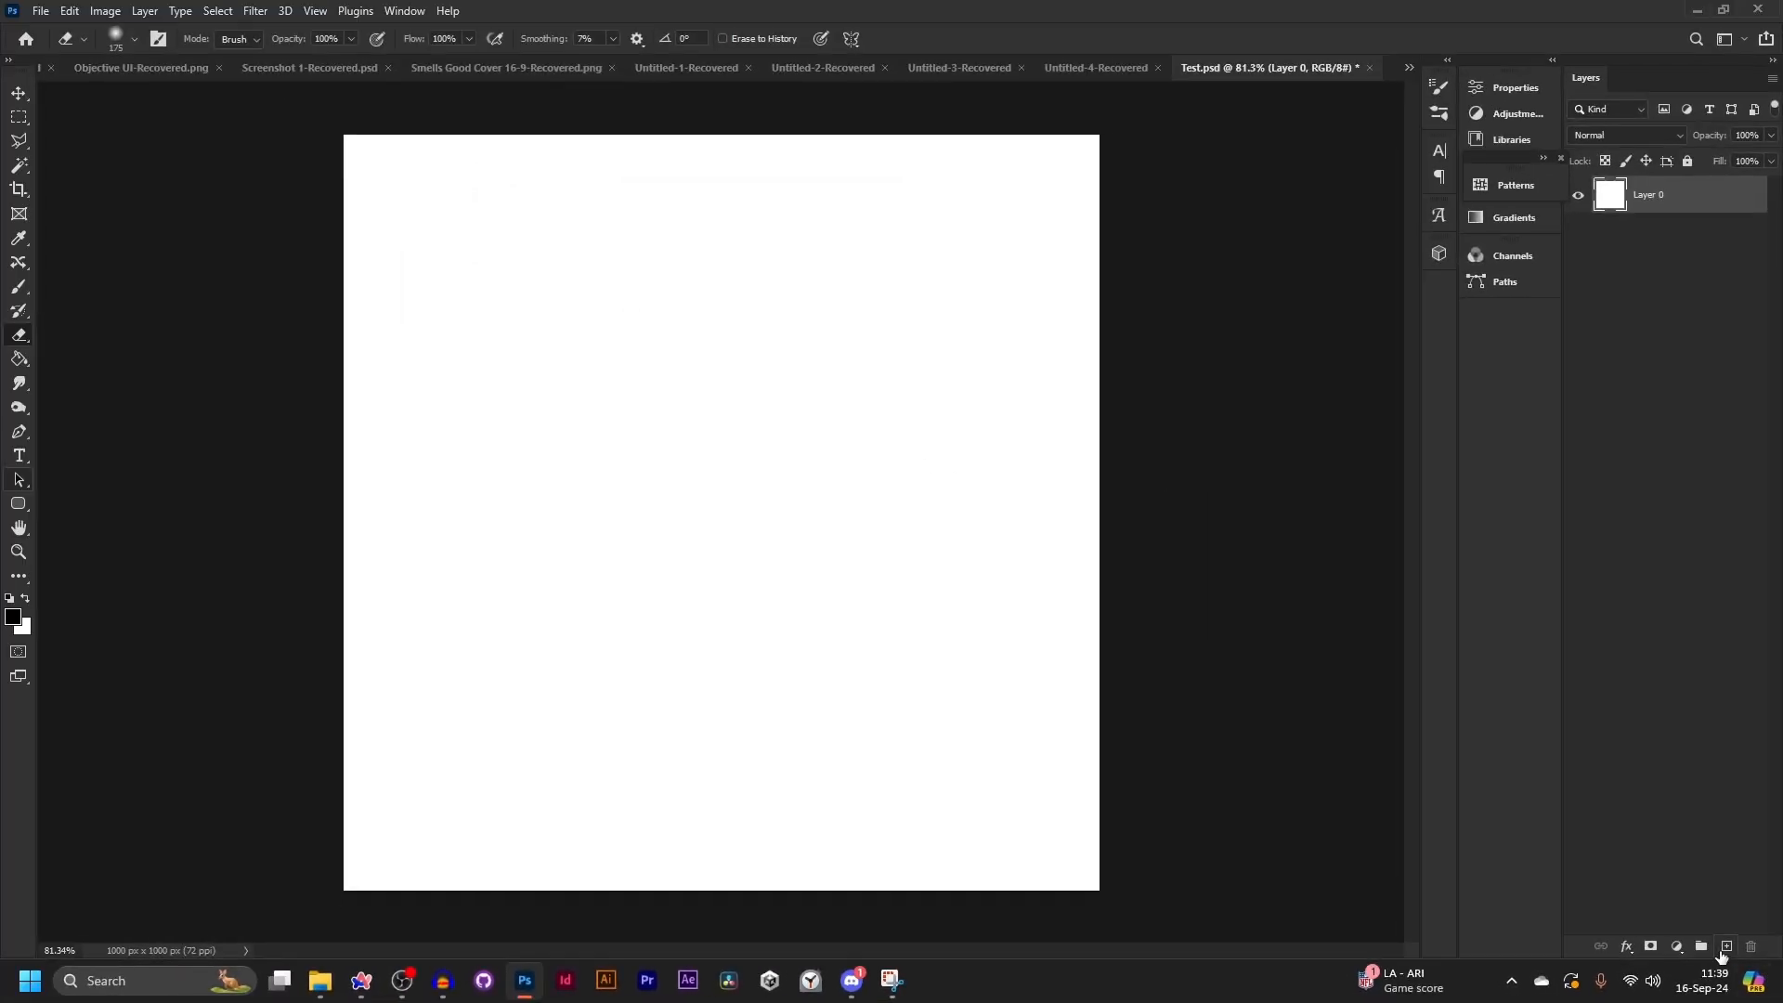
click(1726, 948)
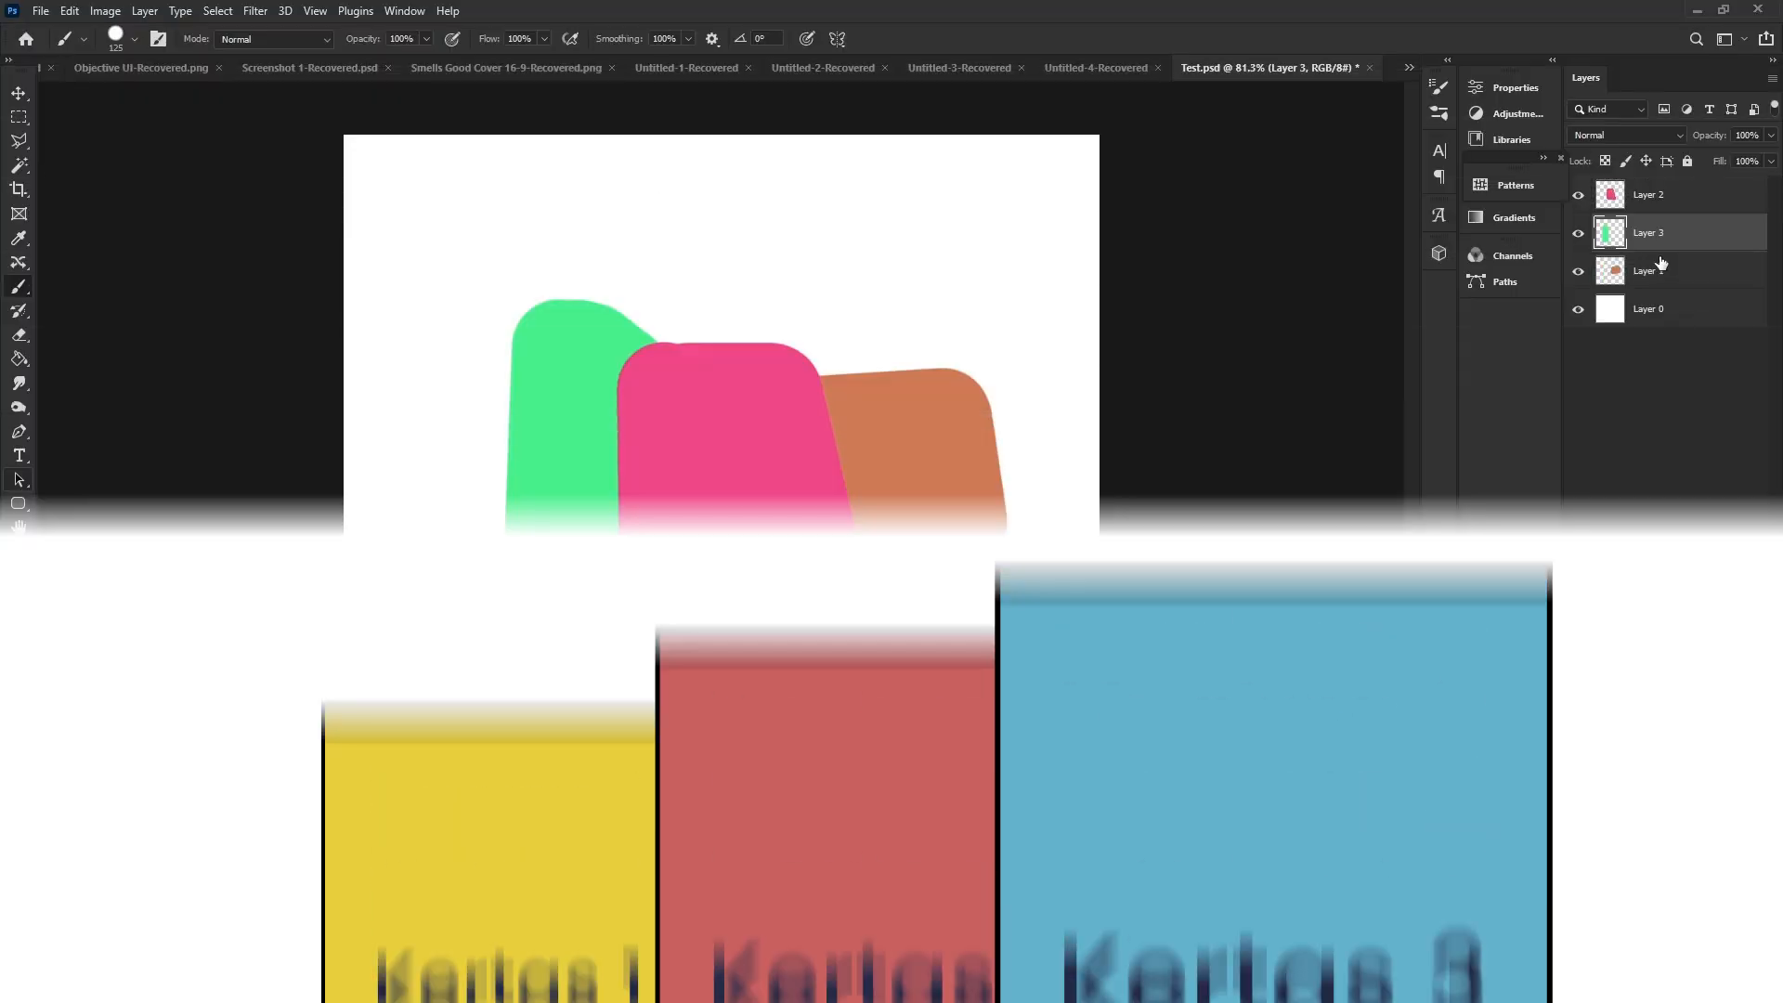
- Reorder the green Layer 3 below the brown shape's layer and back to the top of the stack, at 85% opacity
drag(1659, 242, 1664, 303)
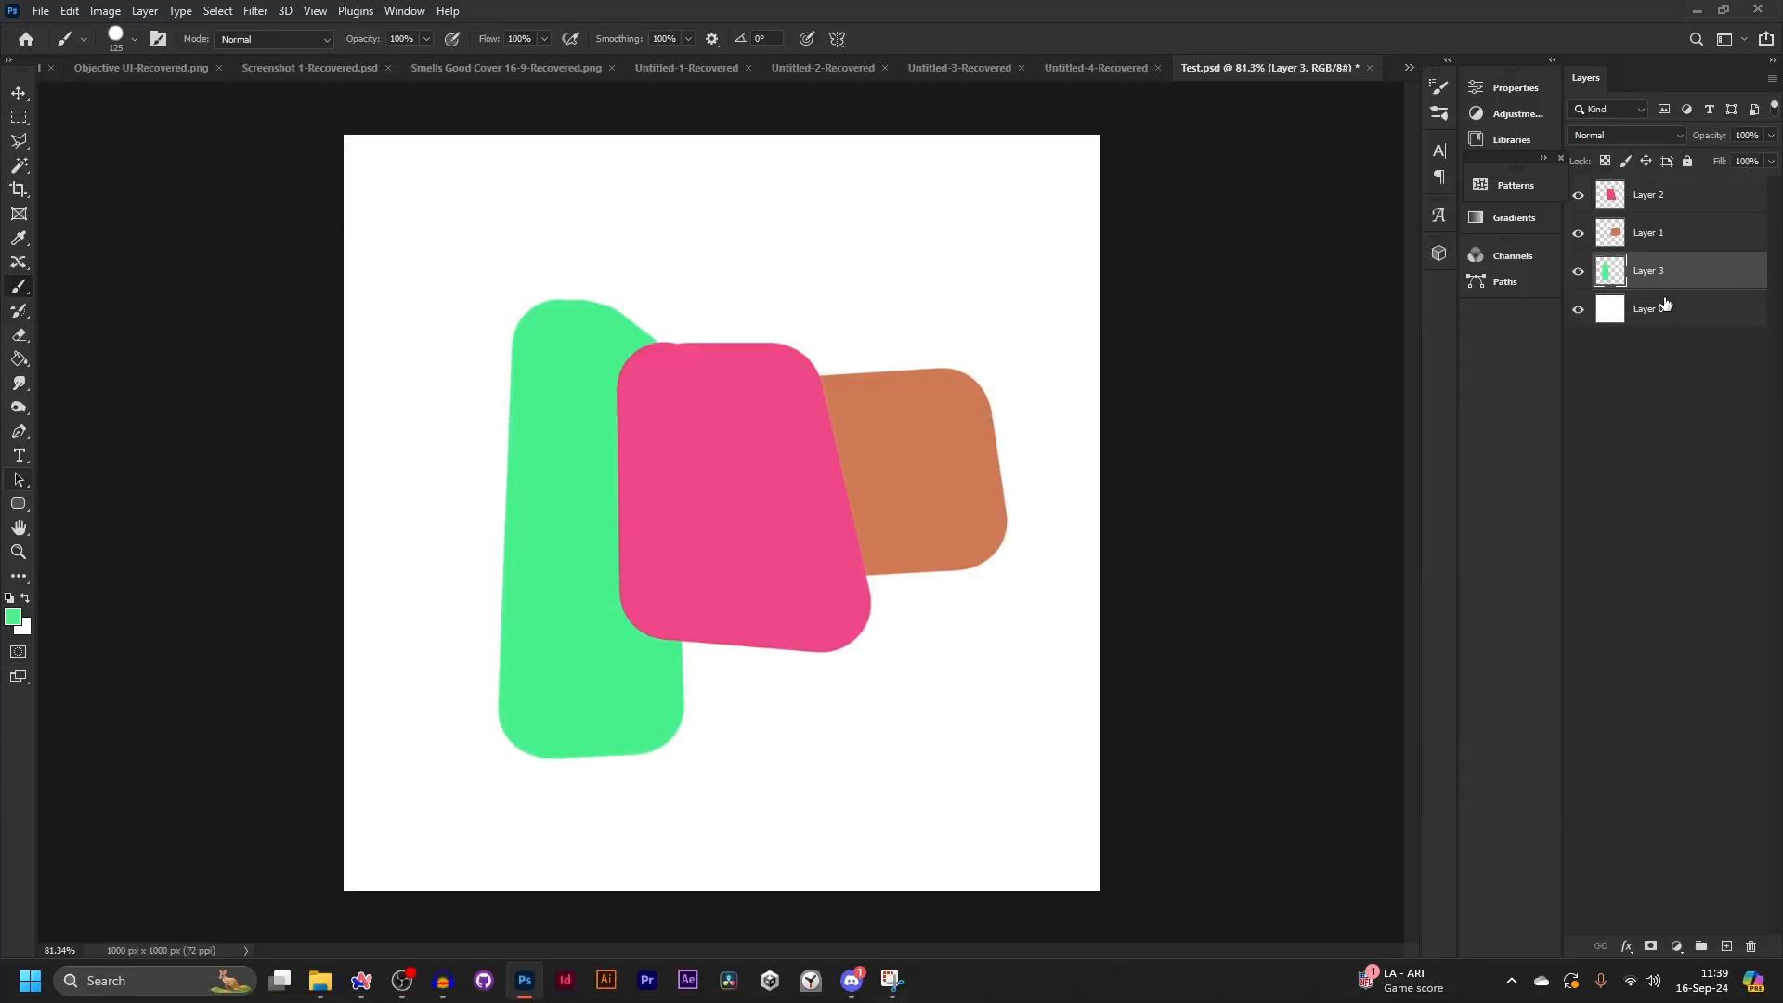
mouse_move(1646, 230)
mouse_down()
mouse_move(1649, 190)
mouse_move(1650, 247)
mouse_up()
drag(1653, 269, 1755, 192)
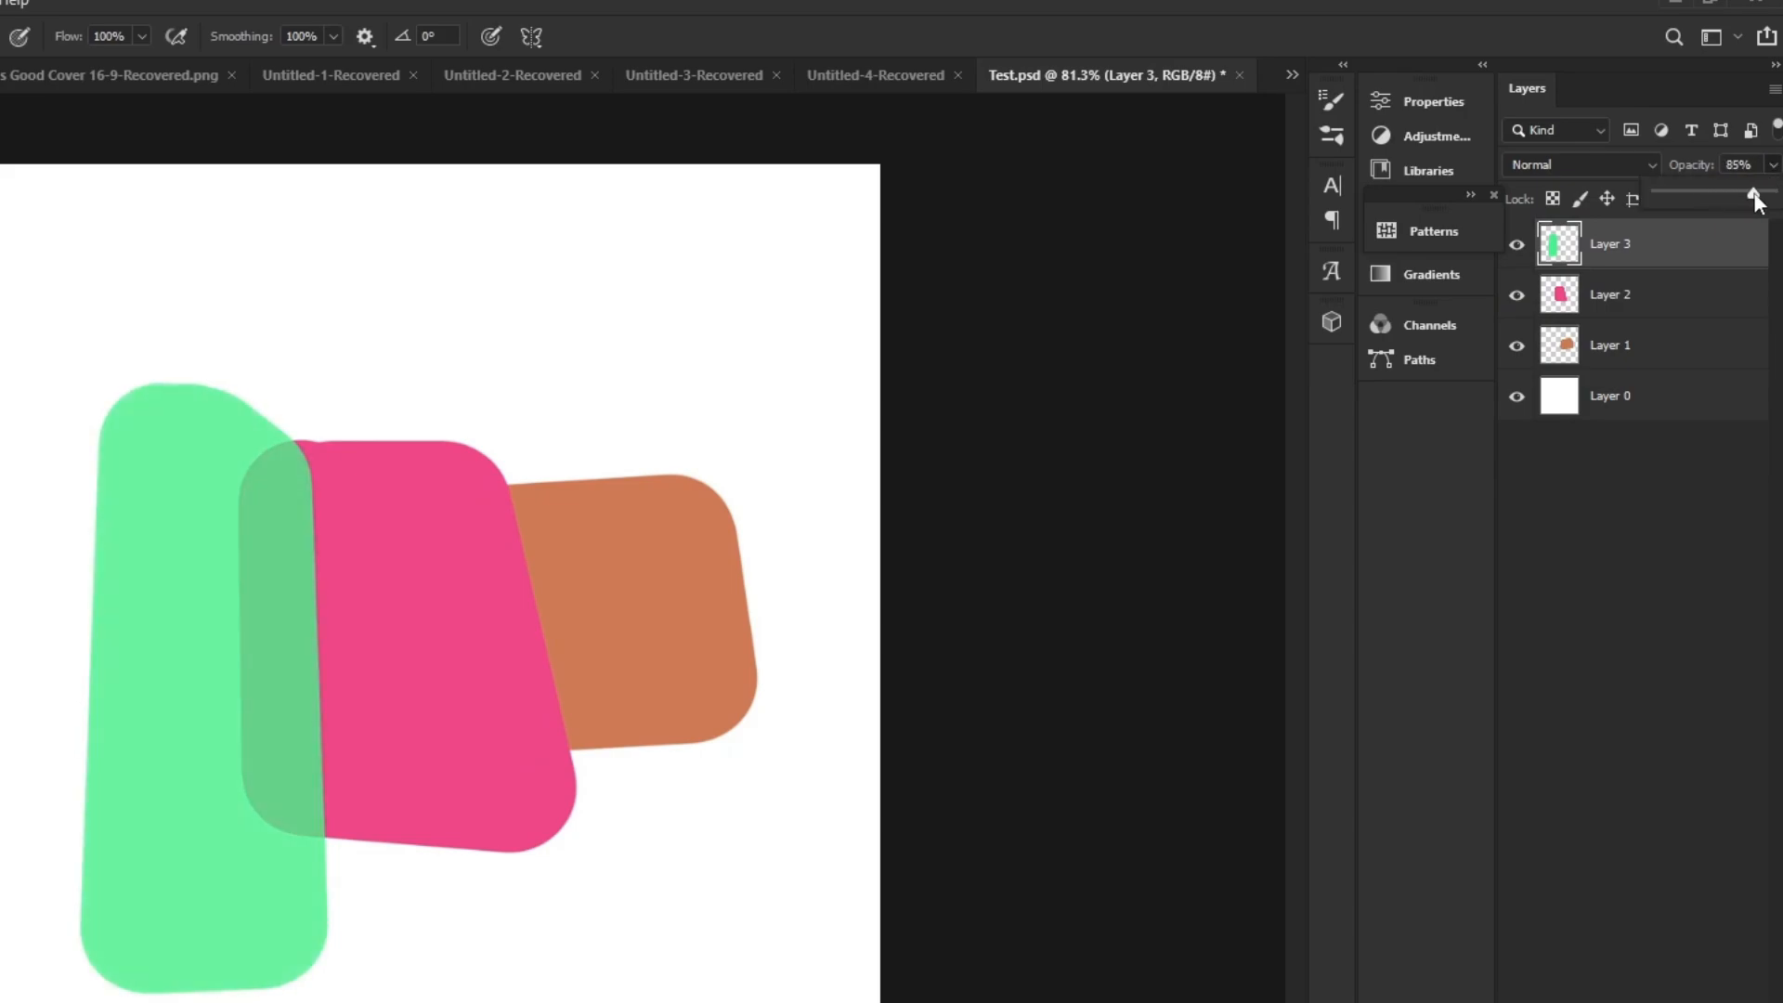
- Restore the green layer's opacity to 100% and apply the Multiply and Screen blend modes to it in turn
click(1587, 165)
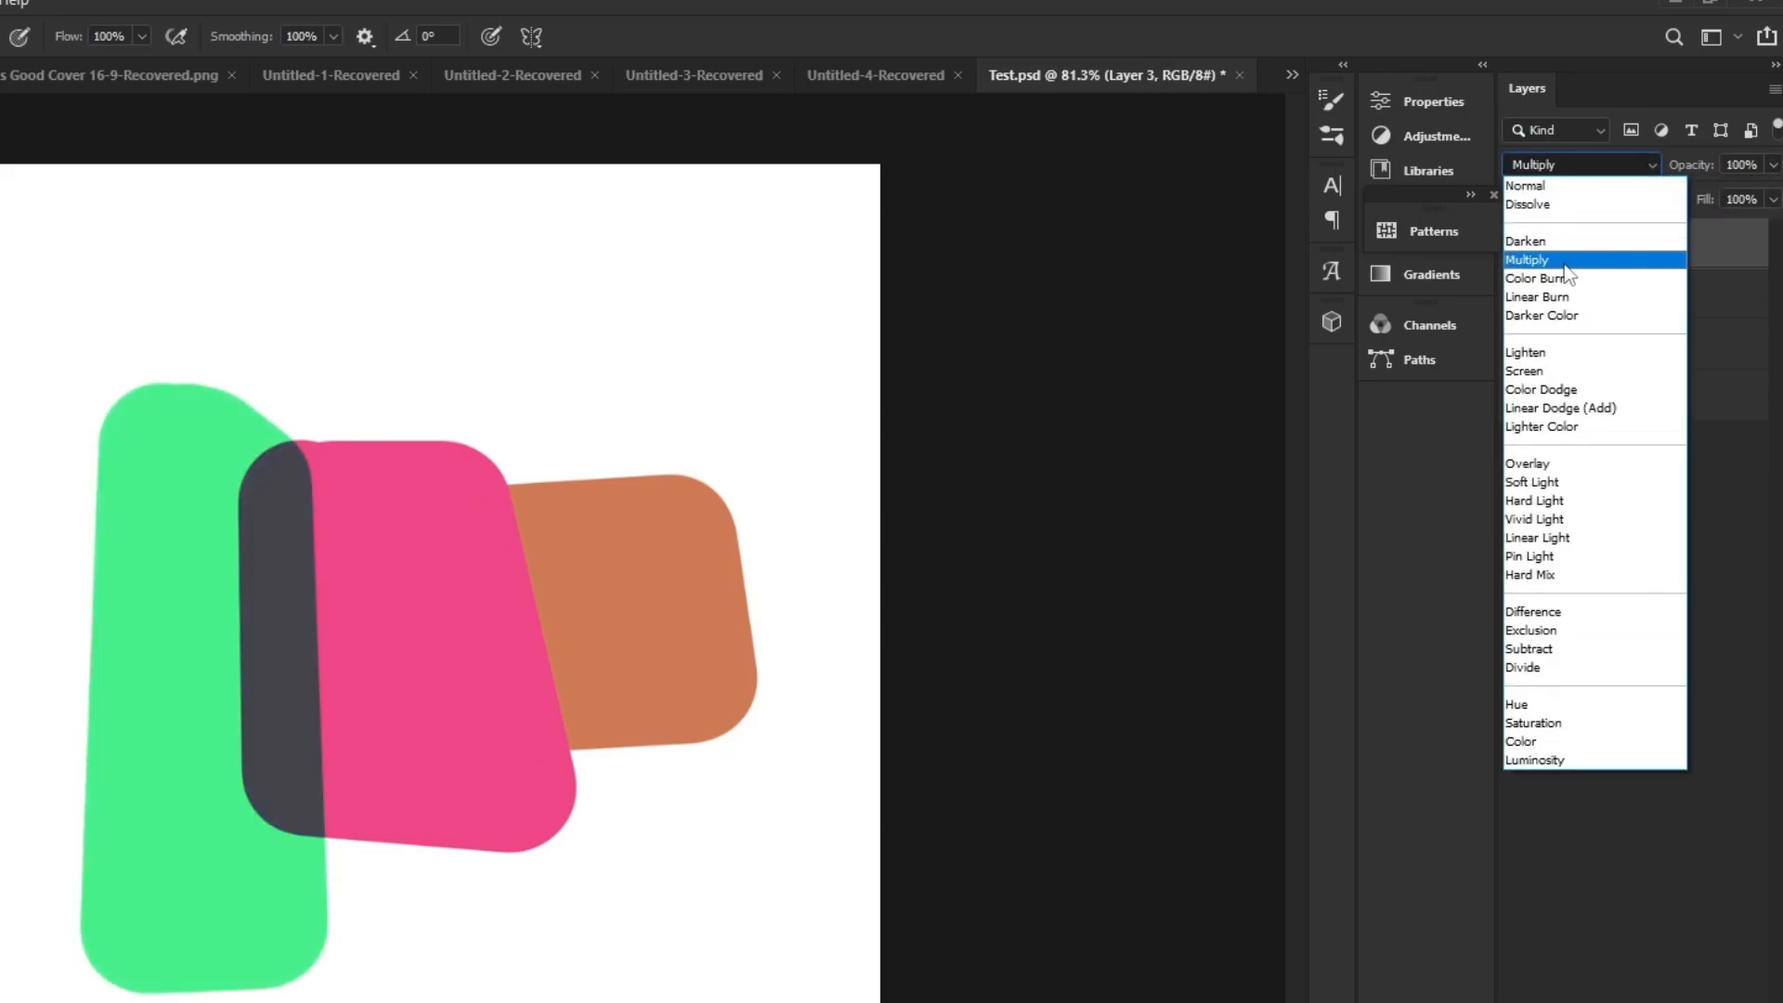
click(1566, 262)
mouse_move(1751, 202)
mouse_down()
mouse_move(1725, 198)
mouse_move(1776, 194)
mouse_up()
click(1578, 164)
click(1541, 366)
- Fade the photo on Layer 1 to 30% opacity and set the foreground colour to black
click(1772, 168)
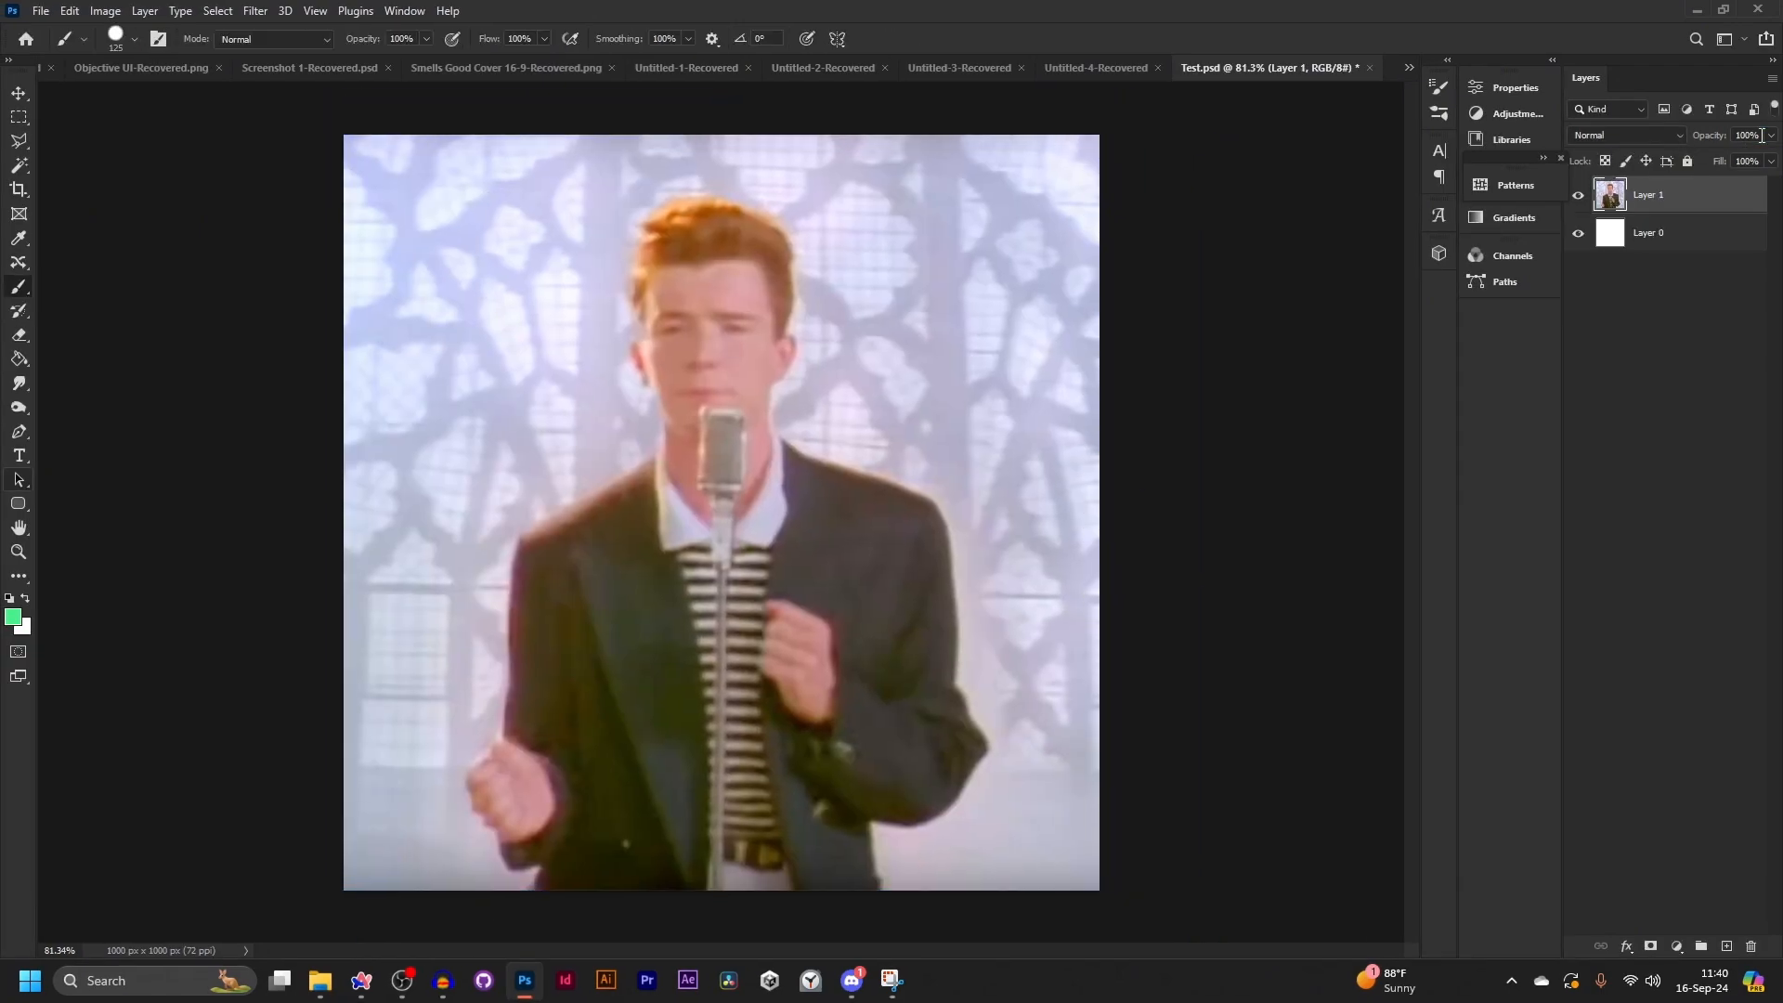
text(30)
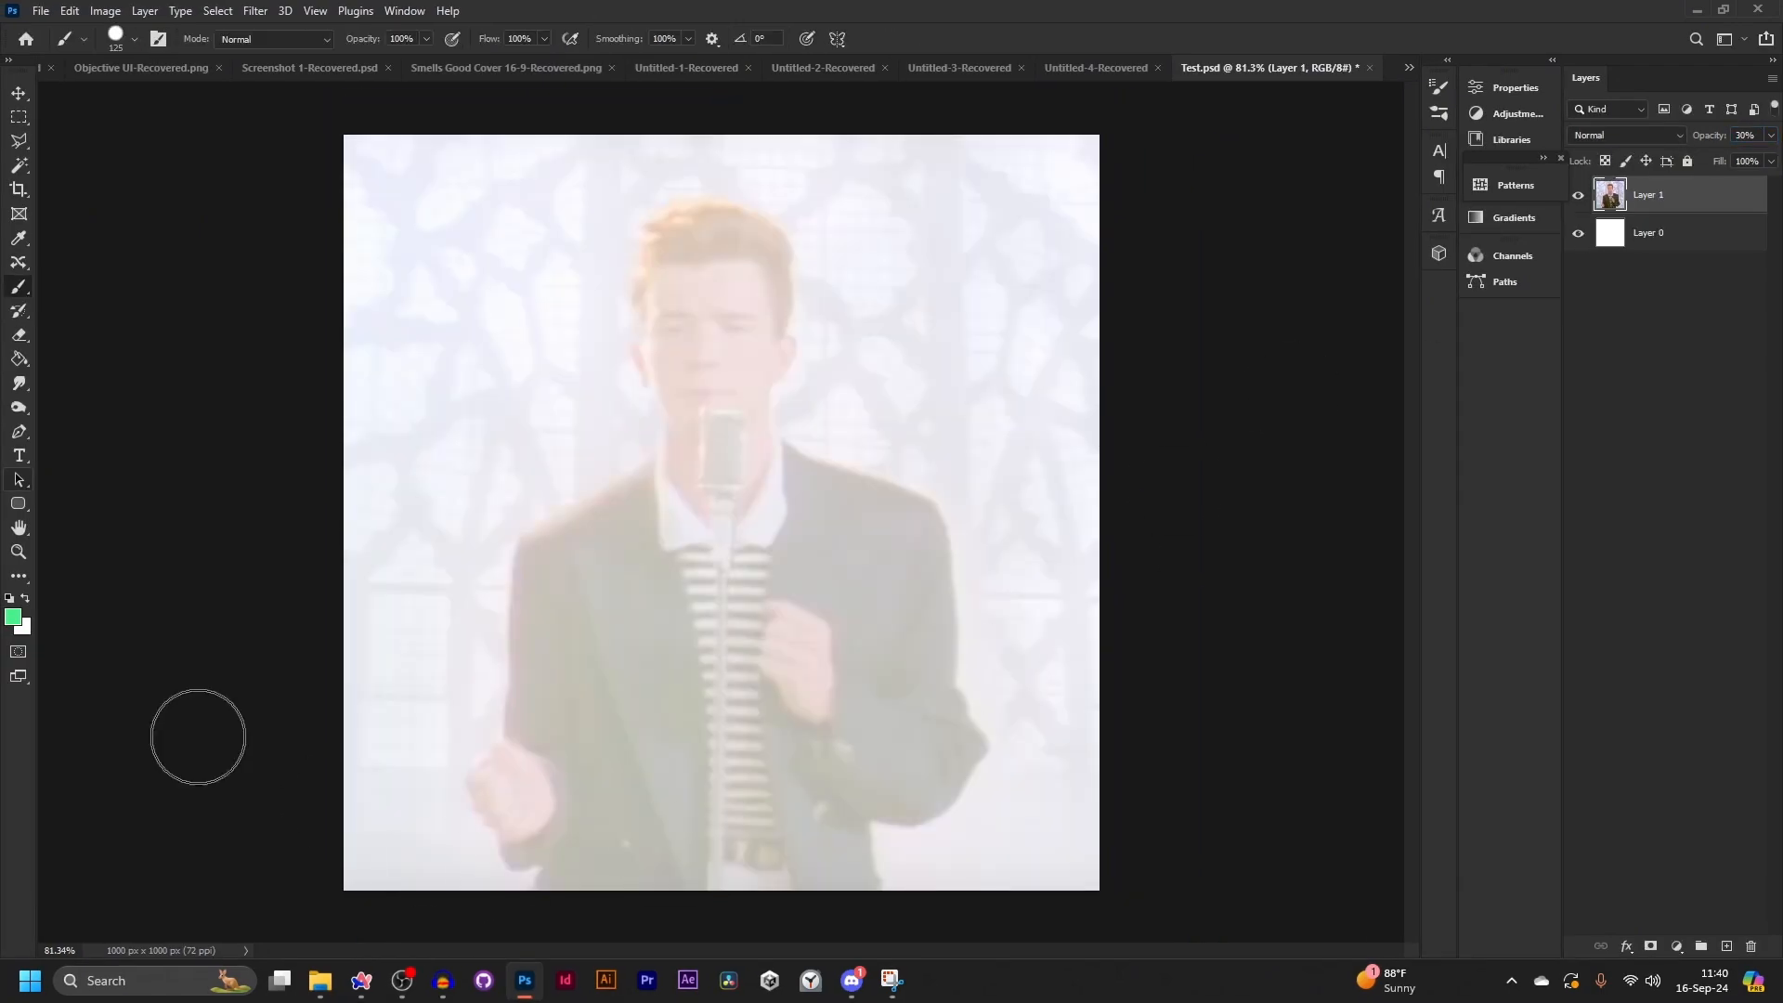
click(13, 617)
click(1047, 882)
key(Return)
- Trace the man's outline in black at brush size 10 on Layer 2 above the faded photo
key(bracketleft)
key(bracketleft)
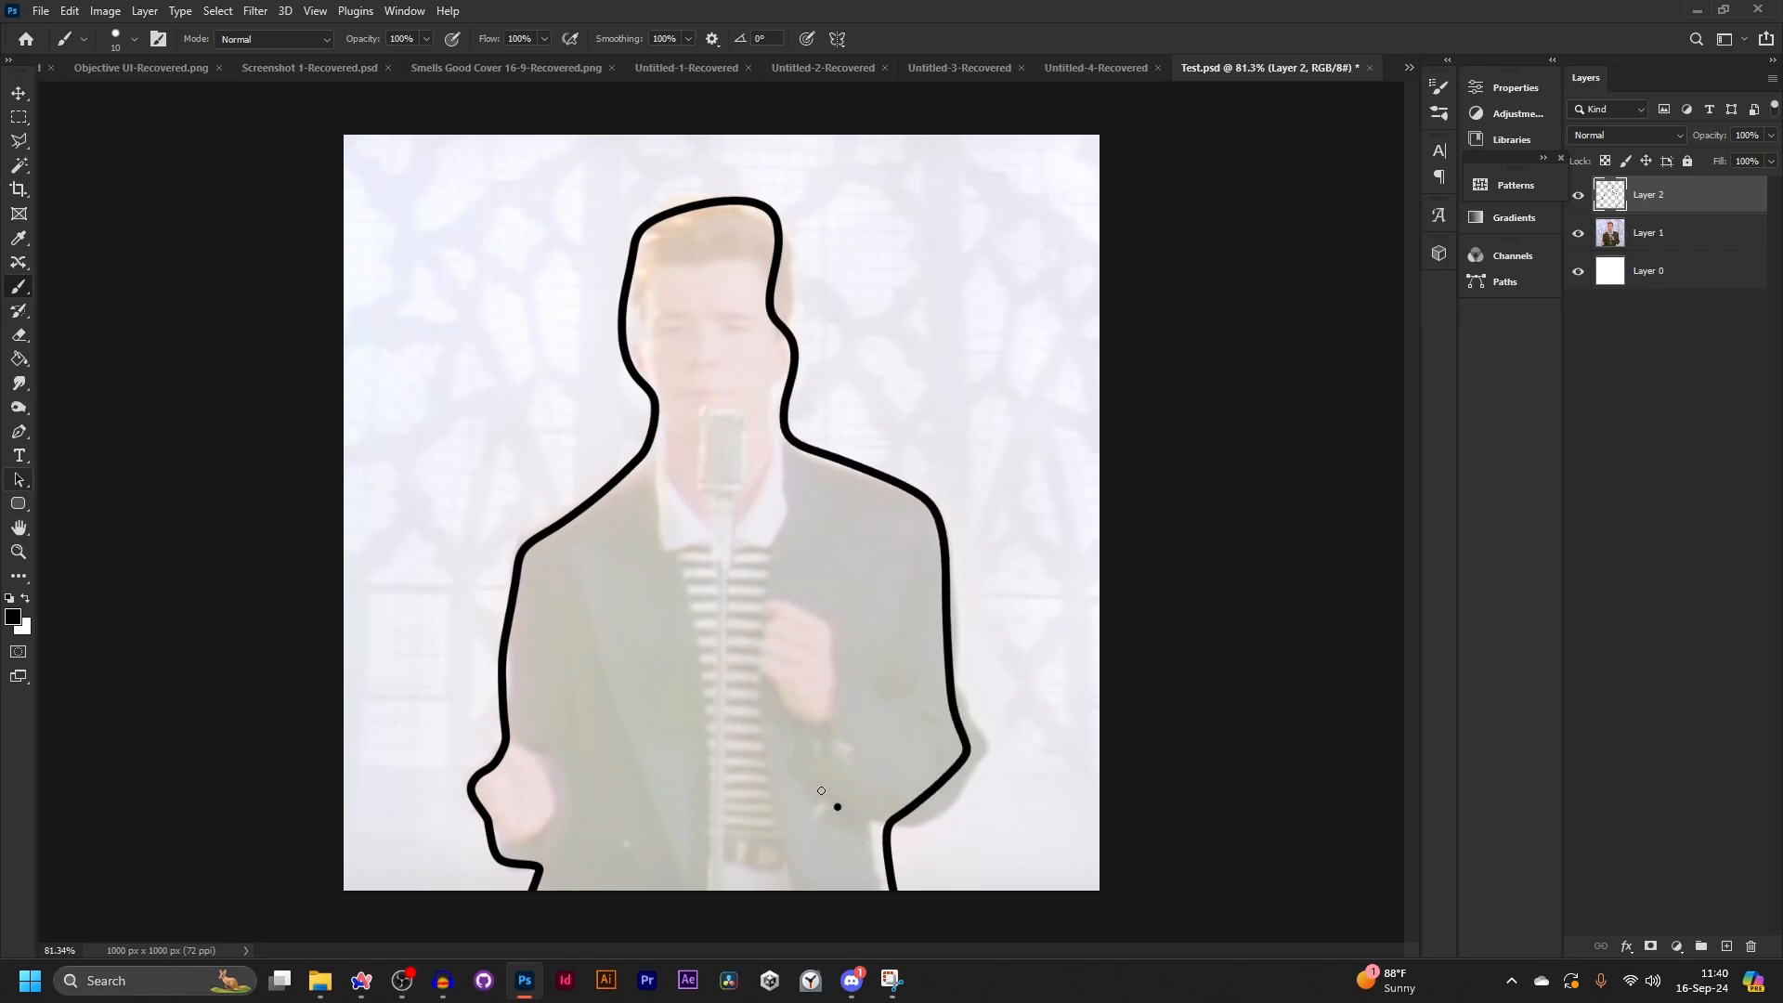
drag(749, 599, 753, 662)
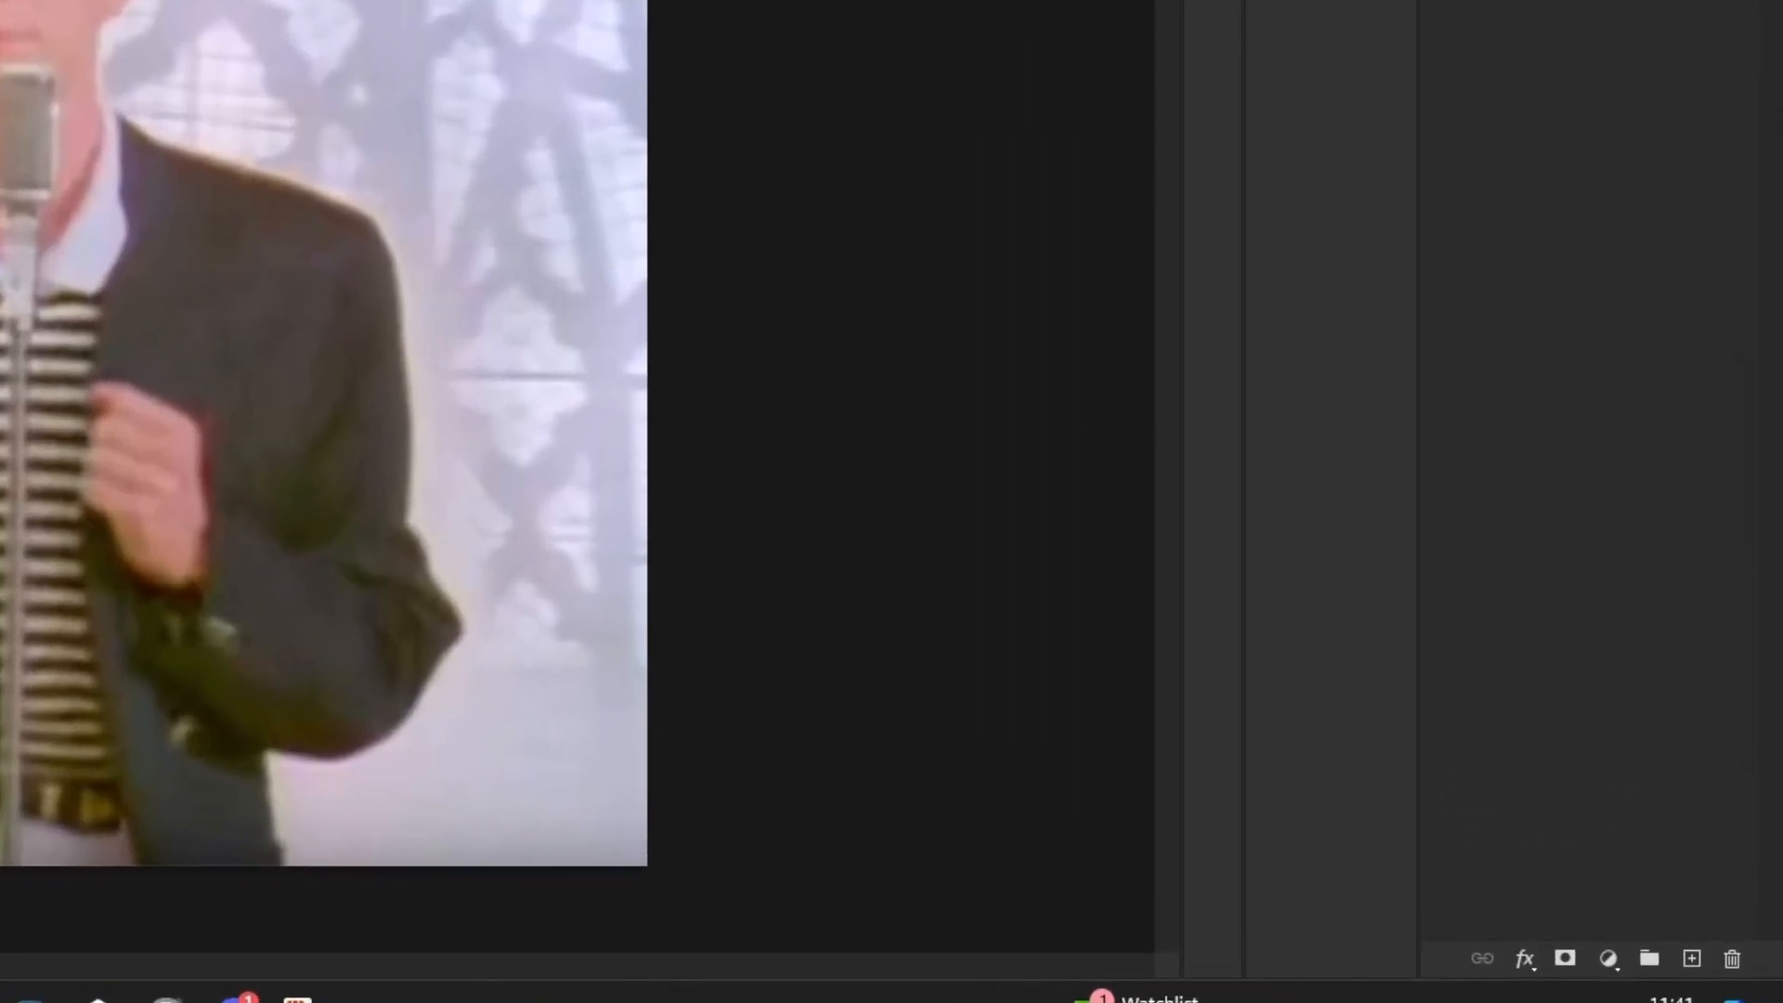
- Add a Brightness/Contrast adjustment layer above the photo with brightness 81 and contrast 80
click(1590, 961)
click(1623, 469)
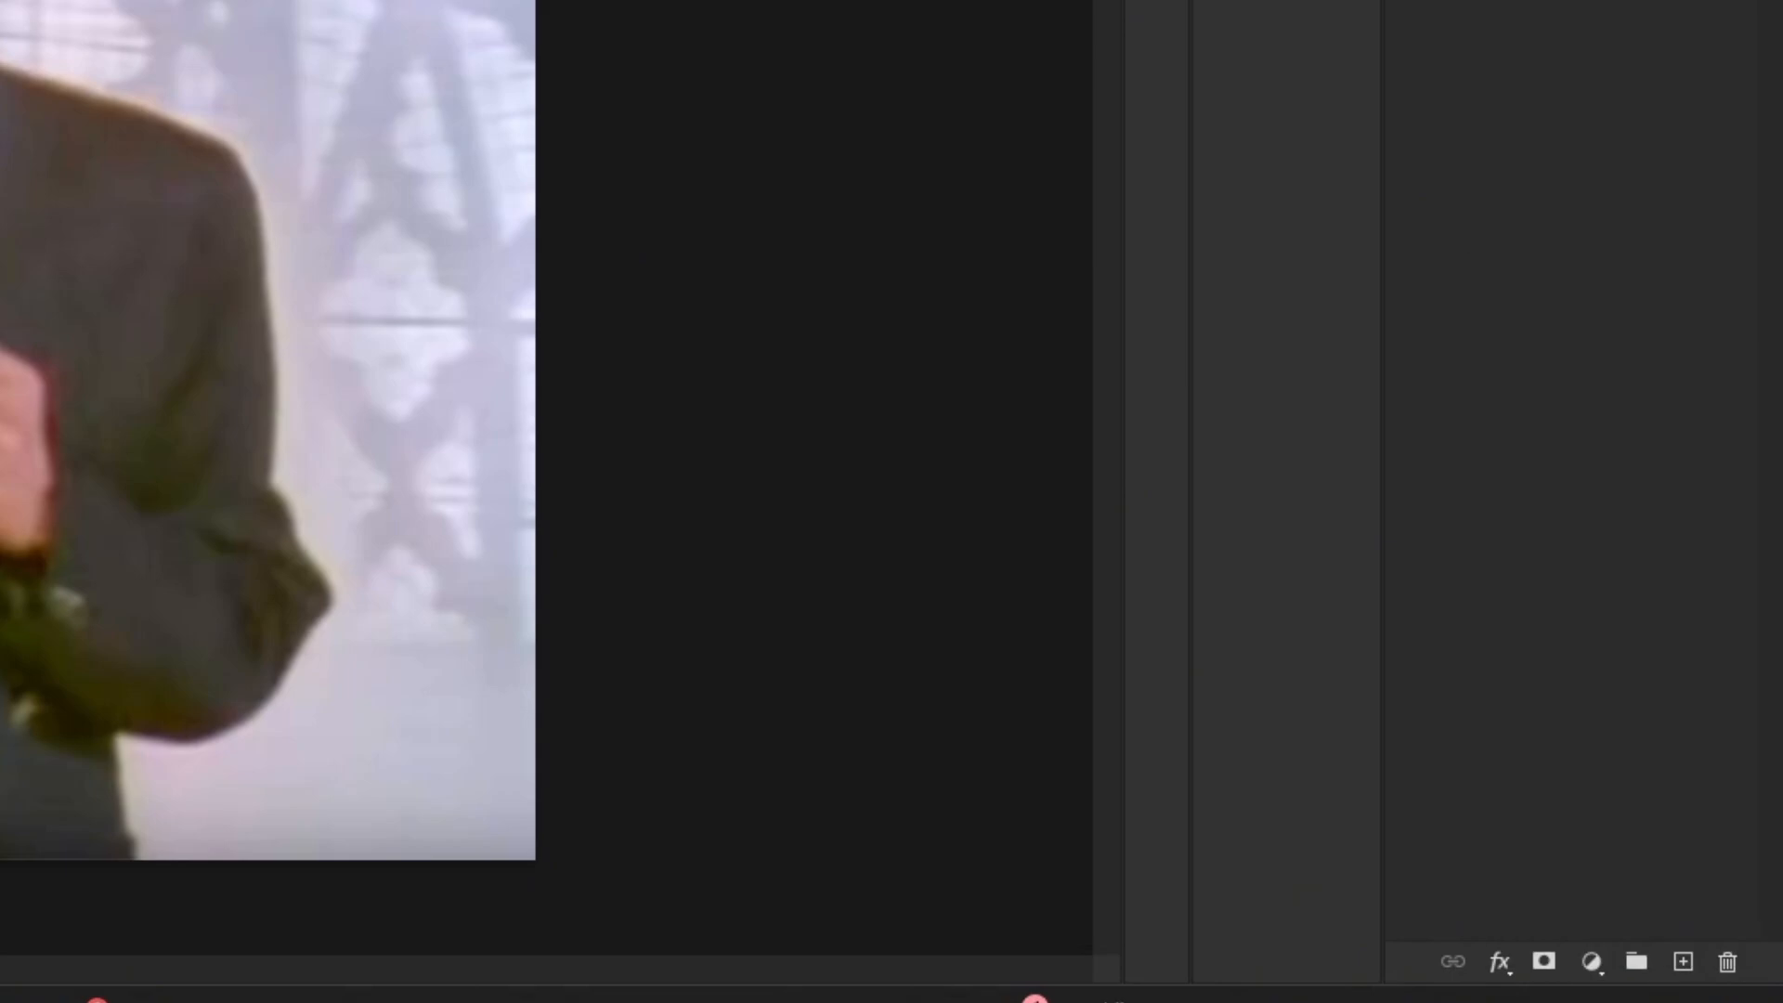
drag(1300, 106, 1358, 105)
drag(1263, 144, 1430, 159)
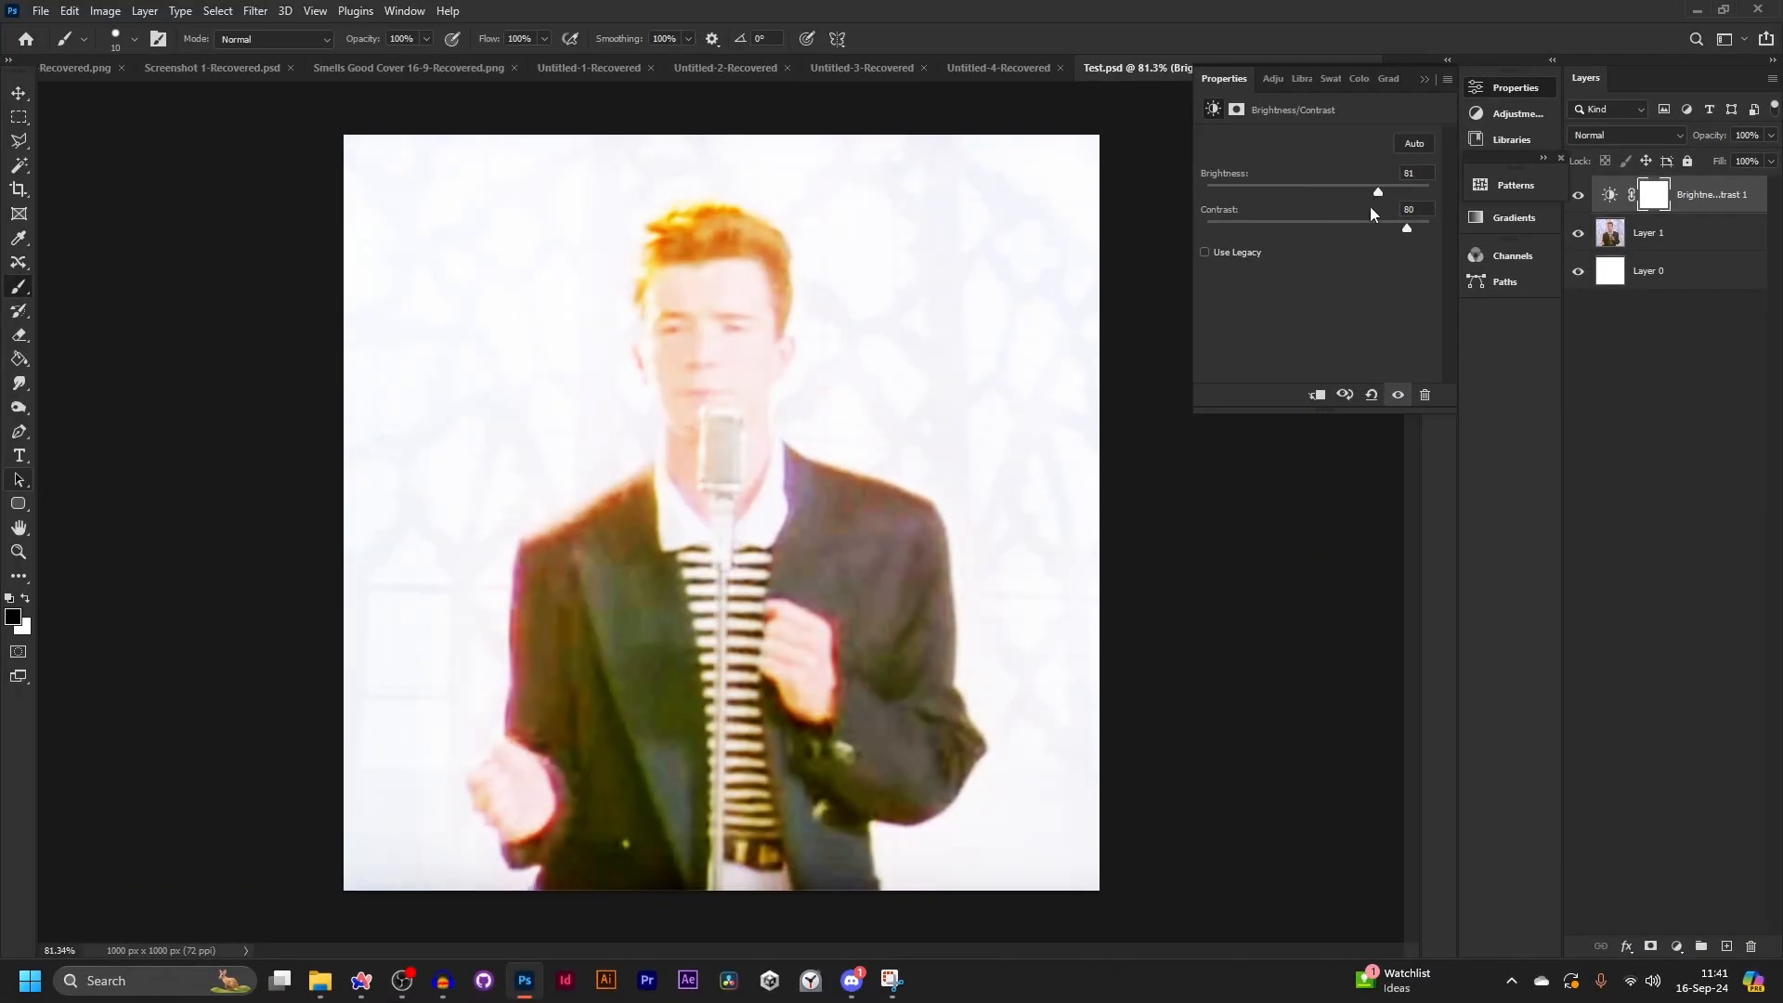
- Add a Vibrance adjustment layer with both vibrance and saturation at +100
click(1676, 946)
click(1662, 752)
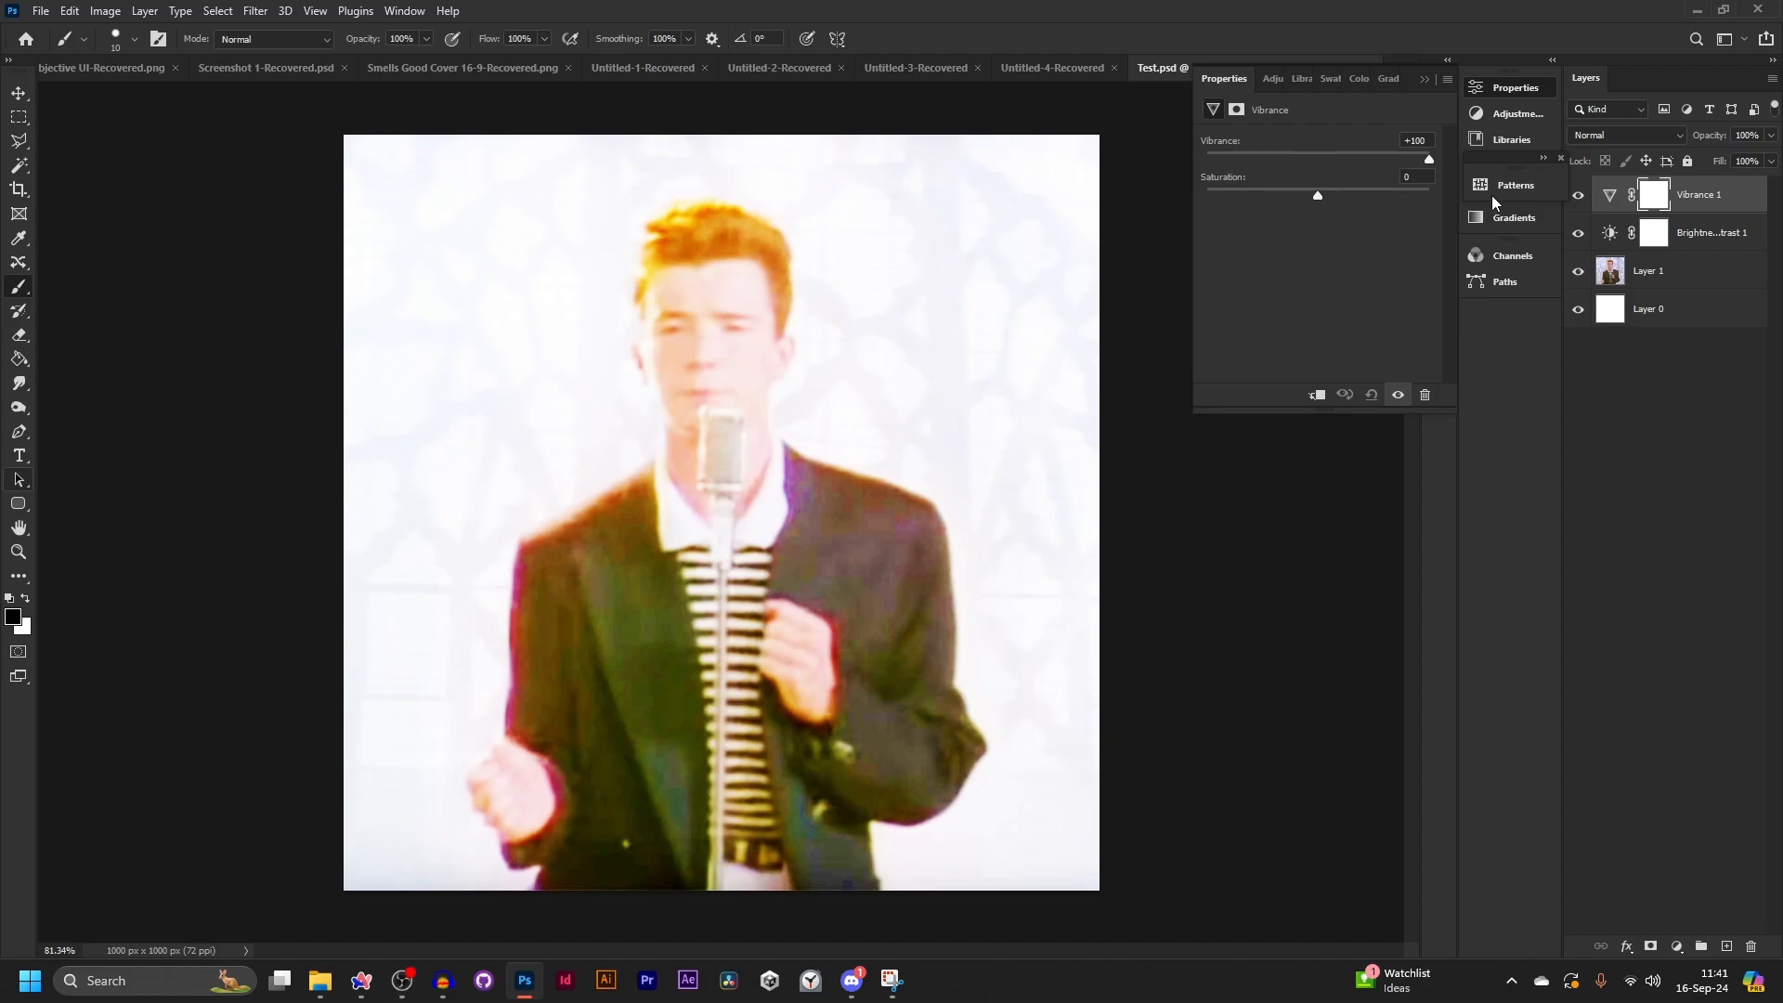
drag(1317, 195, 1435, 195)
- Add a Curves adjustment layer and bend its RGB curve low through the midtones with a steep rise at the highlights
click(1677, 946)
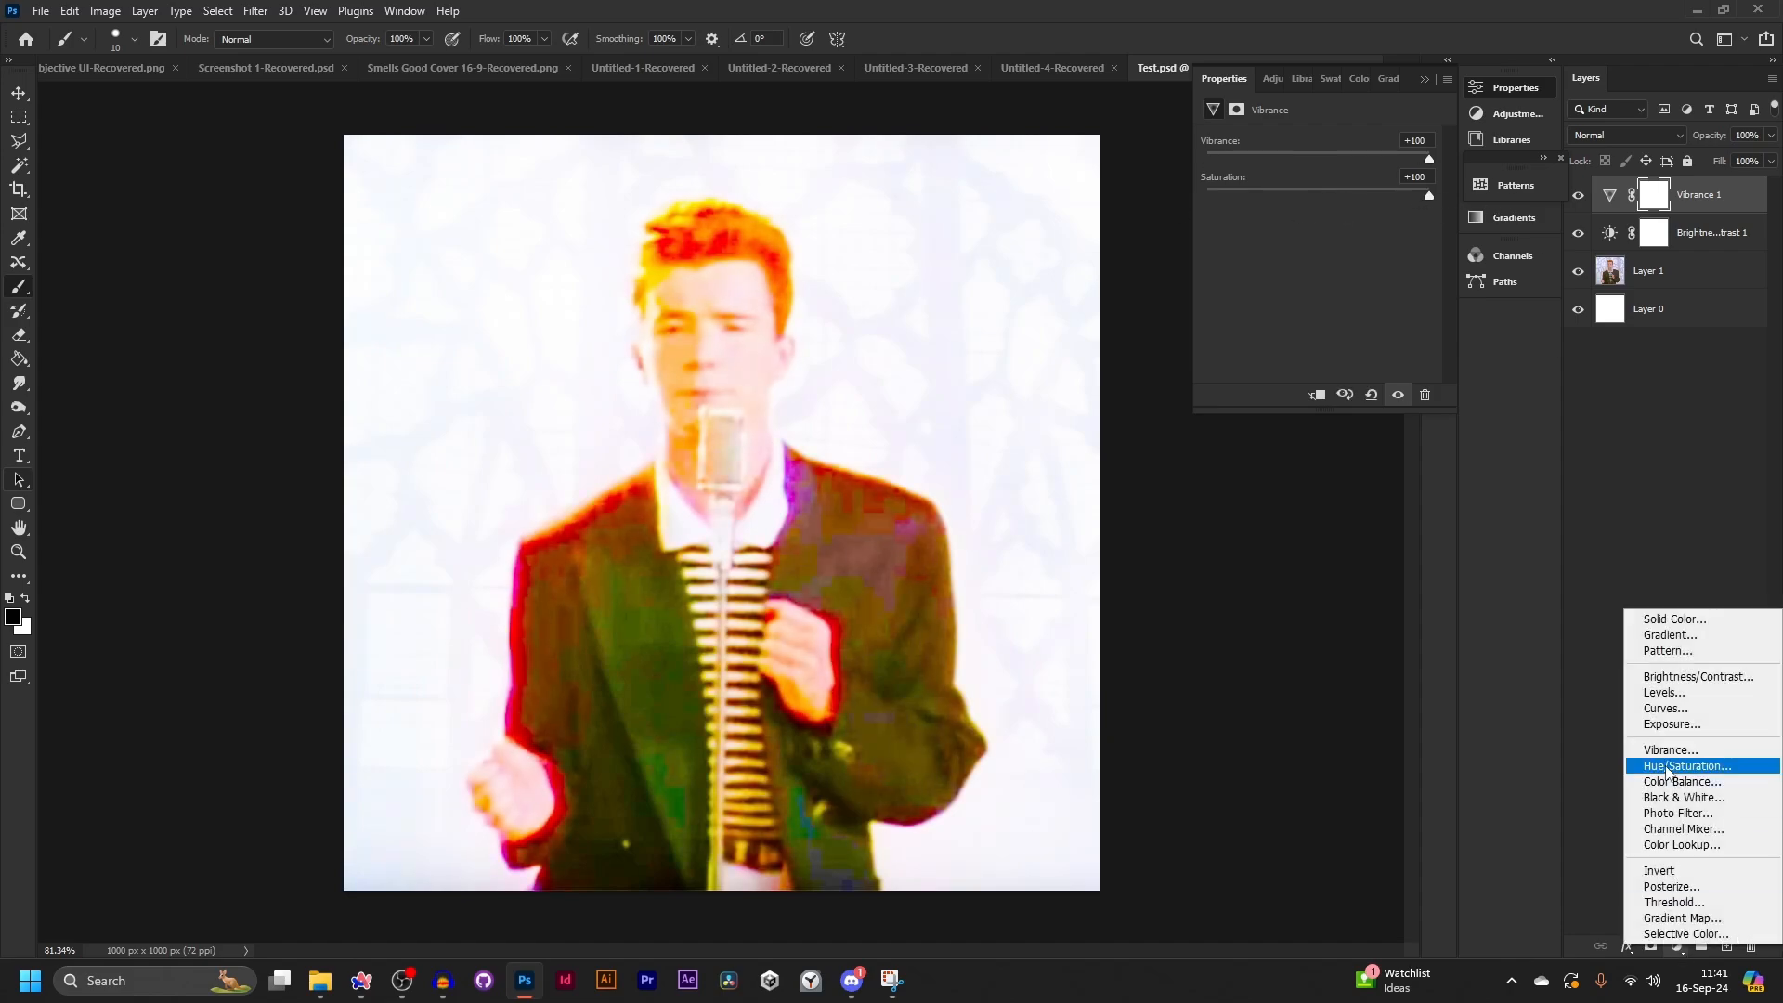
click(1662, 708)
drag(1305, 307, 1312, 364)
drag(1381, 269, 1324, 230)
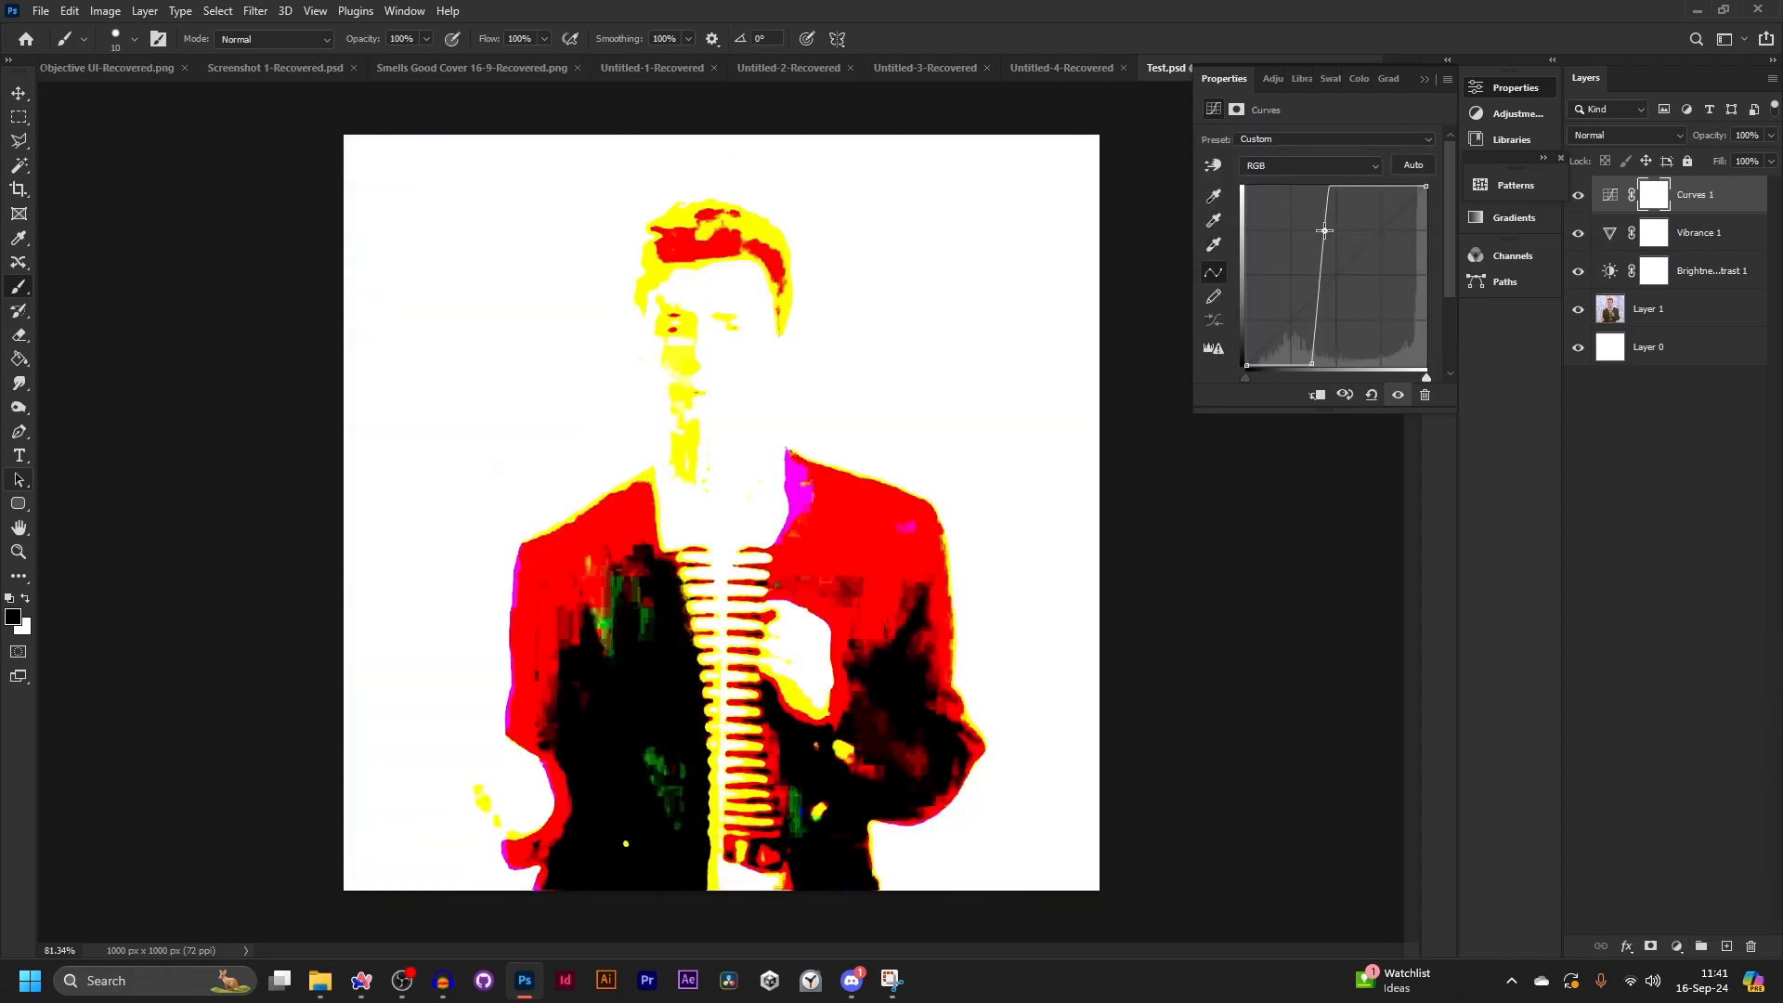
mouse_move(1411, 314)
mouse_down()
mouse_move(1388, 298)
mouse_move(1406, 317)
mouse_up()
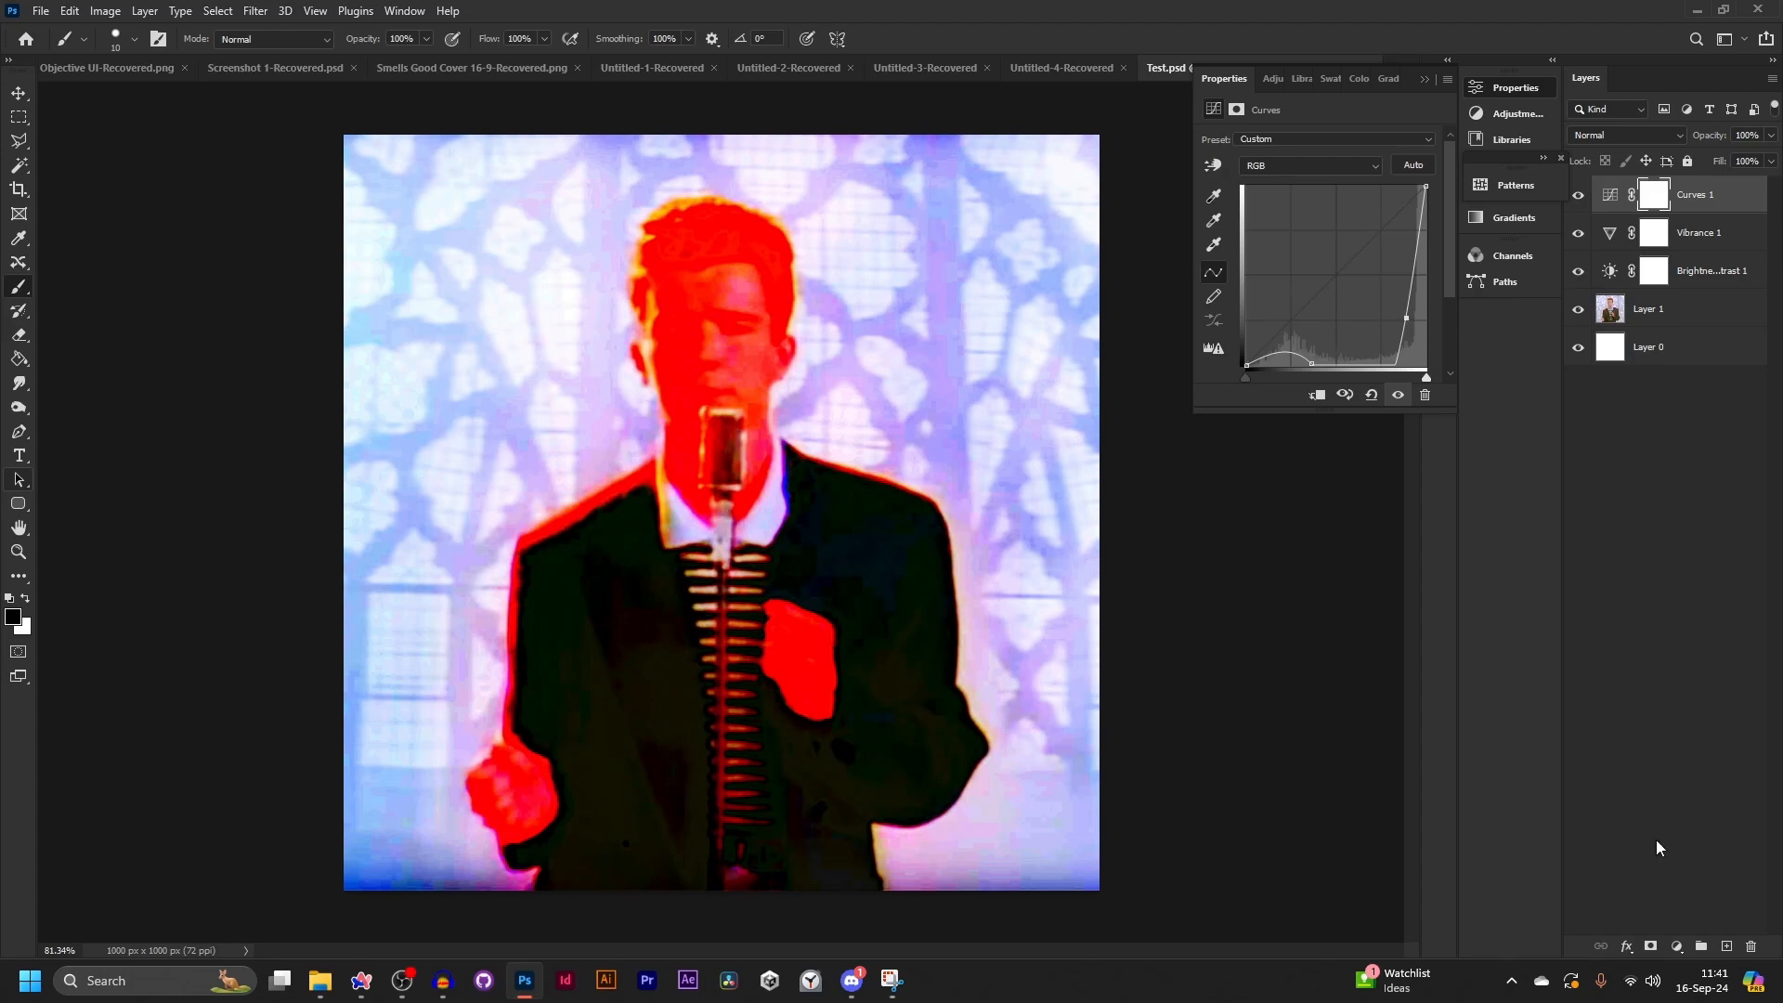
click(1677, 946)
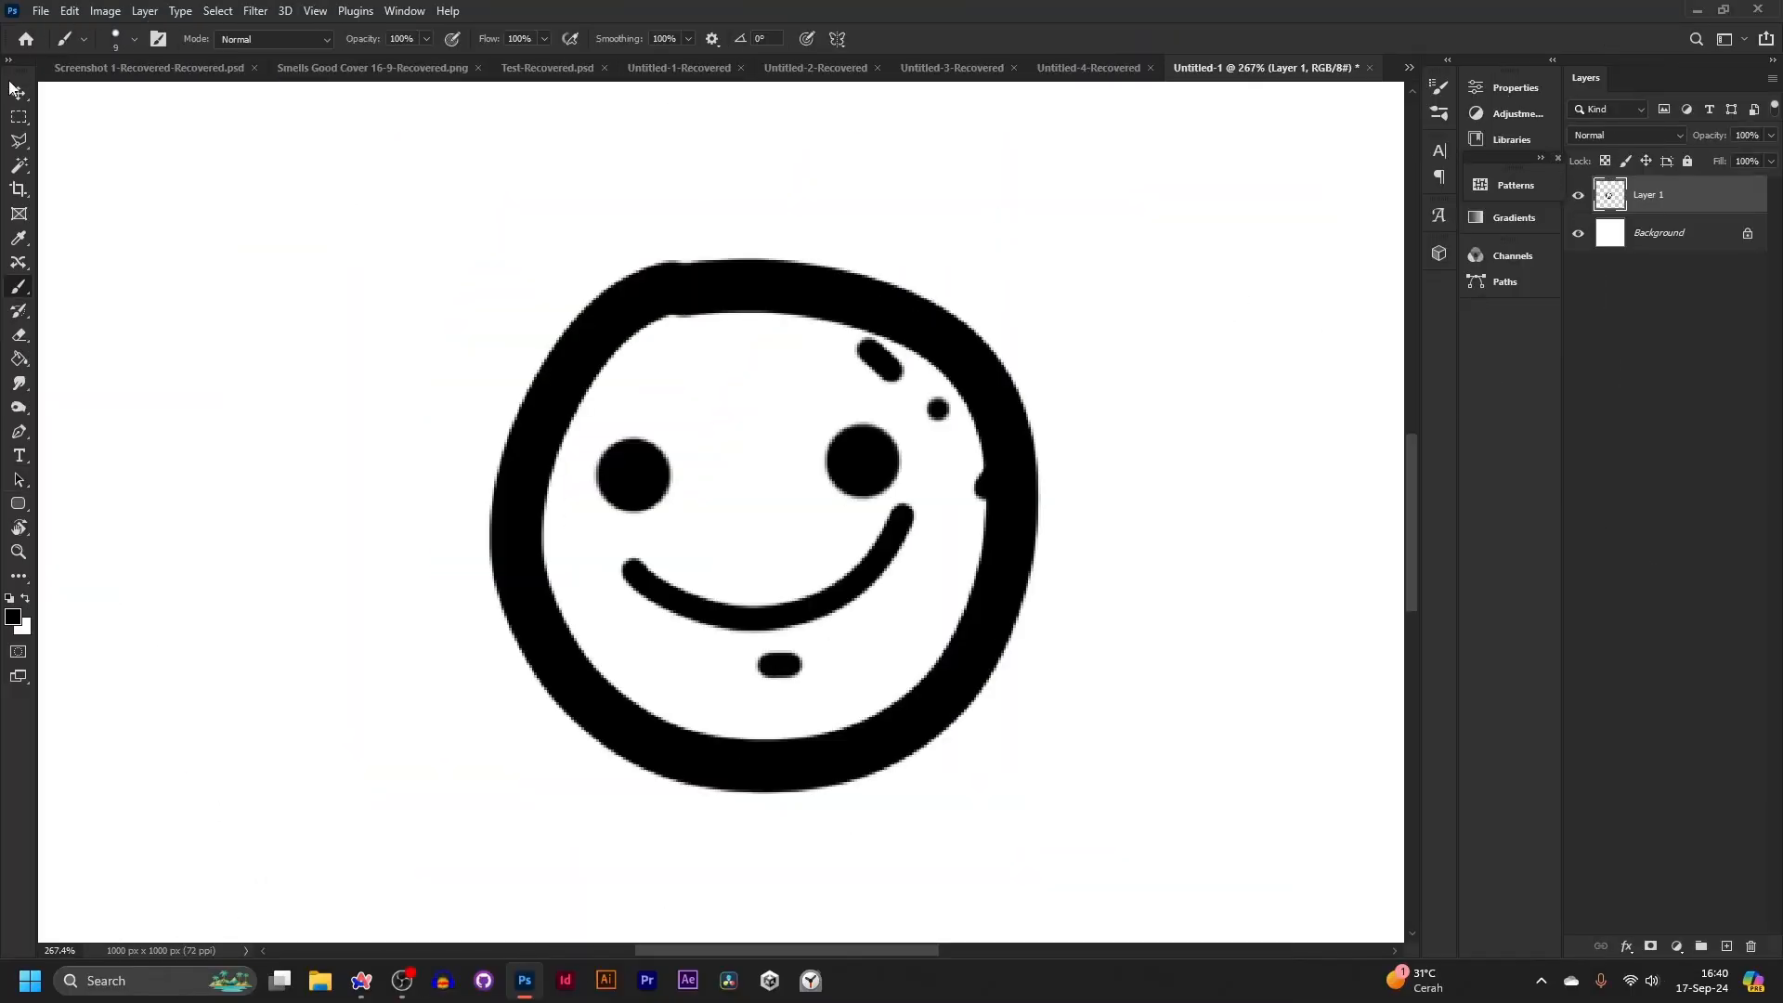
- Select the smiley face's upper-left part with the Rectangular Marquee and move it down and to the right
click(18, 99)
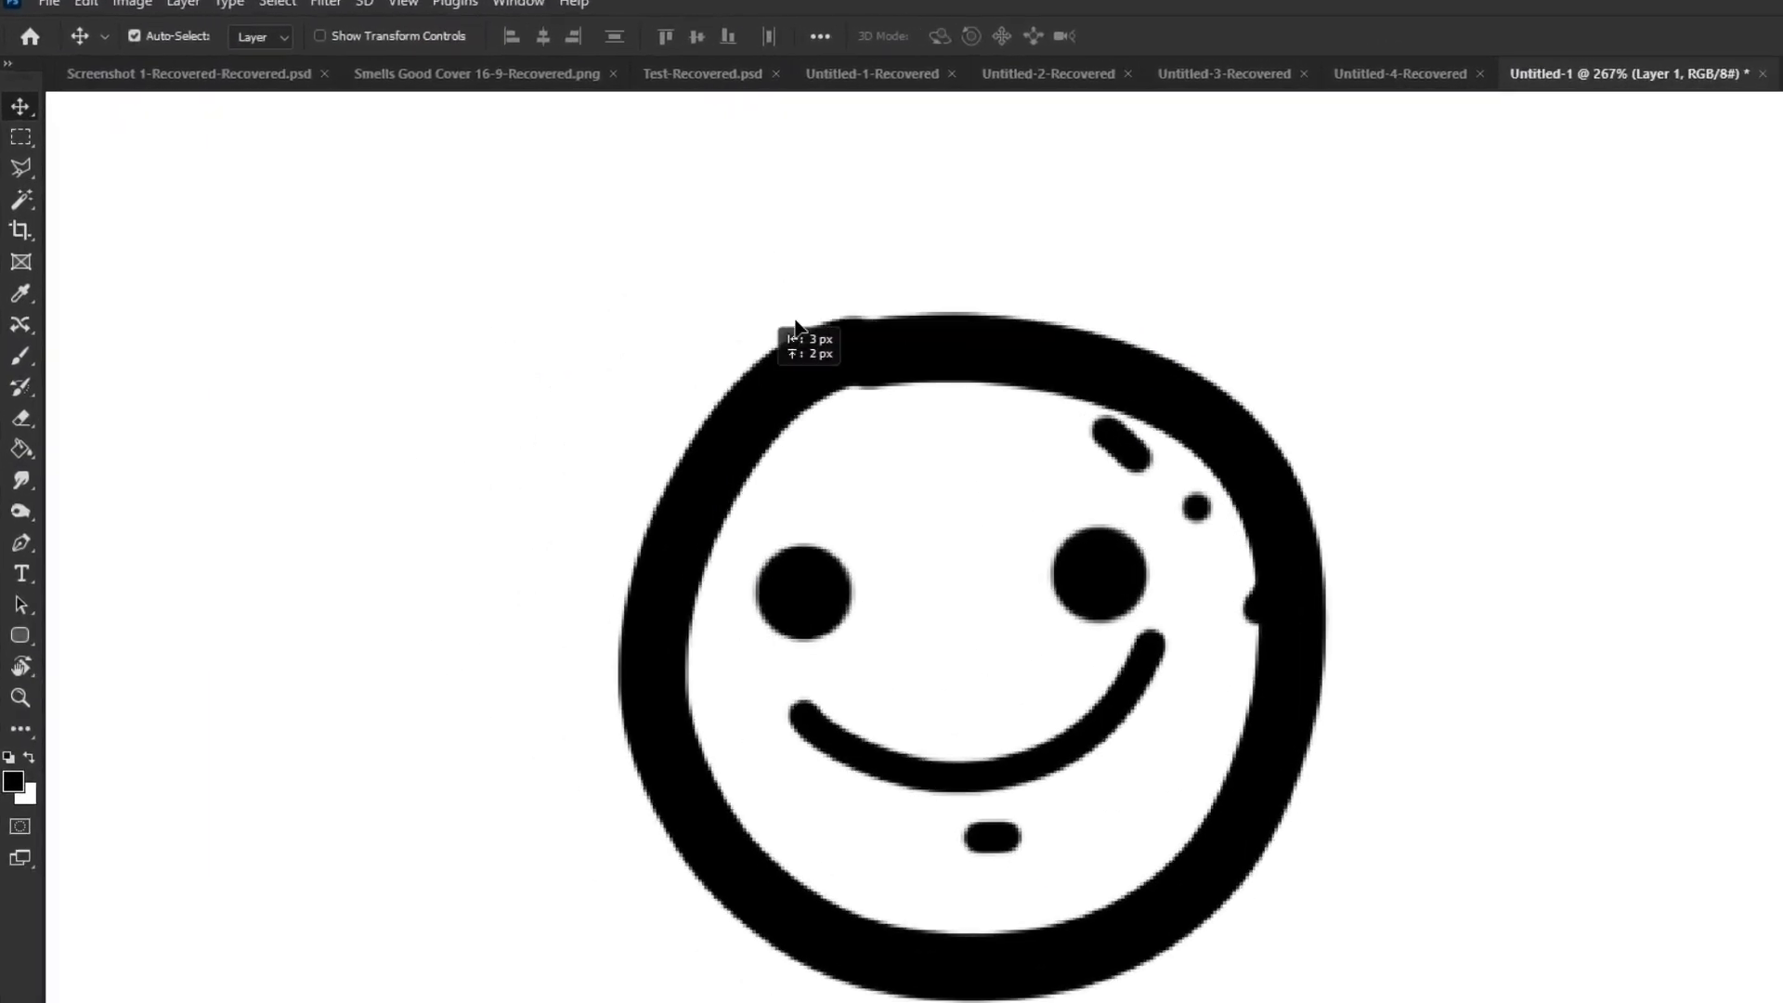
drag(28, 175, 180, 179)
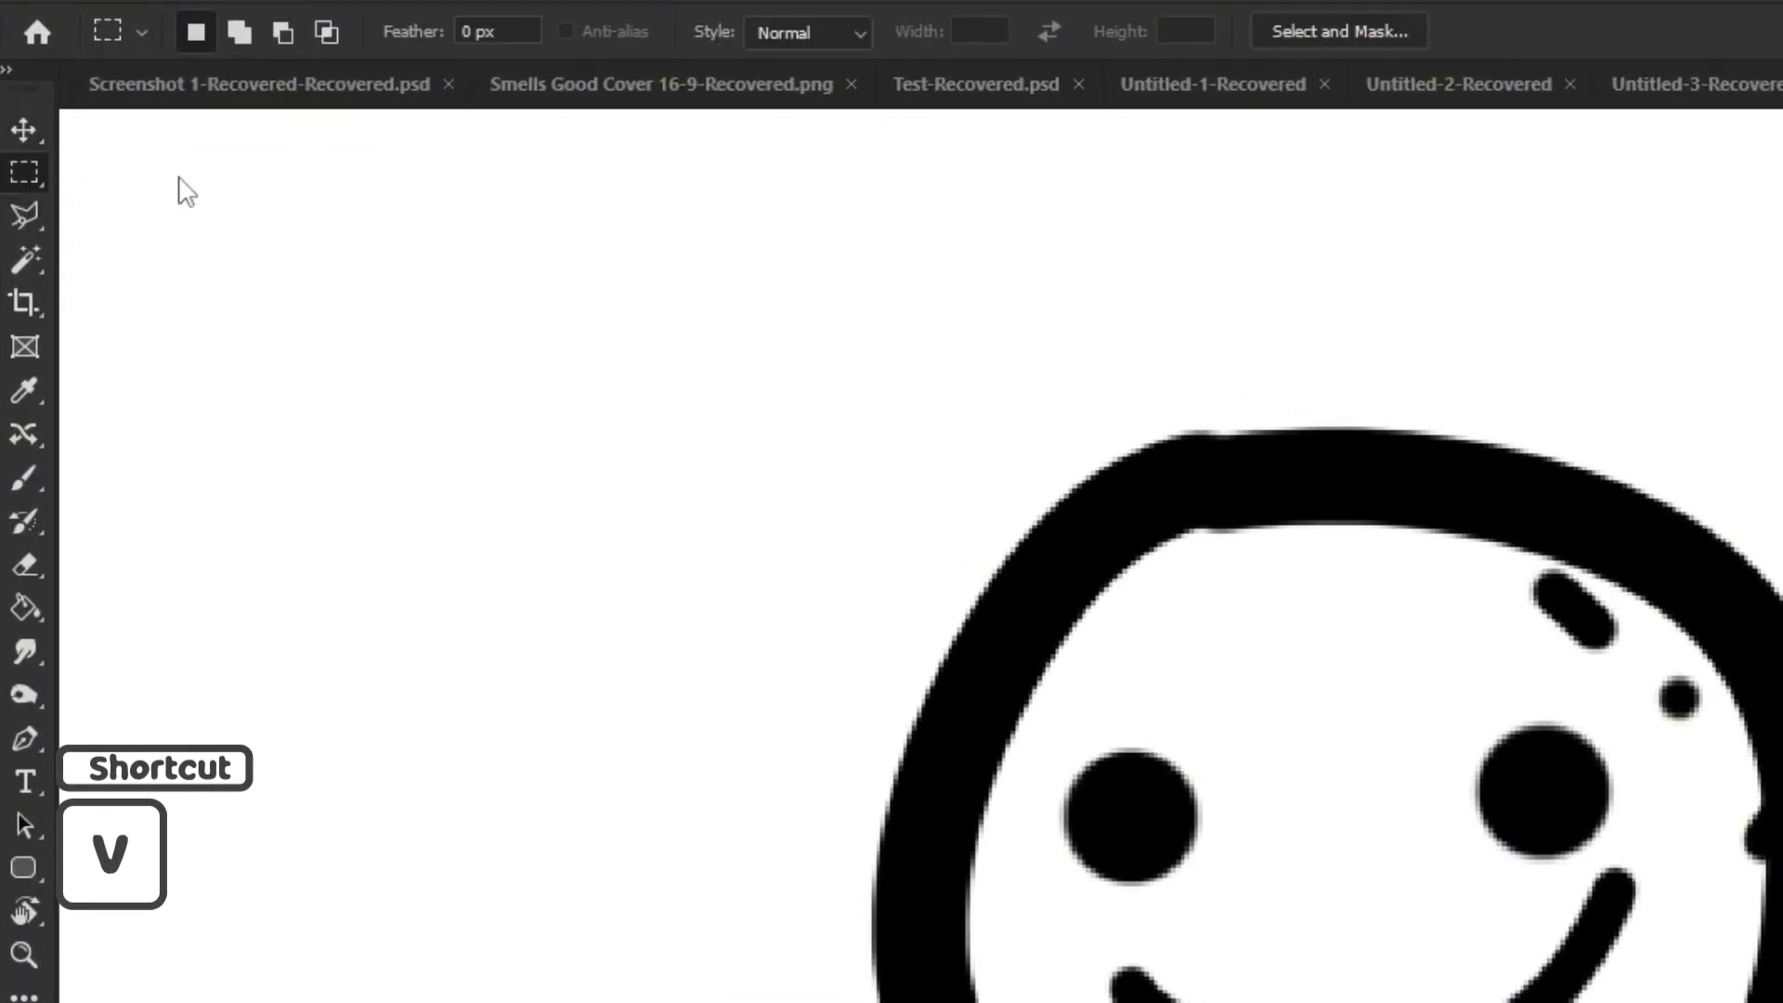
drag(644, 254, 1581, 821)
drag(899, 480, 1284, 541)
key(v)
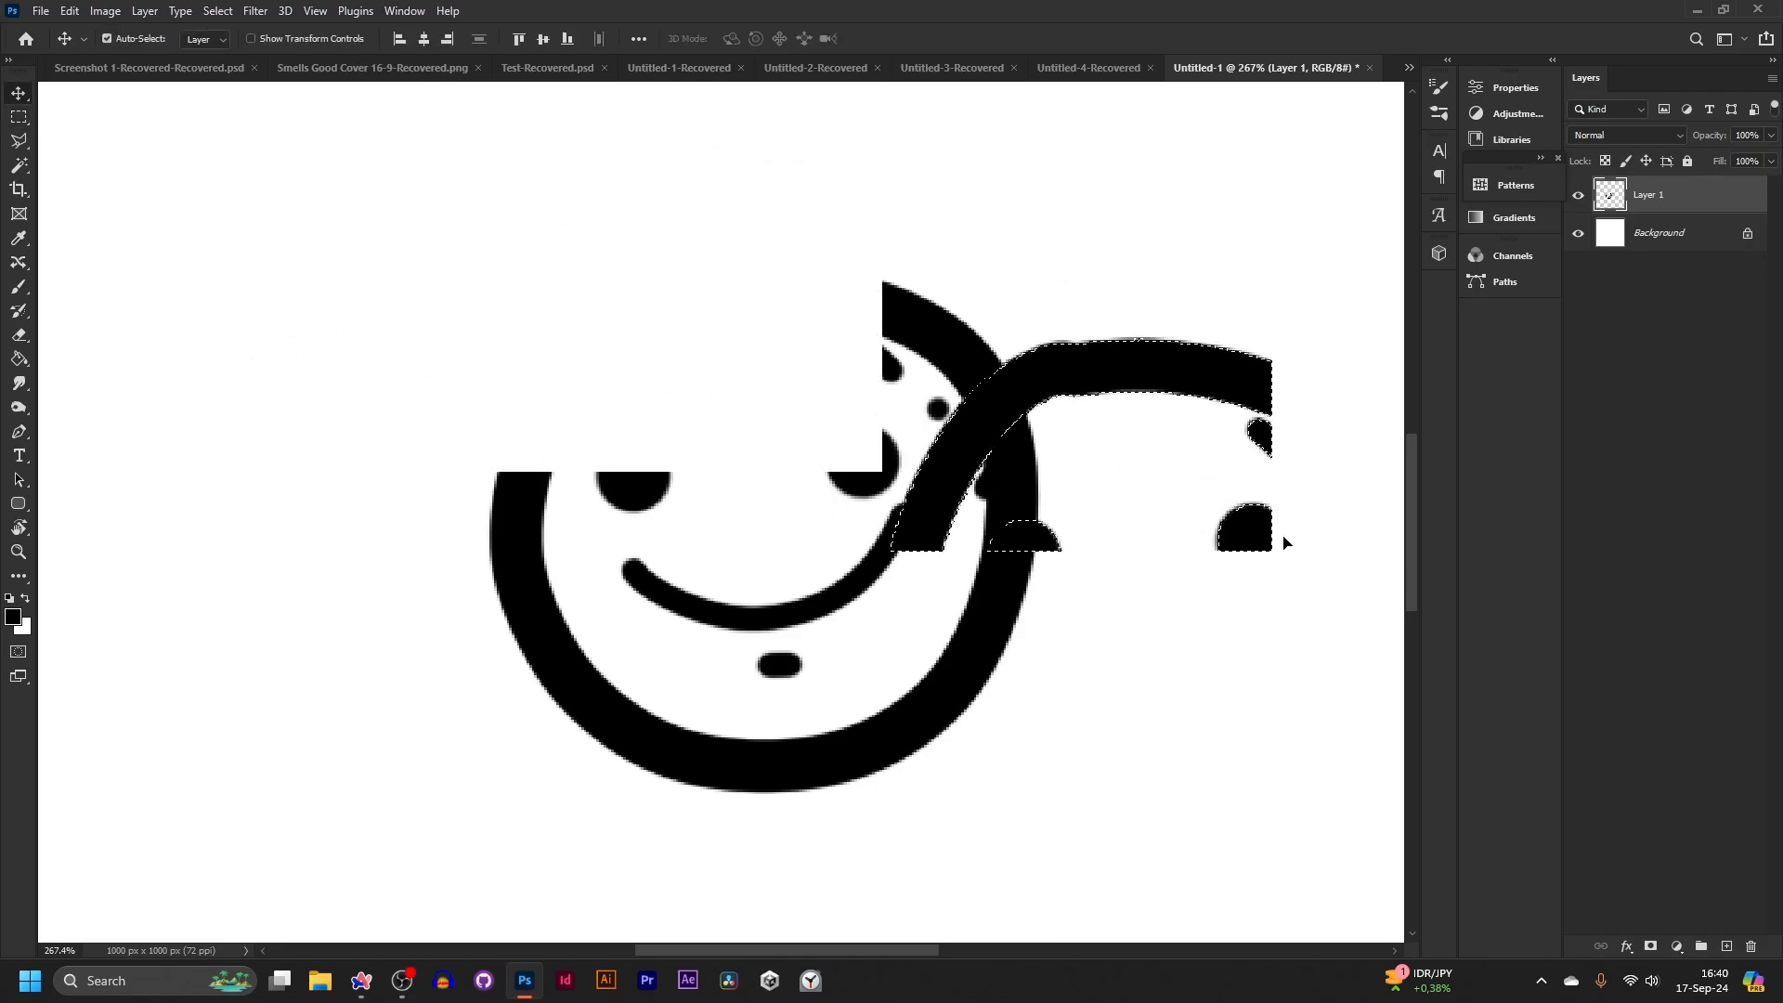
- Select the smiley's eyes and mouth with the Polygonal Lasso and move them out of the circle to the left
click(19, 141)
click(118, 191)
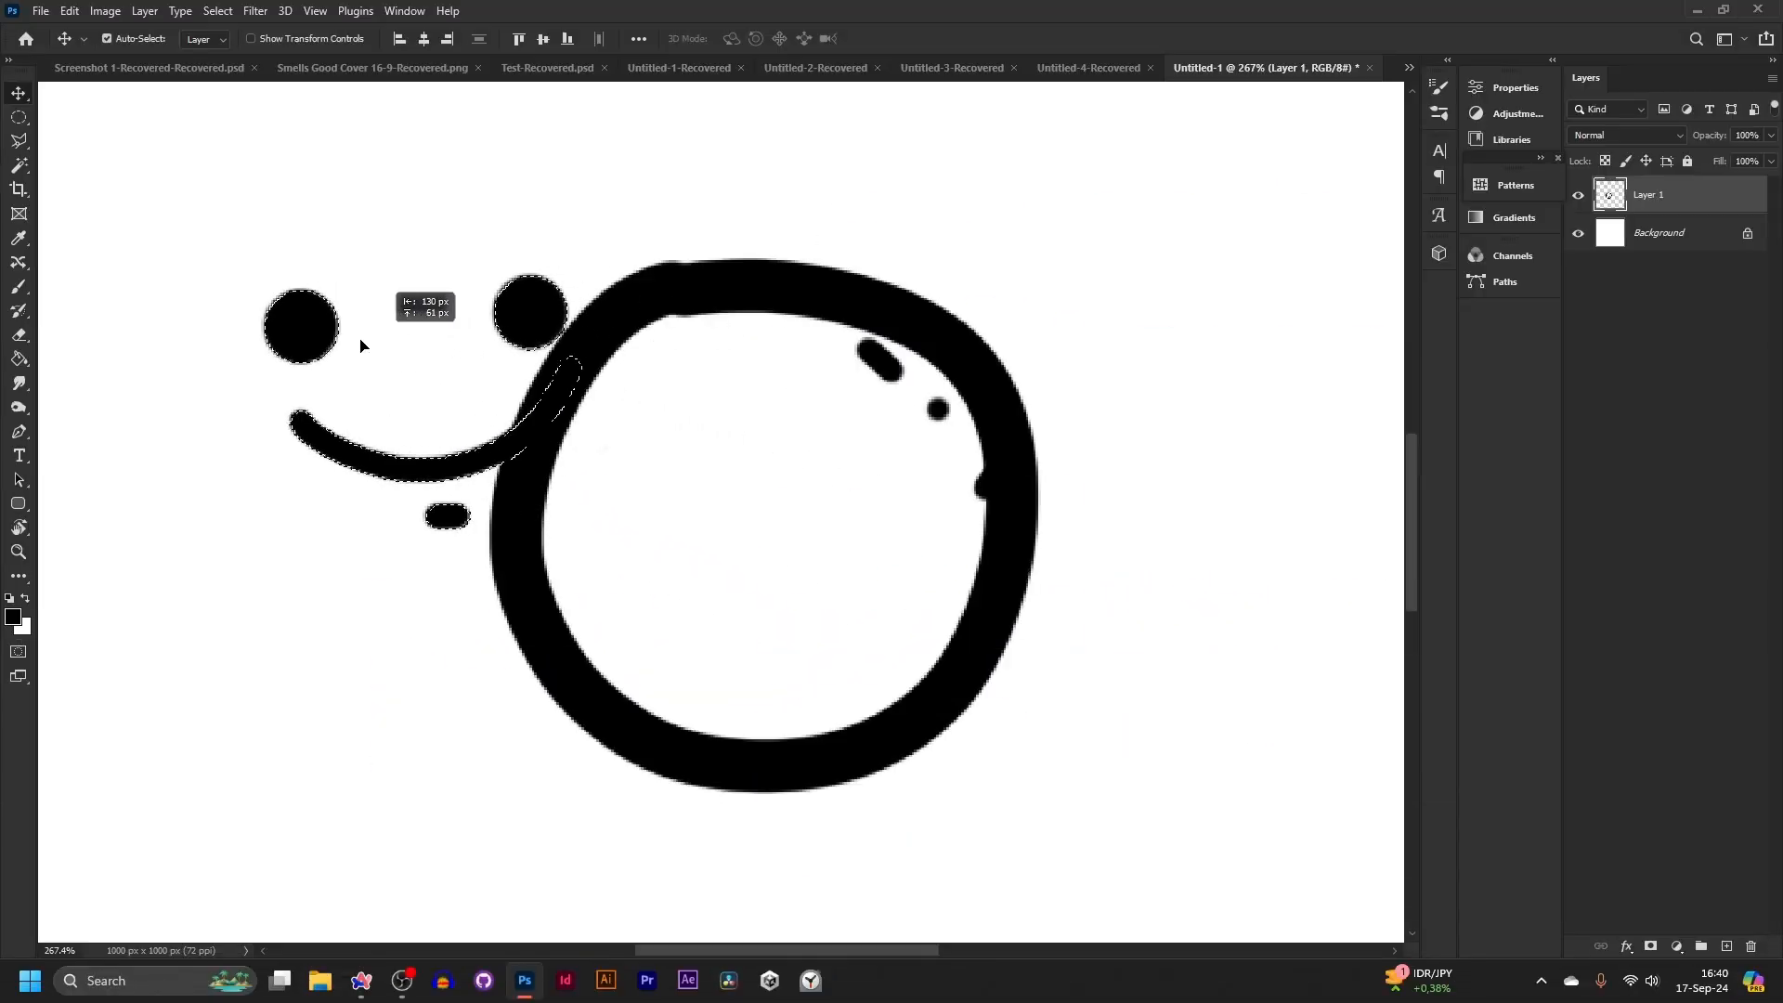
drag(360, 346, 232, 449)
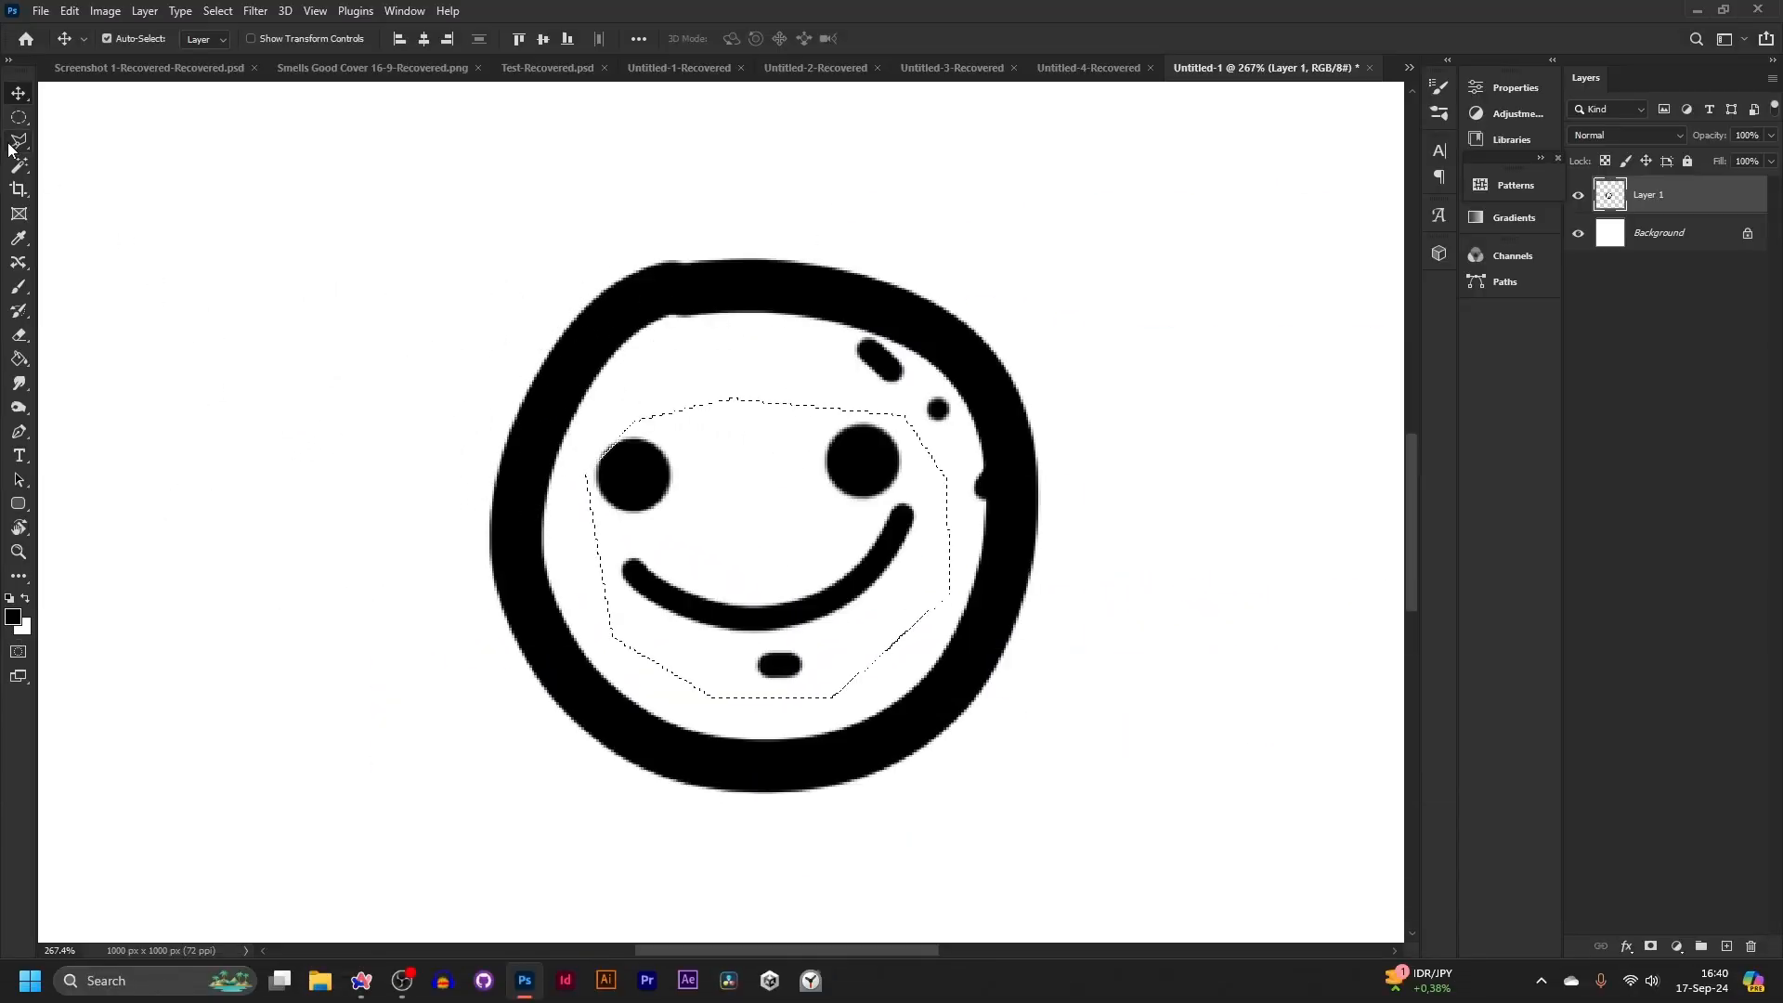
- Select an irregular part of the smiley with the freehand Lasso and move it up and to the right
click(16, 144)
click(78, 147)
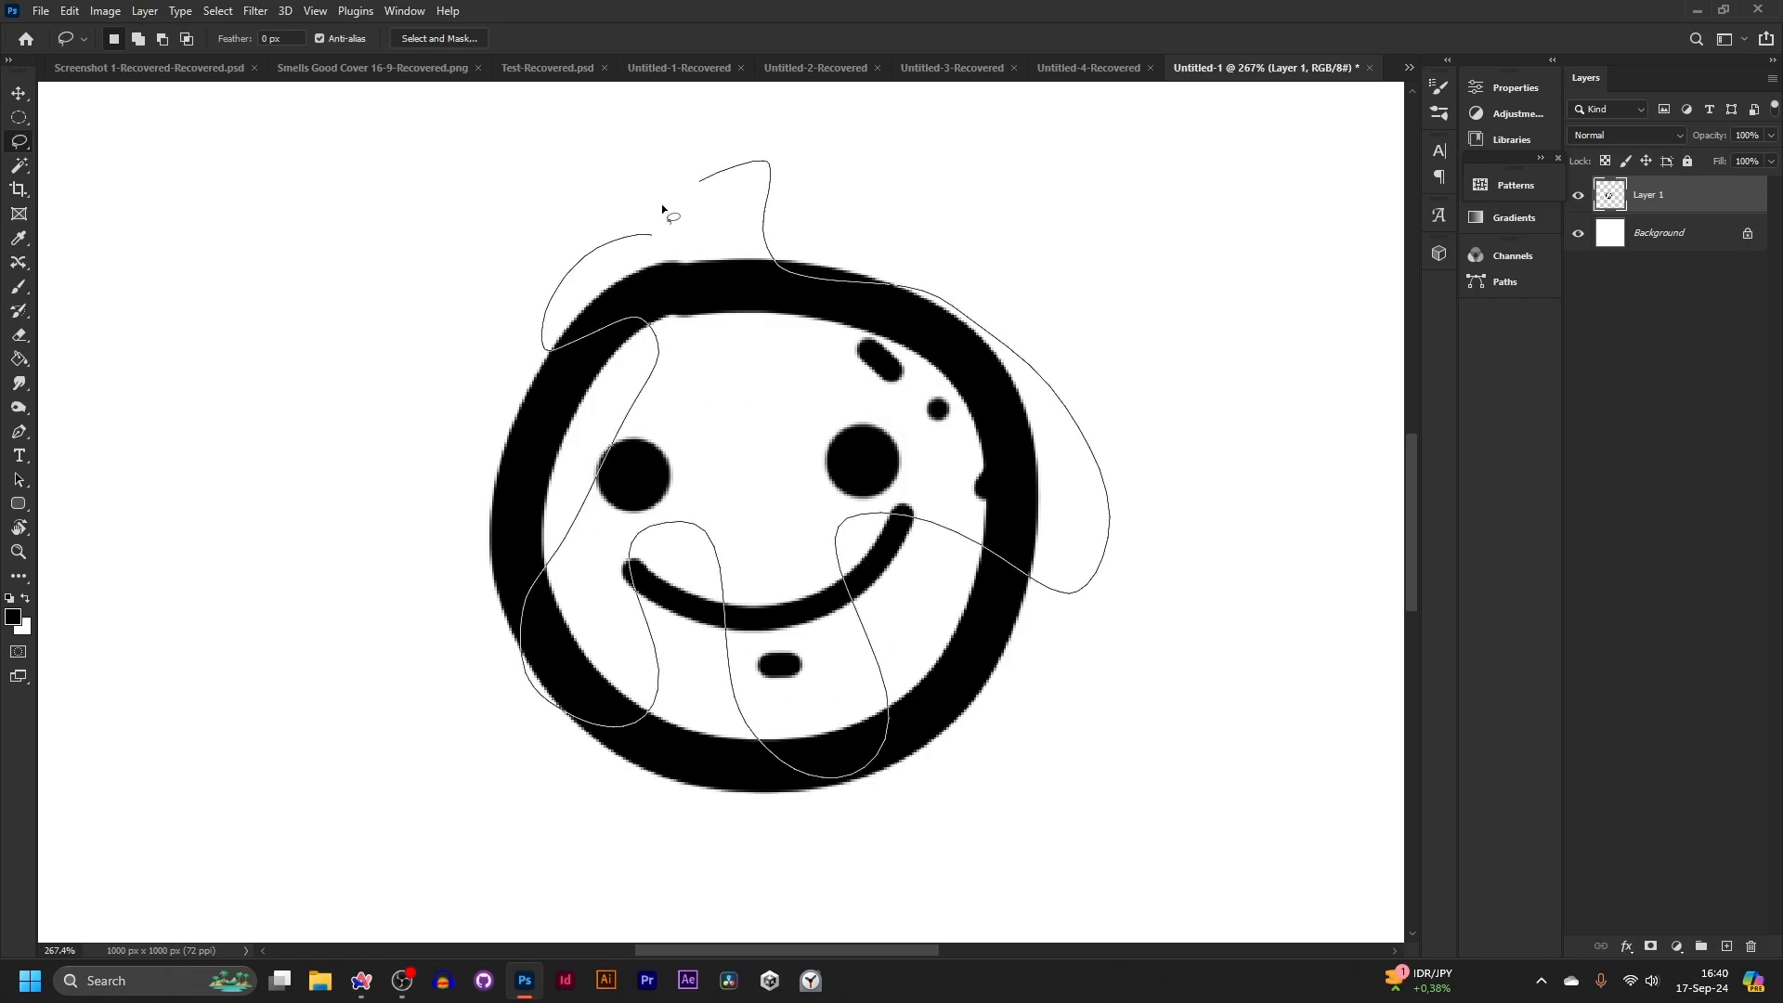
drag(661, 204, 666, 210)
mouse_move(754, 384)
mouse_down()
mouse_move(837, 263)
mouse_move(1155, 219)
mouse_up()
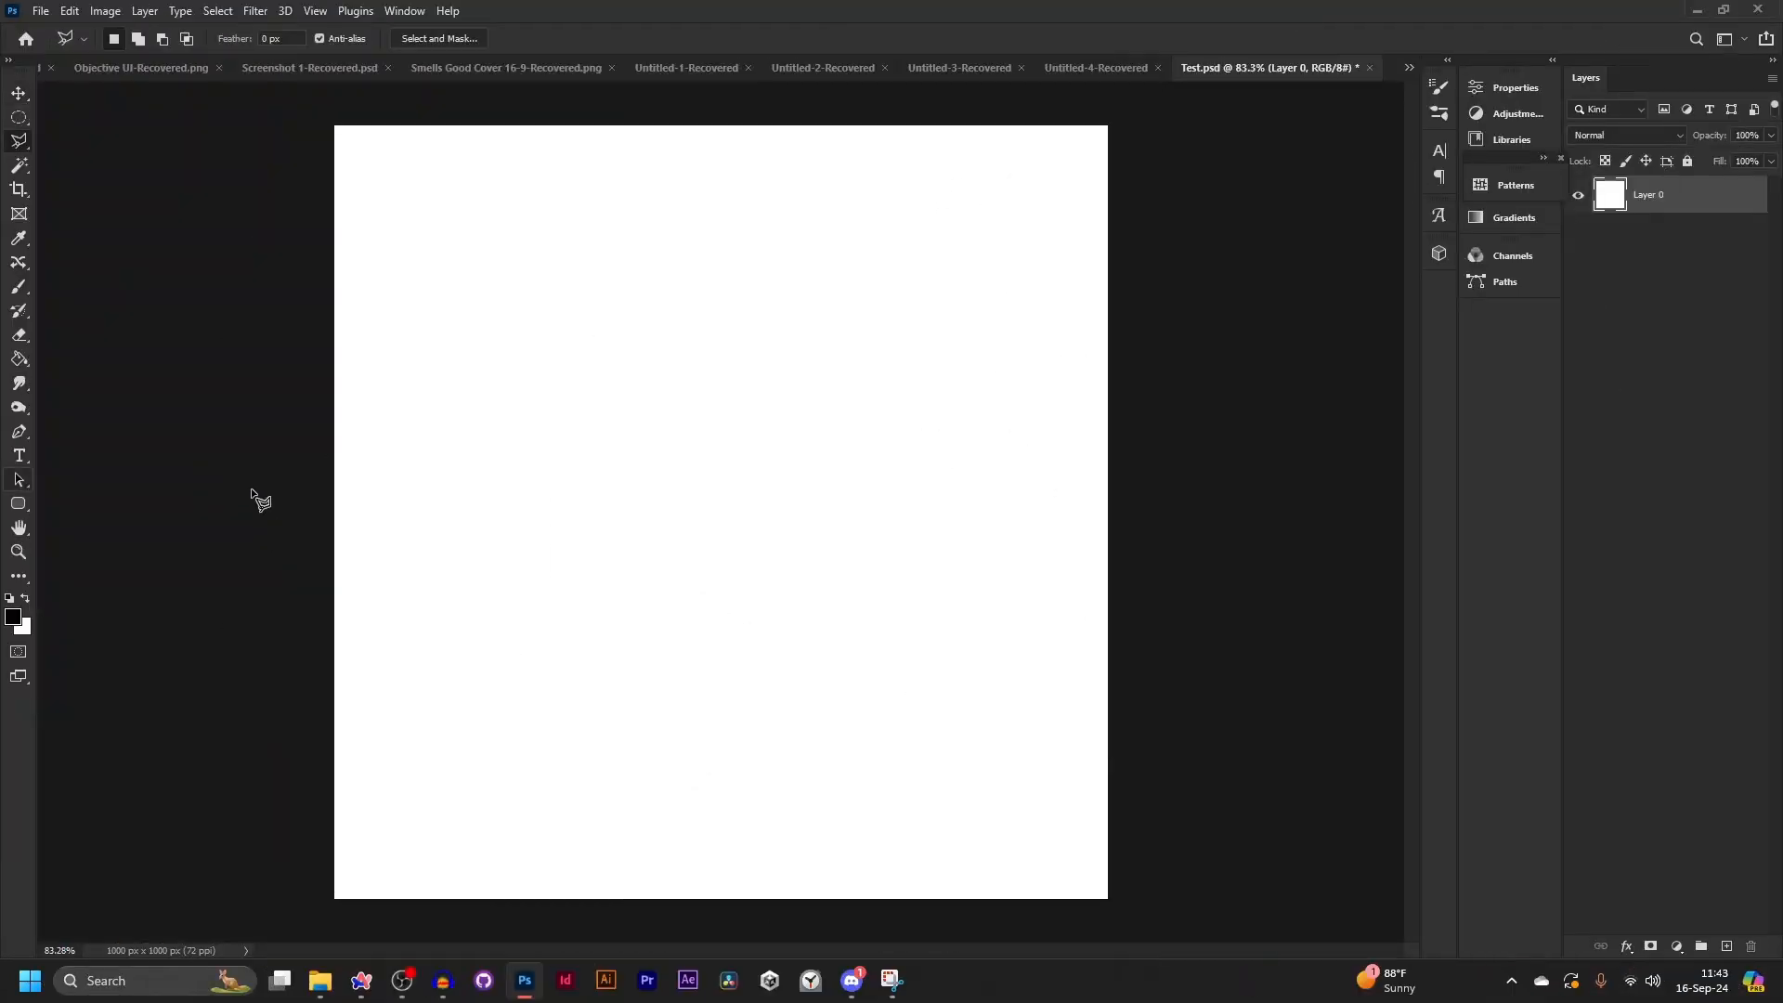
- Try adding a horizontal text reading "Skibidi Toilet" in the upper part of the blank canvas
key(t)
click(442, 403)
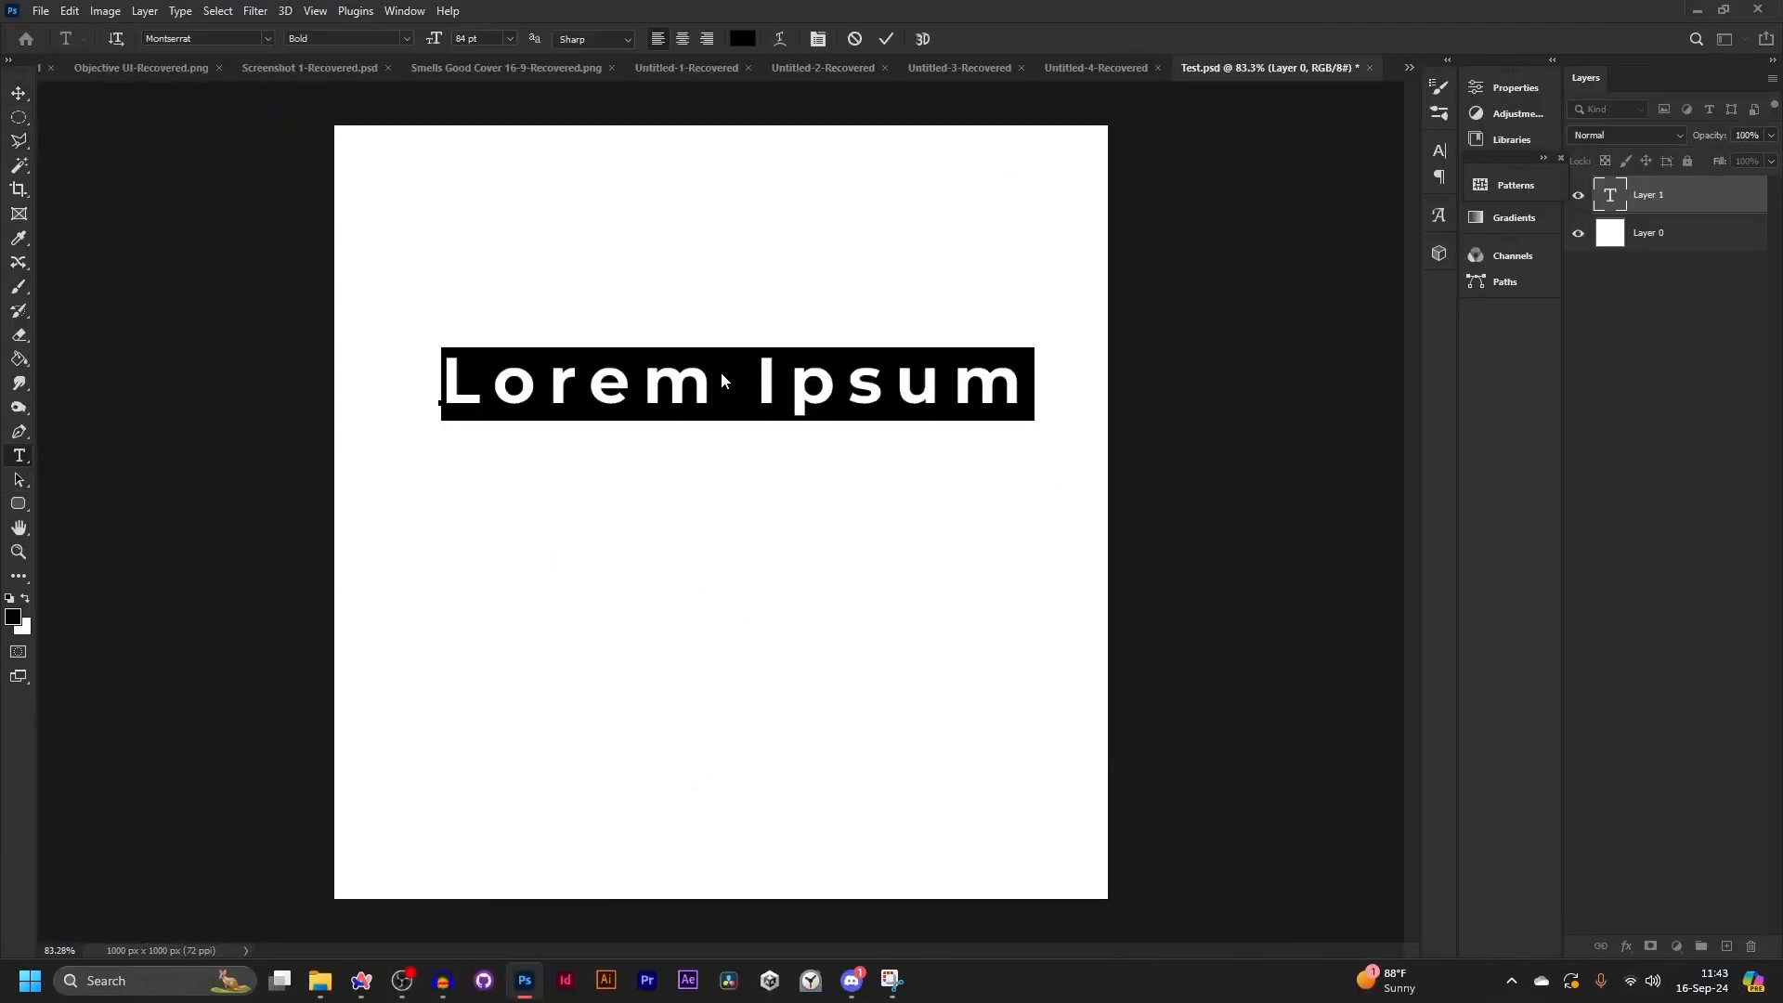
text(Skibidi Toilet)
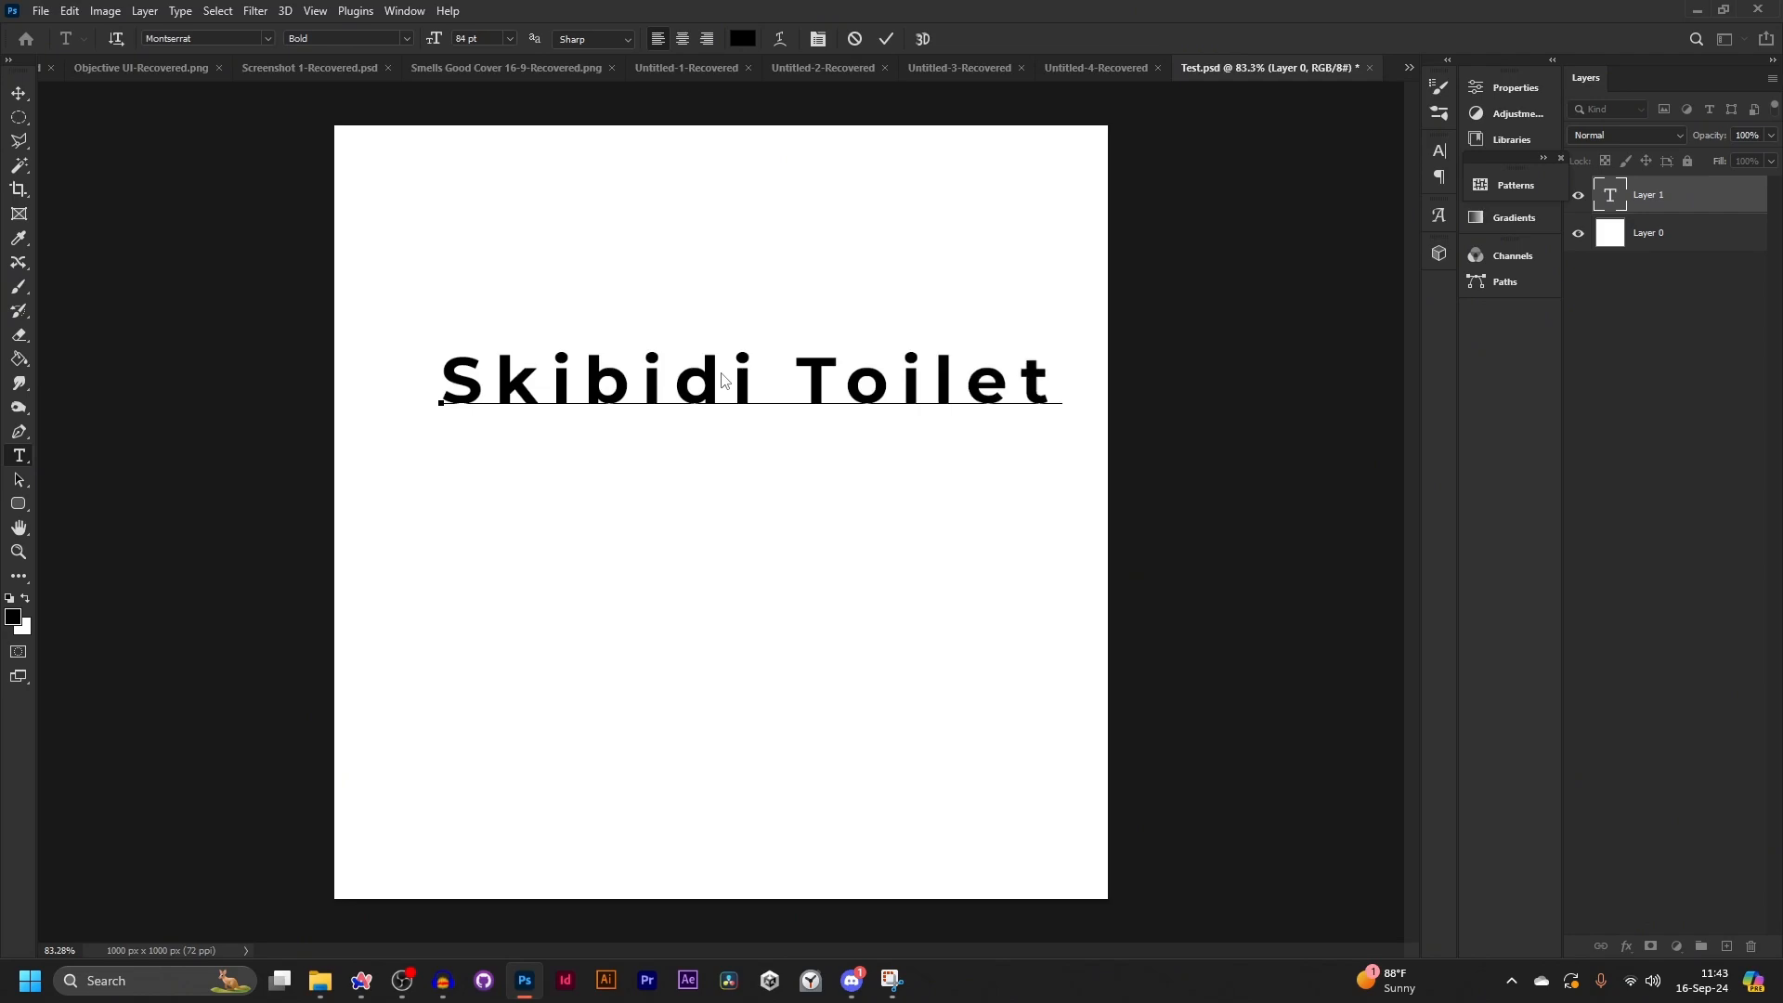
key(Escape)
- Draw a rectangle about 553 by 298 px with a blue-grey fill and 35 px black stroke, and round its corners to about 41 px
click(19, 503)
right_click(18, 503)
click(100, 503)
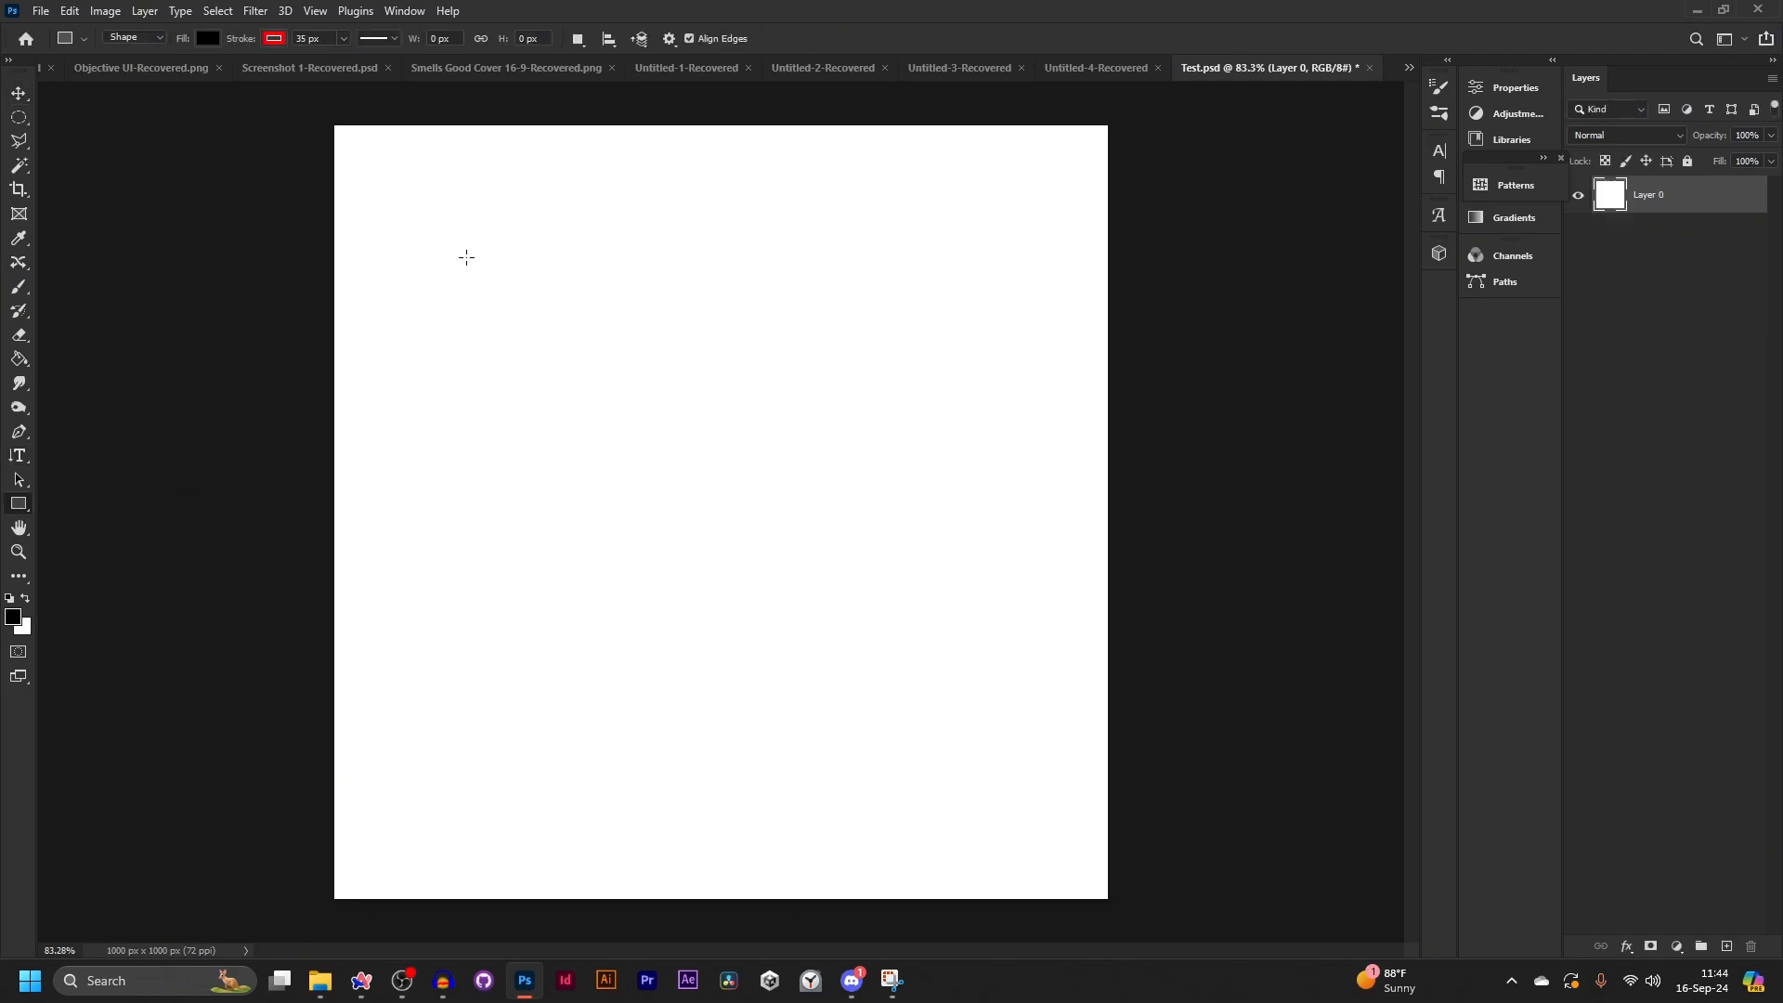
click(207, 38)
click(274, 38)
click(247, 138)
mouse_move(499, 219)
mouse_down()
mouse_move(788, 402)
mouse_move(926, 448)
mouse_up()
scroll(766, 303, up, 4)
drag(411, 201, 435, 240)
- Fit the canvas in view and delete the rounded rectangle
key(v)
key(ctrl+0)
click(1424, 79)
key(Delete)
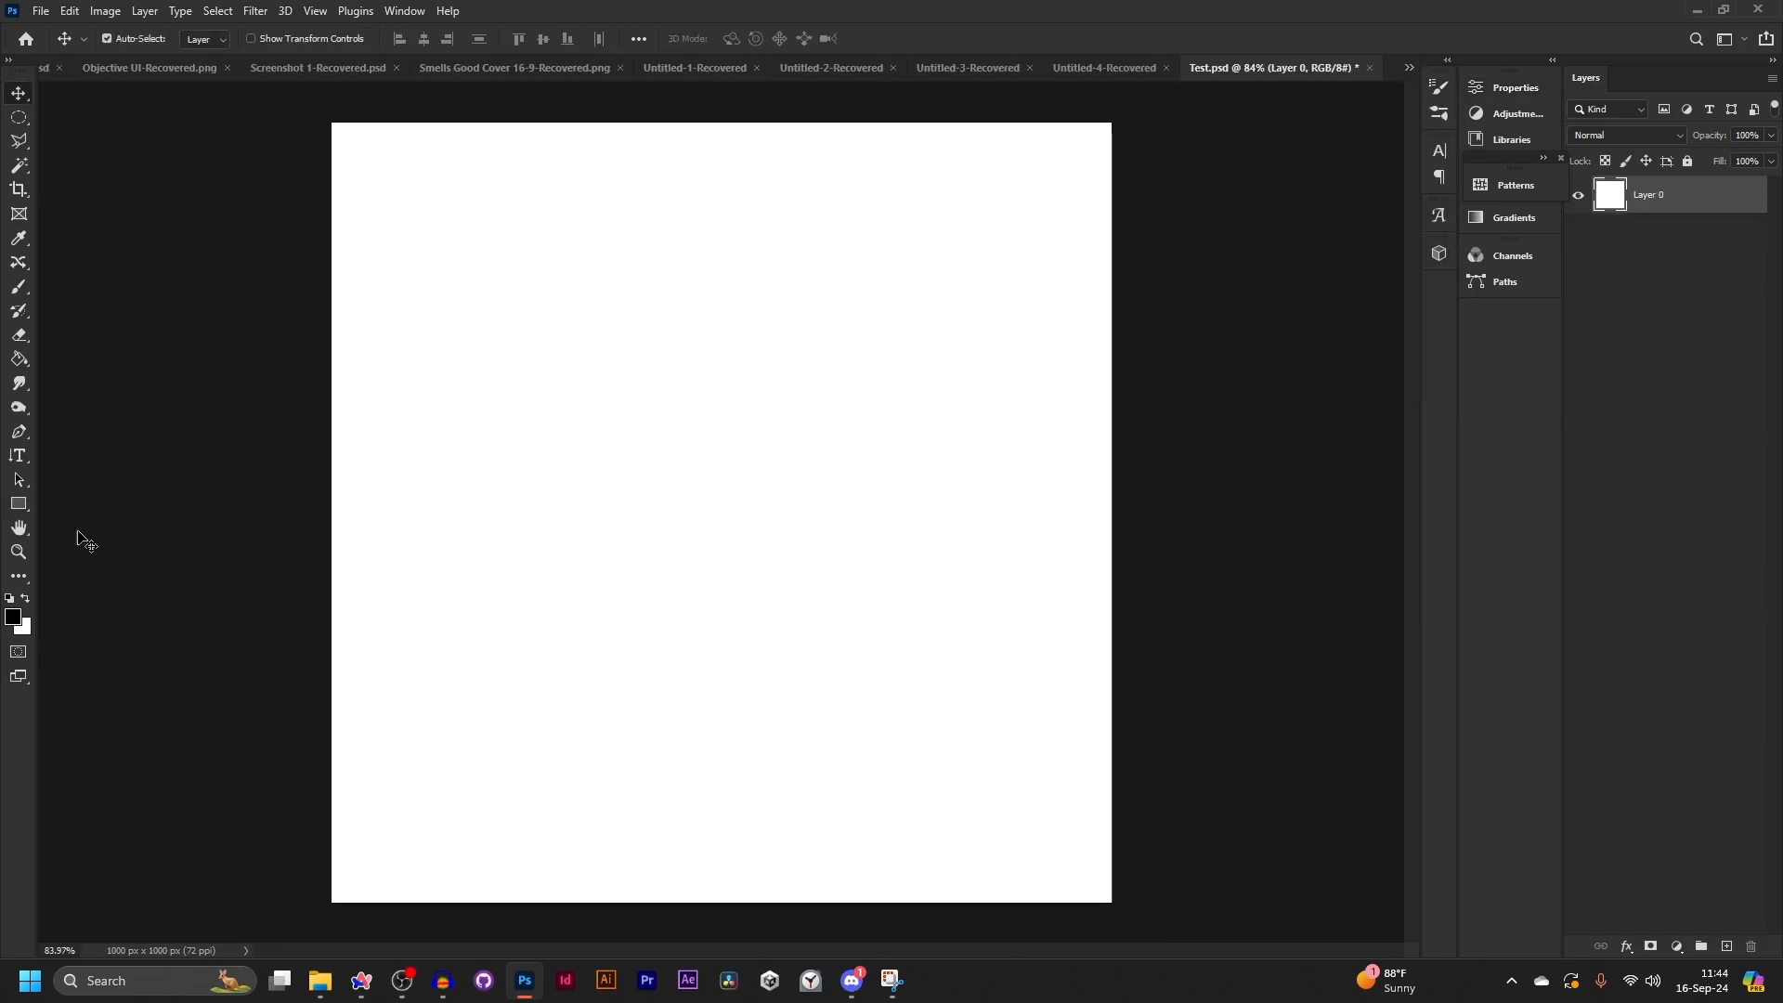
- Choose the Ellipse tool and set its fill to a bright yellow from the colour picker
click(19, 503)
click(102, 539)
click(208, 38)
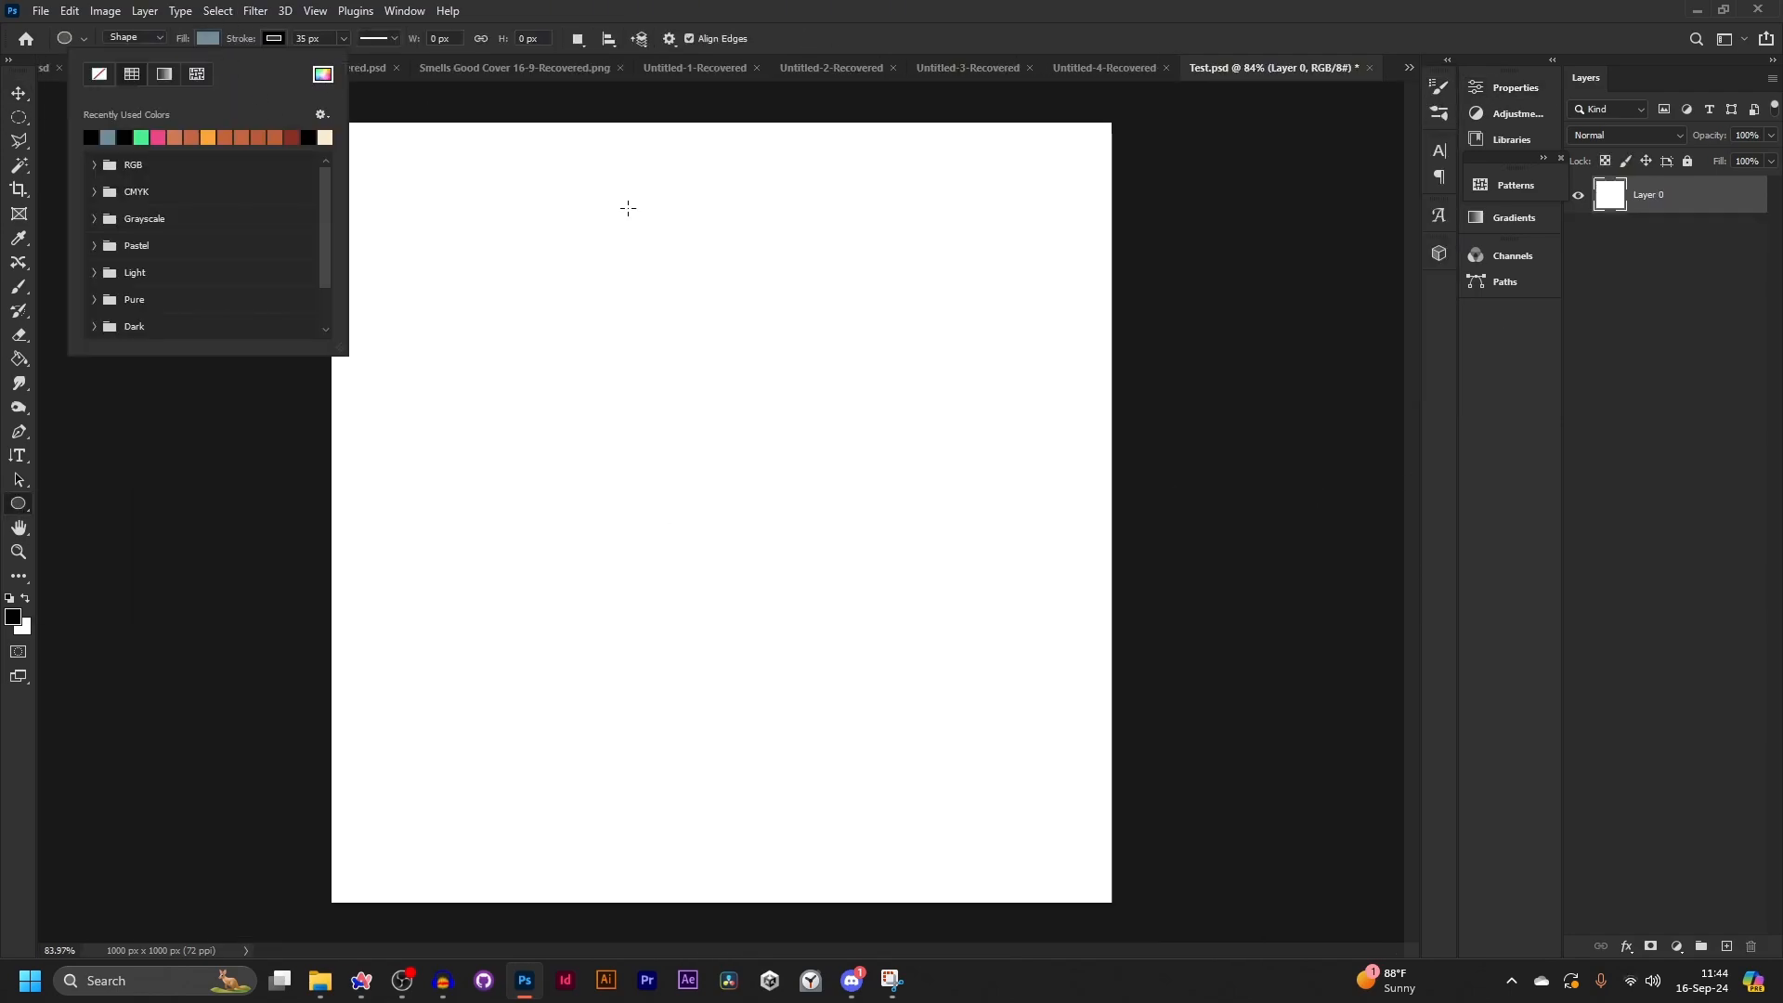
click(322, 74)
click(1296, 832)
key(Return)
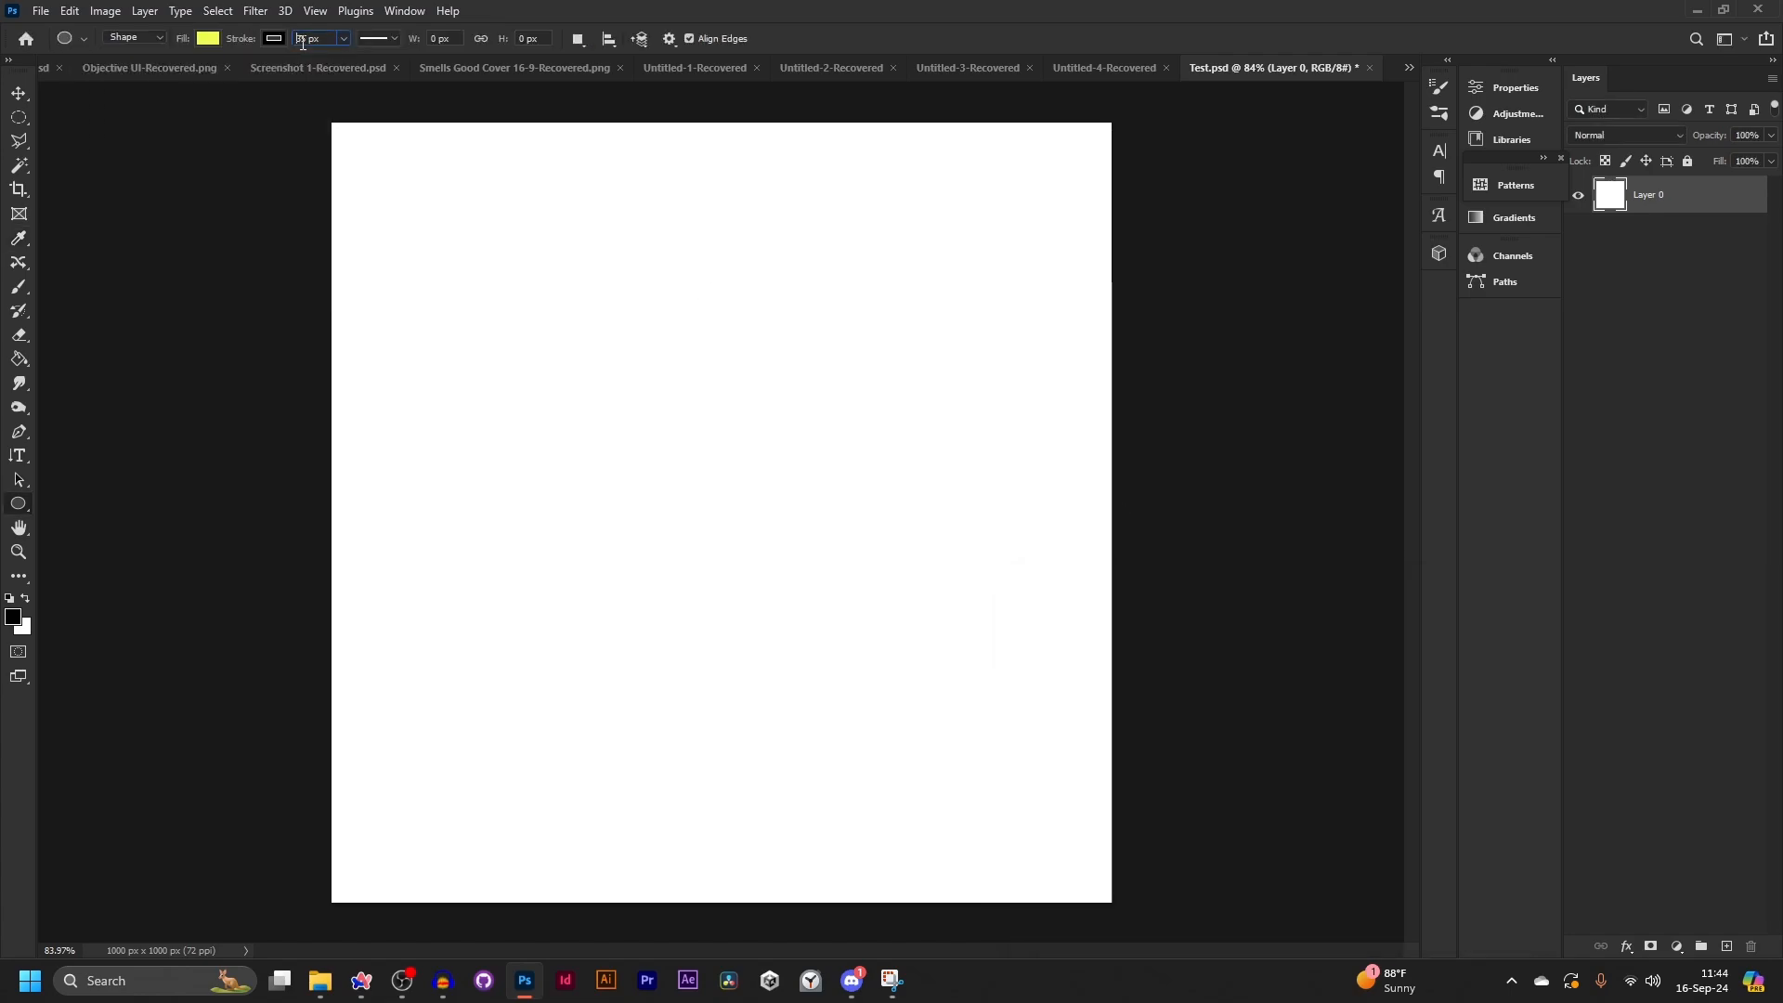
- Set the ellipse's stroke to 15 px and draw a circle about 230 px across in the canvas's upper-left area
text(15)
key(Return)
scroll(591, 372, up, 5)
drag(415, 181, 716, 455)
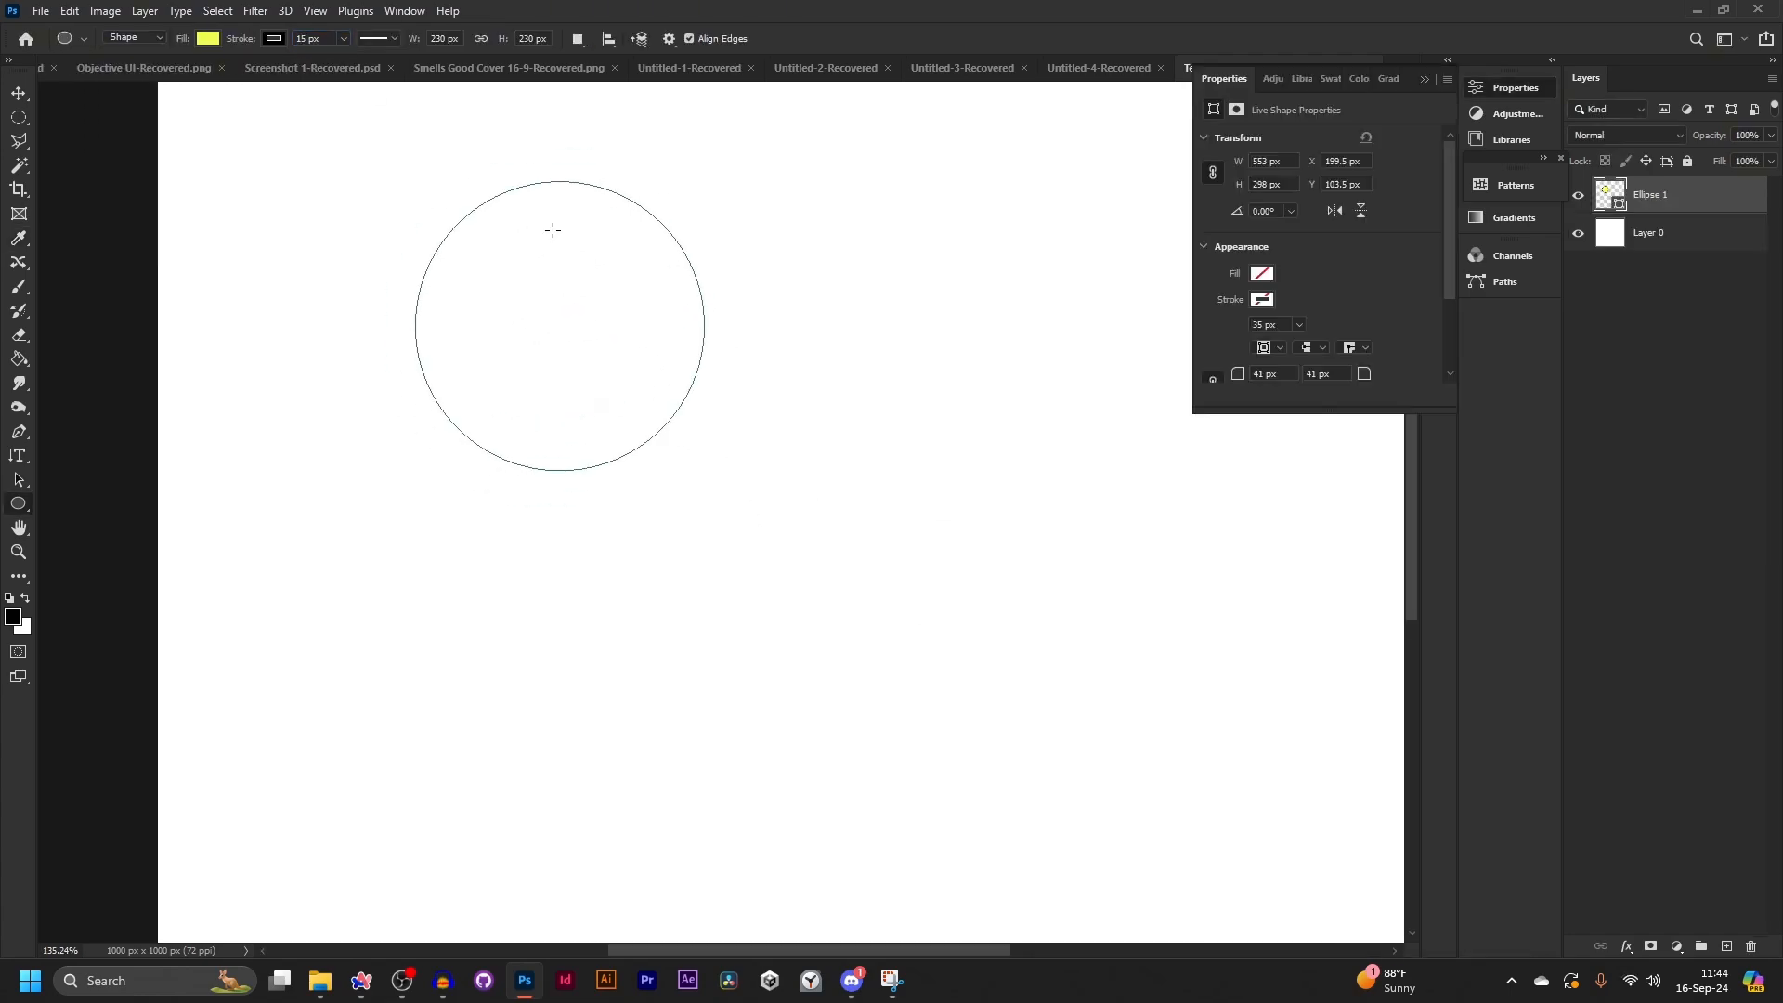
scroll(464, 153, up, 6)
click(19, 93)
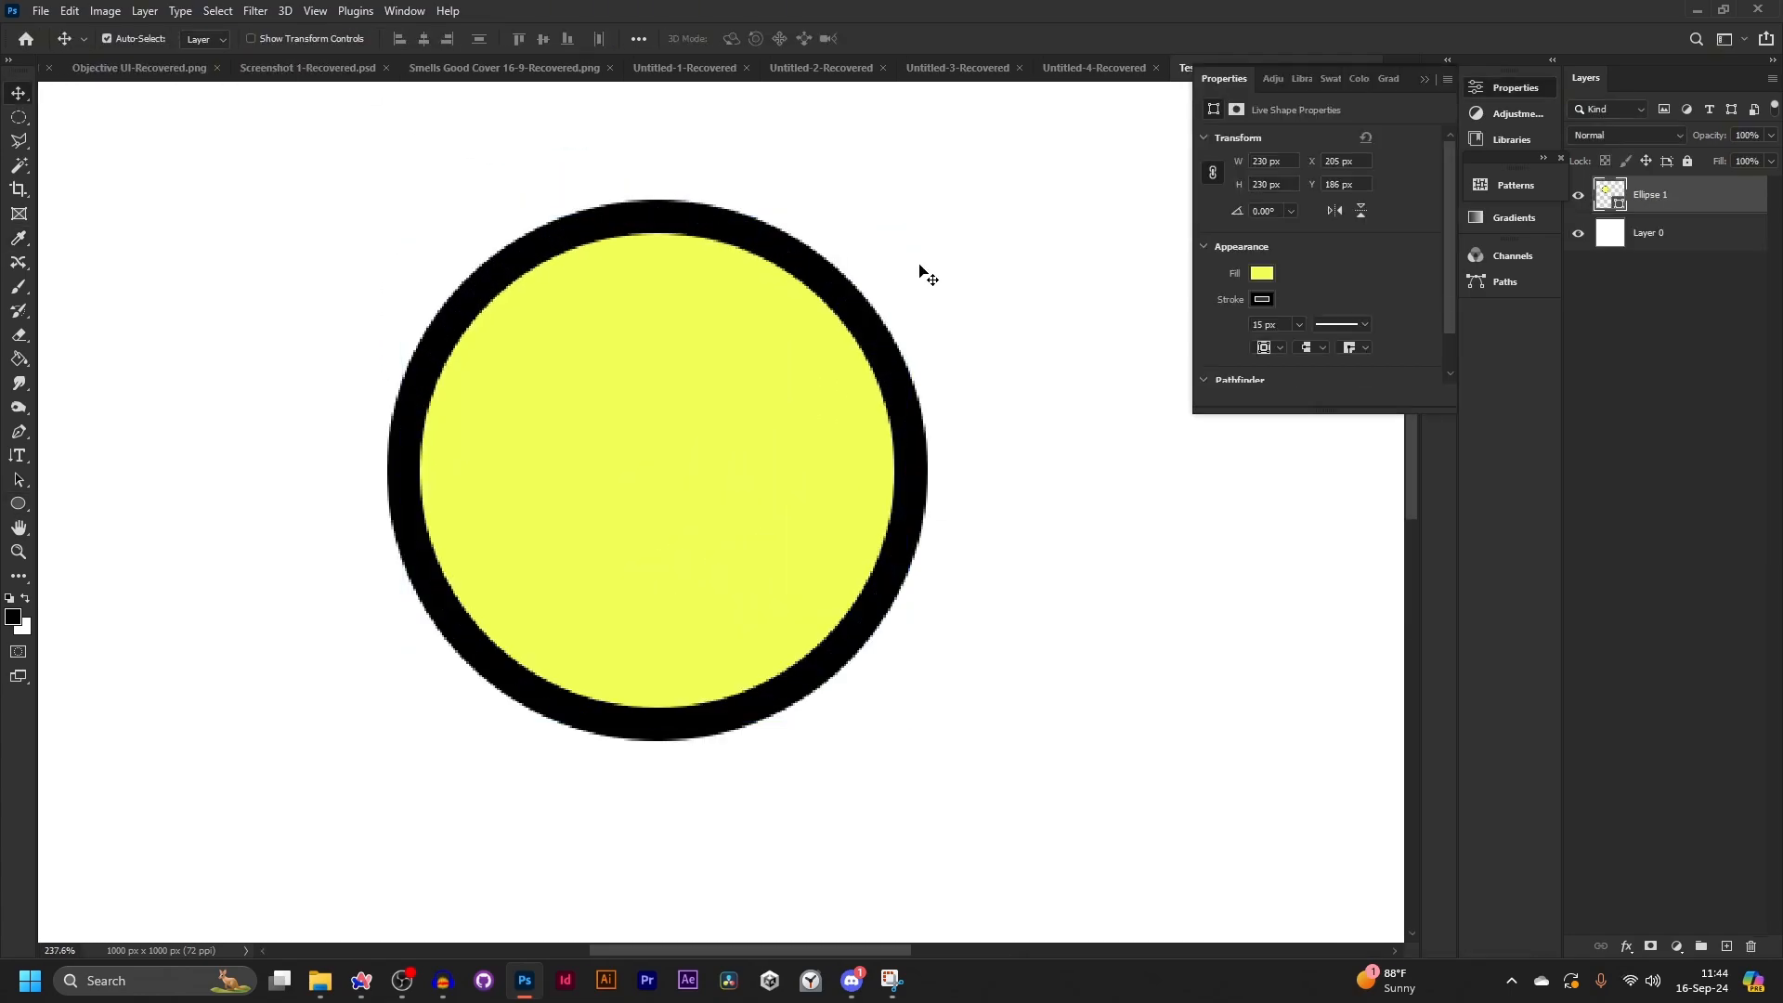
click(1424, 81)
- Rasterize the yellow circle's shape layer and paint two eyes, a small V-shaped mouth and a wavy hairline with a black brush
click(20, 288)
right_click(23, 295)
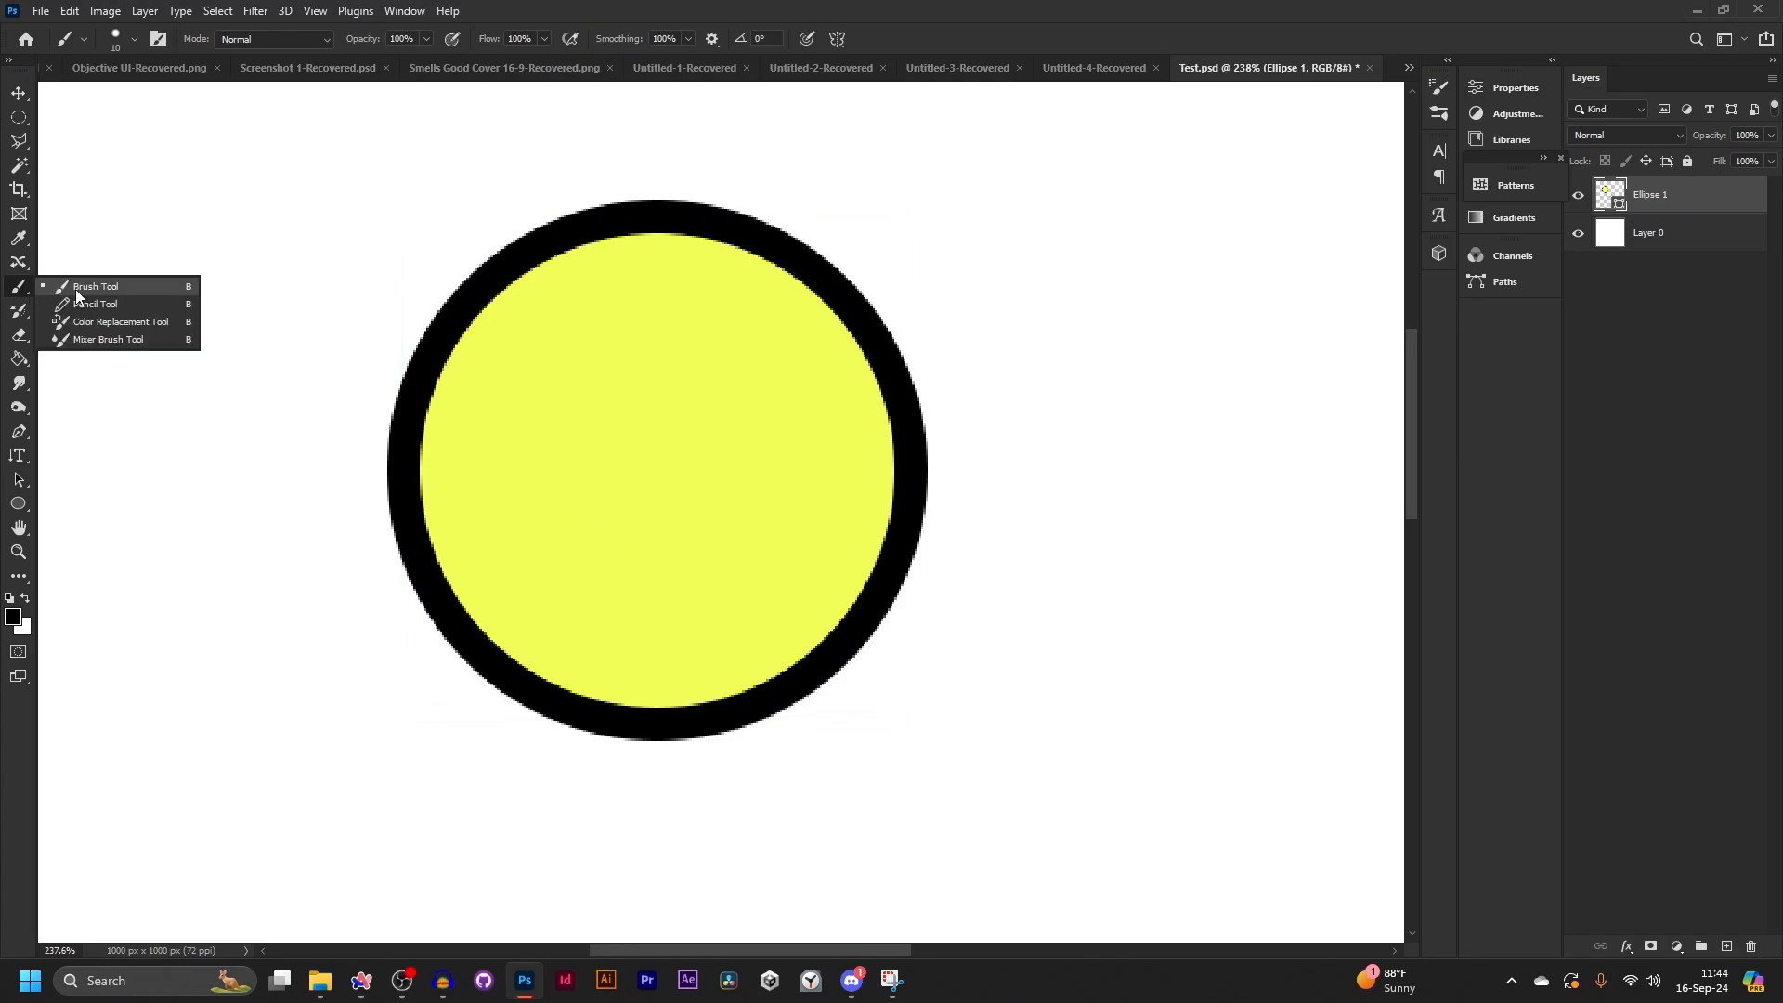
click(79, 298)
click(543, 418)
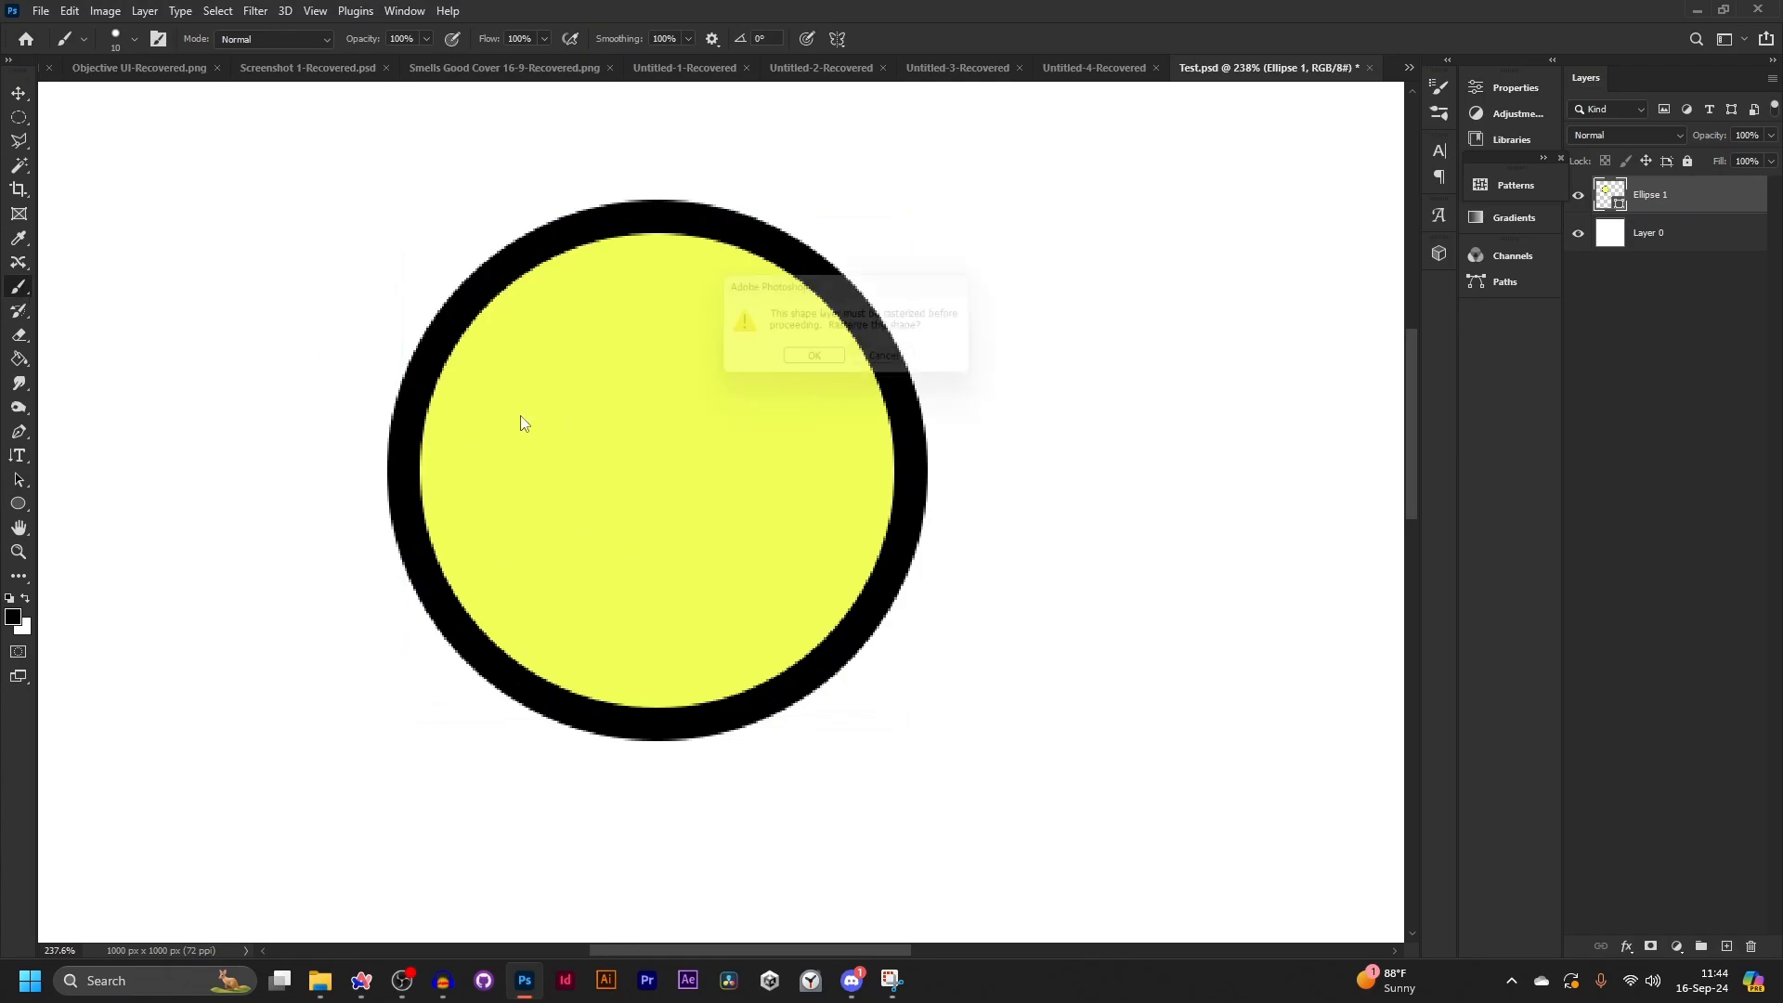
click(817, 364)
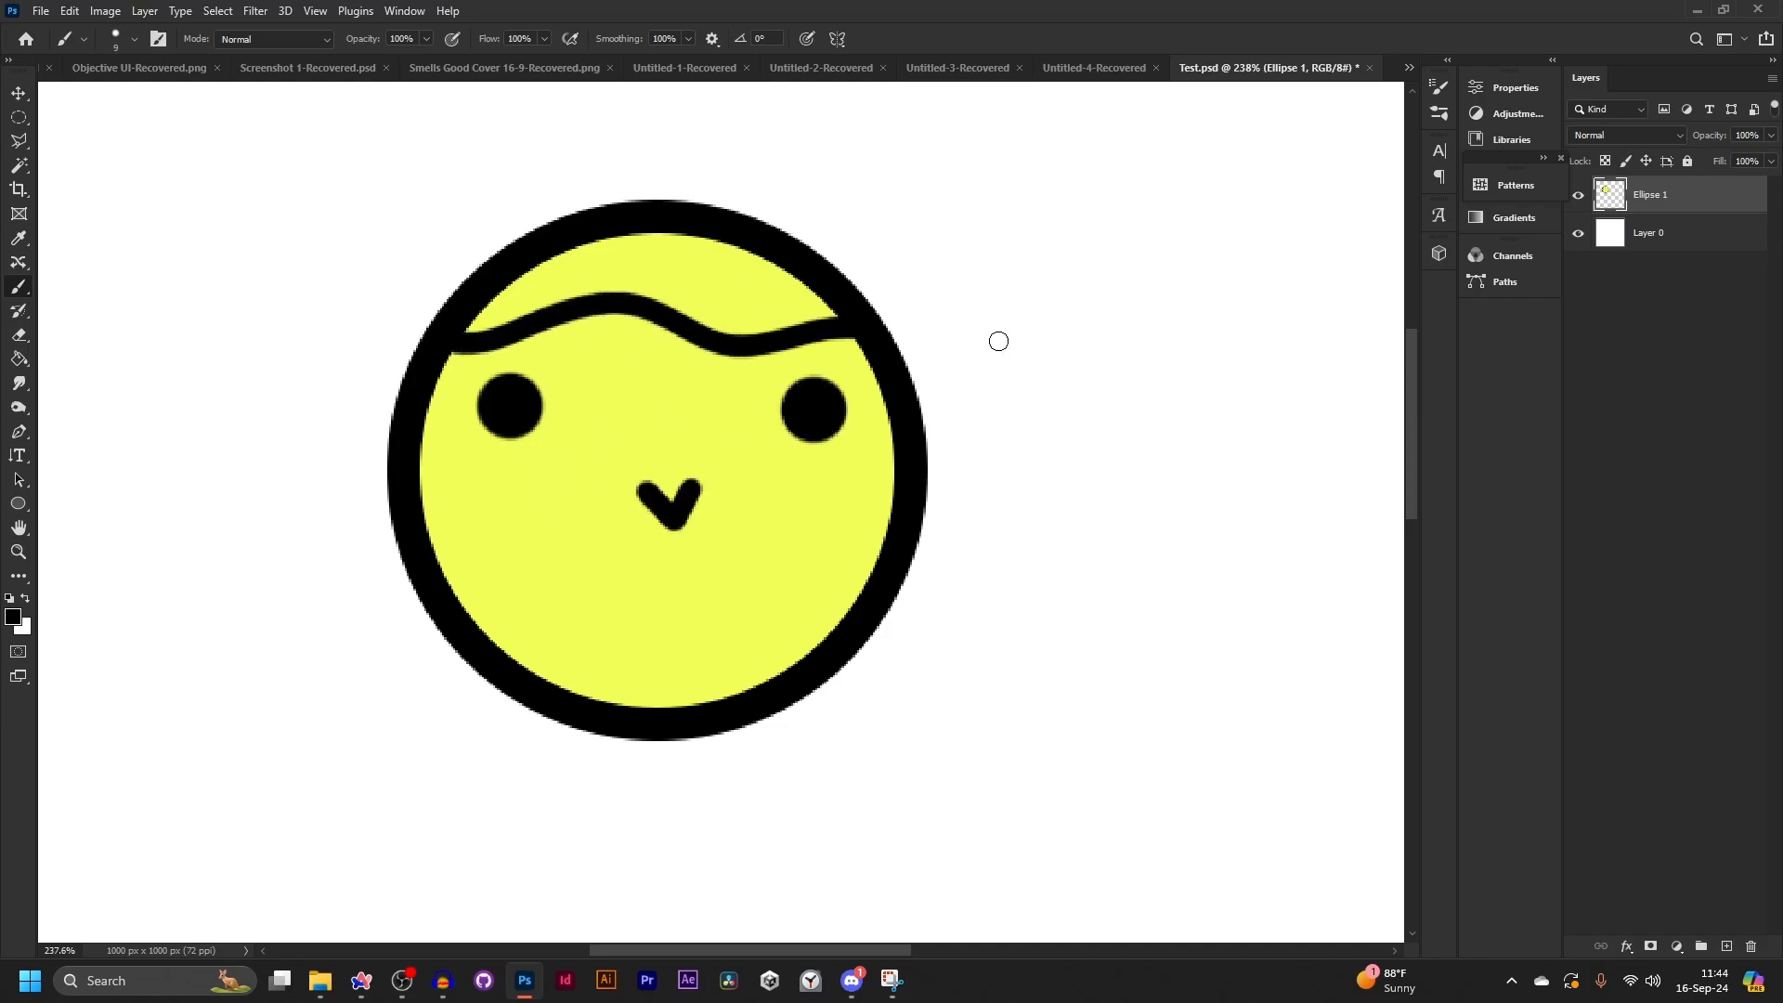
- Try moving the yellow face slightly downward
scroll(721, 408, down, 4)
scroll(719, 403, up, 8)
scroll(734, 405, down, 9)
key(v)
mouse_move(876, 466)
mouse_down()
mouse_move(914, 423)
mouse_move(881, 486)
mouse_up()
key(ctrl+z)
click(21, 480)
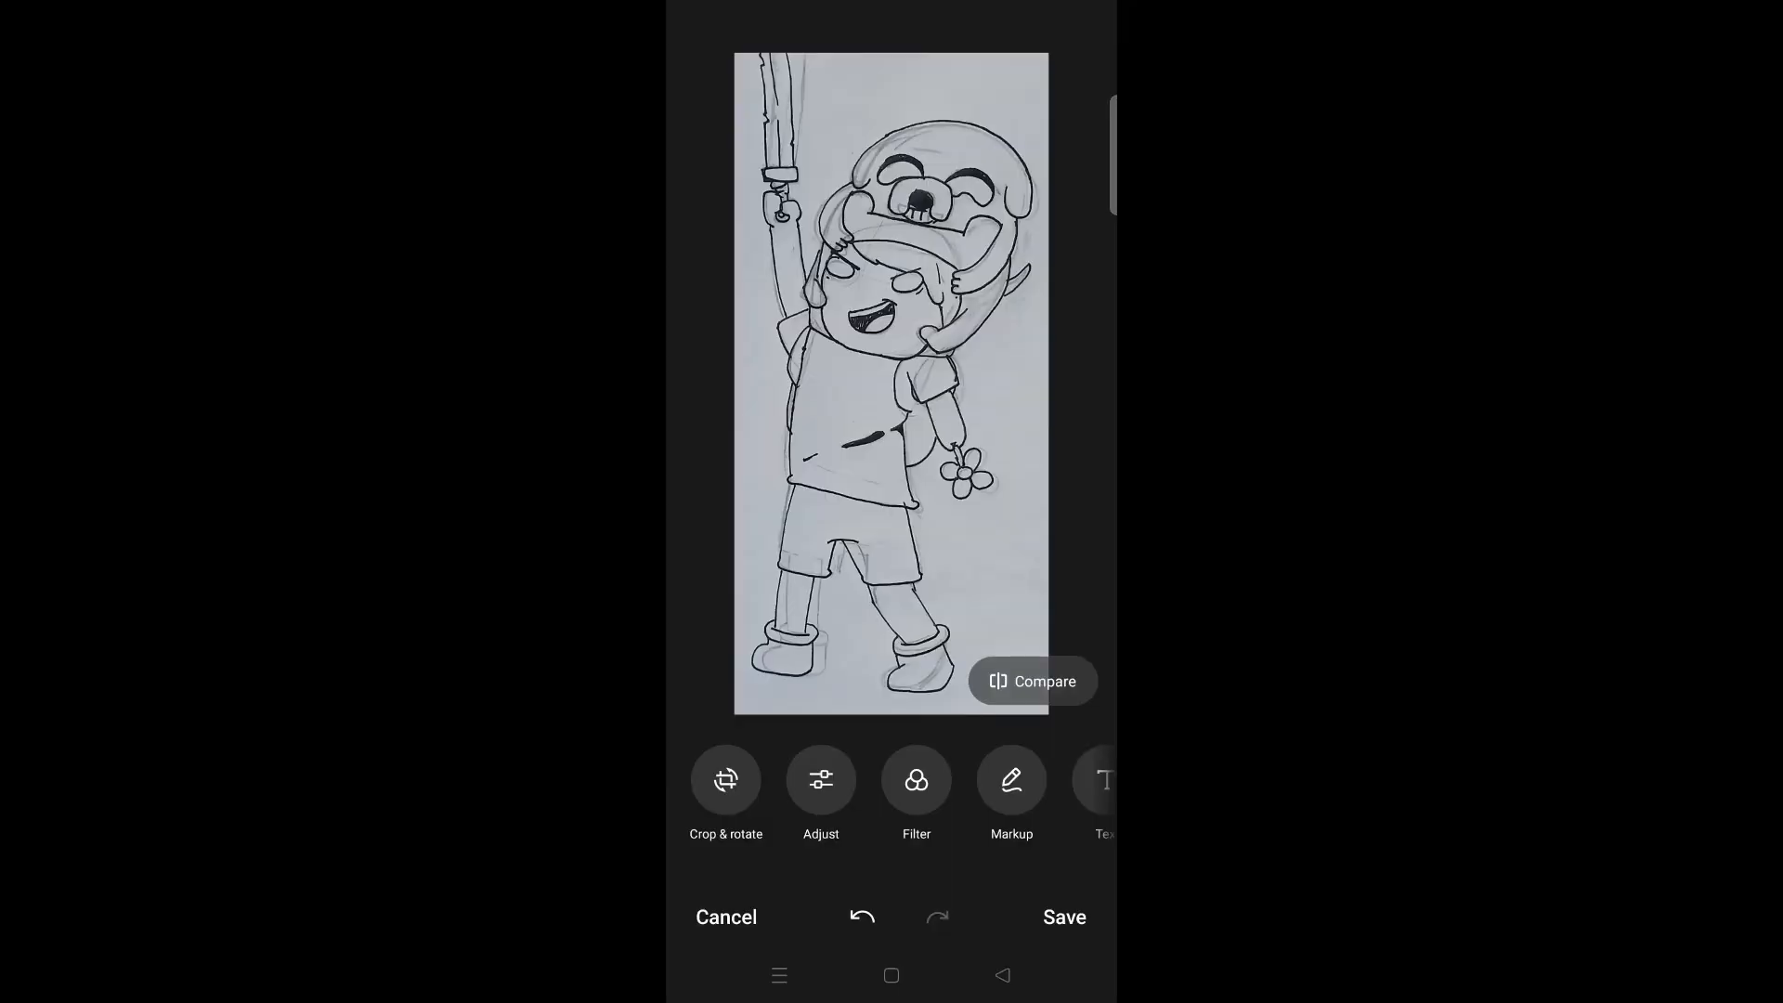
- Brighten the photographed drawing in the phone's photo editor, raising brightness to about 55 and highlights to 100
click(820, 780)
click(987, 733)
drag(978, 856, 802, 876)
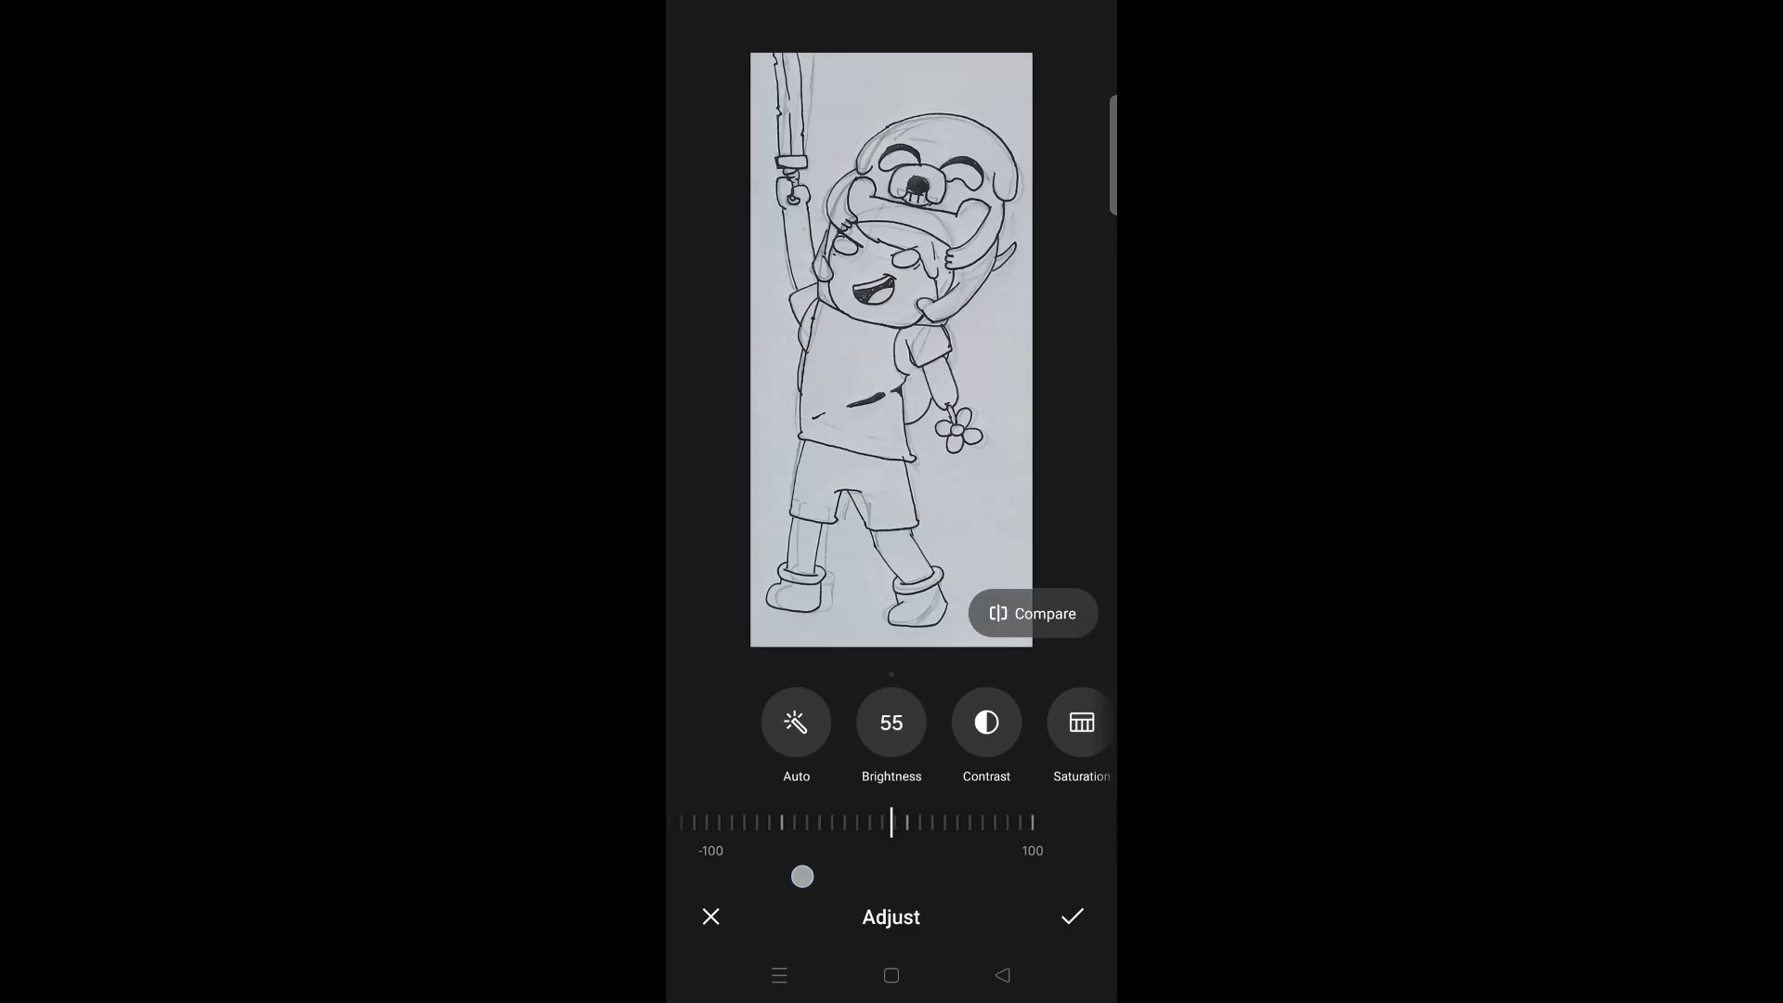
click(977, 740)
drag(1031, 856, 826, 862)
click(986, 733)
click(986, 729)
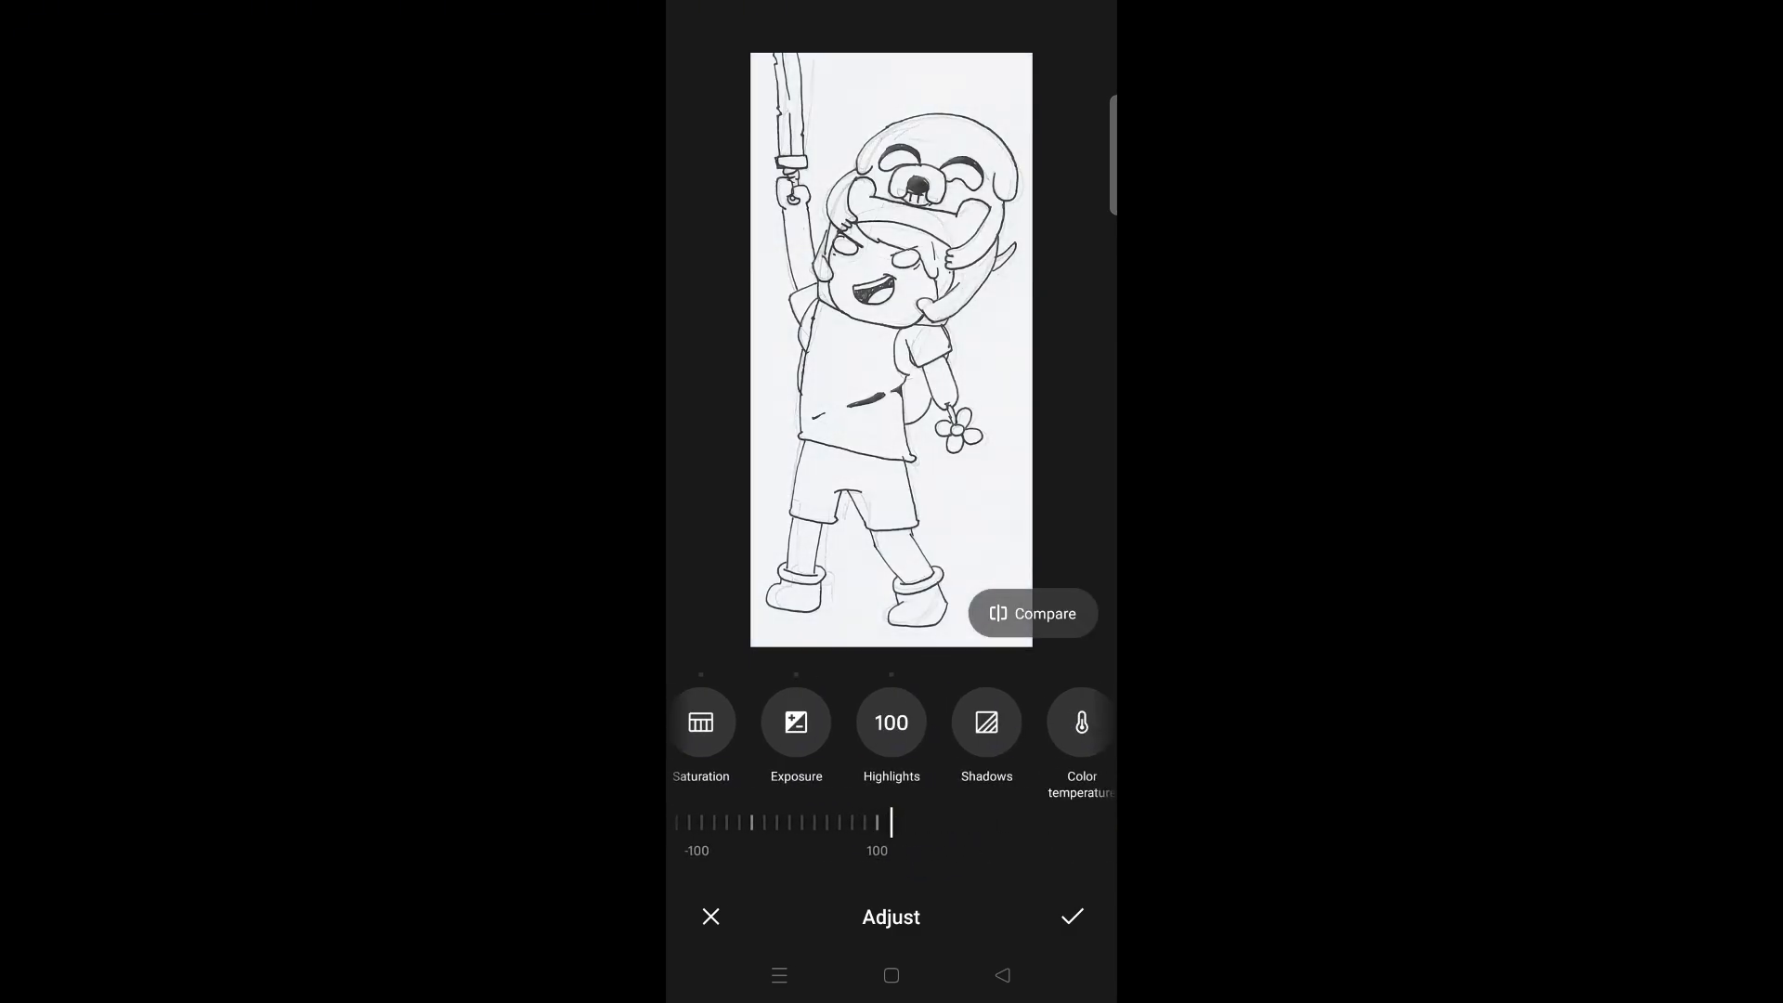
- Set the photo's vignette to -100, apply the adjustments and save the edited drawing
drag(1012, 734, 761, 733)
drag(806, 821, 1038, 825)
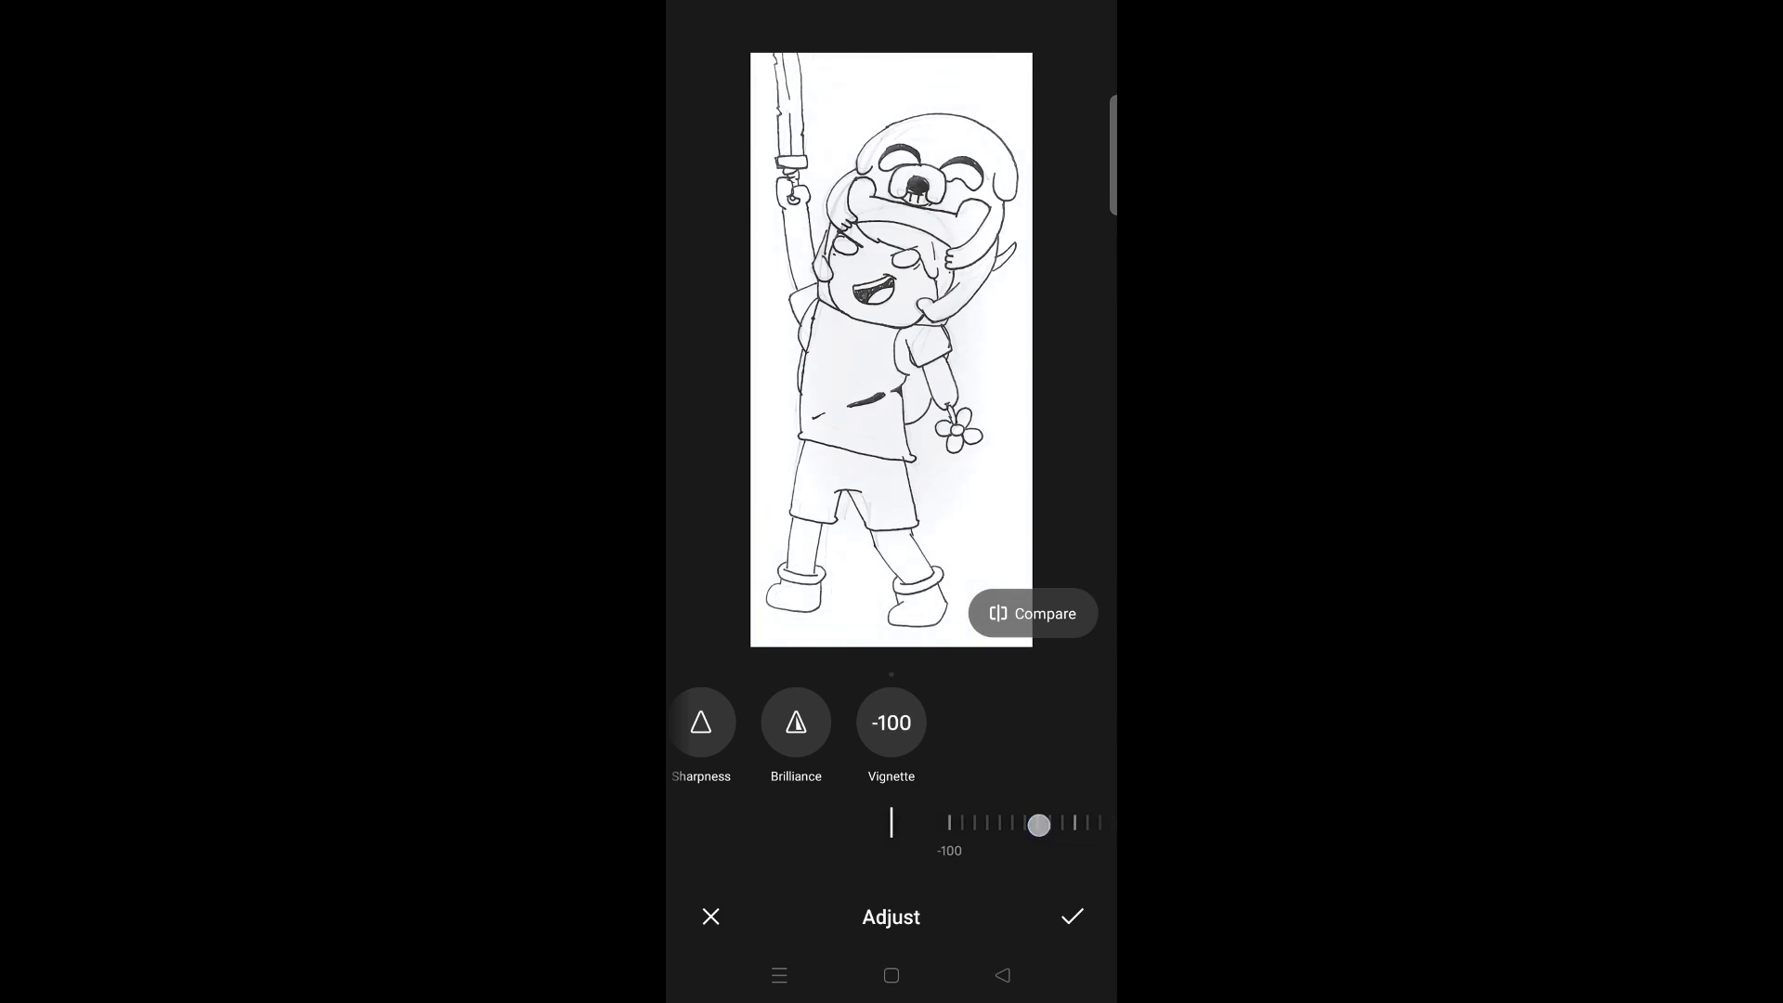
click(1072, 916)
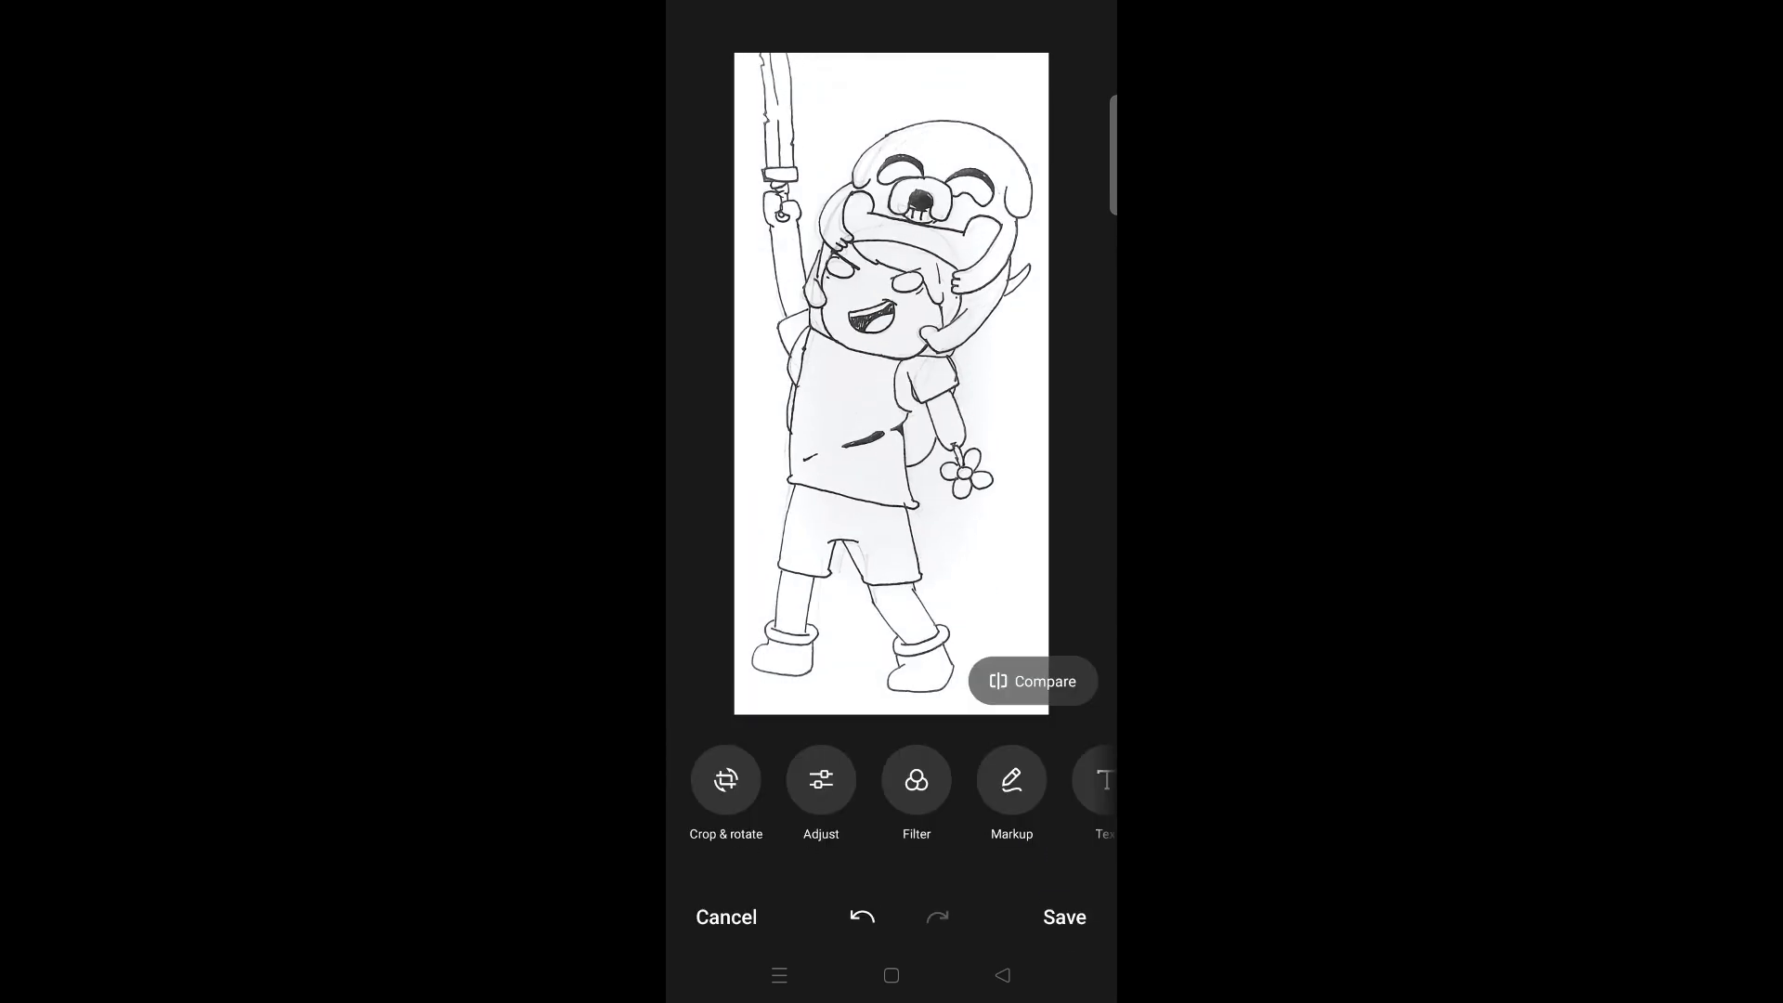
click(1064, 917)
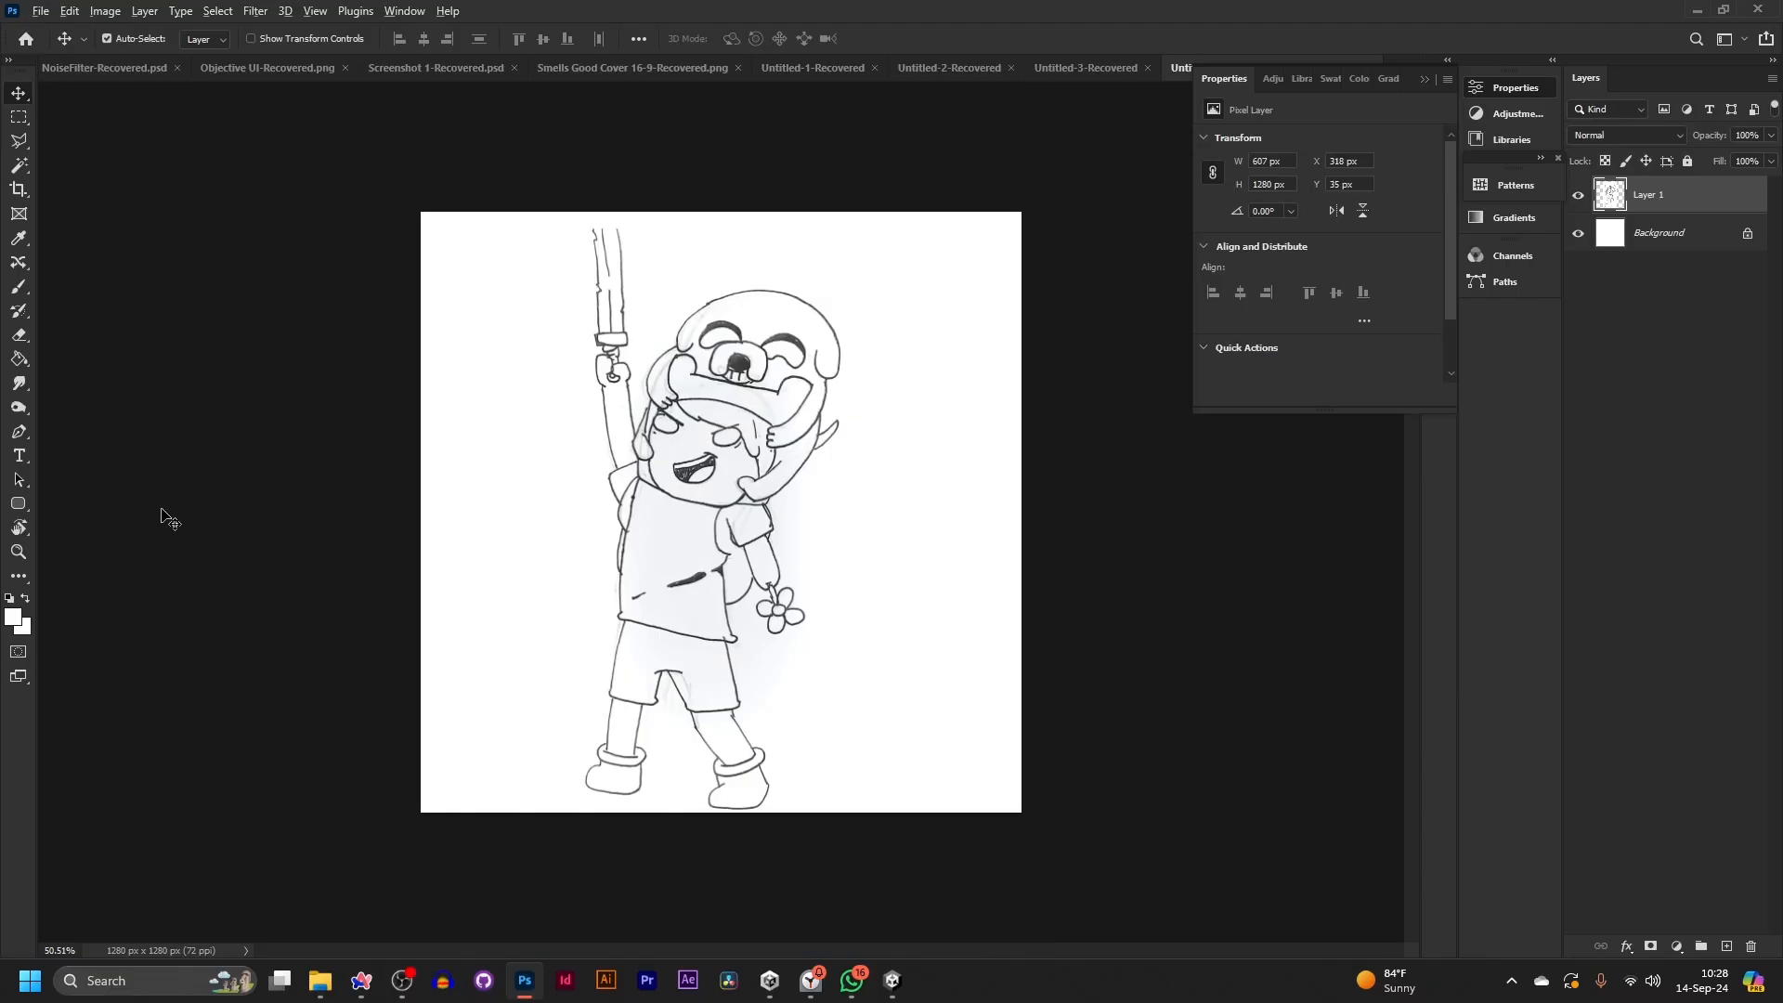
- Back in Photoshop, reduce the imported sketch layer's opacity to 30%
scroll(661, 439, up, 2)
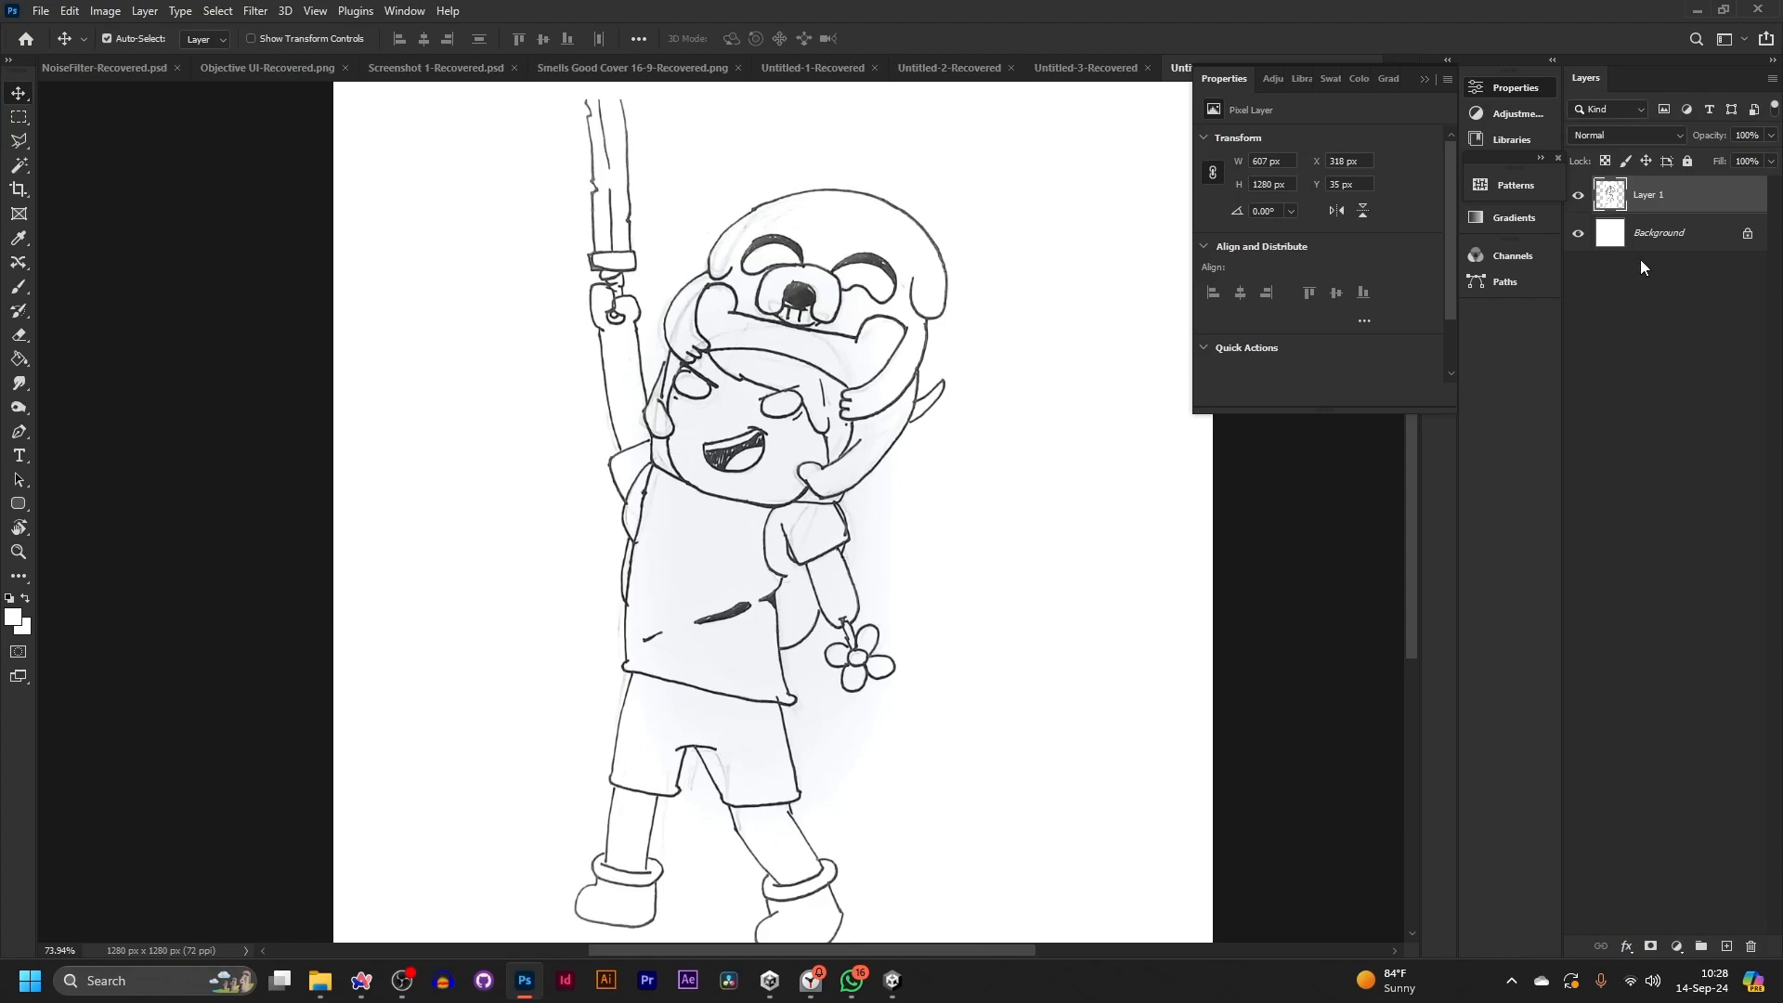
key(3)
click(1769, 135)
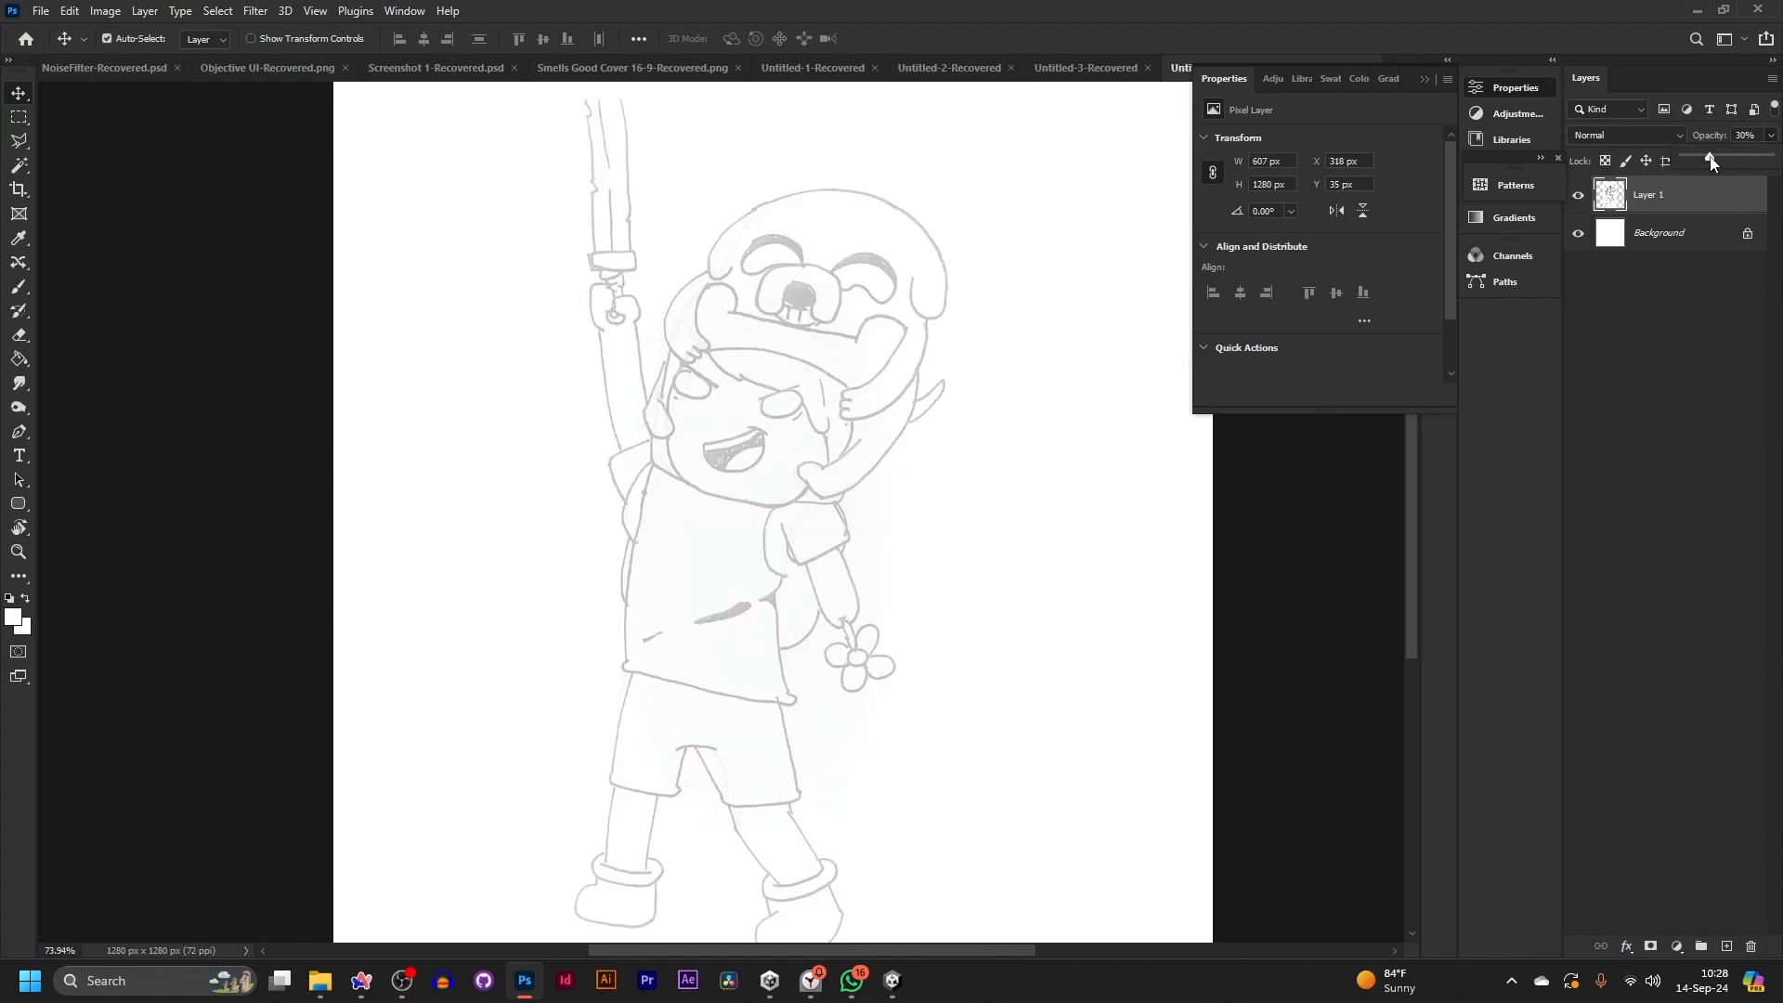
click(1710, 335)
click(1425, 79)
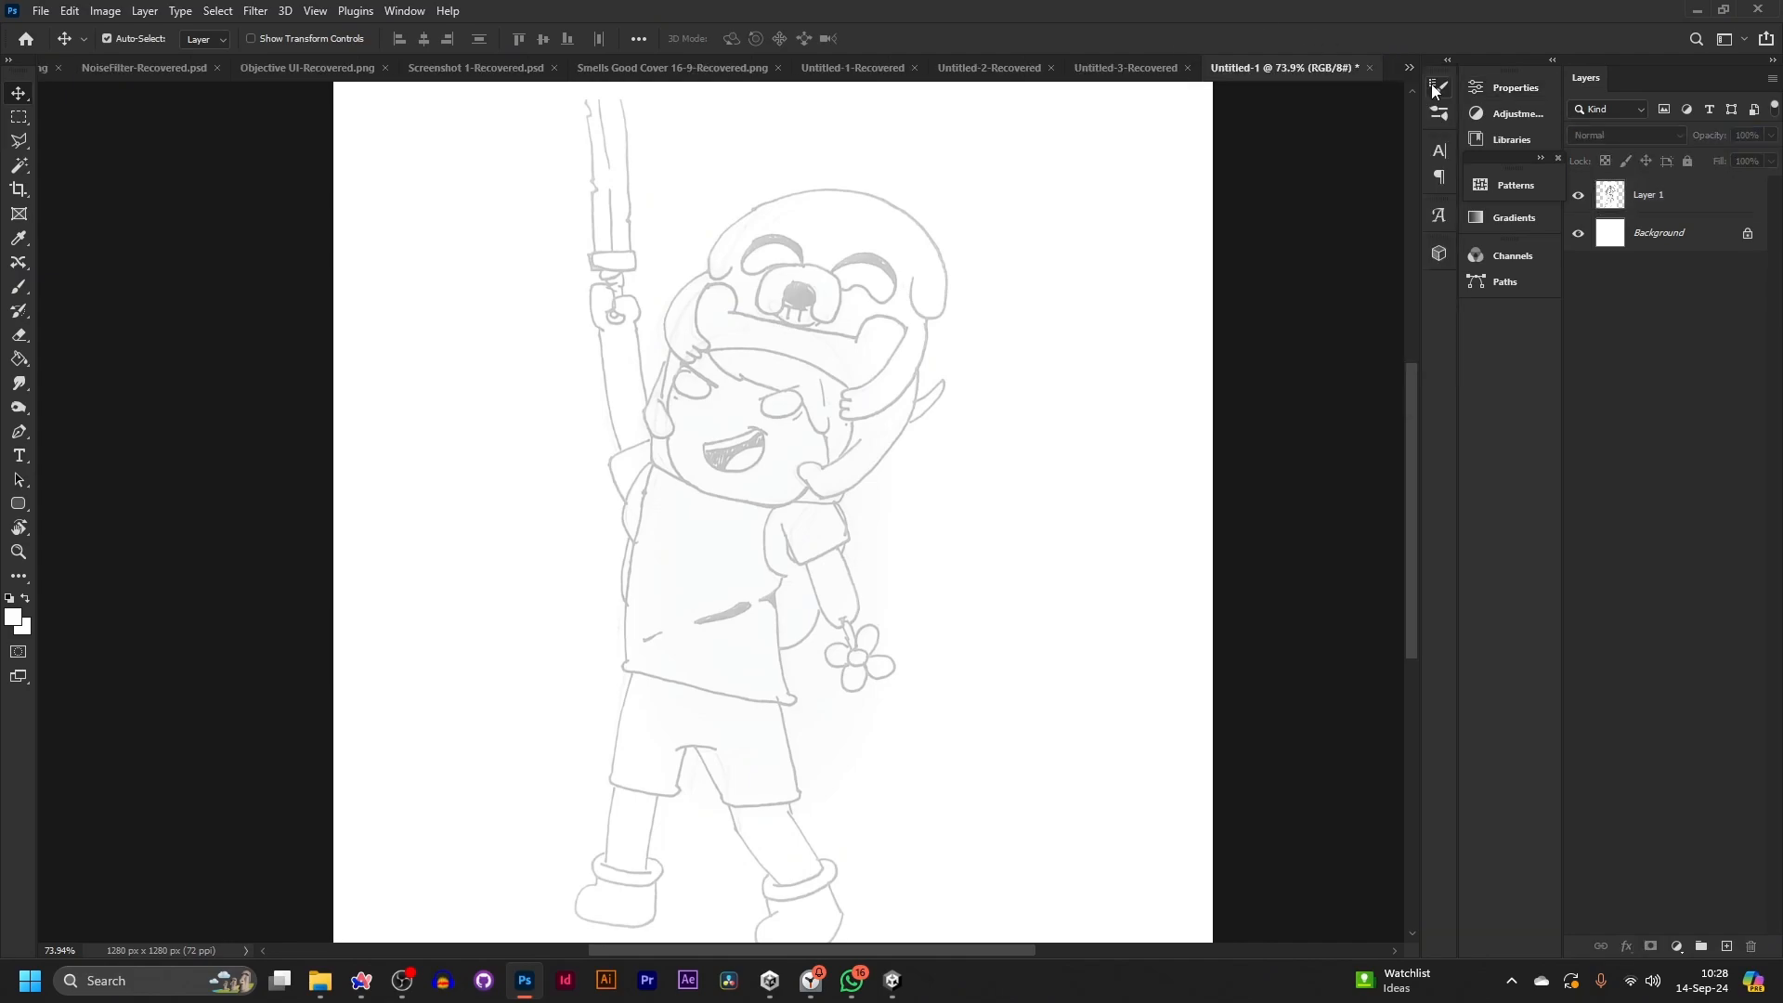
- Add a new layer above the sketch and trace the dog hat's muzzle with a black brush
click(1654, 193)
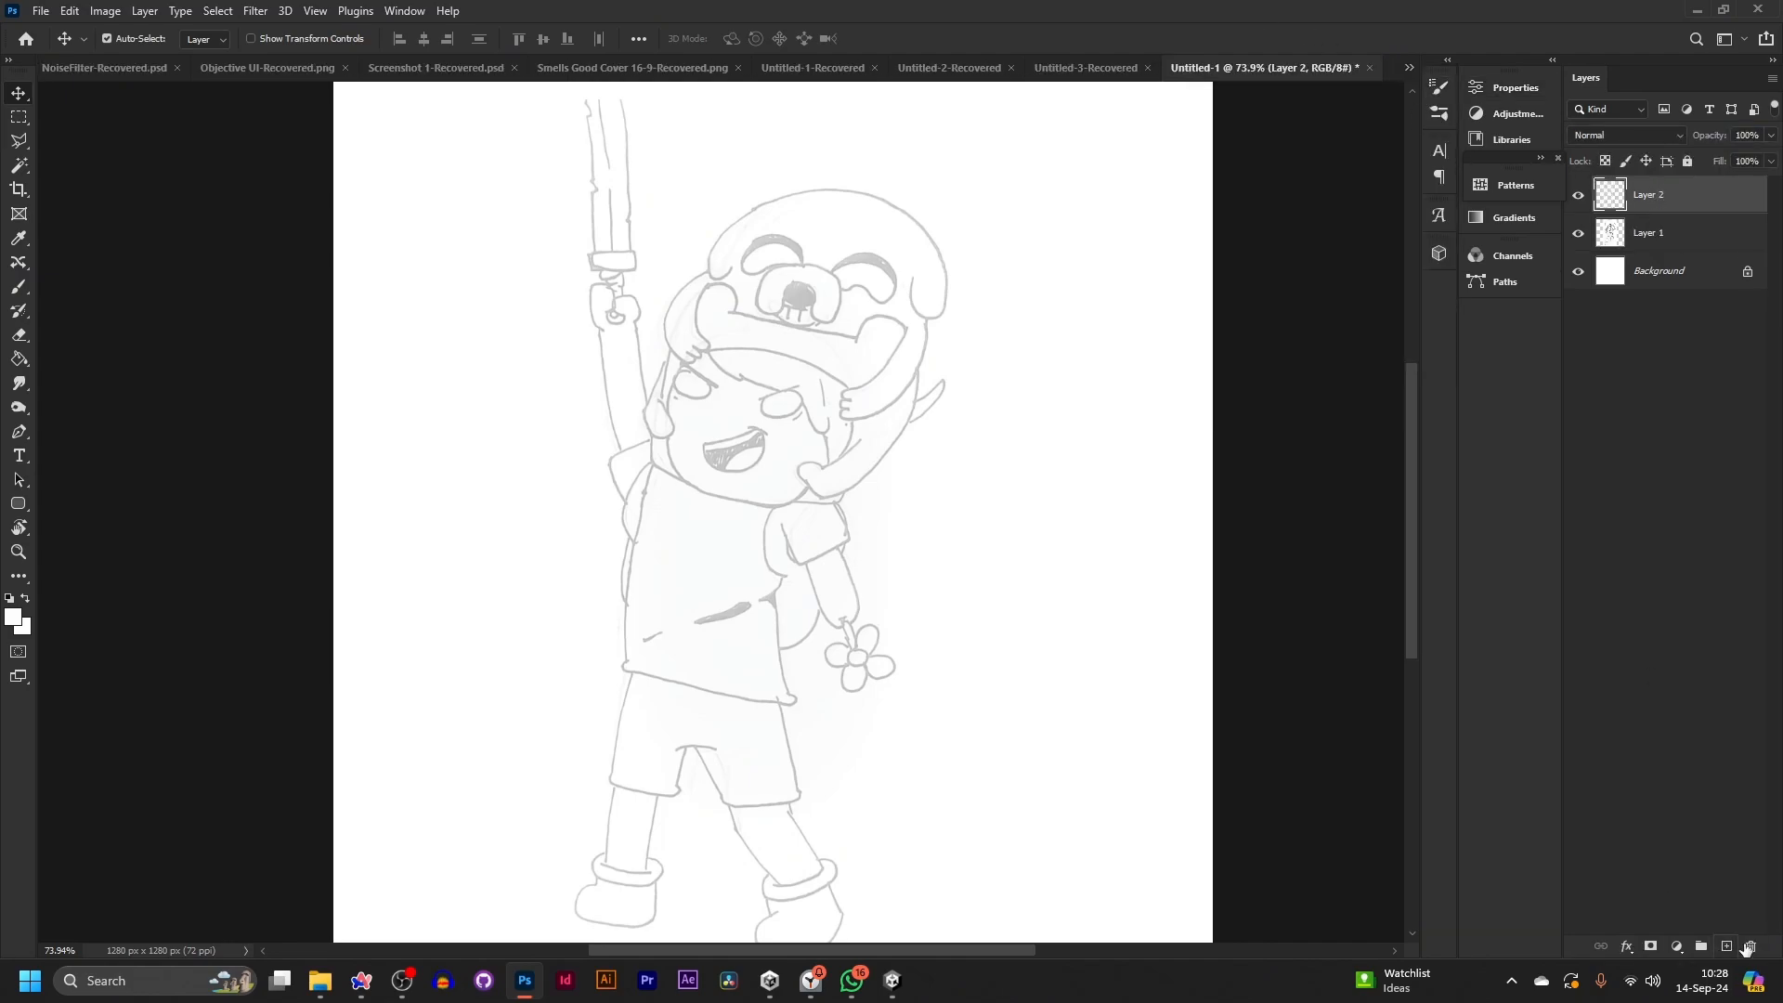
key(b)
scroll(799, 297, up, 10)
mouse_move(451, 432)
mouse_down()
mouse_move(506, 724)
mouse_move(780, 805)
mouse_up()
- Add another layer, continue inking the dog hat's nose and teeth, and check the lines with the sketch layer hidden
click(1726, 946)
click(1648, 195)
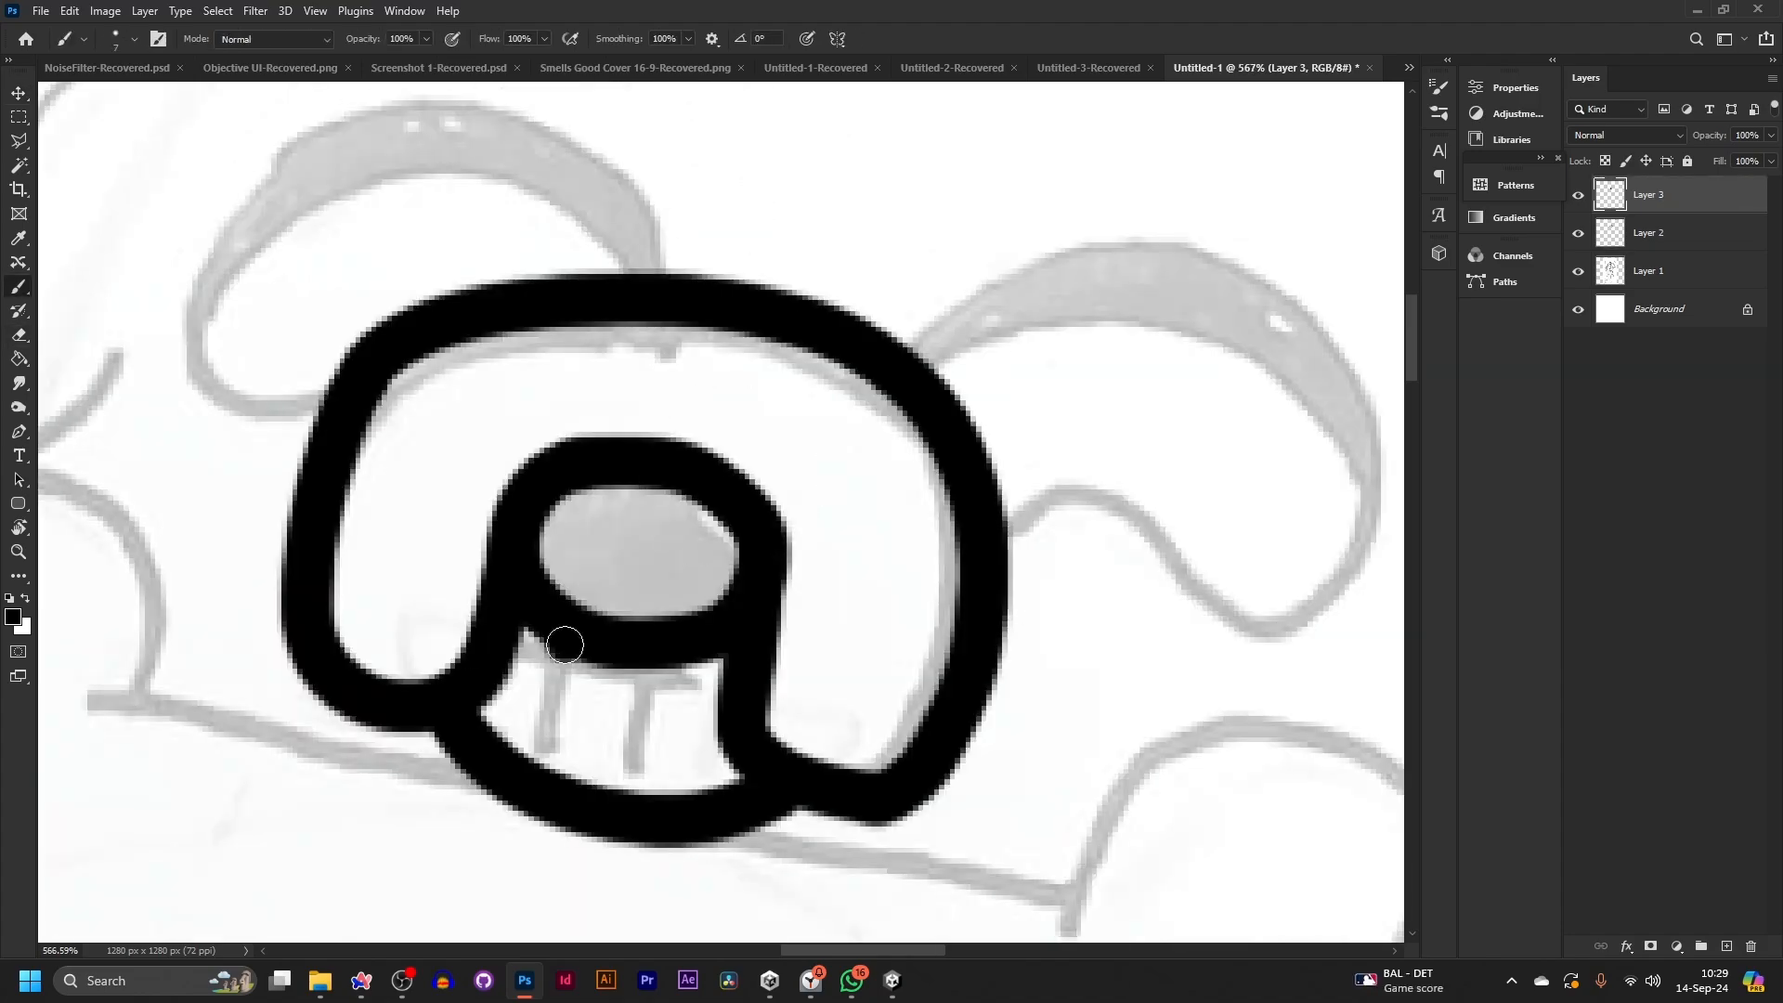
mouse_move(594, 364)
mouse_down()
mouse_move(741, 456)
mouse_move(670, 495)
mouse_up()
mouse_move(612, 548)
mouse_down()
mouse_move(681, 802)
mouse_move(919, 691)
mouse_up()
click(1578, 271)
click(1577, 271)
- Ink the dog hat's eyes and continue tracing the boy's head, arms, shirt and flower in black, undoing a bad stroke
drag(47, 320, 237, 445)
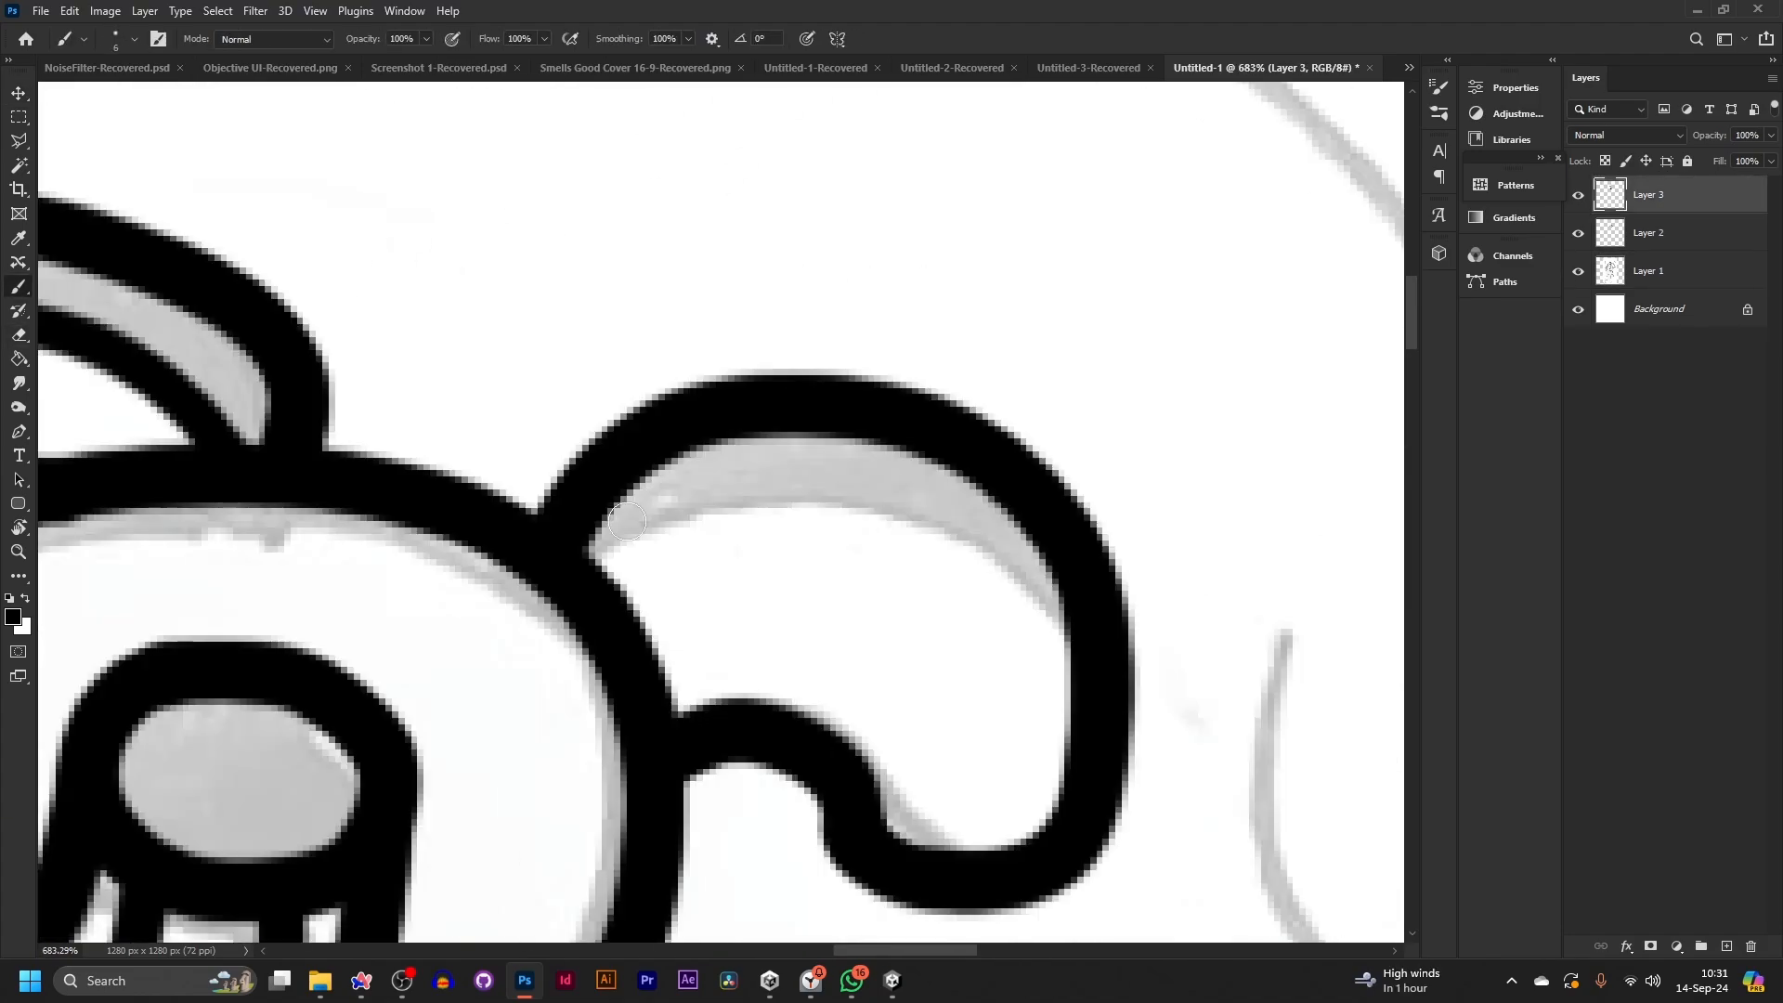
drag(597, 538, 1074, 597)
mouse_move(450, 488)
mouse_down()
mouse_move(1100, 548)
mouse_move(1185, 595)
mouse_up()
key(ctrl+z)
scroll(1207, 594, up, 5)
drag(942, 464, 785, 656)
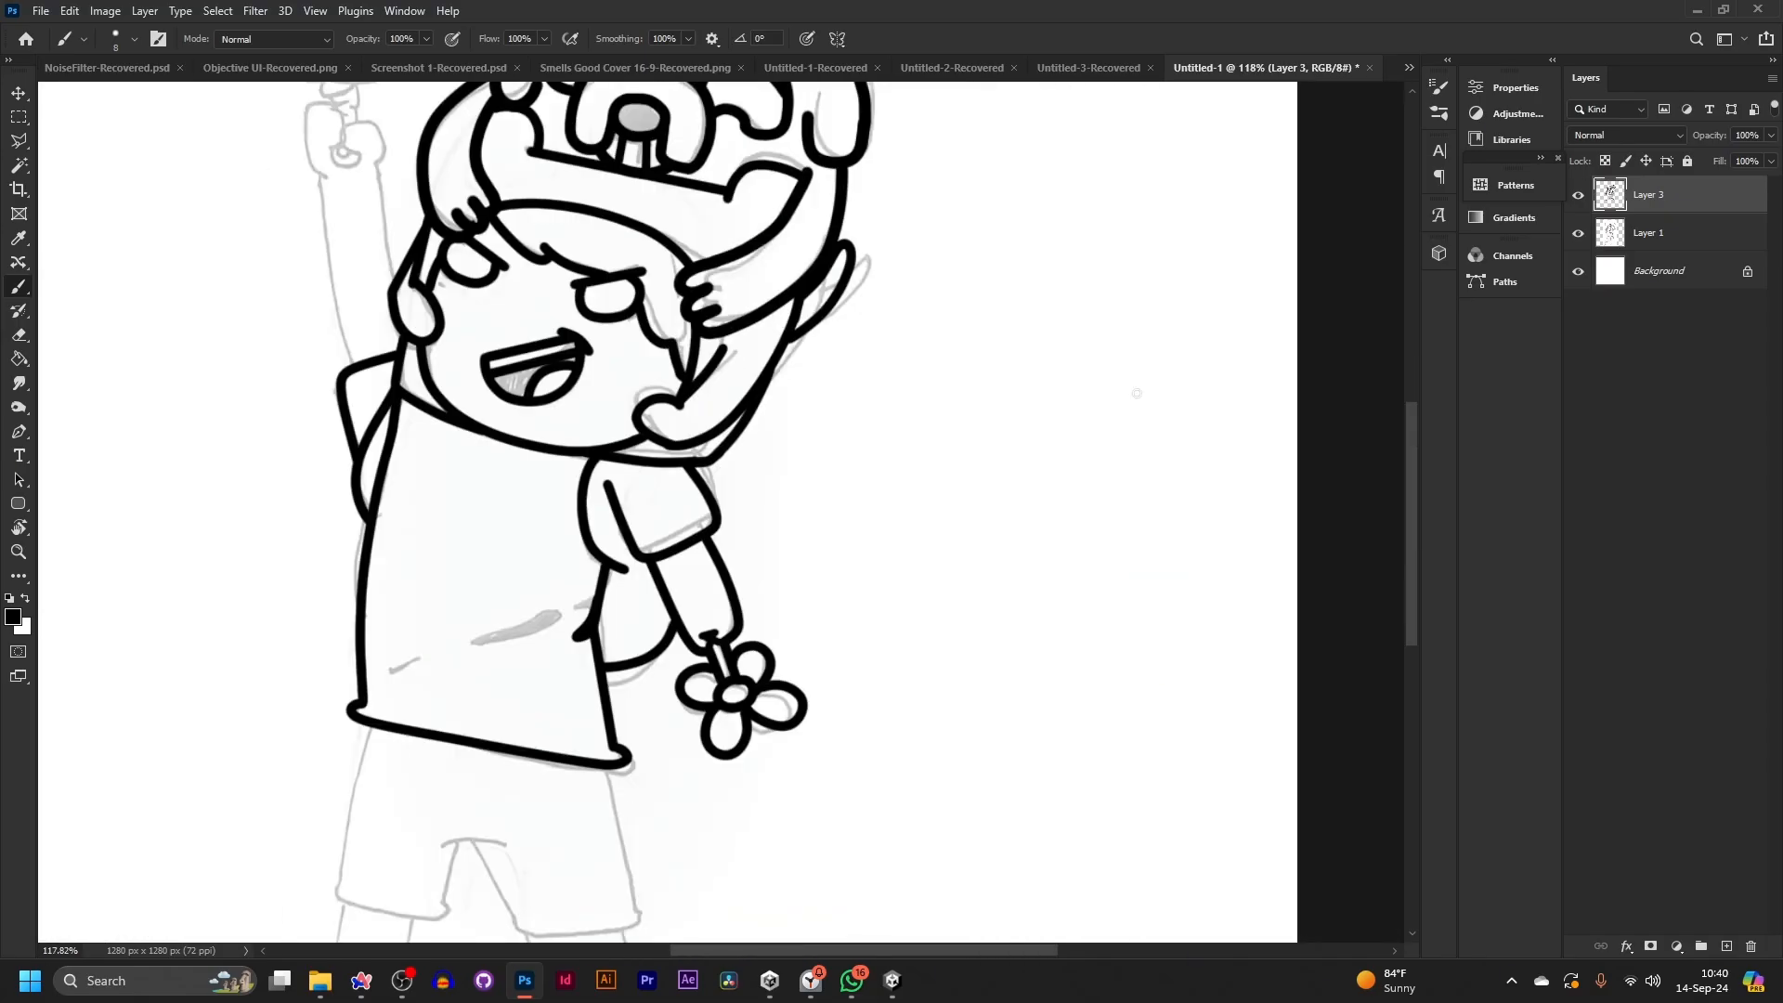
scroll(465, 699, down, 3)
scroll(465, 699, up, 6)
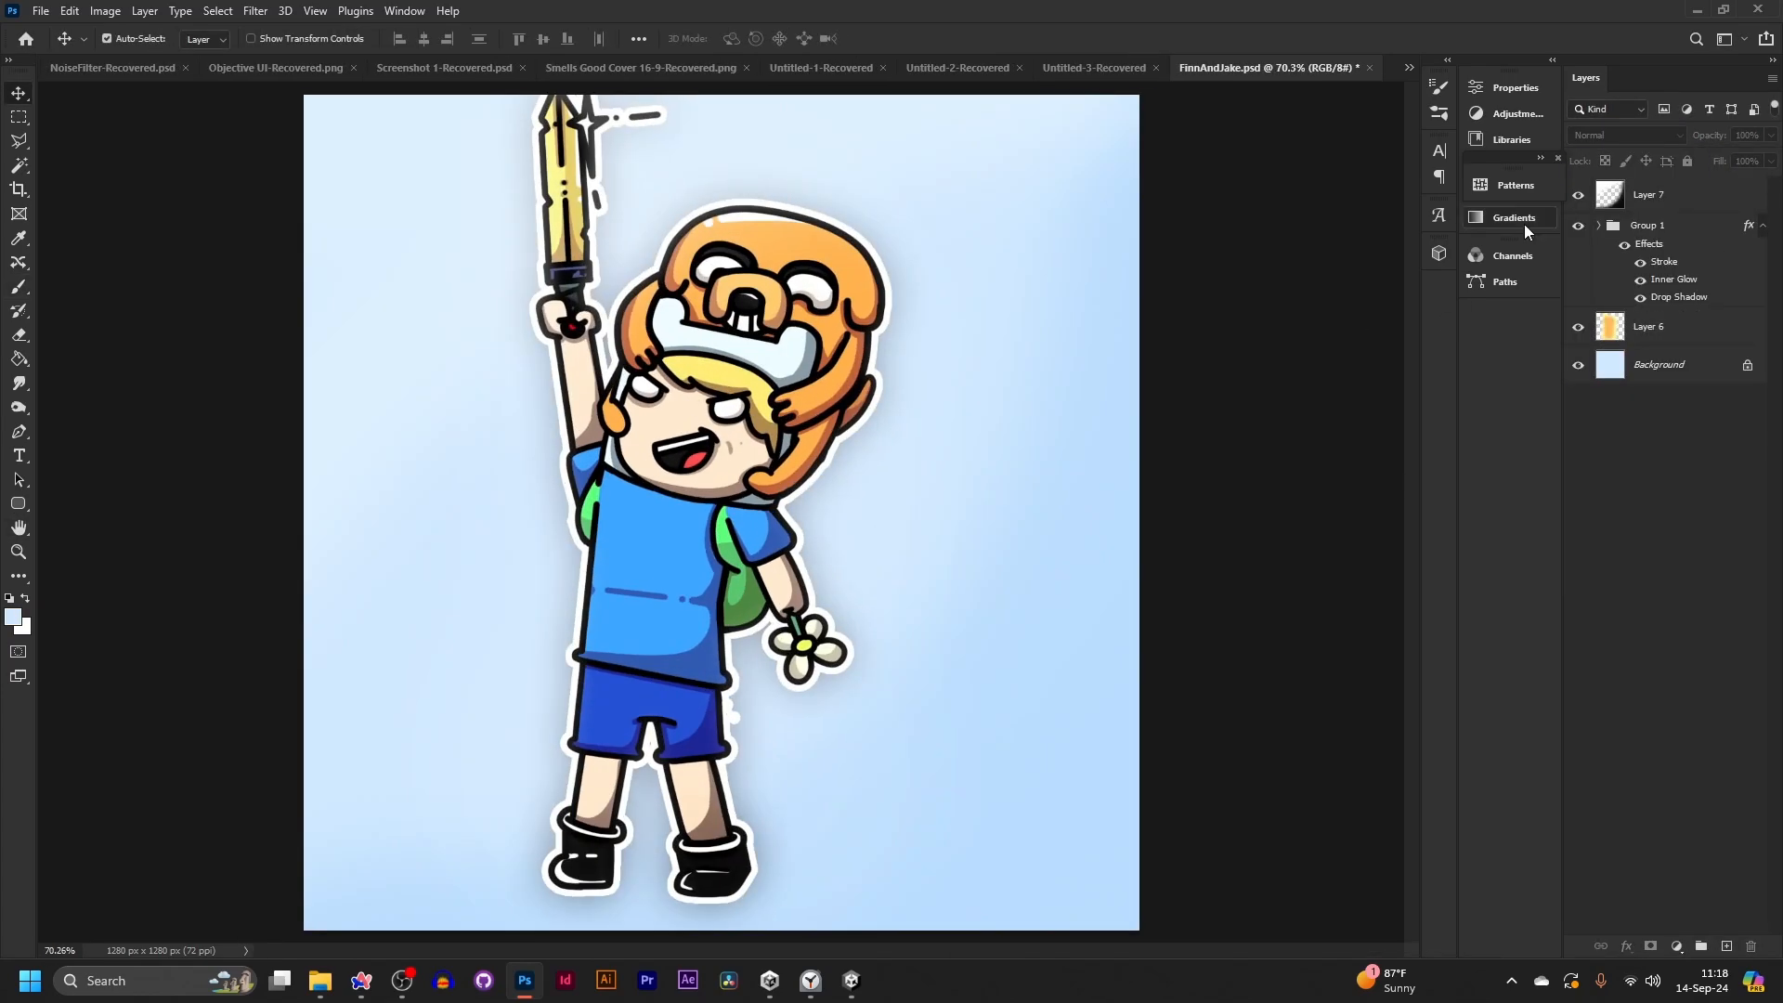
- Add a Brightness/Contrast adjustment layer above the finished FinnAndJake artwork
scroll(1233, 338, down, 1)
click(1675, 946)
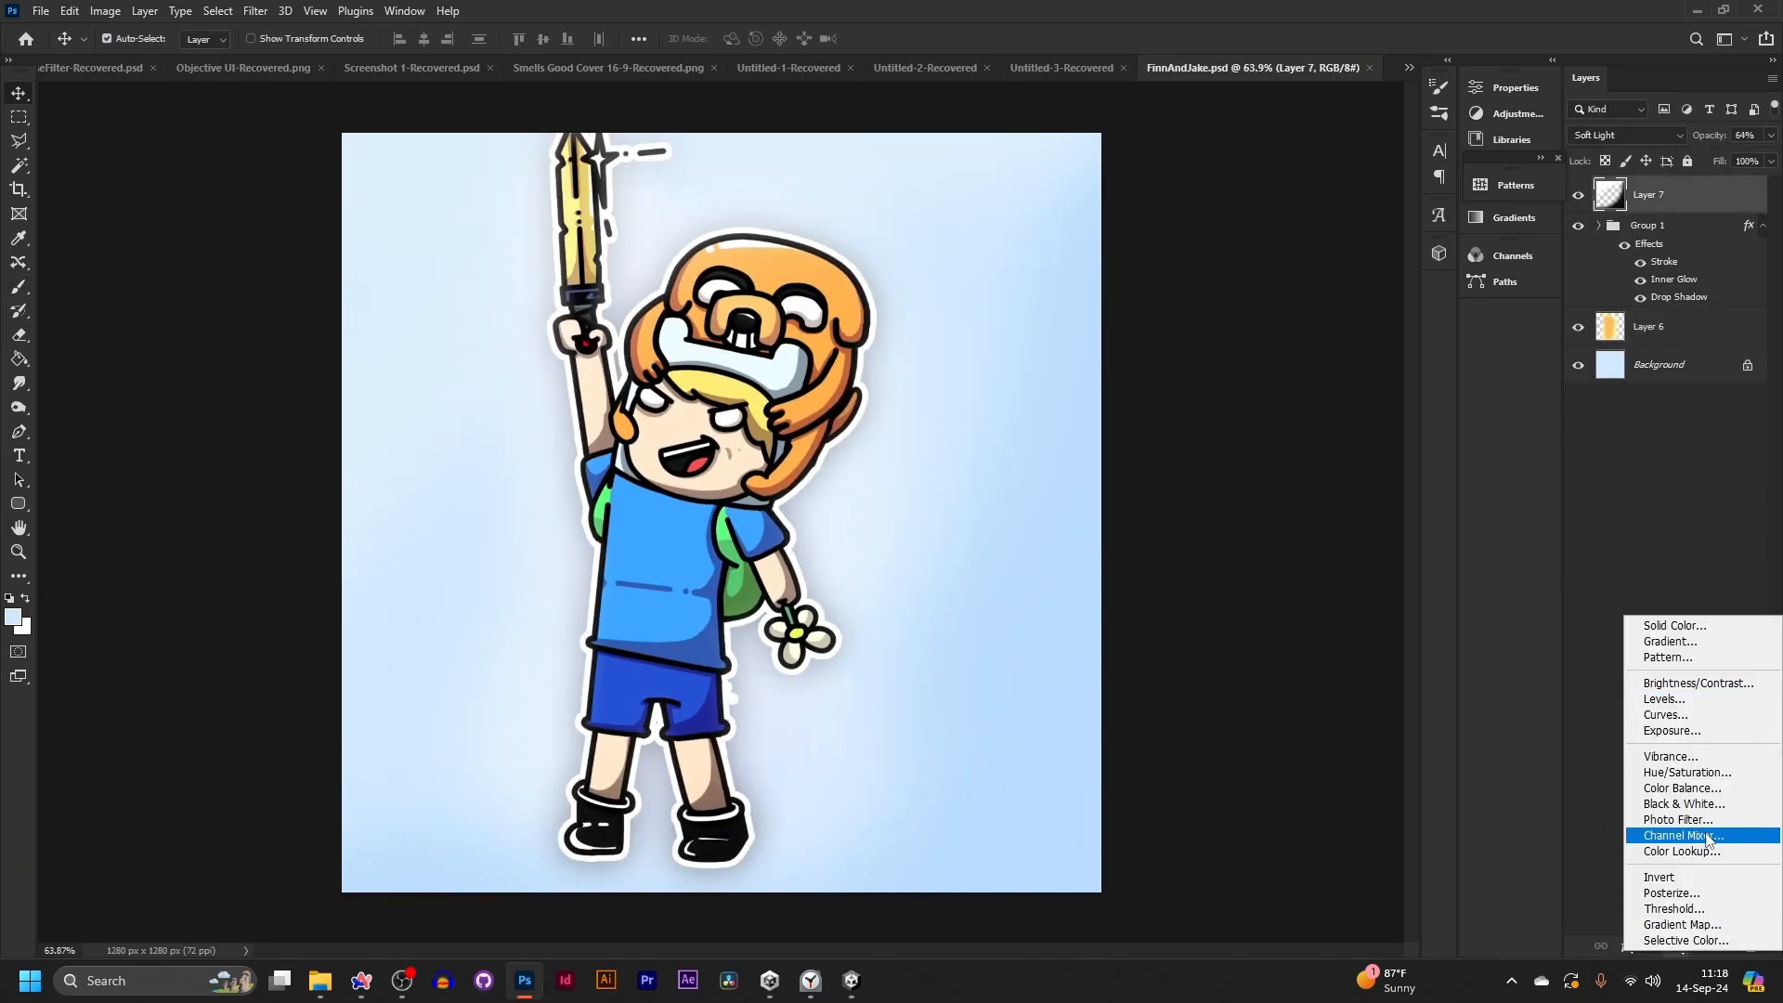
click(1682, 684)
- Add a Levels adjustment layer and set its midtone input level to 0.76
click(1675, 946)
click(1661, 698)
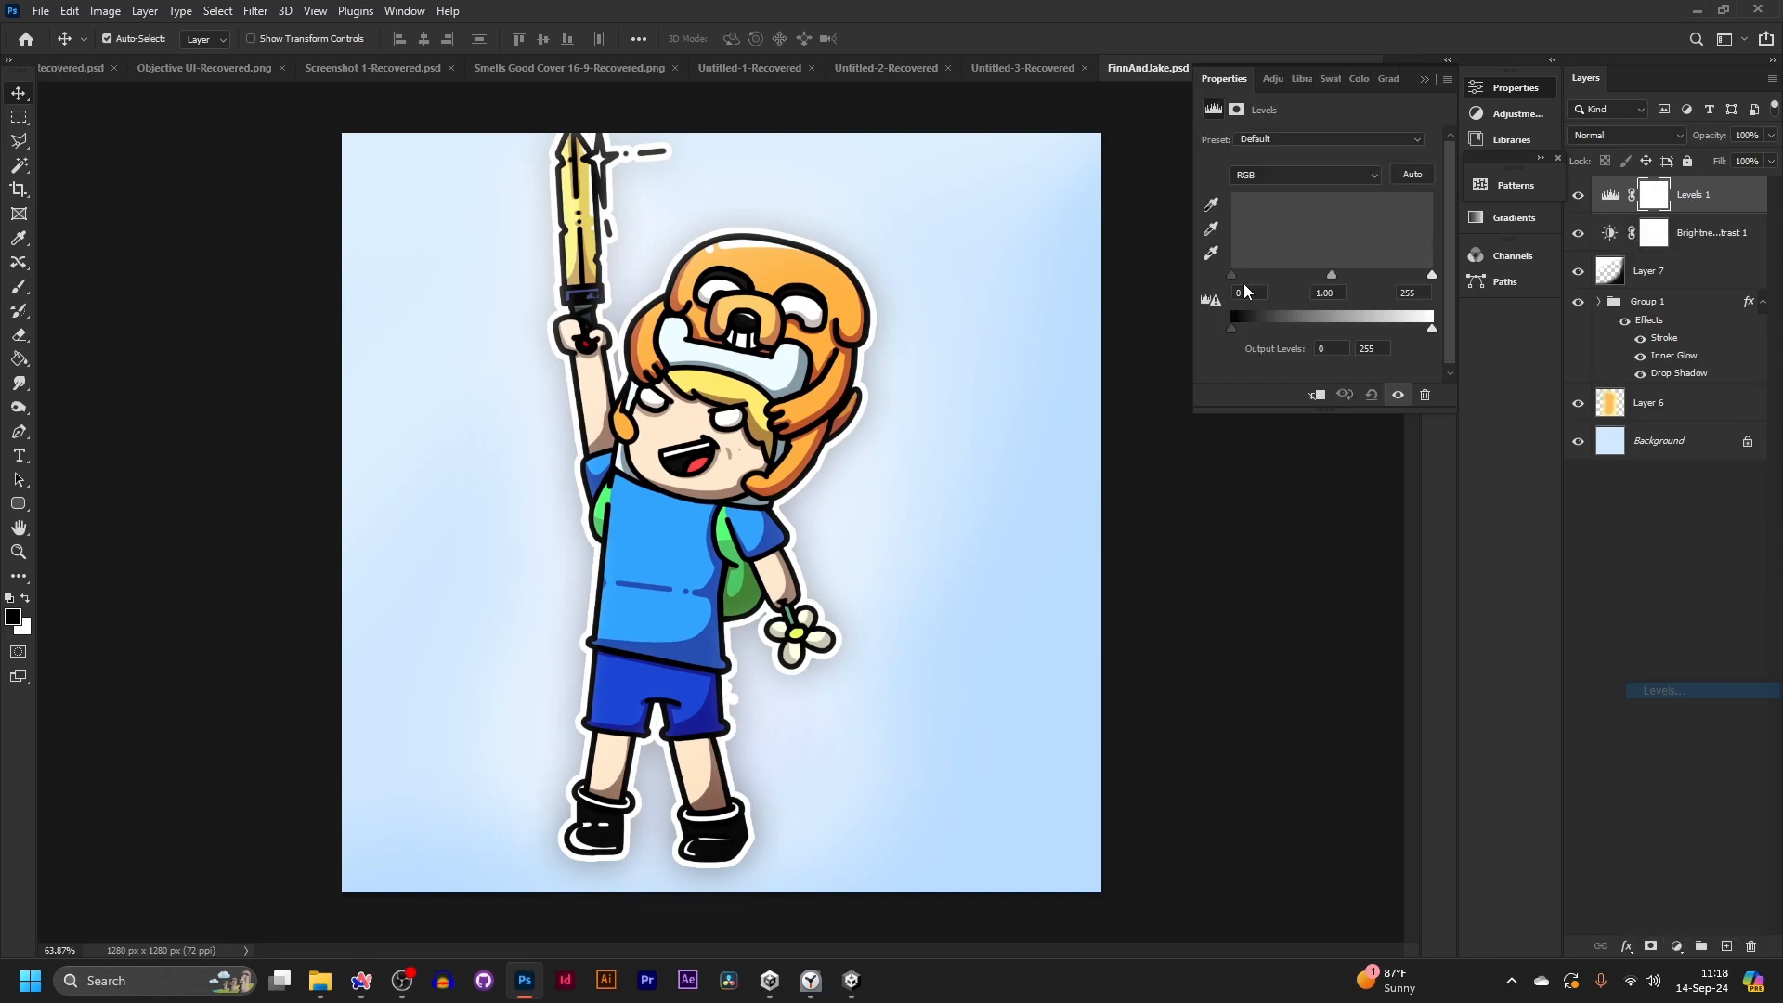
drag(1332, 275, 1341, 276)
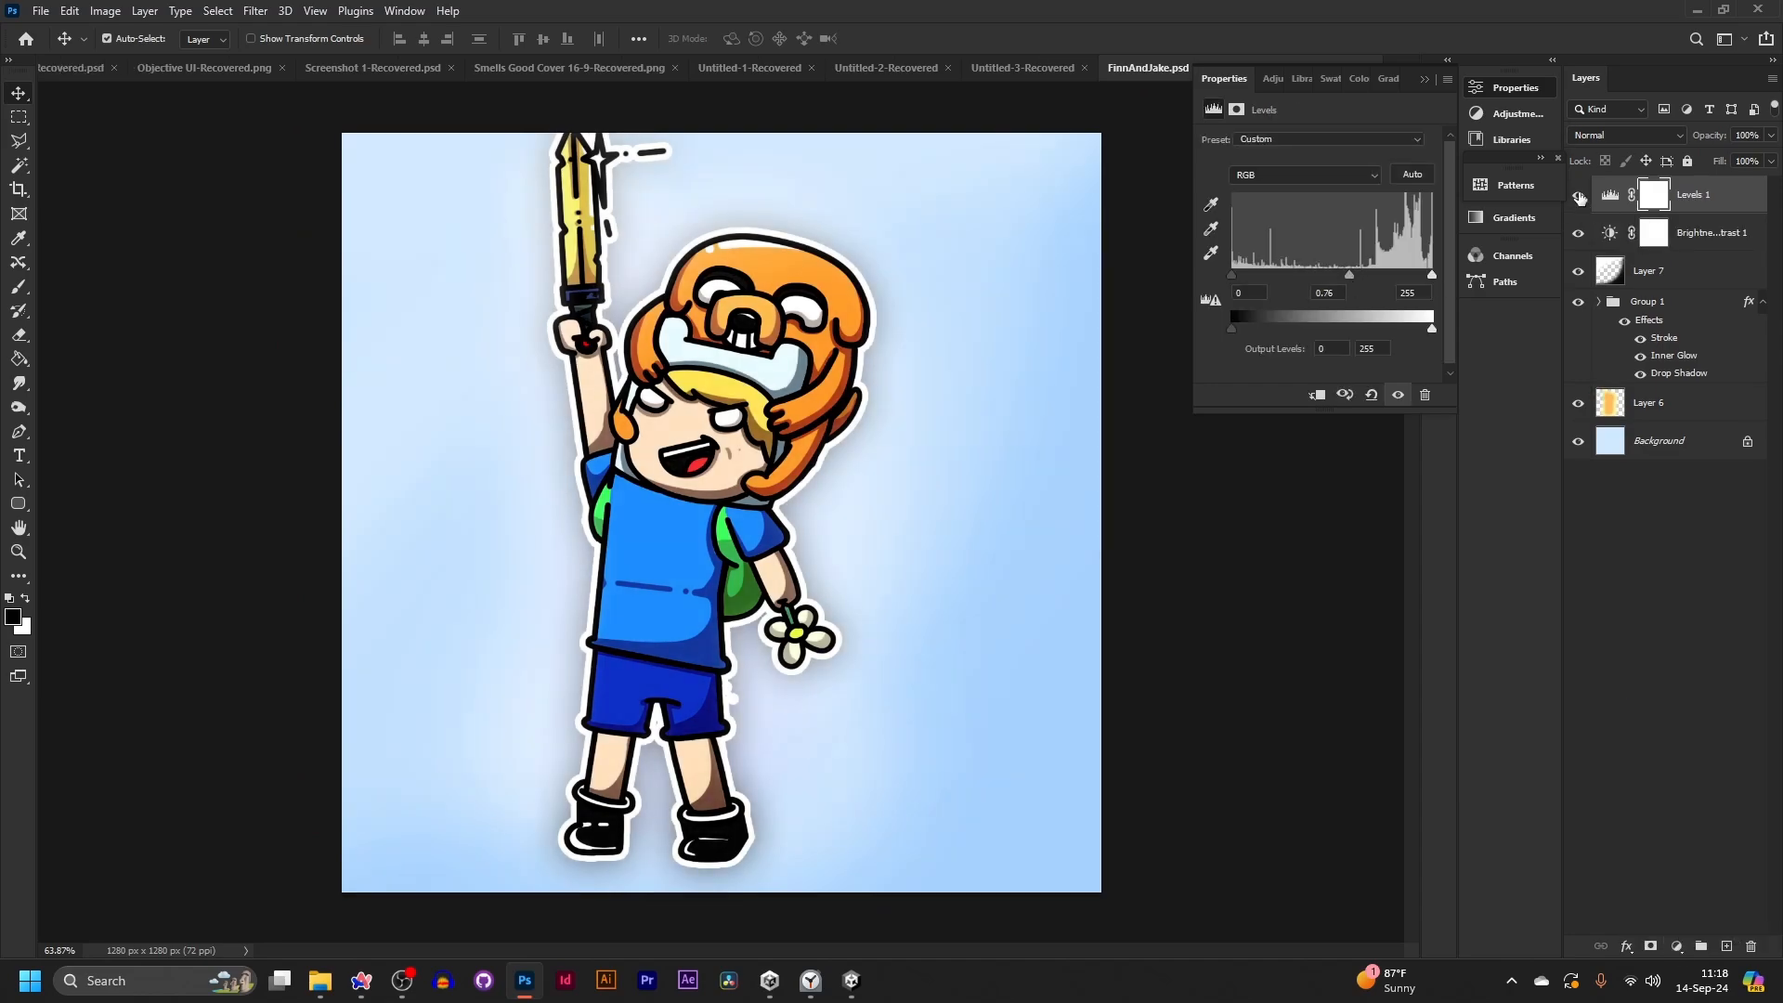
click(1609, 703)
- Add a Vibrance adjustment layer and set its vibrance to +14
click(1677, 946)
click(1662, 764)
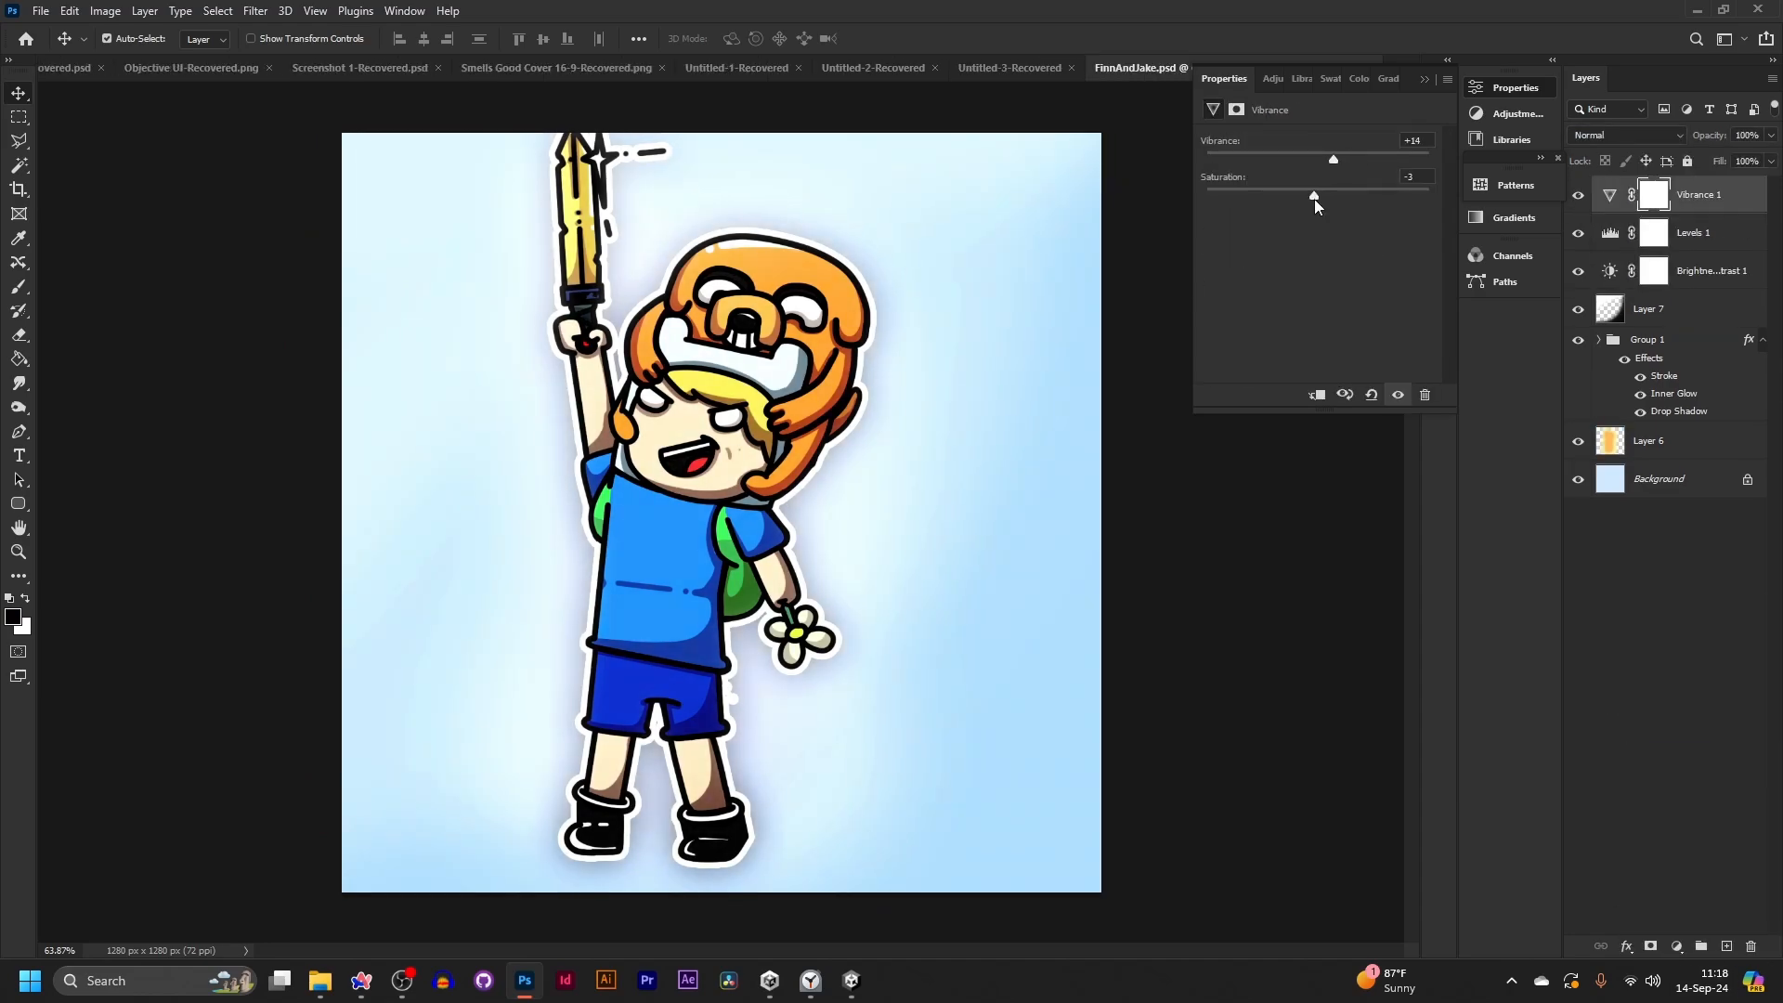